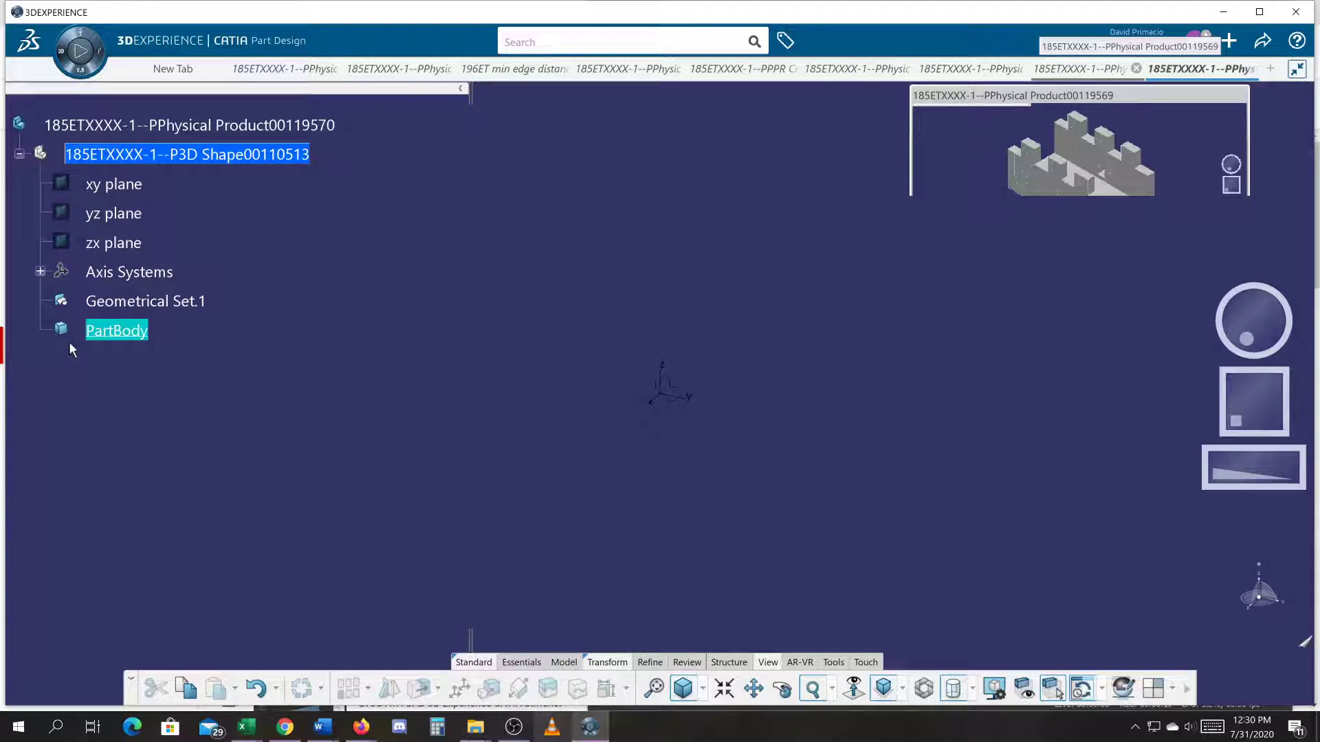
- View the finished castle part in the other open product and return to the empty product
{"action": "left_click", "coordinate": [40, 331]}
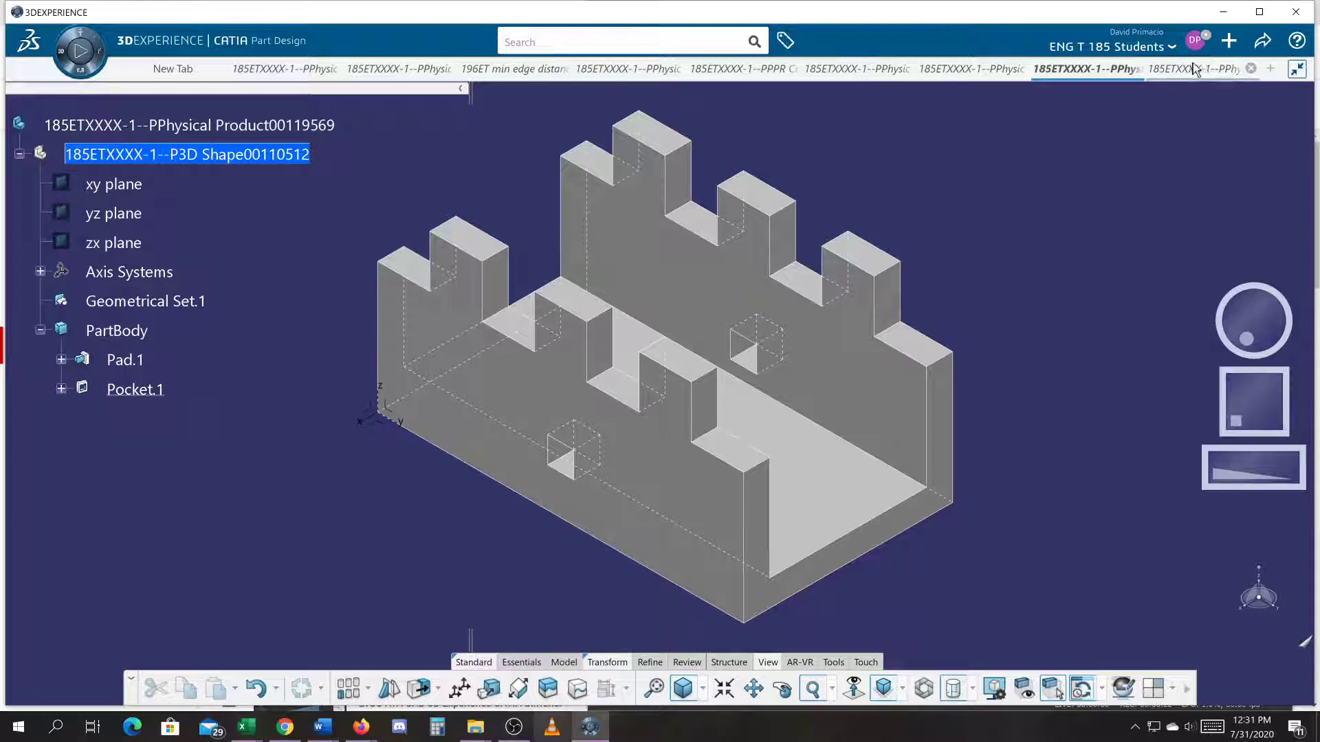
{"action": "mouse_move", "coordinate": [1208, 74]}
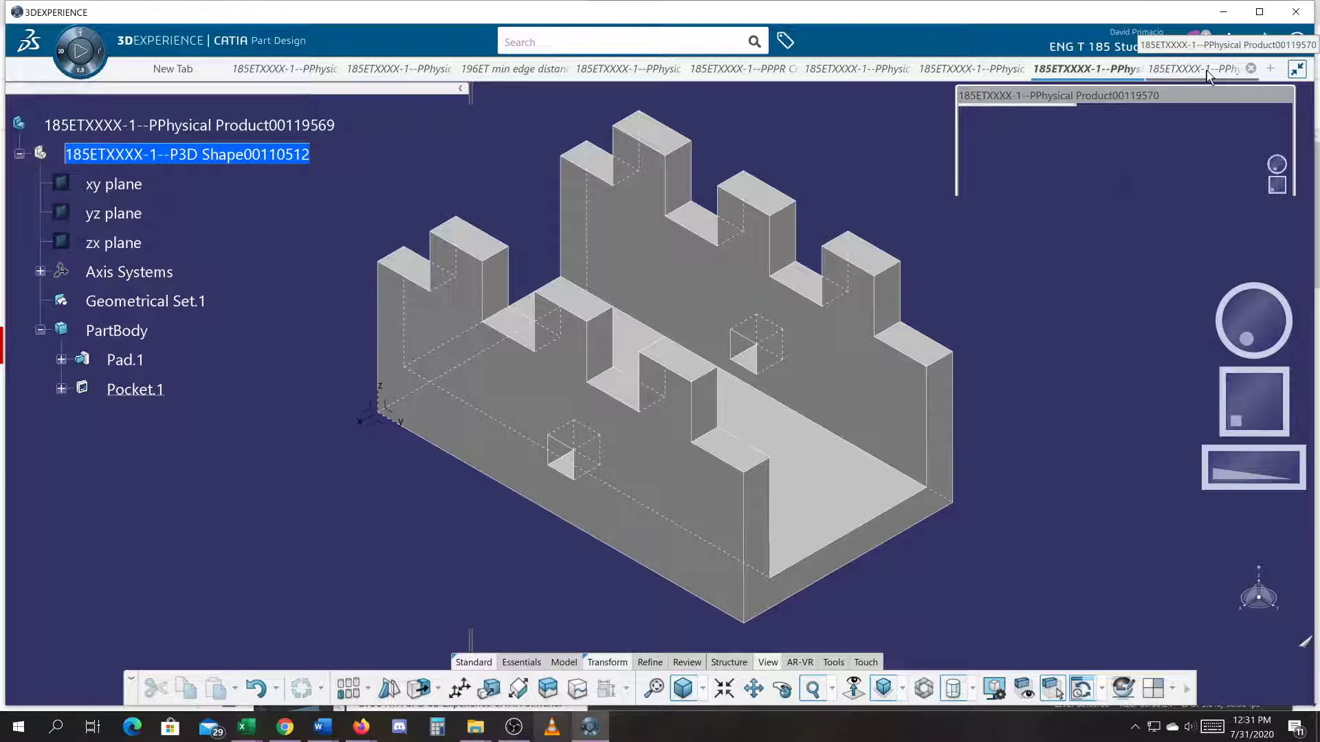
{"action": "left_click", "coordinate": [1164, 123]}
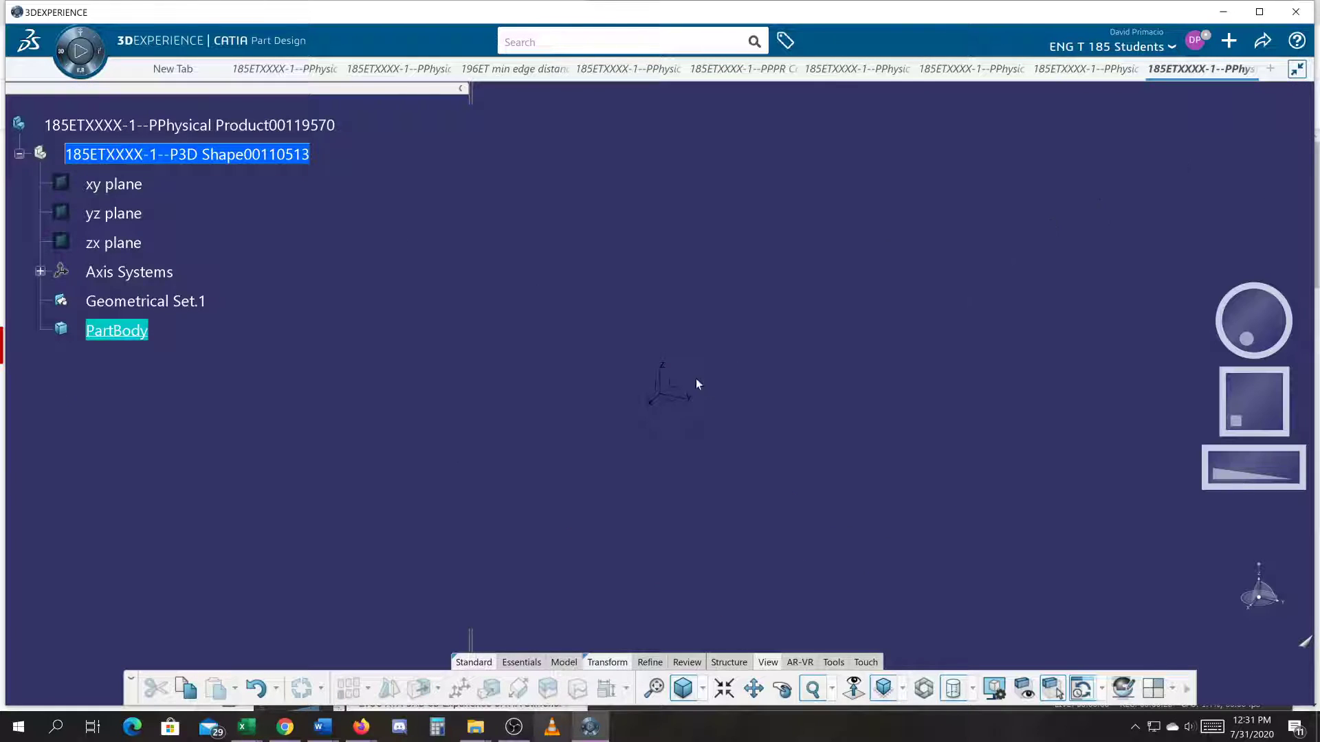
- Start a sketch on the yz plane of the empty part
{"action": "left_click", "coordinate": [674, 388]}
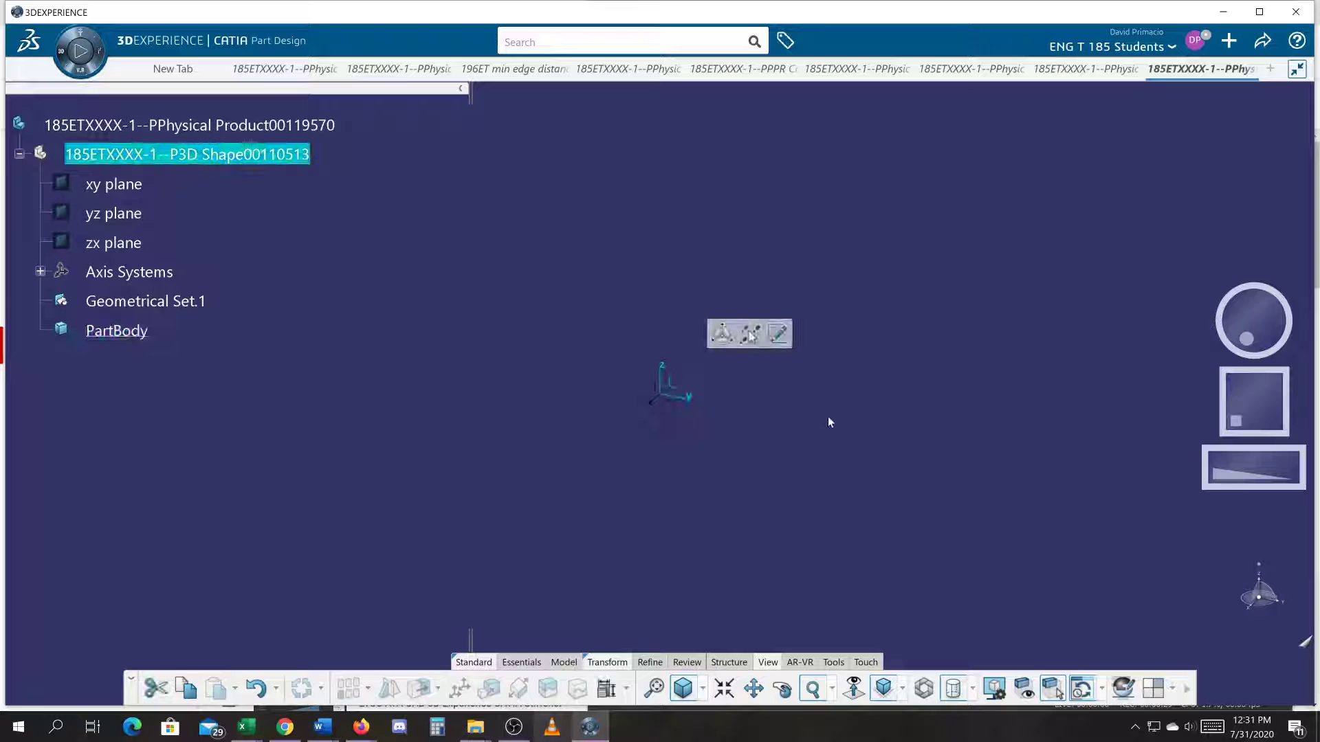
{"action": "left_click", "coordinate": [778, 335]}
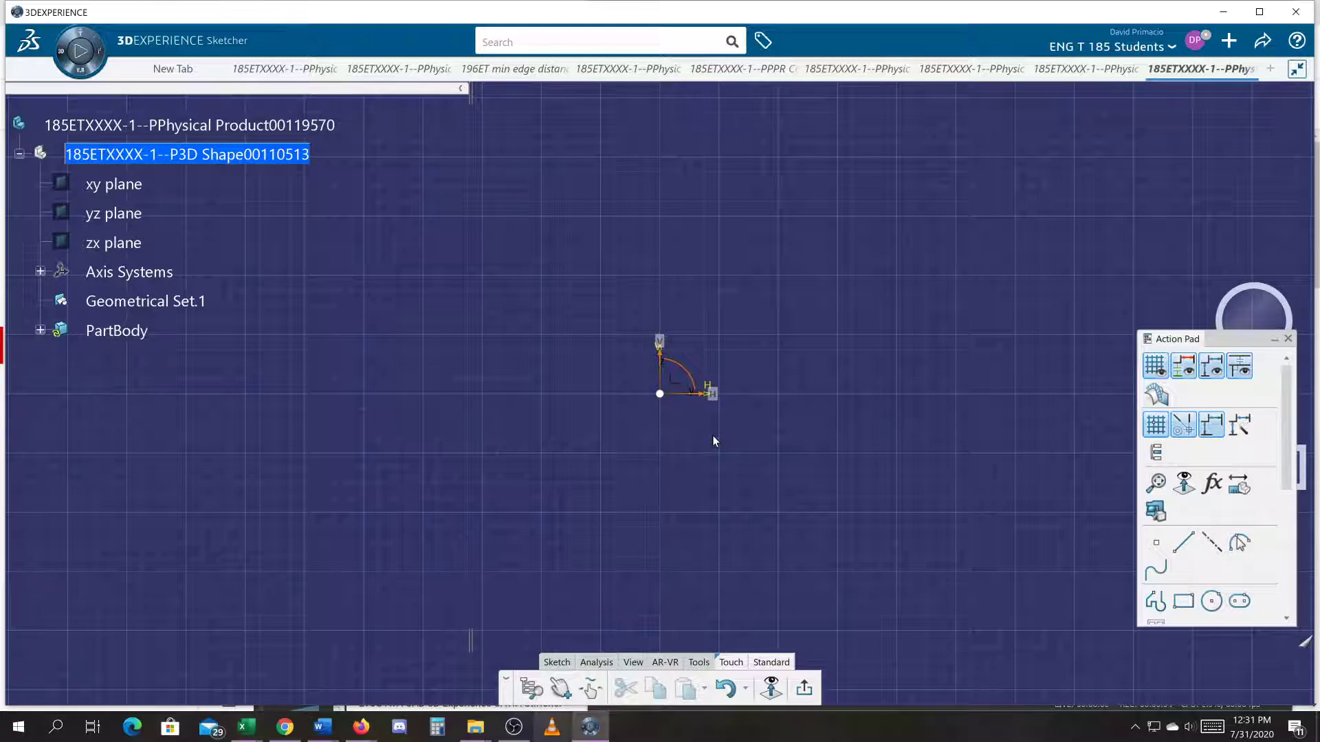
{"action": "mouse_move", "coordinate": [851, 388]}
{"action": "middle_mouse_down"}
{"action": "mouse_move", "coordinate": [656, 486]}
{"action": "mouse_move", "coordinate": [448, 627]}
{"action": "mouse_move", "coordinate": [386, 633]}
{"action": "middle_mouse_up"}
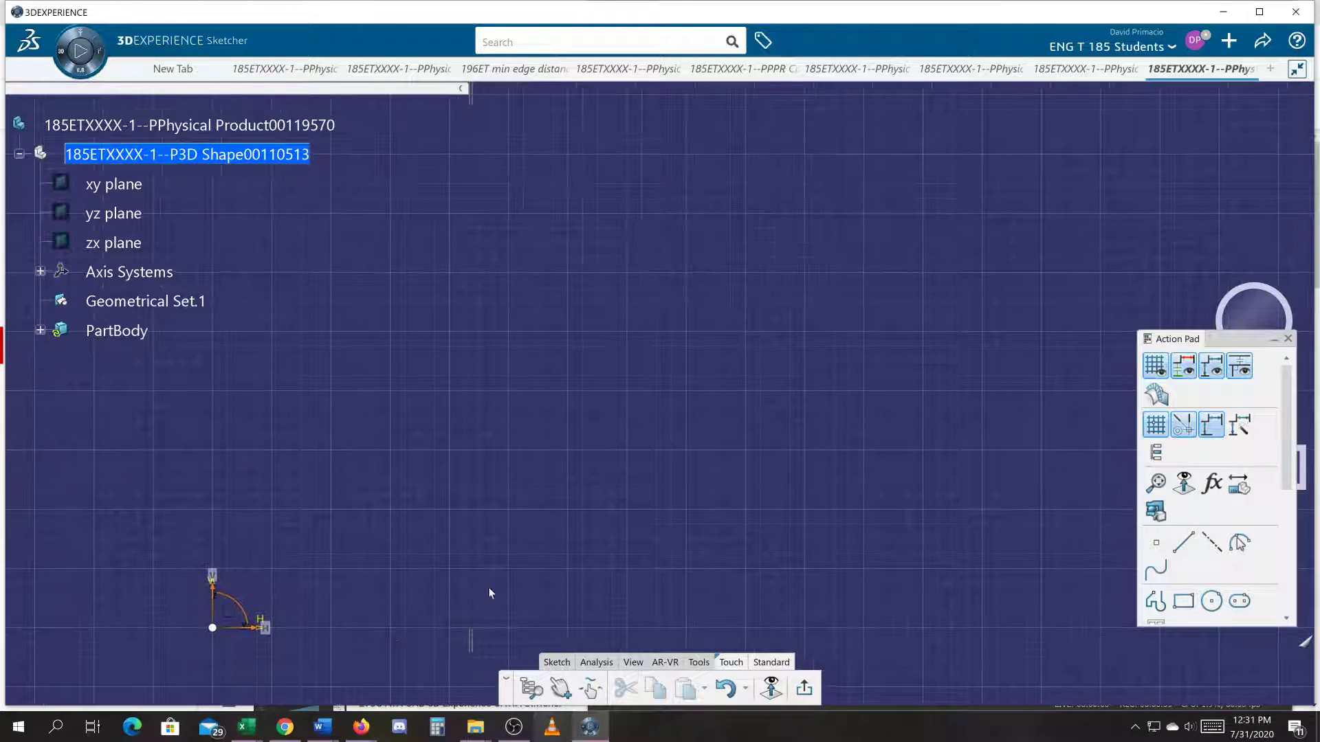
- Draw three 1 in squares in a row, spaced 1 in apart, with their top edges at V 5 in
{"action": "left_click", "coordinate": [554, 662]}
{"action": "left_click", "coordinate": [338, 688]}
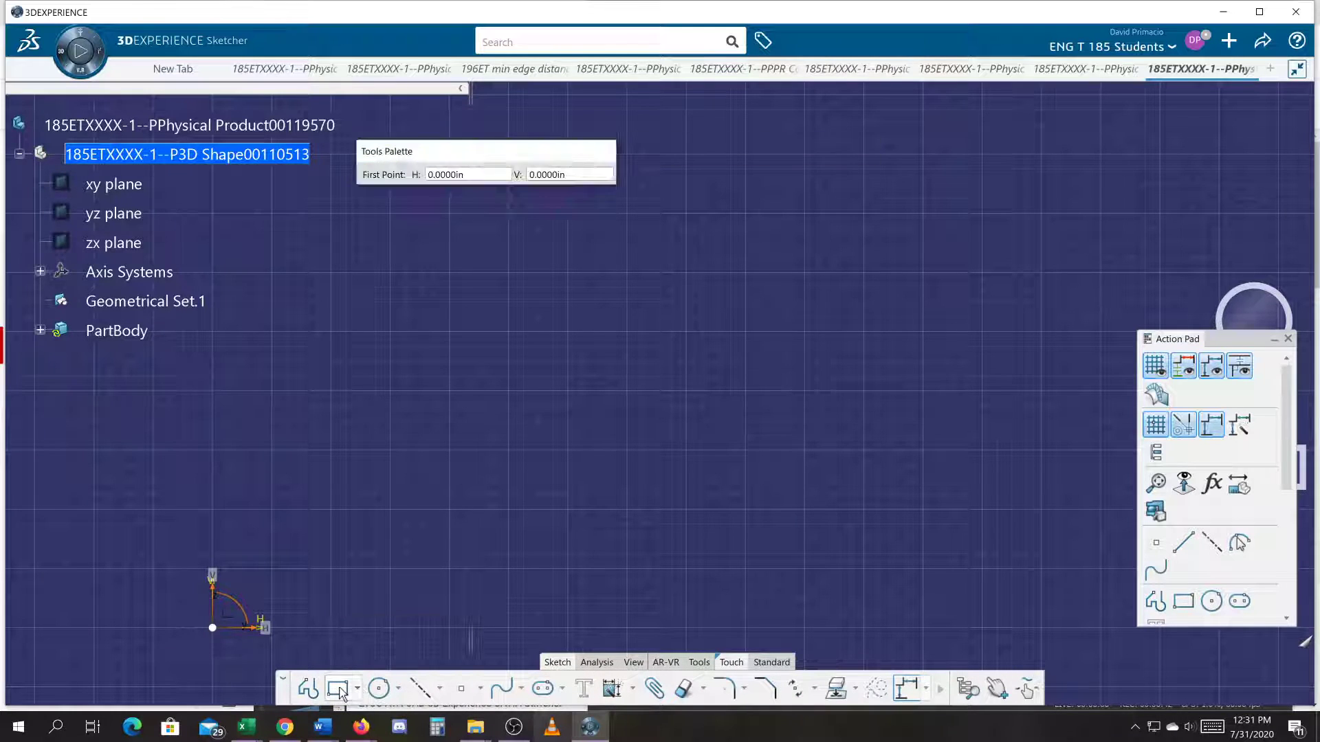
{"action": "left_click", "coordinate": [509, 332]}
{"action": "left_click", "coordinate": [568, 391]}
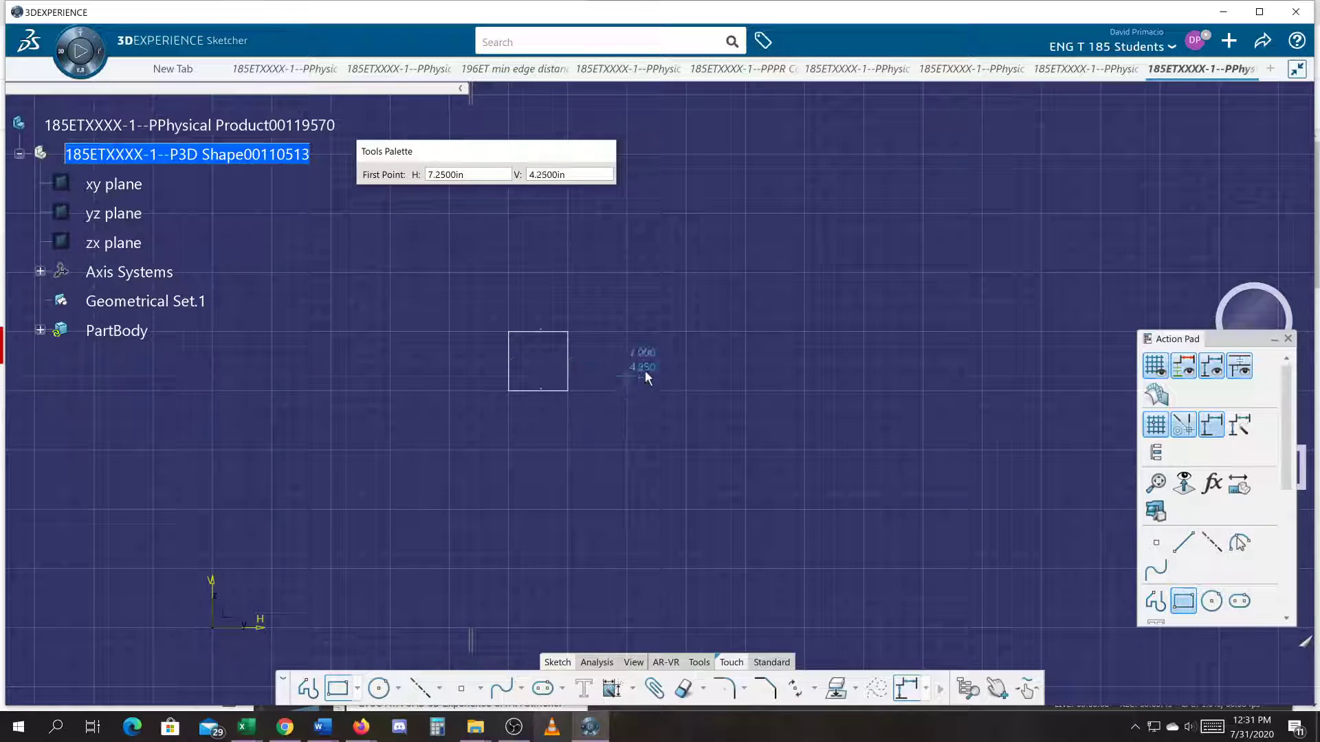
{"action": "left_click", "coordinate": [622, 331]}
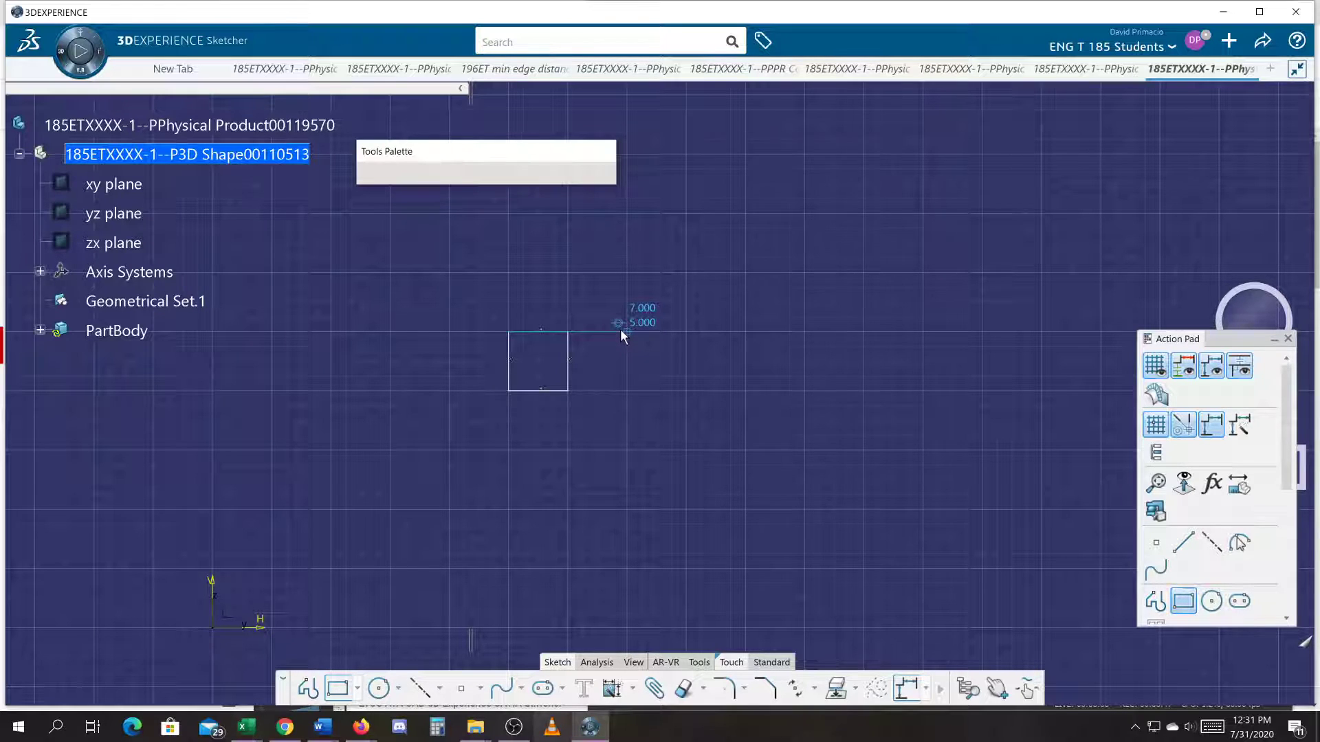
{"action": "left_click", "coordinate": [686, 390]}
{"action": "left_click", "coordinate": [745, 334]}
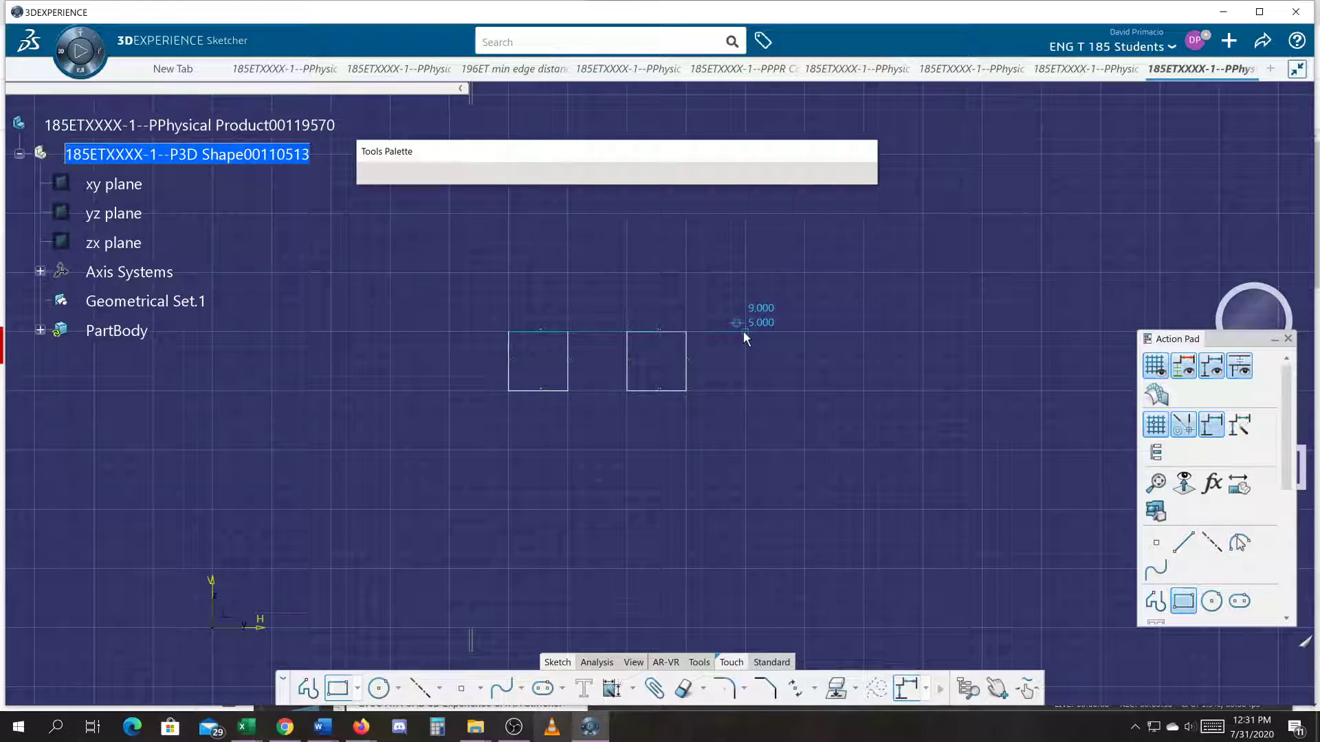
{"action": "left_click", "coordinate": [808, 389]}
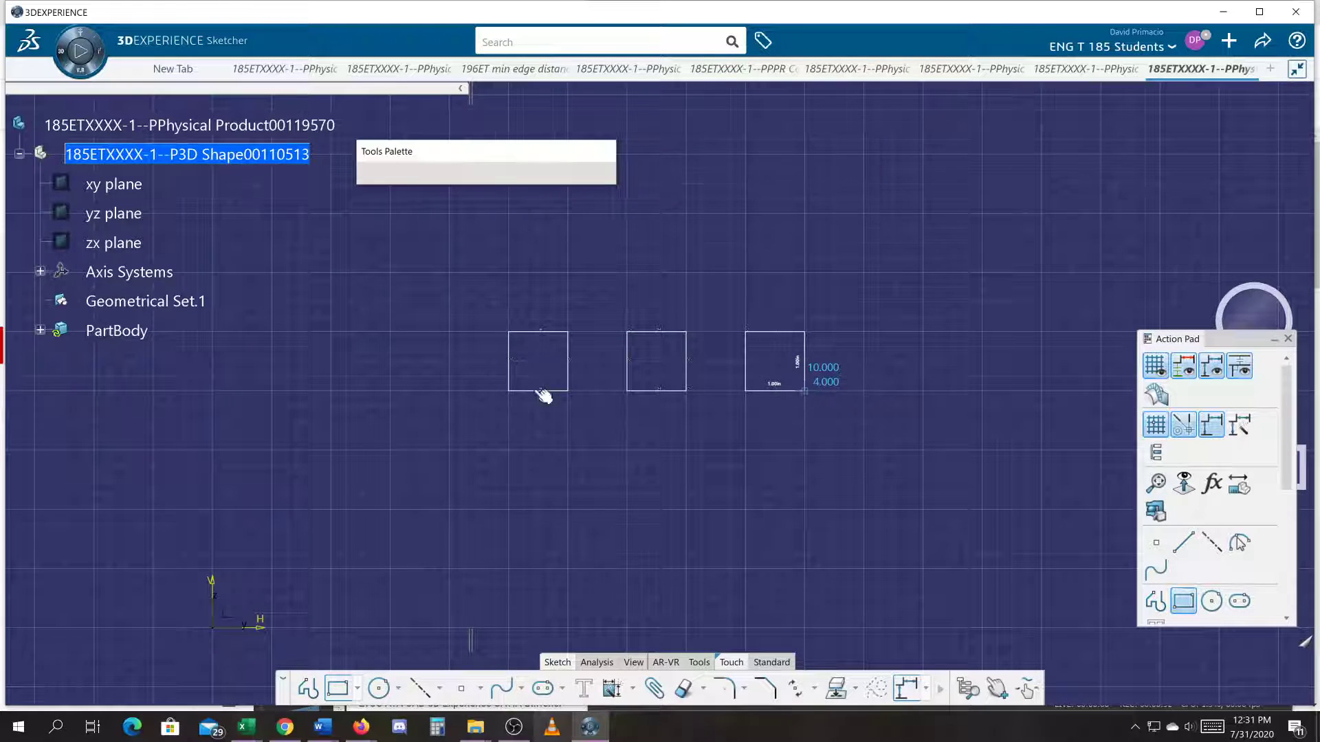
- Draw a 7 by 2.5 in rectangle directly beneath the three squares and trim the shared edges to form one battlement outline
{"action": "left_click", "coordinate": [450, 390]}
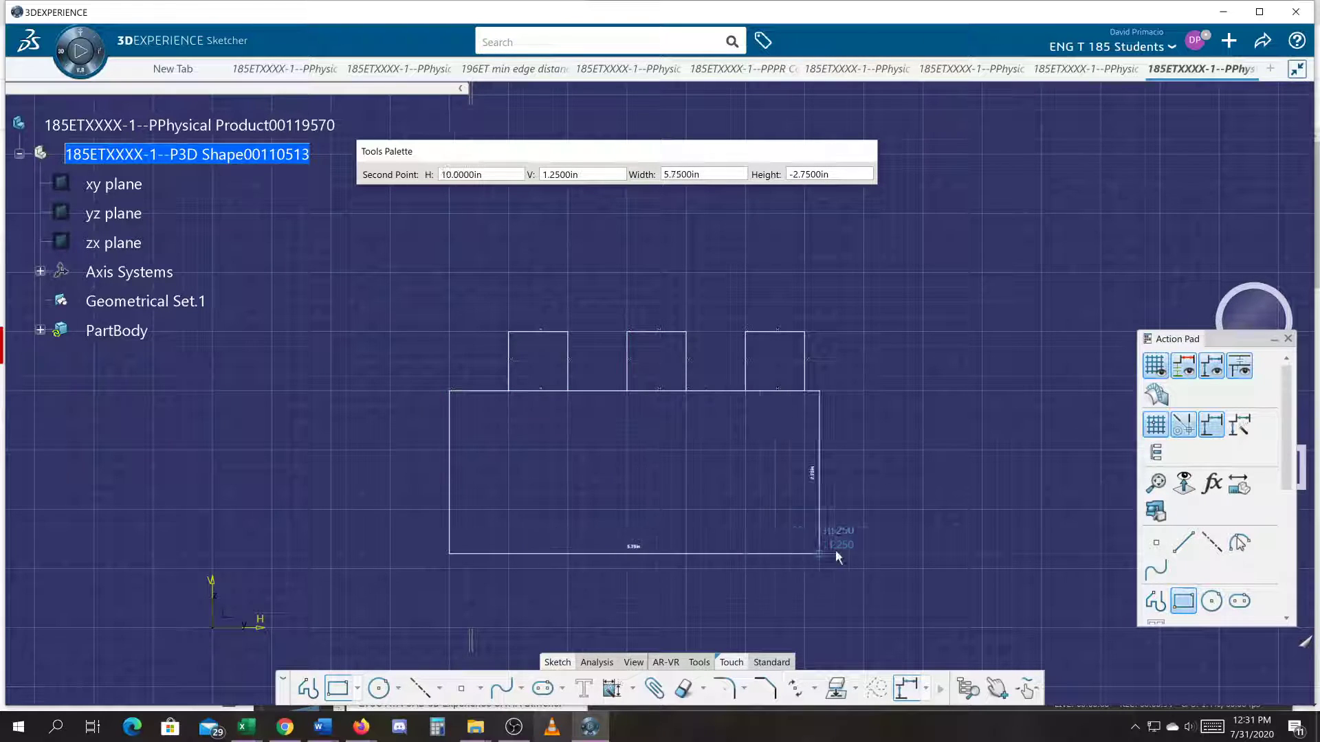
{"action": "left_click", "coordinate": [867, 539]}
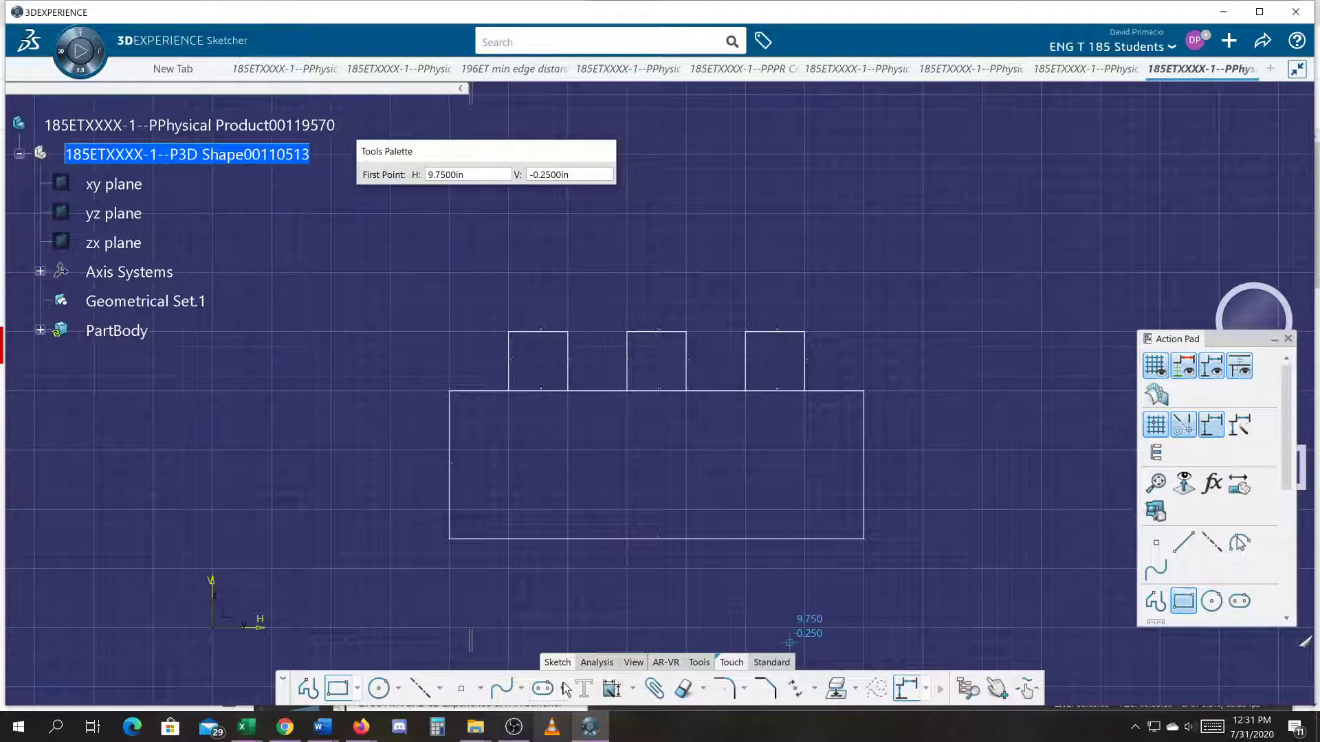
{"action": "left_click", "coordinate": [683, 689]}
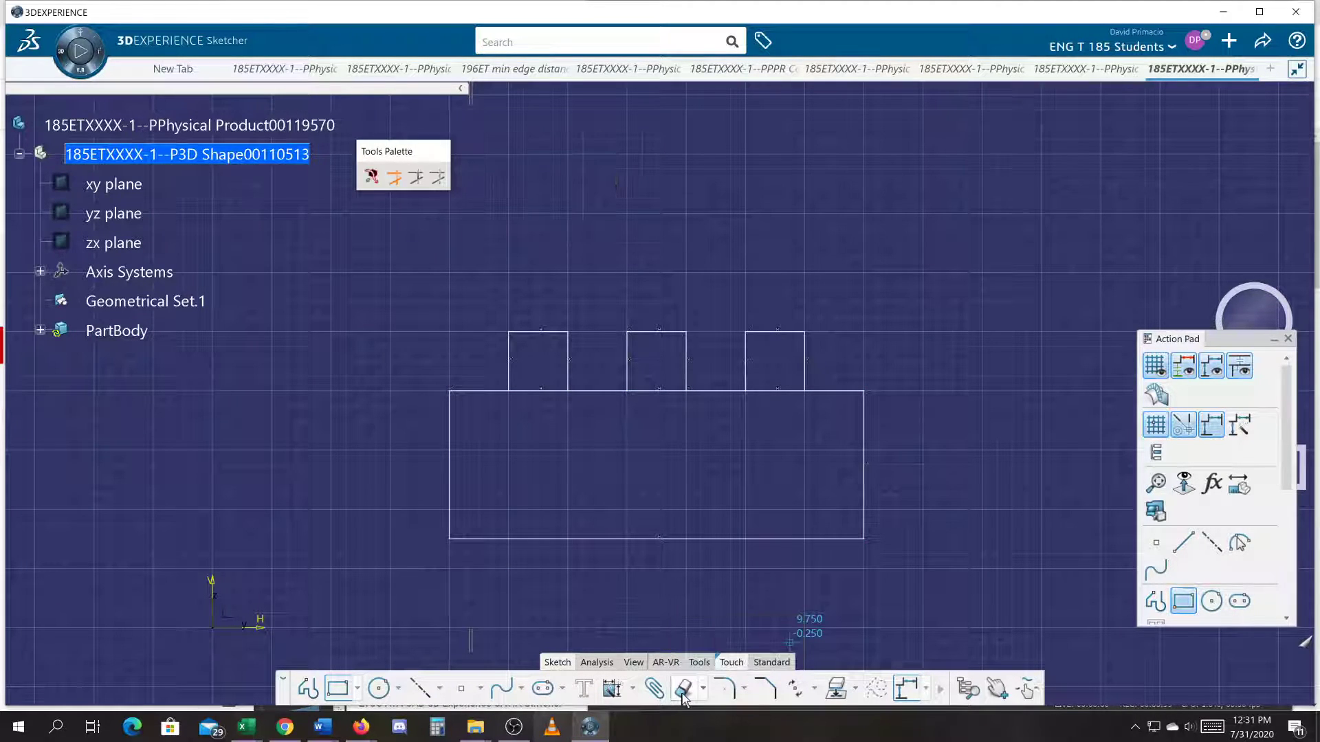
{"action": "left_click", "coordinate": [553, 391]}
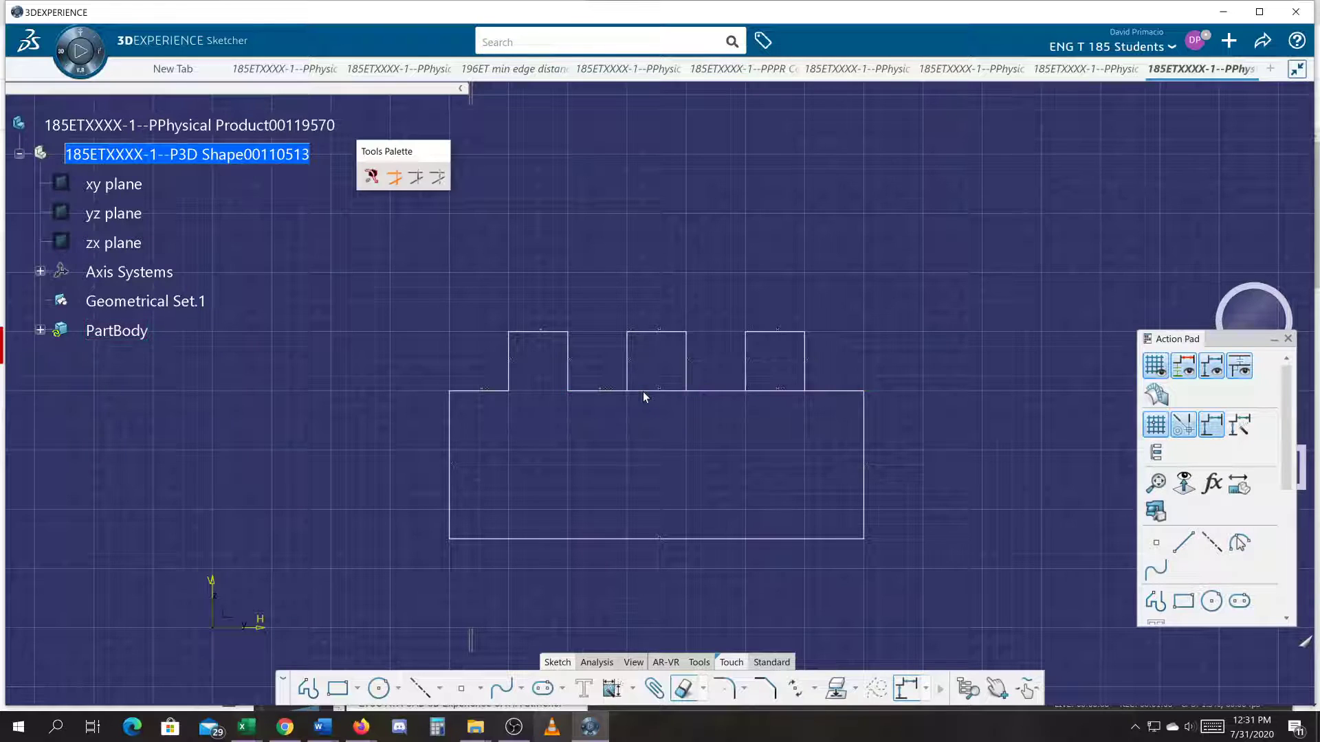
{"action": "left_click", "coordinate": [644, 394]}
{"action": "left_click", "coordinate": [338, 688]}
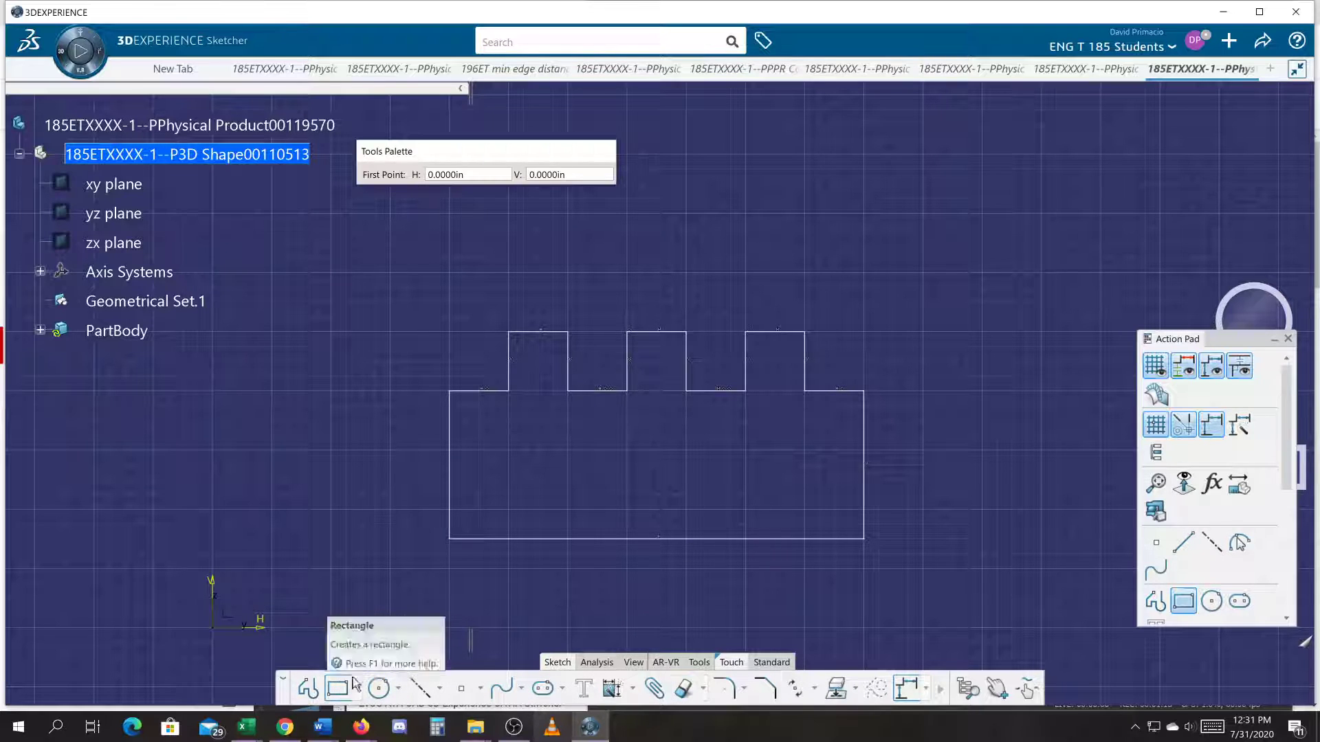
{"action": "left_click", "coordinate": [642, 466]}
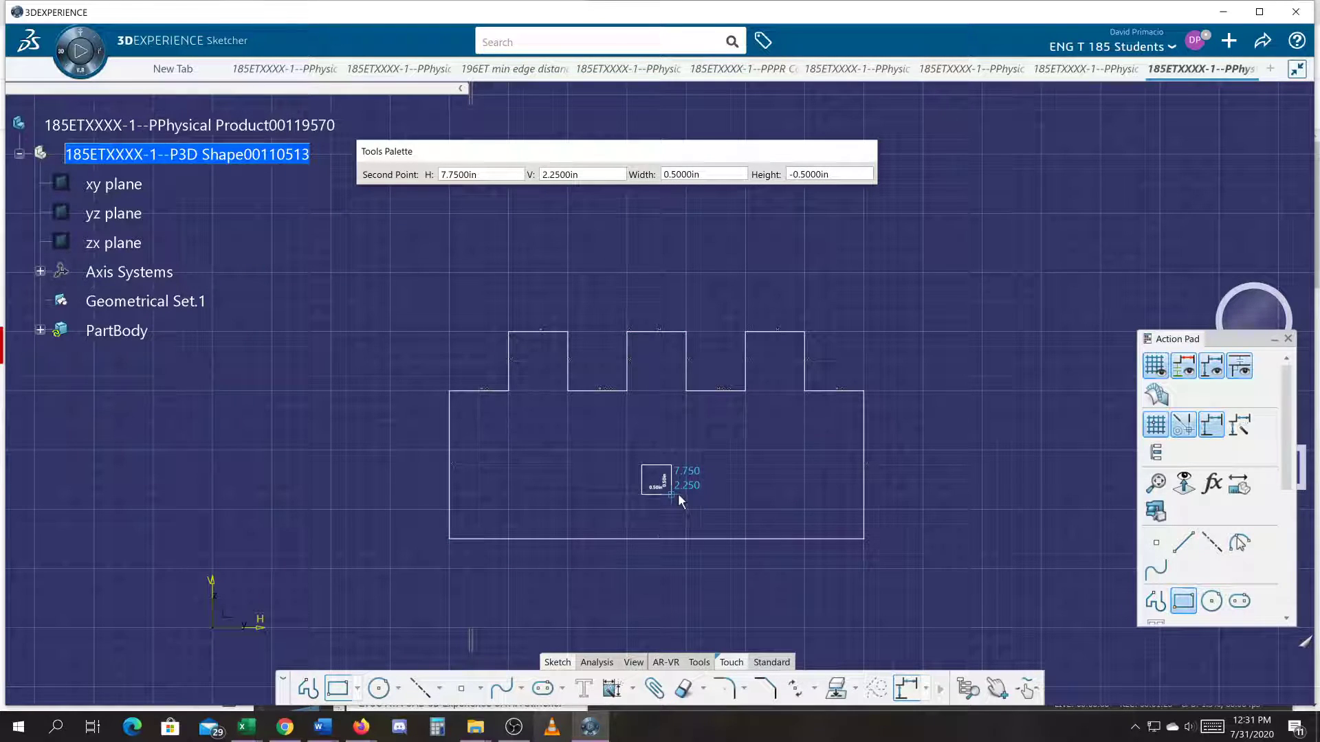
{"action": "left_click", "coordinate": [685, 494]}
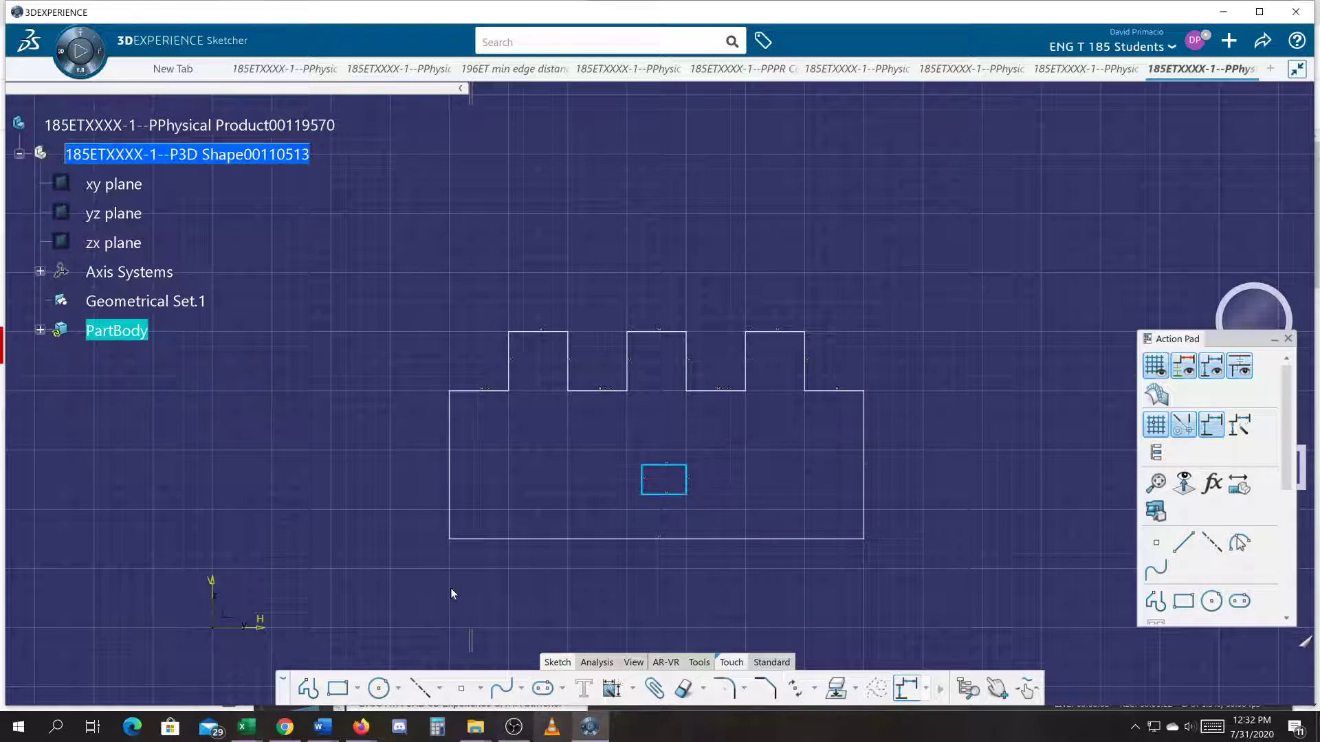
{"action": "key", "text": "ctrl+z"}
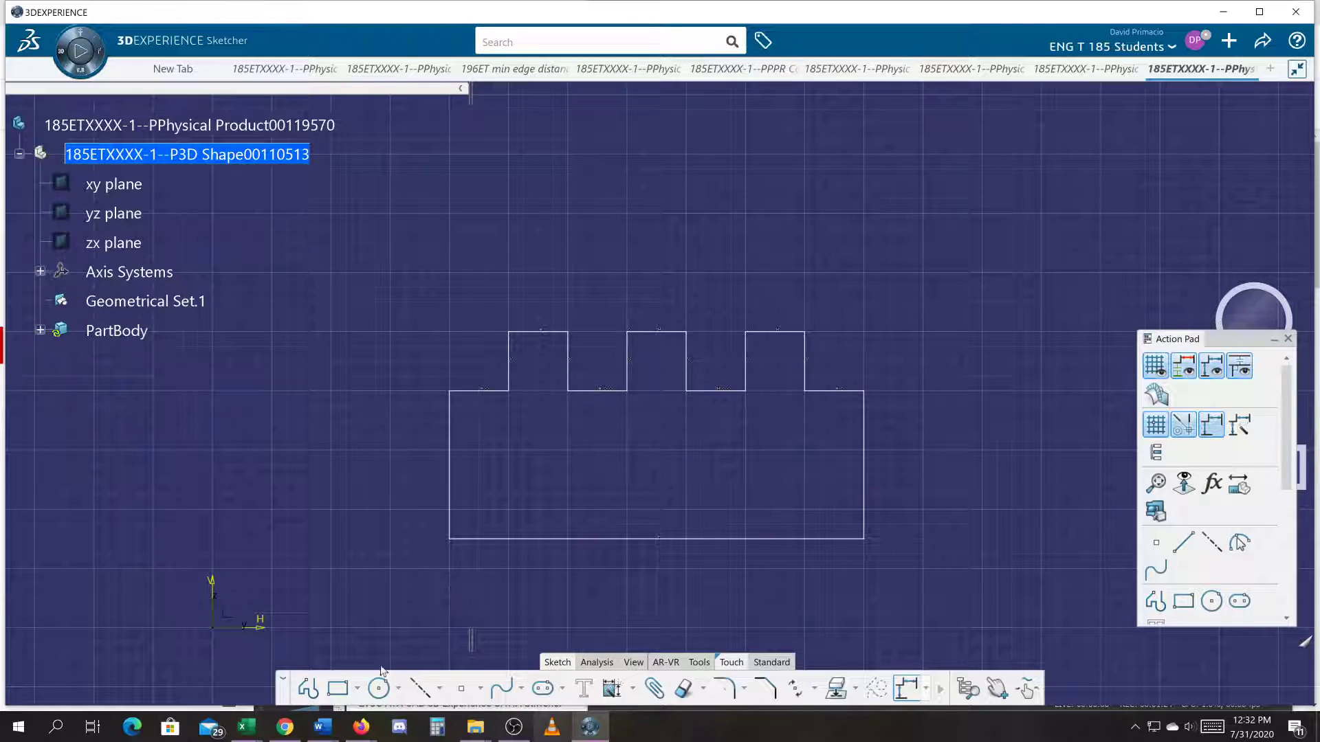
- Draw a 0.5 in square window inside the wall outline, centred below the middle battlement
{"action": "left_click", "coordinate": [337, 688]}
{"action": "left_click", "coordinate": [638, 462]}
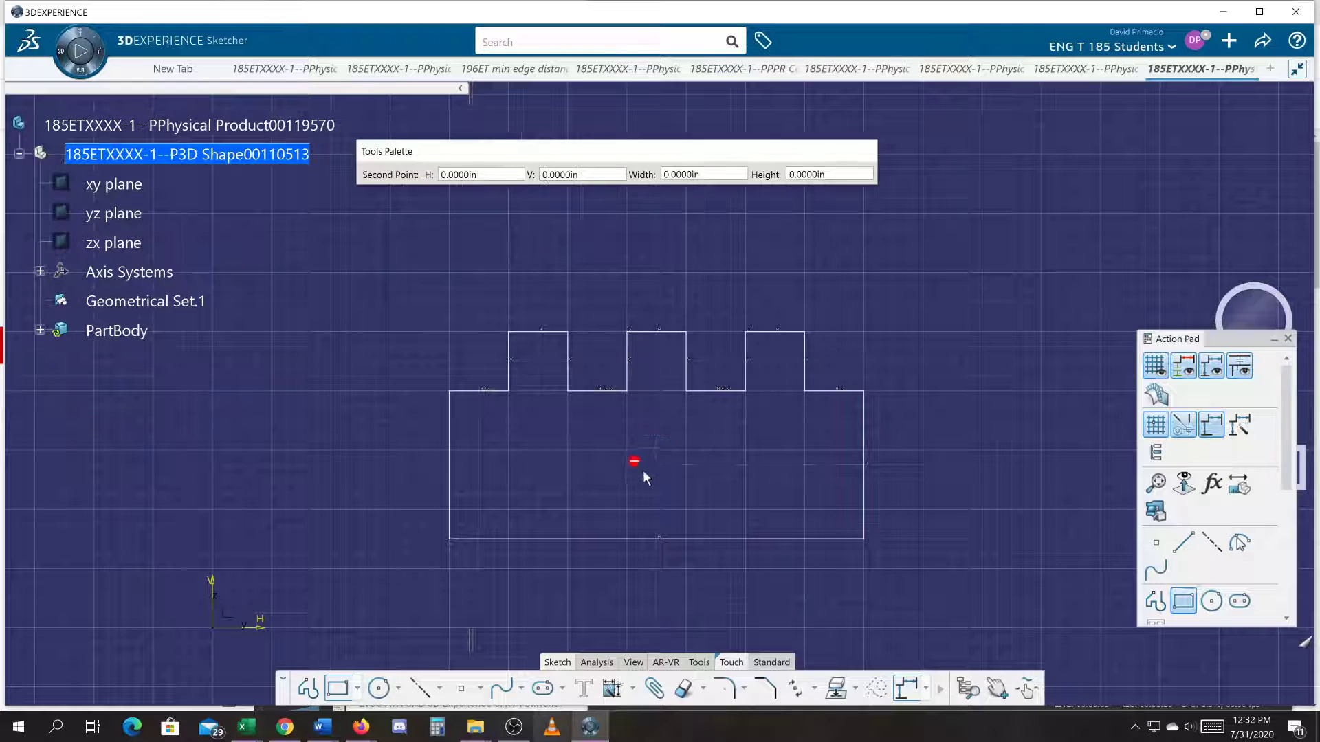
{"action": "left_click", "coordinate": [668, 498]}
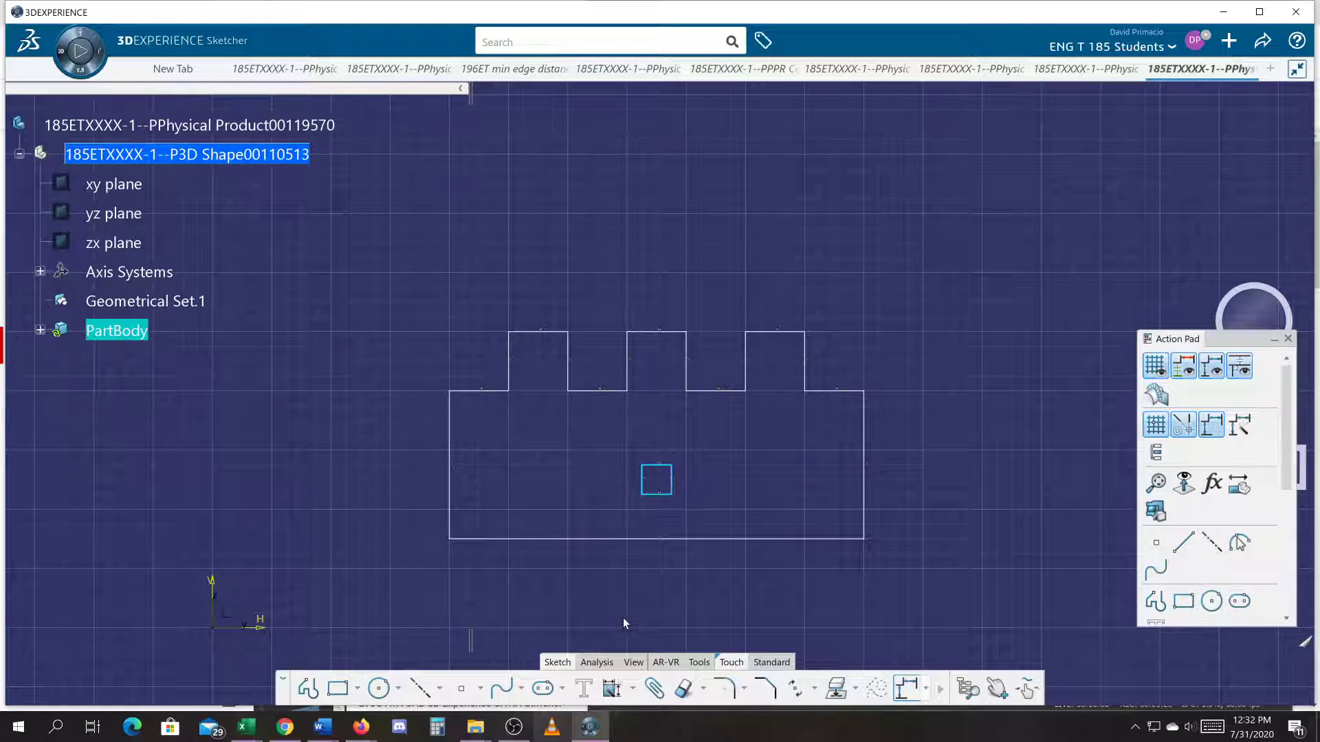
{"action": "left_click", "coordinate": [519, 592]}
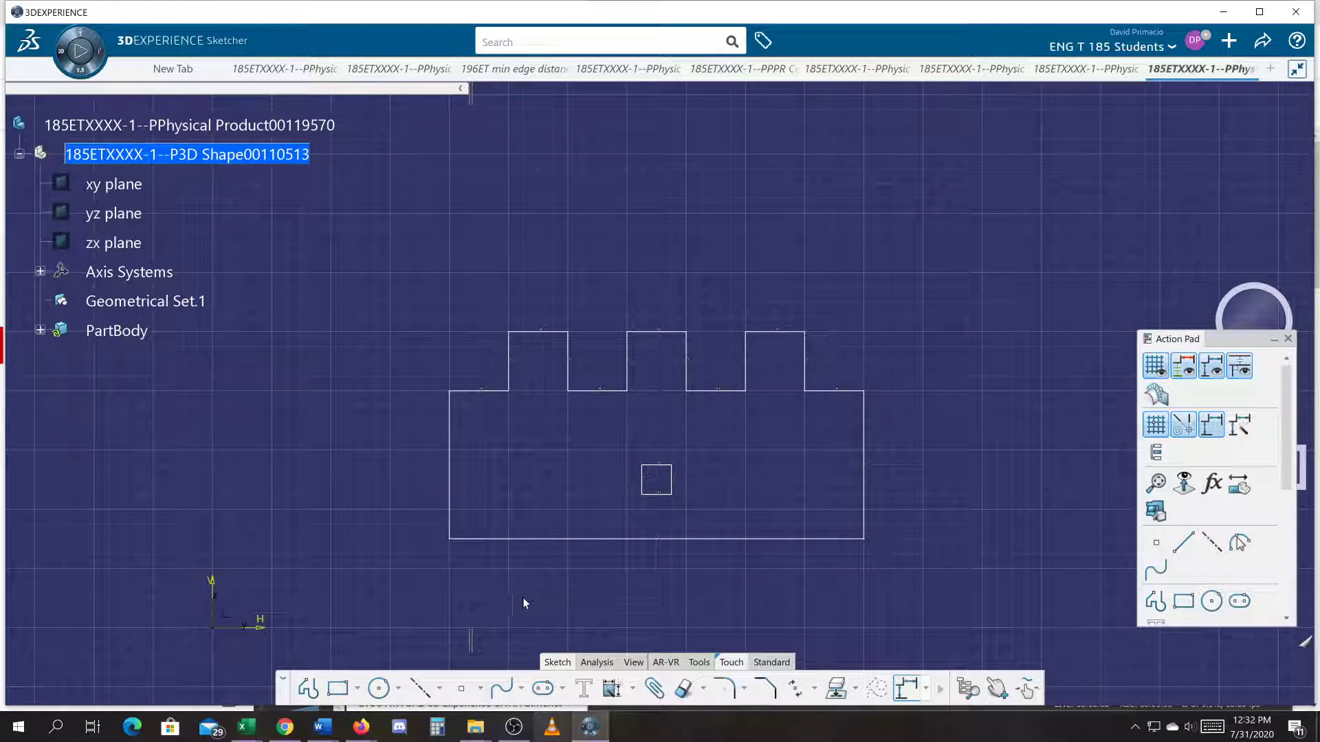
- Apply Auto Constraint to the upper battlement edges of the outline
{"action": "left_click", "coordinate": [610, 690]}
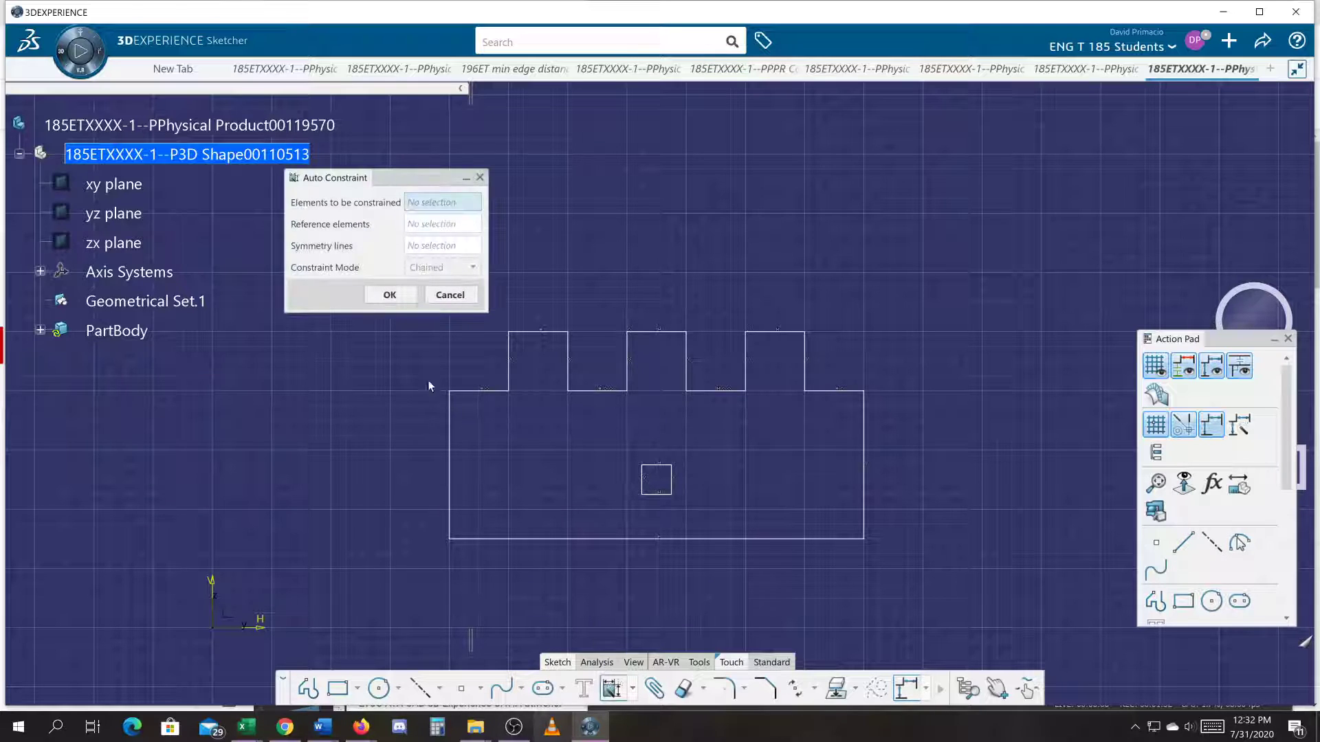
{"action": "mouse_move", "coordinate": [382, 415]}
{"action": "left_mouse_down"}
{"action": "mouse_move", "coordinate": [855, 303]}
{"action": "mouse_move", "coordinate": [811, 308]}
{"action": "left_mouse_up"}
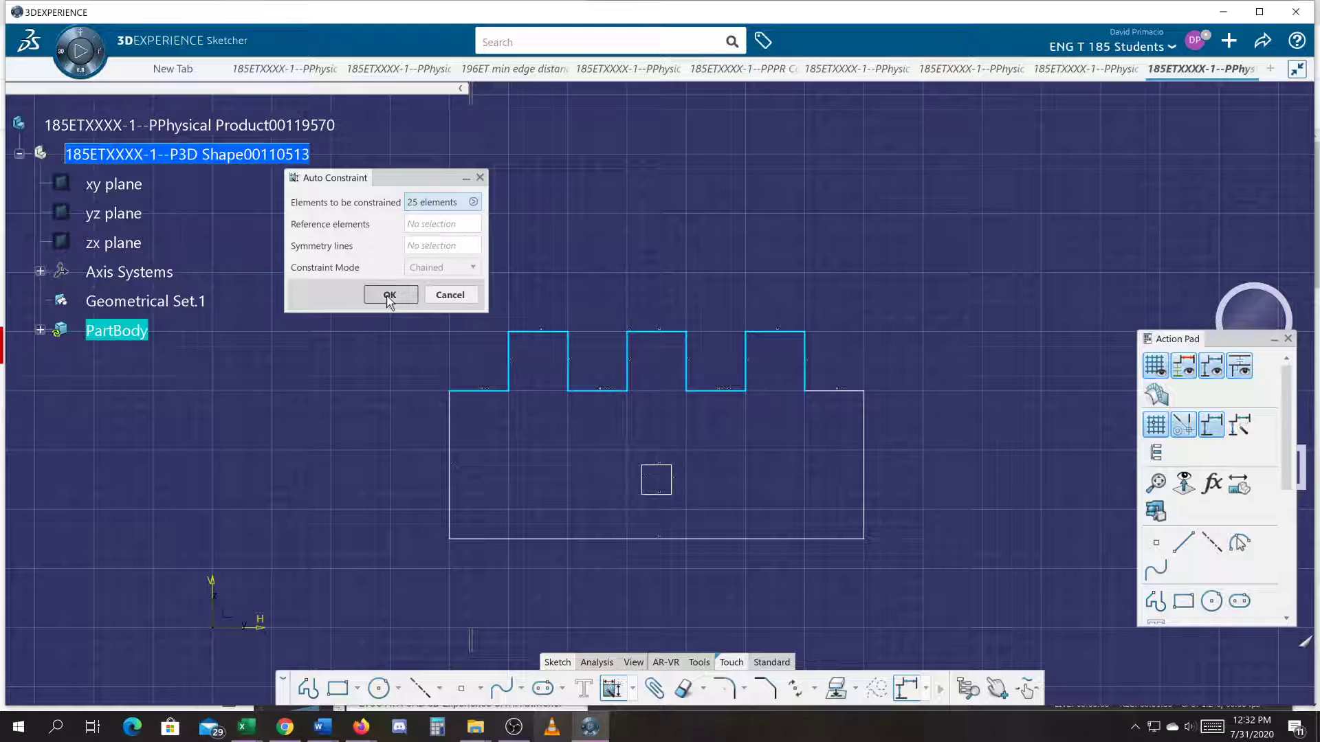
{"action": "left_click", "coordinate": [389, 296]}
- Auto-constrain the whole outline and window in Stacked mode, using the wall's bottom and left edges as references
{"action": "mouse_move", "coordinate": [394, 563]}
{"action": "left_mouse_down"}
{"action": "mouse_move", "coordinate": [901, 319]}
{"action": "mouse_move", "coordinate": [887, 286]}
{"action": "left_mouse_up"}
{"action": "left_click", "coordinate": [611, 688]}
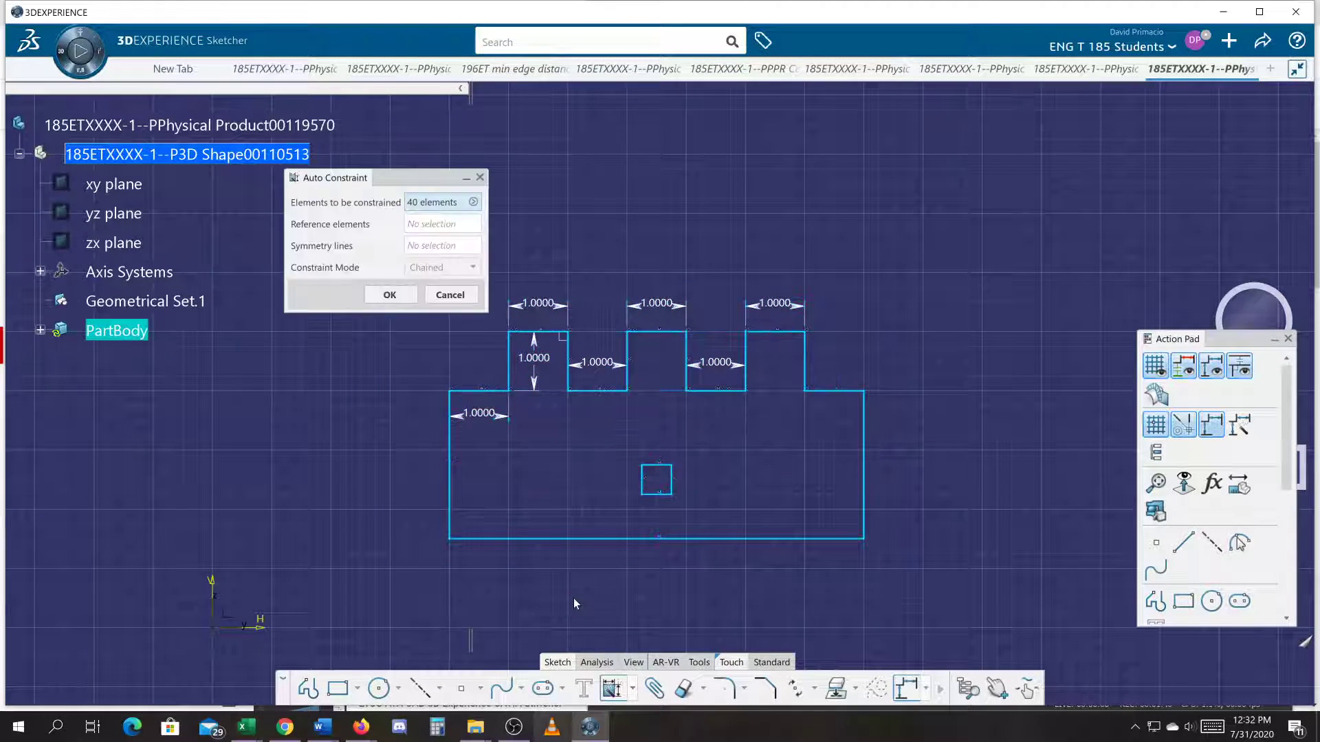
{"action": "left_click", "coordinate": [426, 226]}
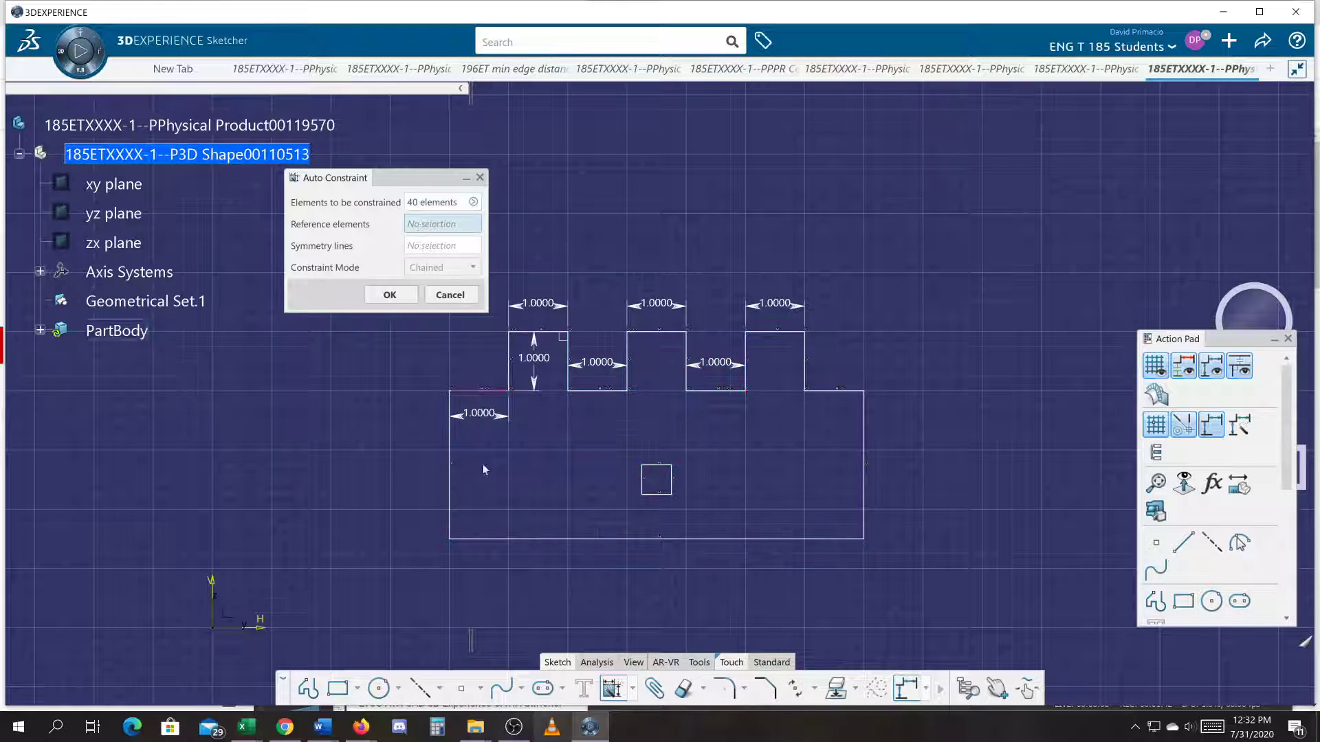
{"action": "left_click", "coordinate": [502, 539]}
{"action": "left_click", "coordinate": [451, 512]}
{"action": "left_click", "coordinate": [473, 267]}
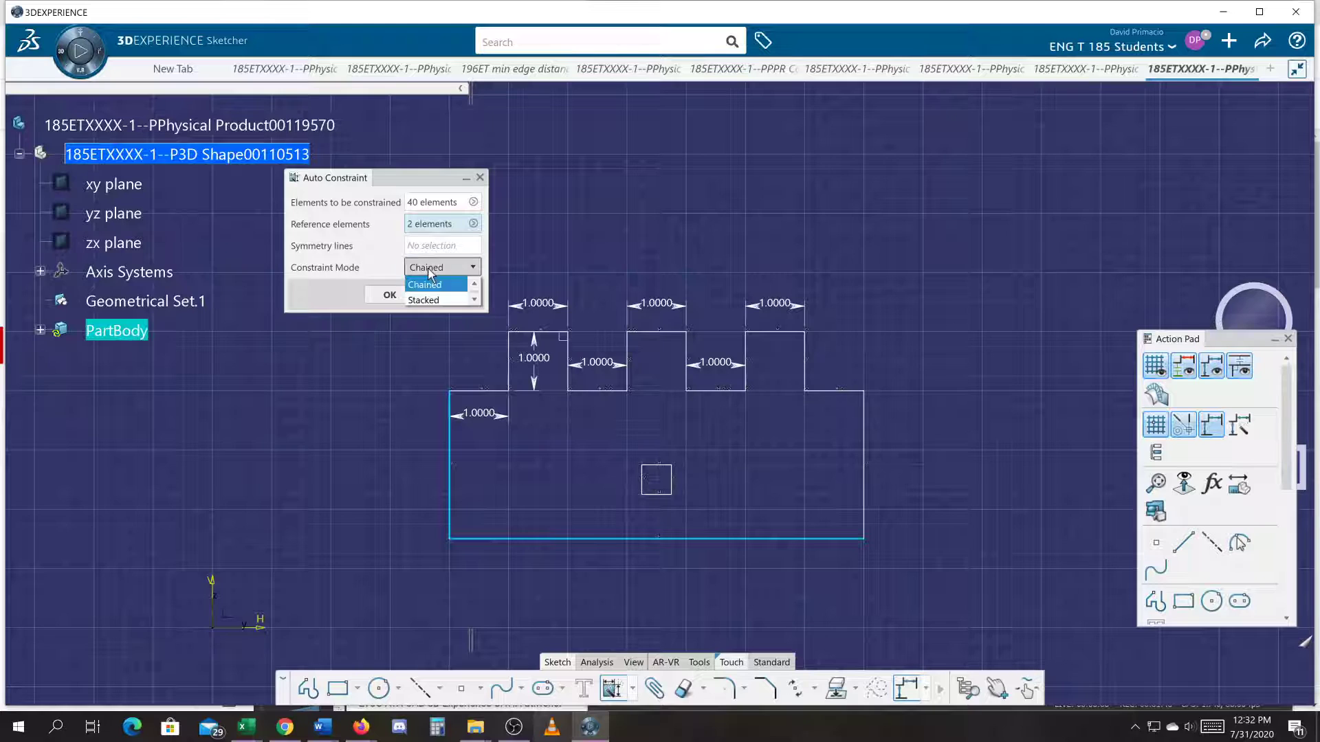
{"action": "left_click", "coordinate": [426, 289]}
{"action": "left_click", "coordinate": [389, 295]}
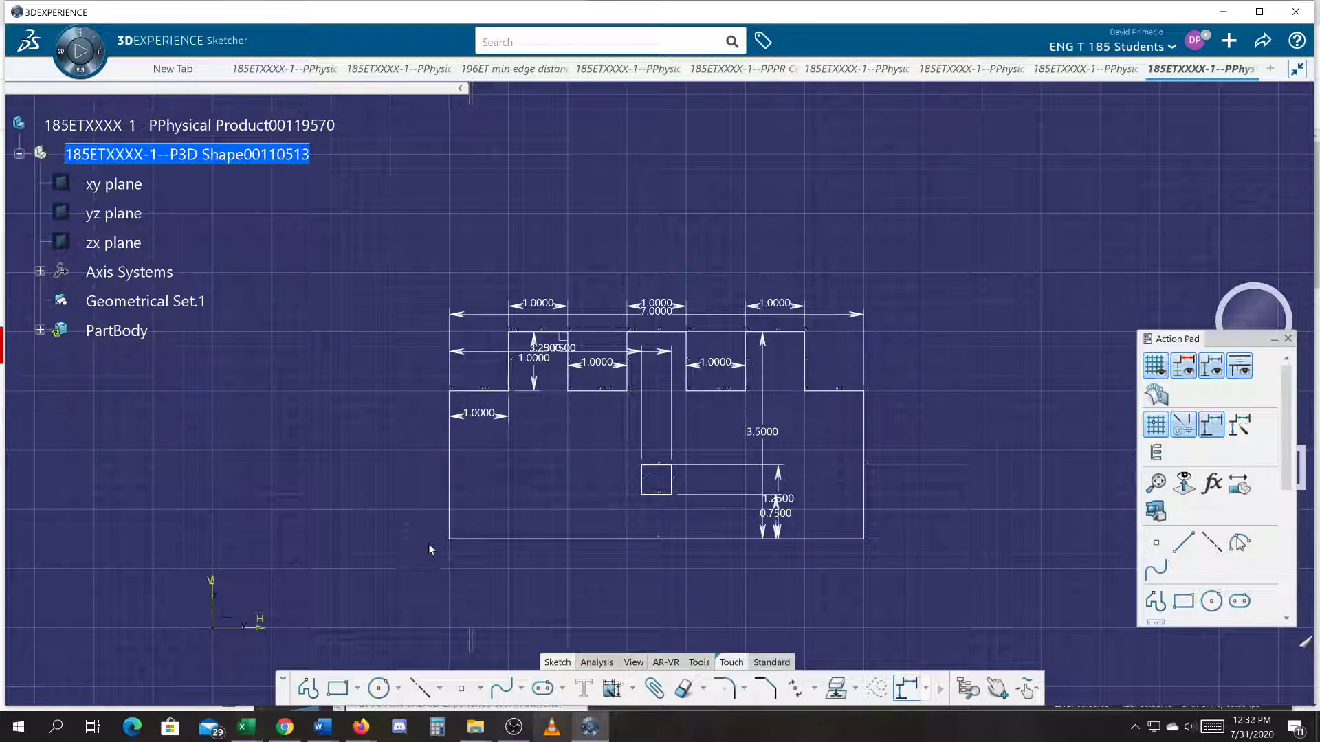
- Use contact constraints to align the wall's bottom edge with the H axis and left edge with the V axis, and exit the sketch
{"action": "left_click", "coordinate": [628, 690]}
{"action": "left_click", "coordinate": [631, 689]}
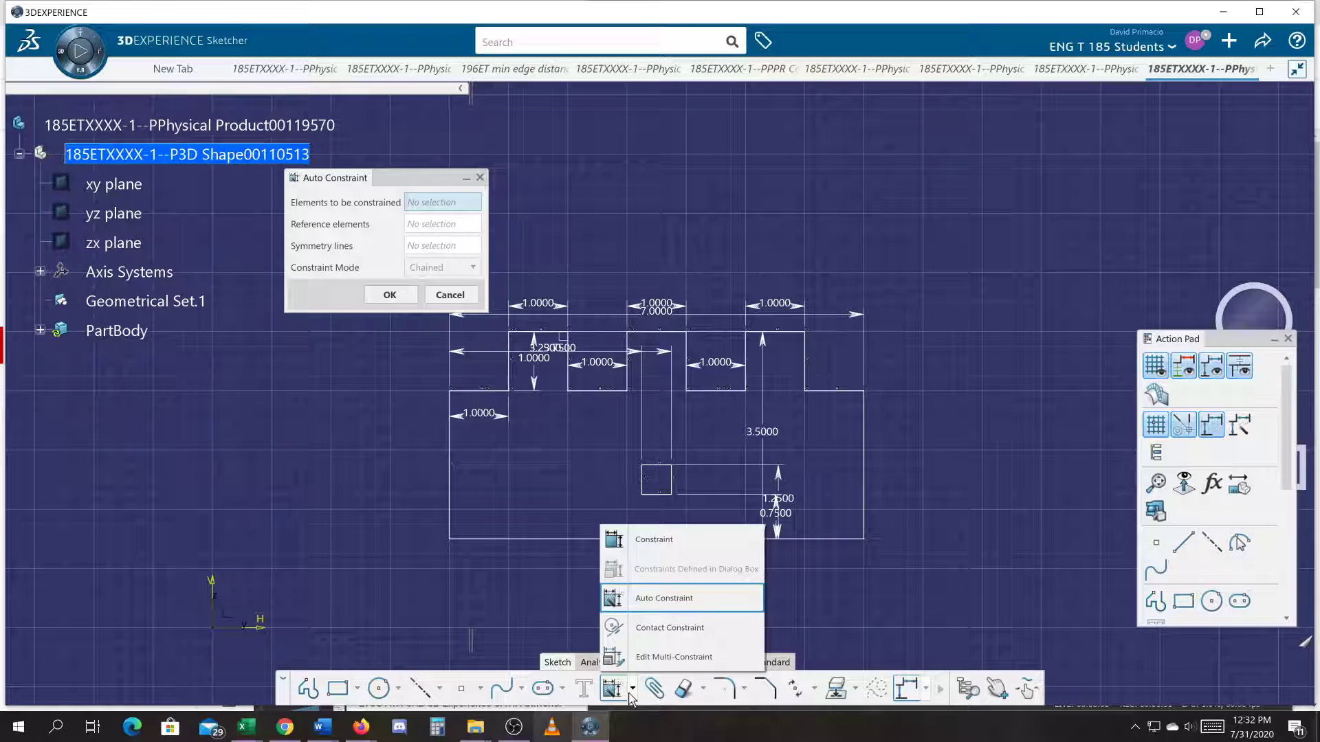
{"action": "left_click", "coordinate": [616, 627]}
{"action": "left_click", "coordinate": [517, 539]}
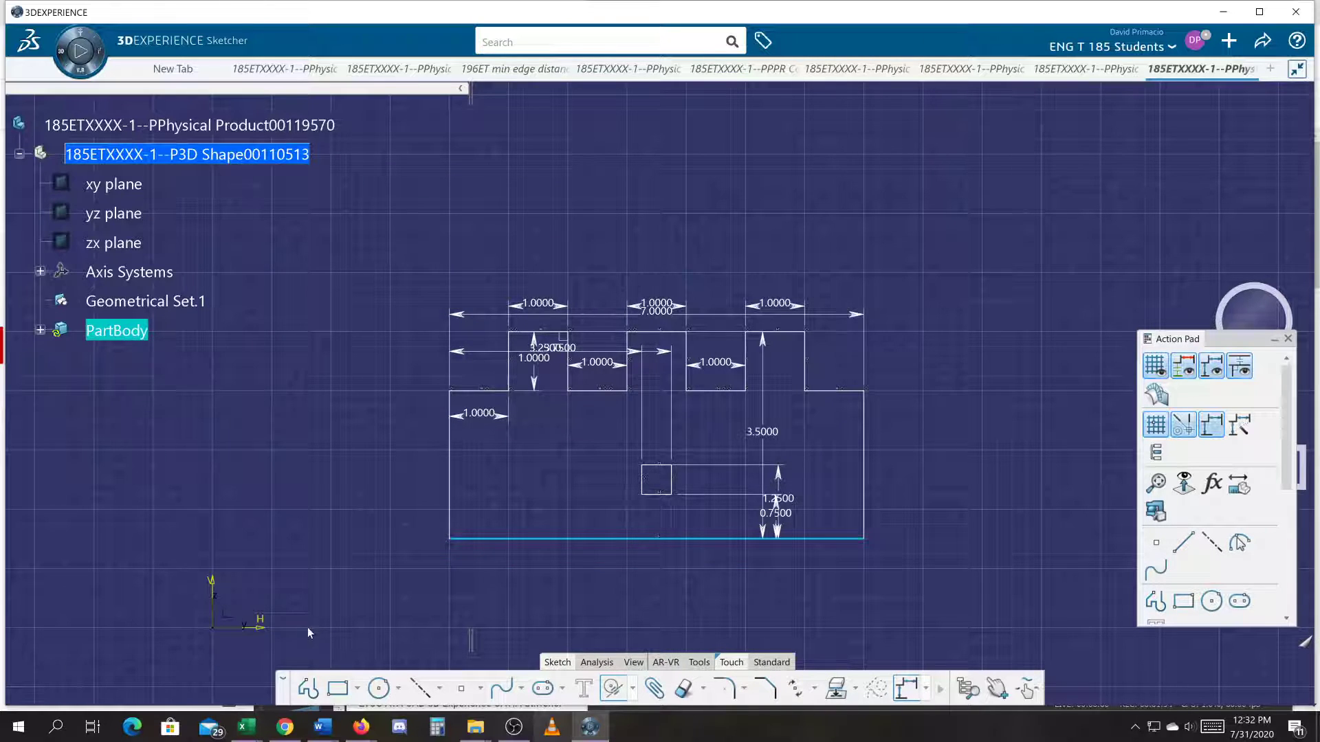
{"action": "left_click", "coordinate": [266, 627]}
{"action": "left_click", "coordinate": [450, 588]}
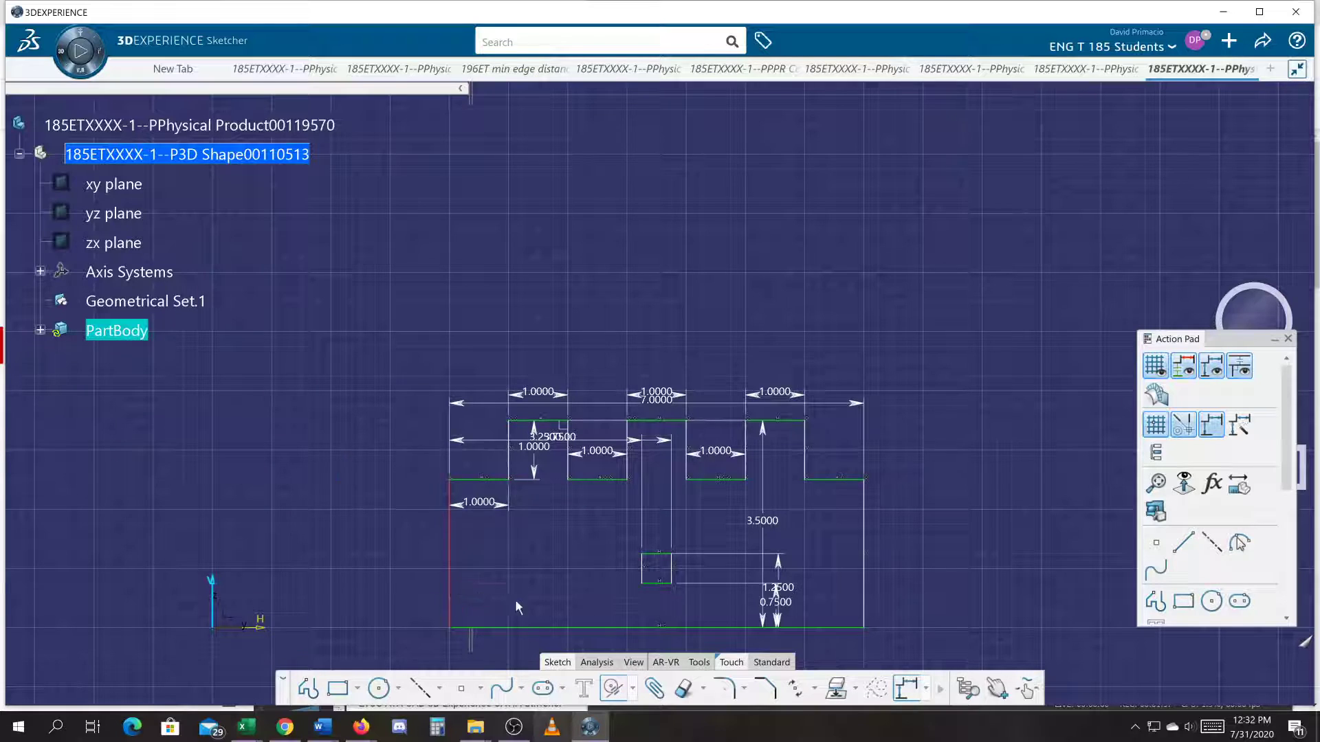
{"action": "left_click", "coordinate": [772, 662]}
{"action": "left_click", "coordinate": [798, 688]}
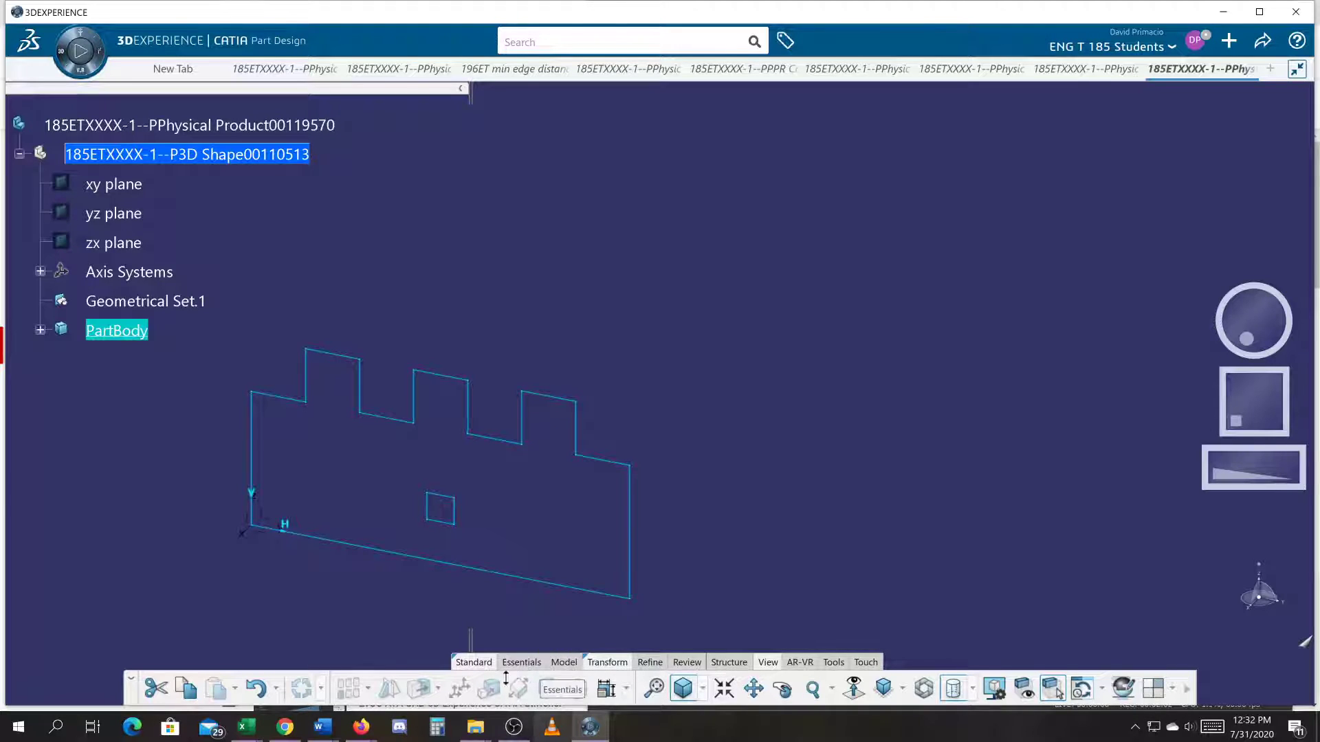
- Pad the castle wall profile to a length of 4 in
{"action": "left_click", "coordinate": [522, 663]}
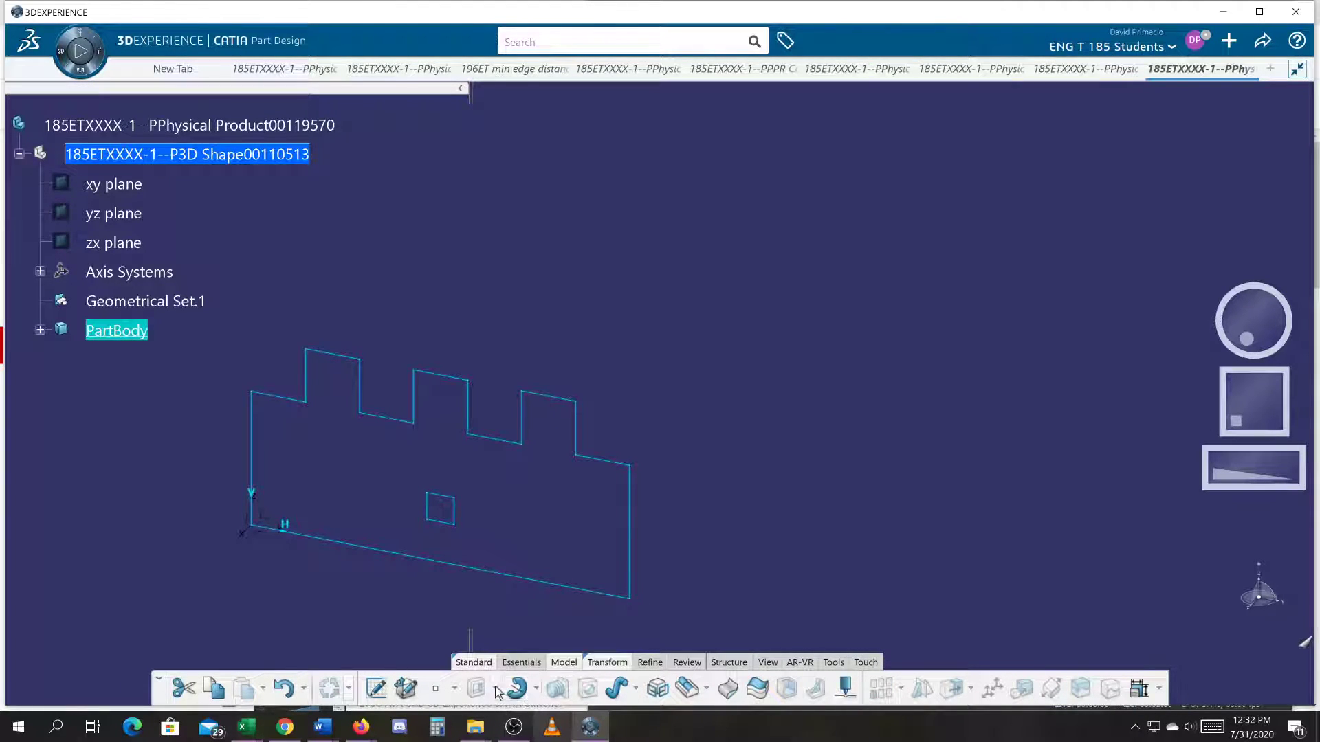
{"action": "left_click", "coordinate": [536, 690]}
{"action": "left_click", "coordinate": [508, 500]}
{"action": "left_click", "coordinate": [495, 688]}
{"action": "left_click", "coordinate": [496, 510]}
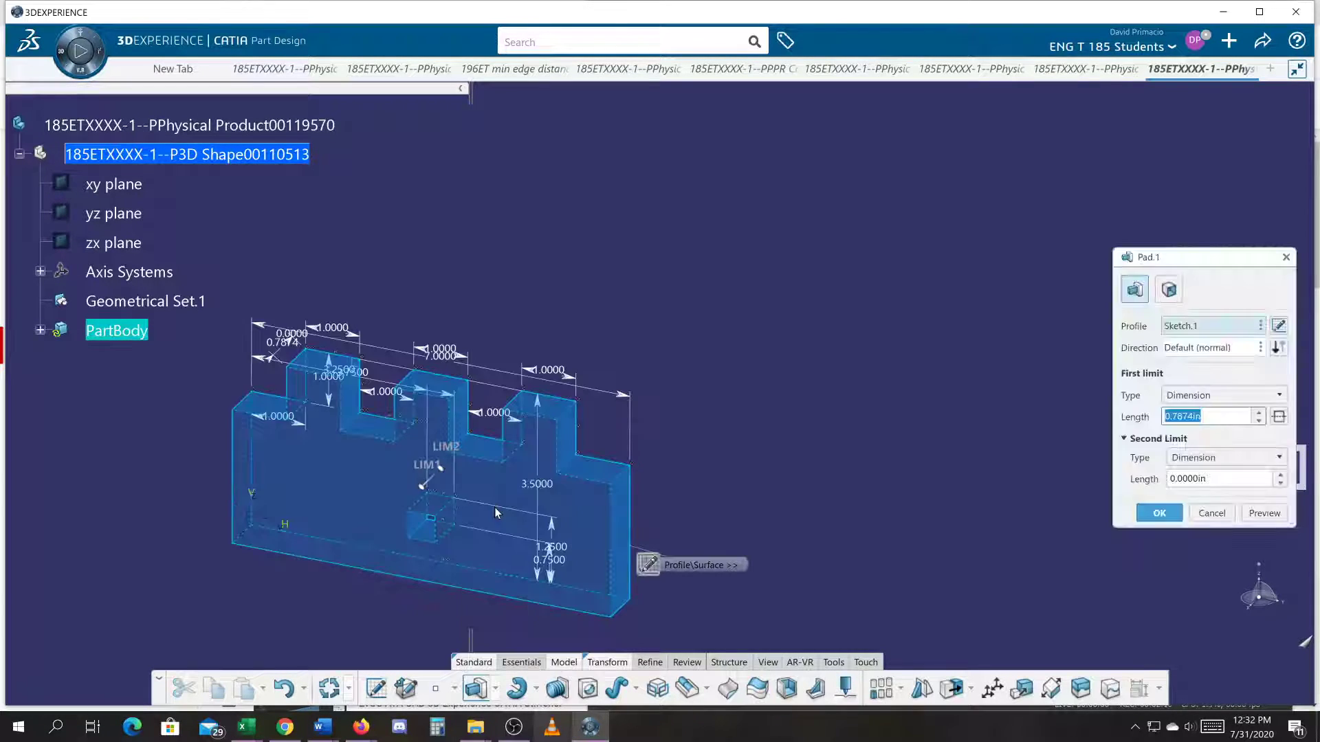
{"action": "type", "text": "4"}
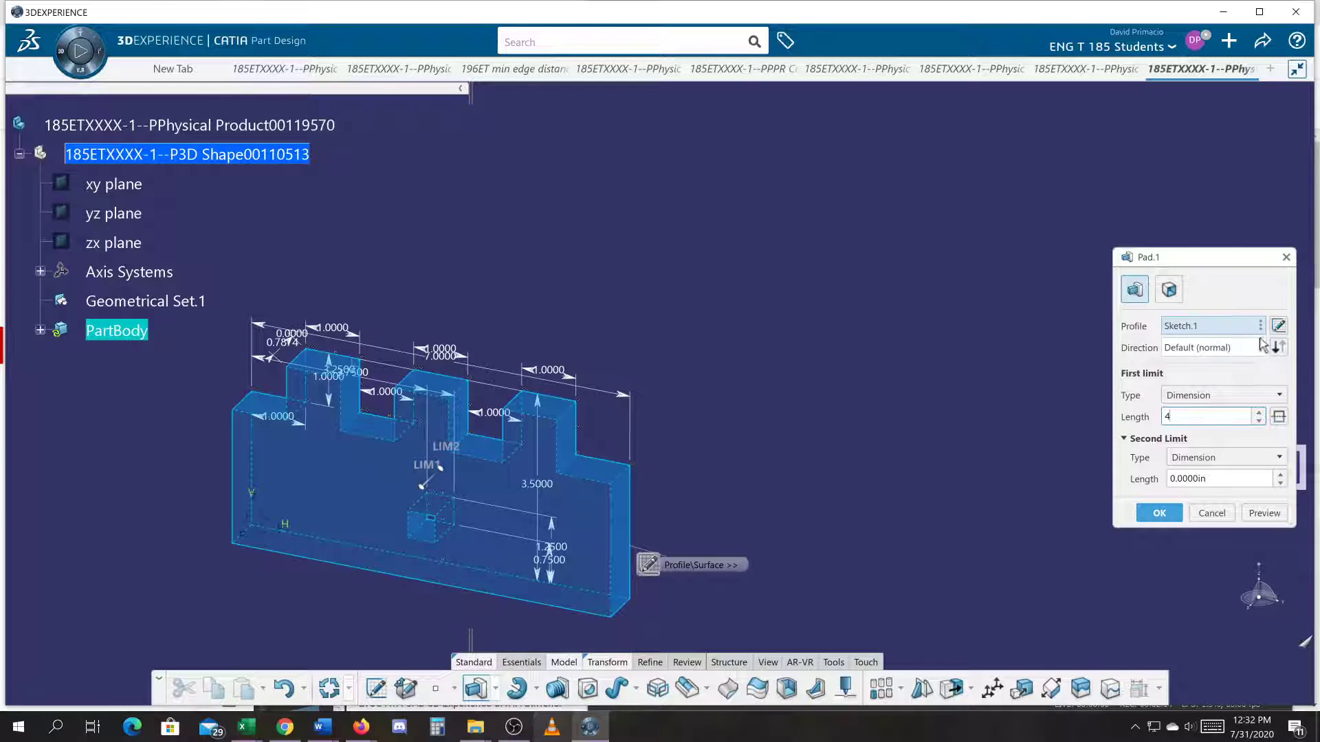
{"action": "key", "text": "Return"}
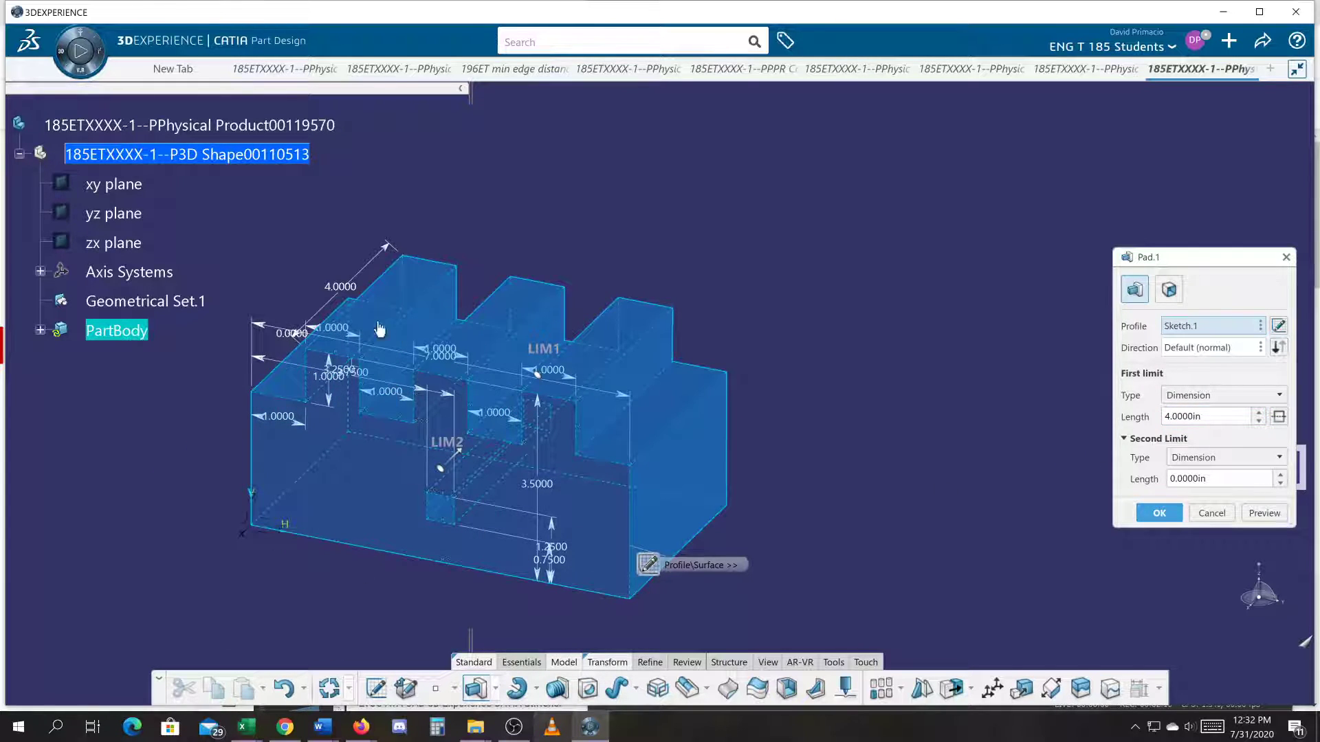
{"action": "left_click", "coordinate": [1159, 514]}
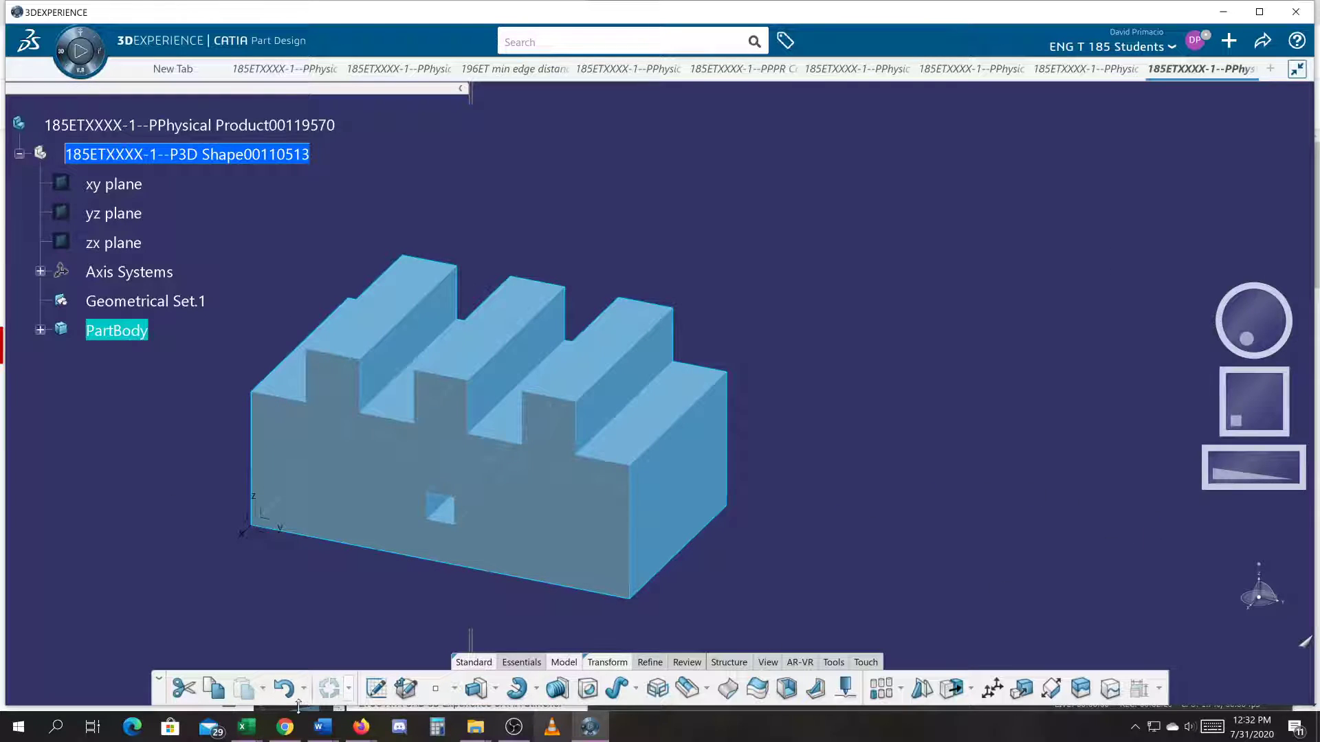
{"action": "left_click", "coordinate": [376, 691]}
{"action": "left_click", "coordinate": [1069, 424]}
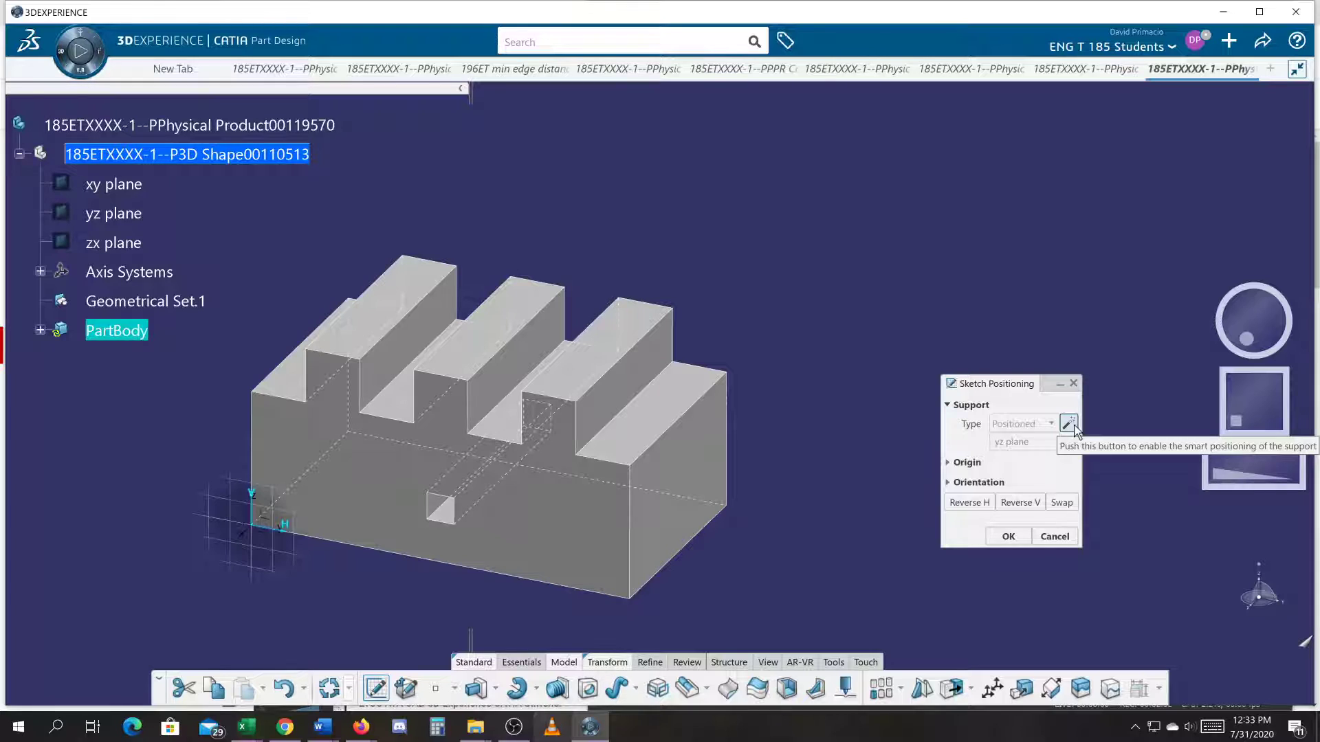
{"action": "left_click", "coordinate": [1069, 424]}
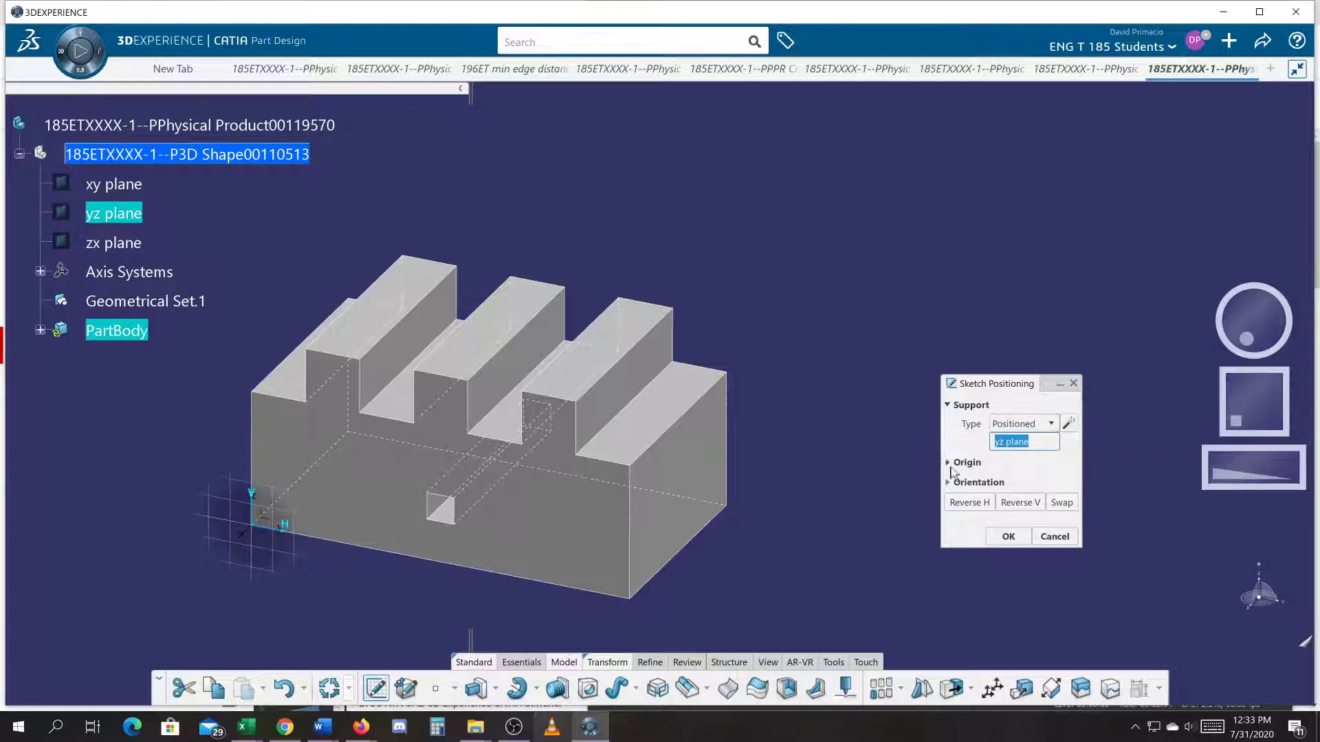
{"action": "middle_click_drag", "start_coordinate": [183, 598], "coordinate": [186, 595]}
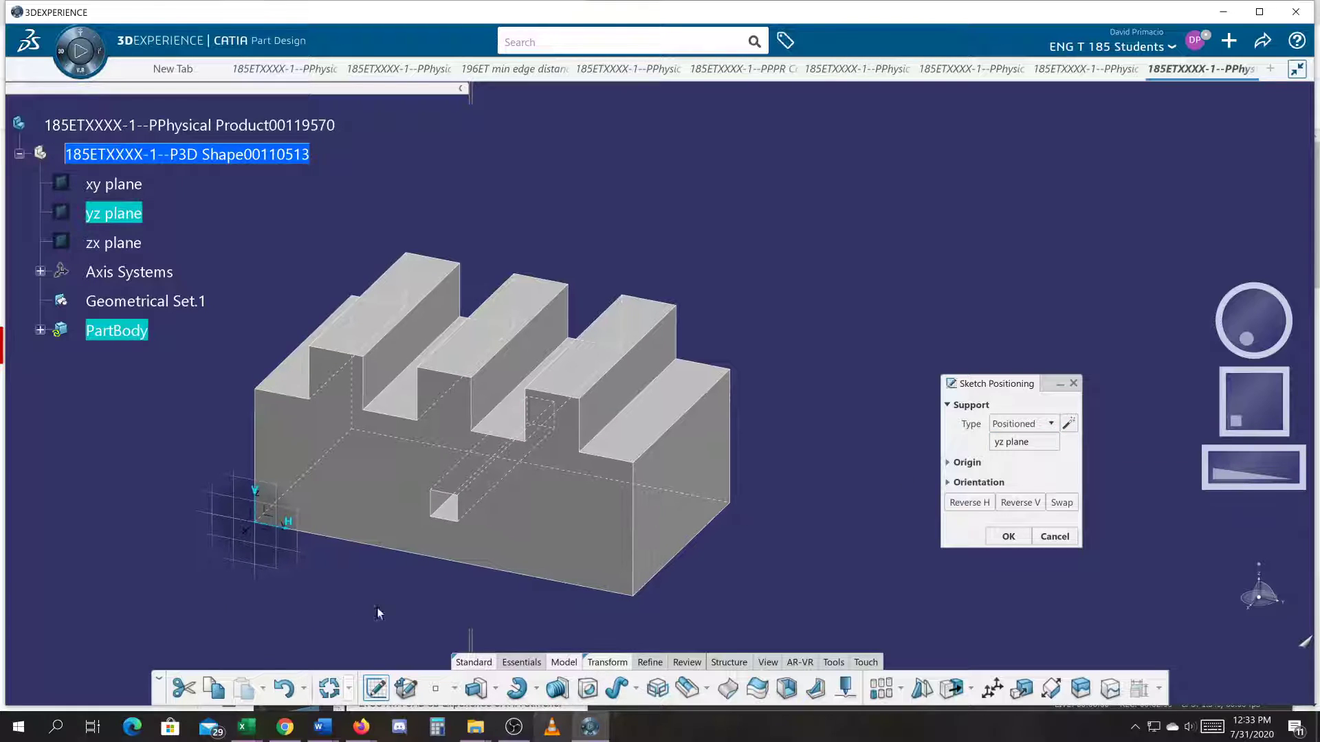
{"action": "left_click", "coordinate": [1055, 537]}
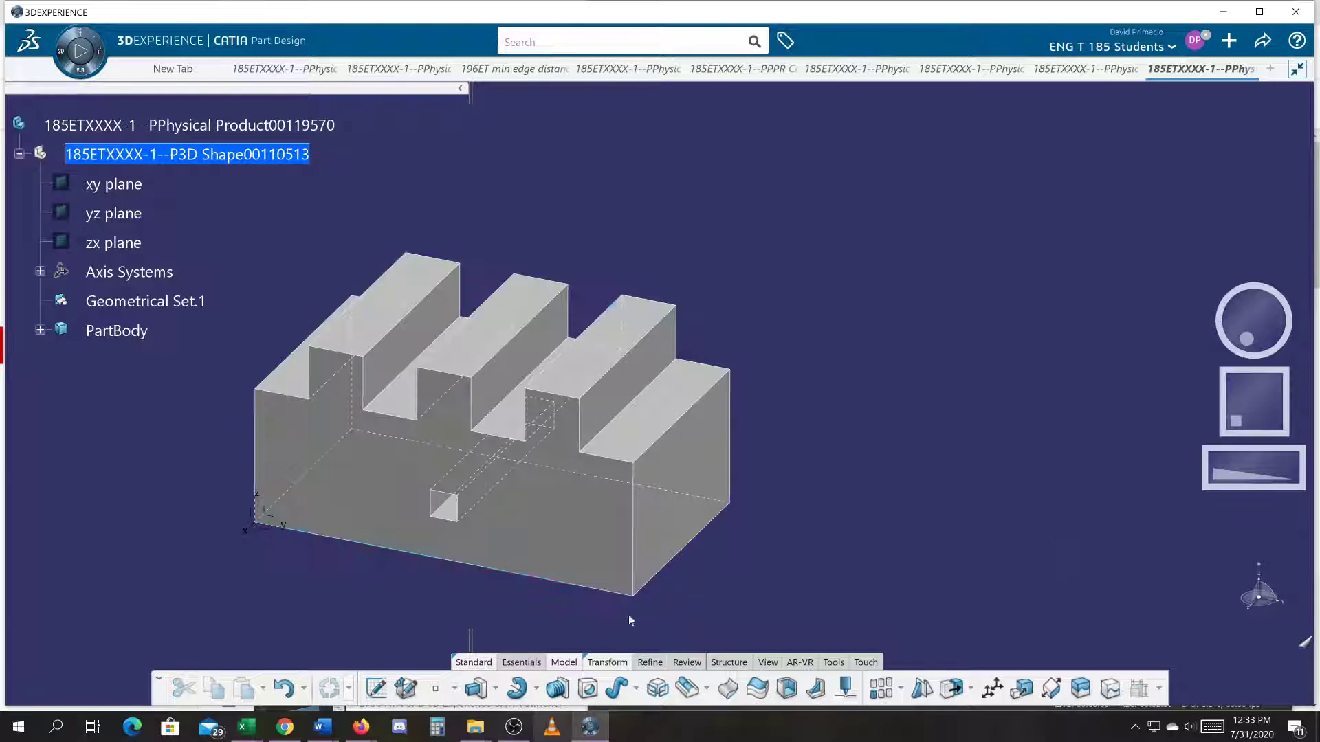
- Start a positioned sketch on the solid's end face, supported by its bottom and vertical edges at the origin, with the V direction reversed
{"action": "left_click", "coordinate": [375, 688]}
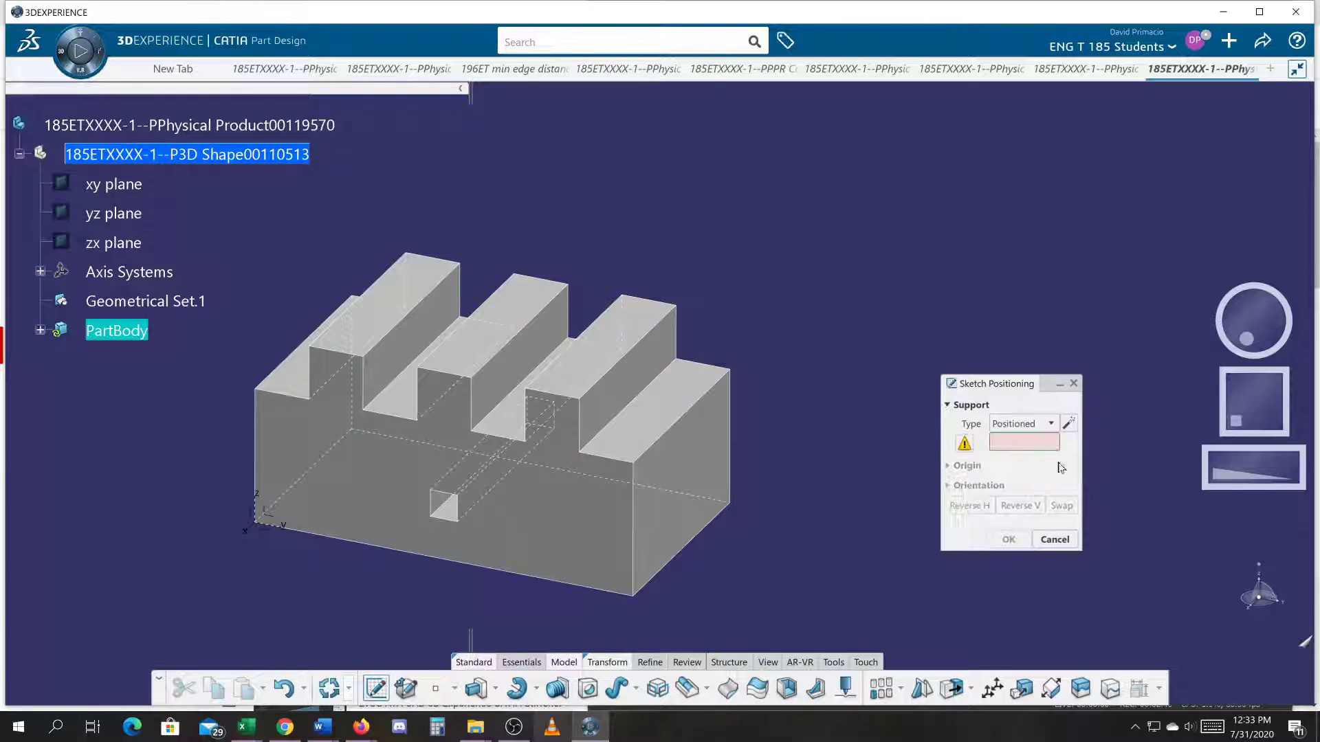
{"action": "middle_click_drag", "start_coordinate": [190, 556], "coordinate": [372, 561]}
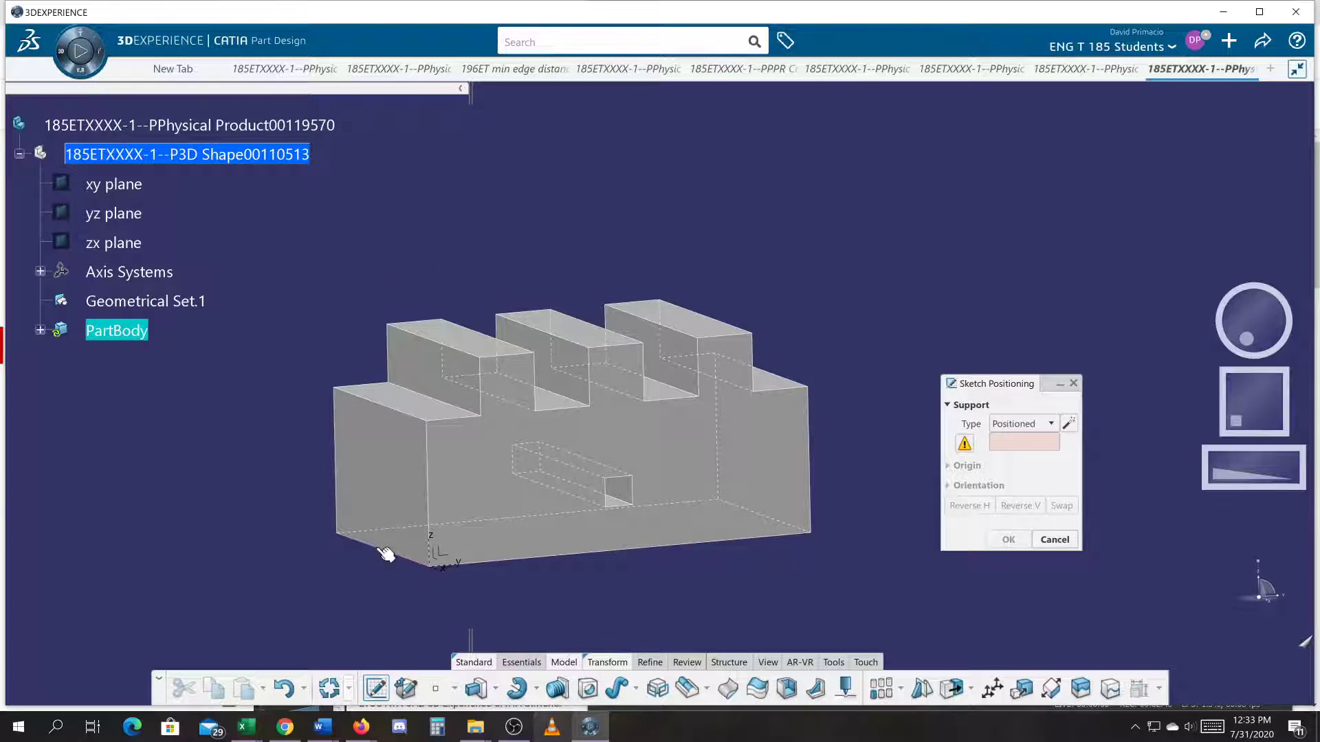
{"action": "left_click", "coordinate": [381, 550]}
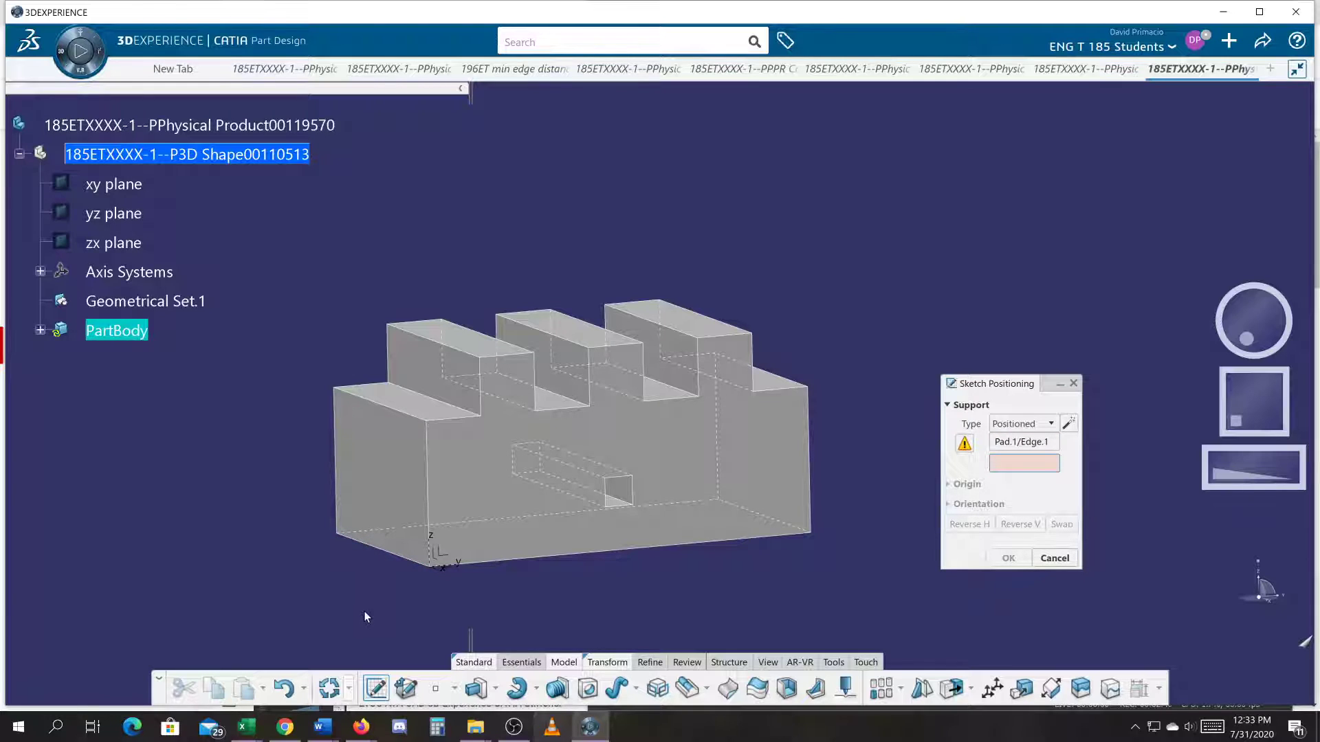
{"action": "left_click", "coordinate": [434, 480]}
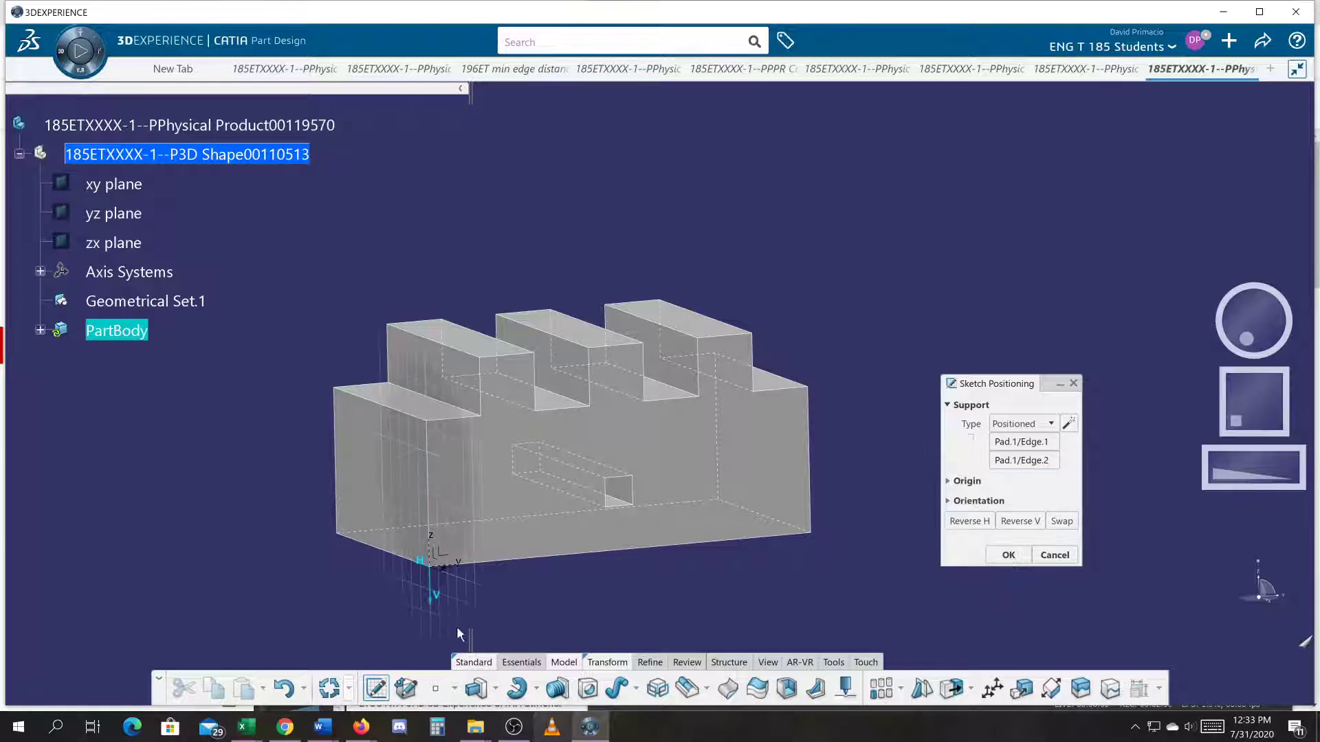
{"action": "scroll", "coordinate": [323, 605], "scroll_direction": "up", "scroll_amount": 5}
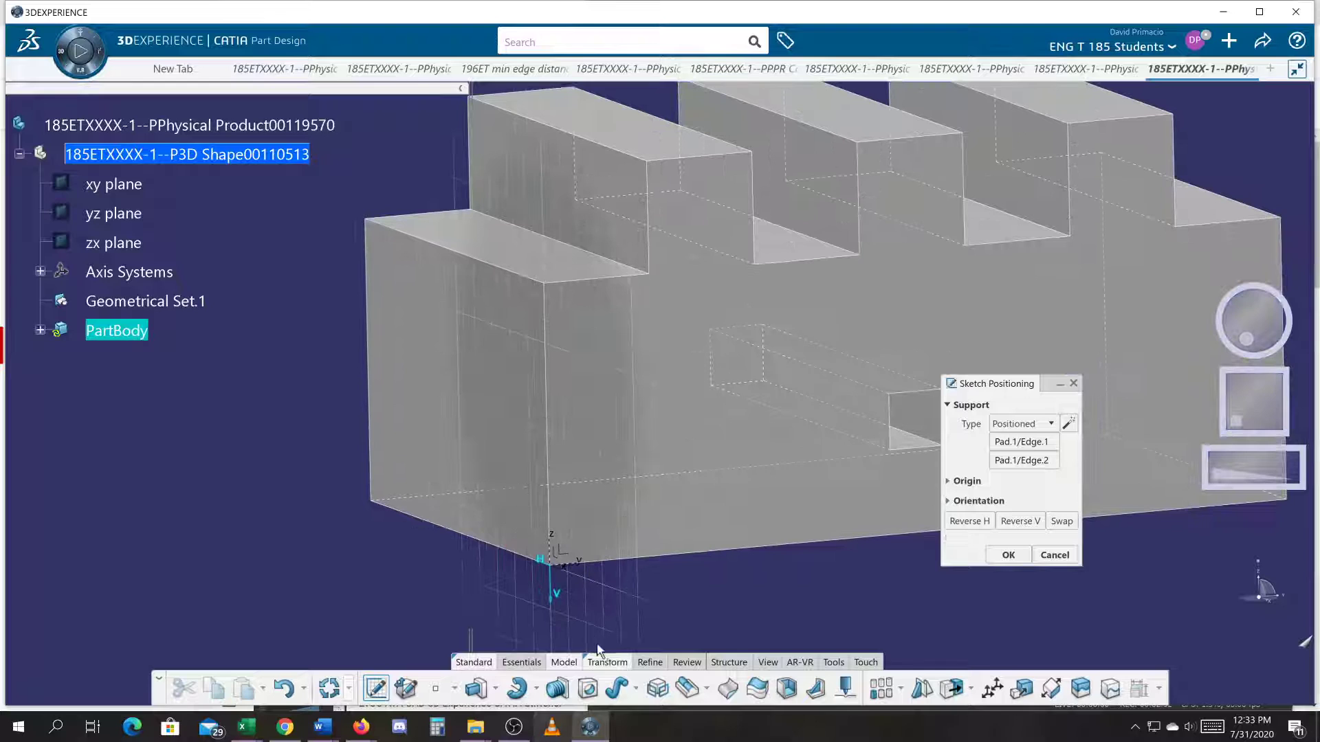
{"action": "left_click", "coordinate": [1022, 523]}
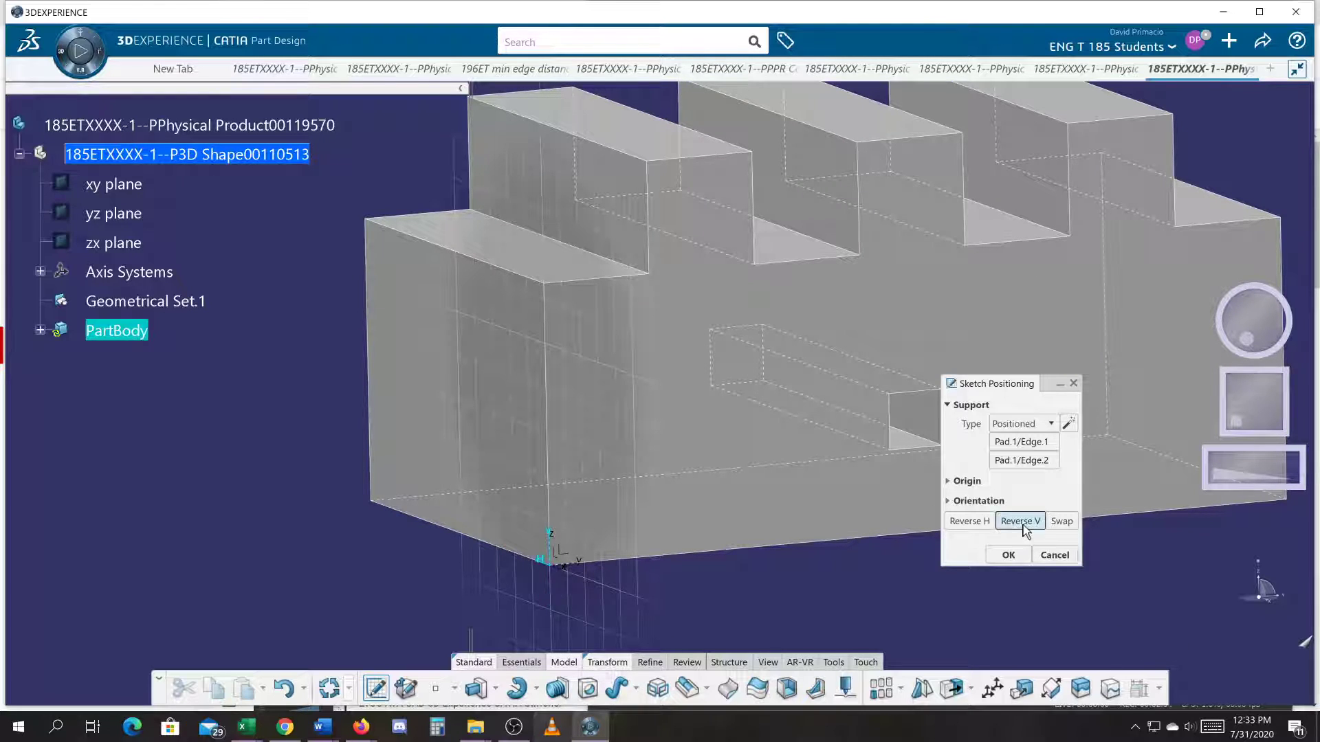
{"action": "left_click", "coordinate": [1009, 556]}
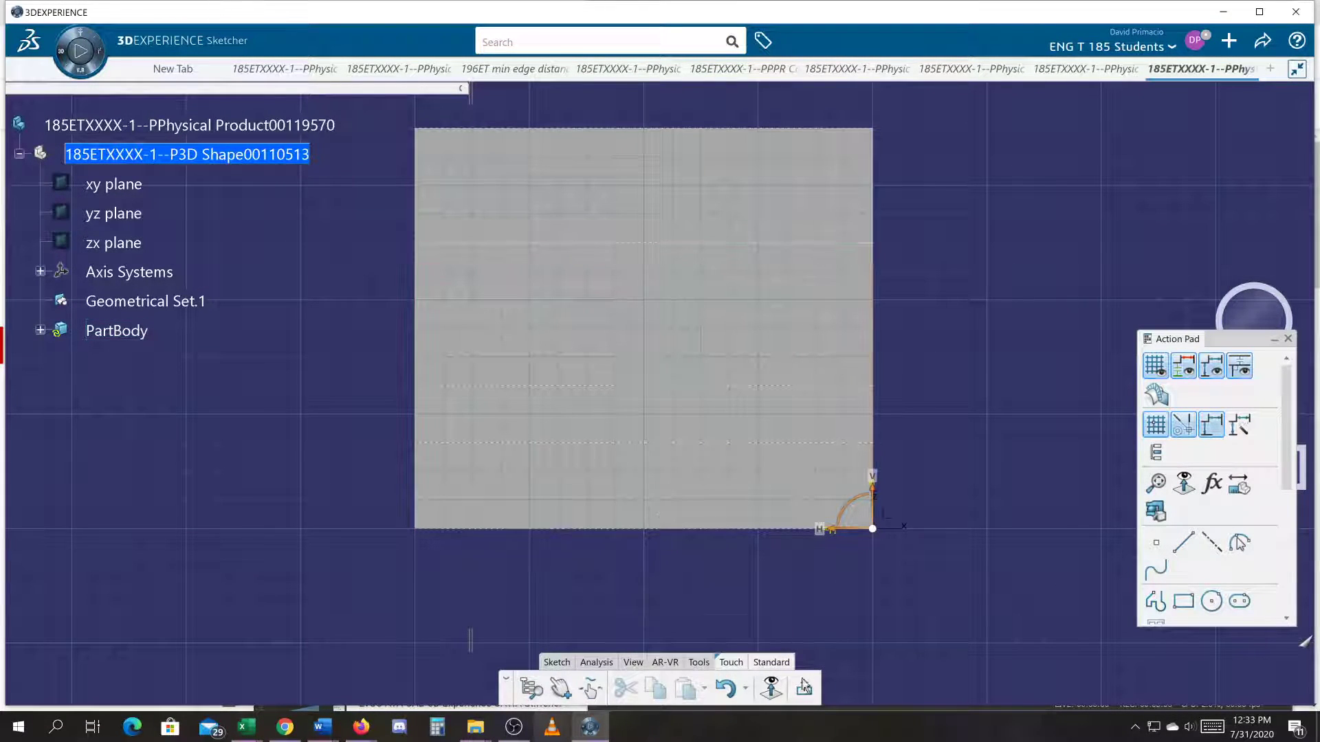
- Draw a 3 in square on the end face, 0.5 in in from the origin corner along both axes
{"action": "left_click", "coordinate": [1183, 601]}
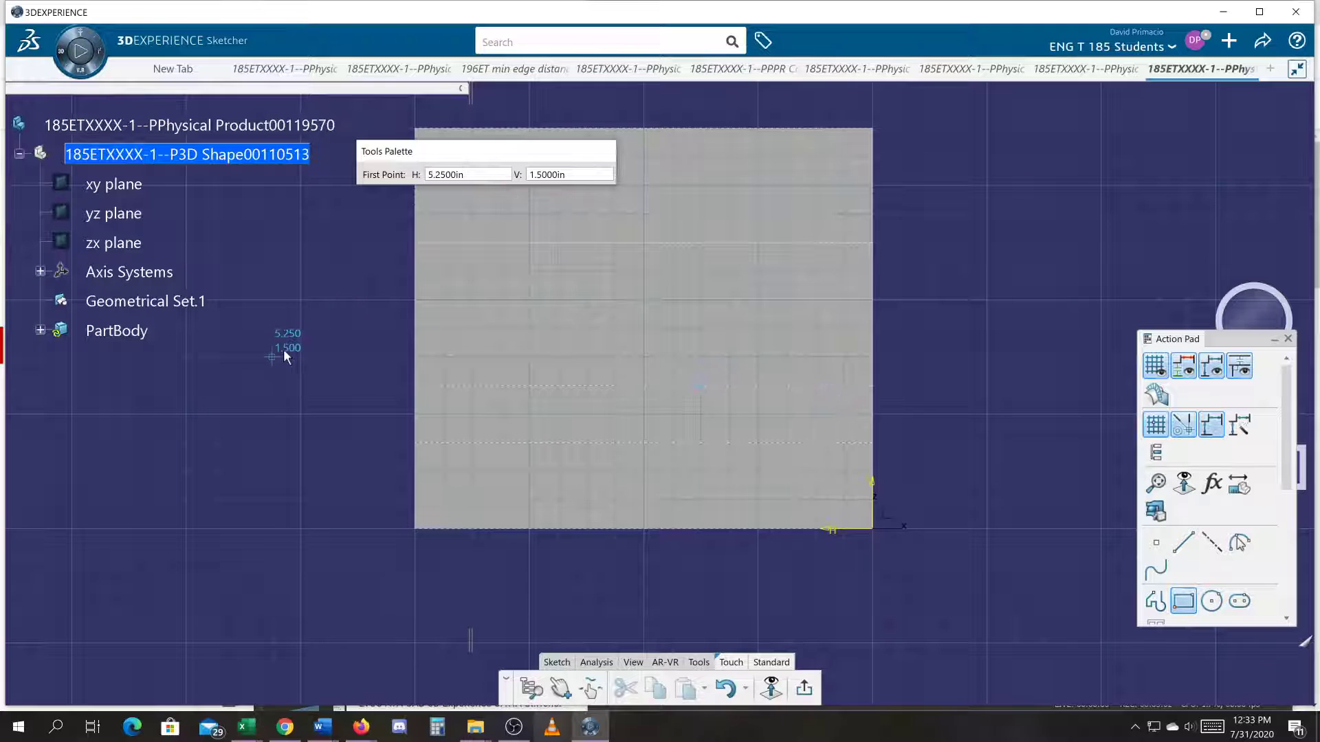
{"action": "left_click", "coordinate": [490, 244]}
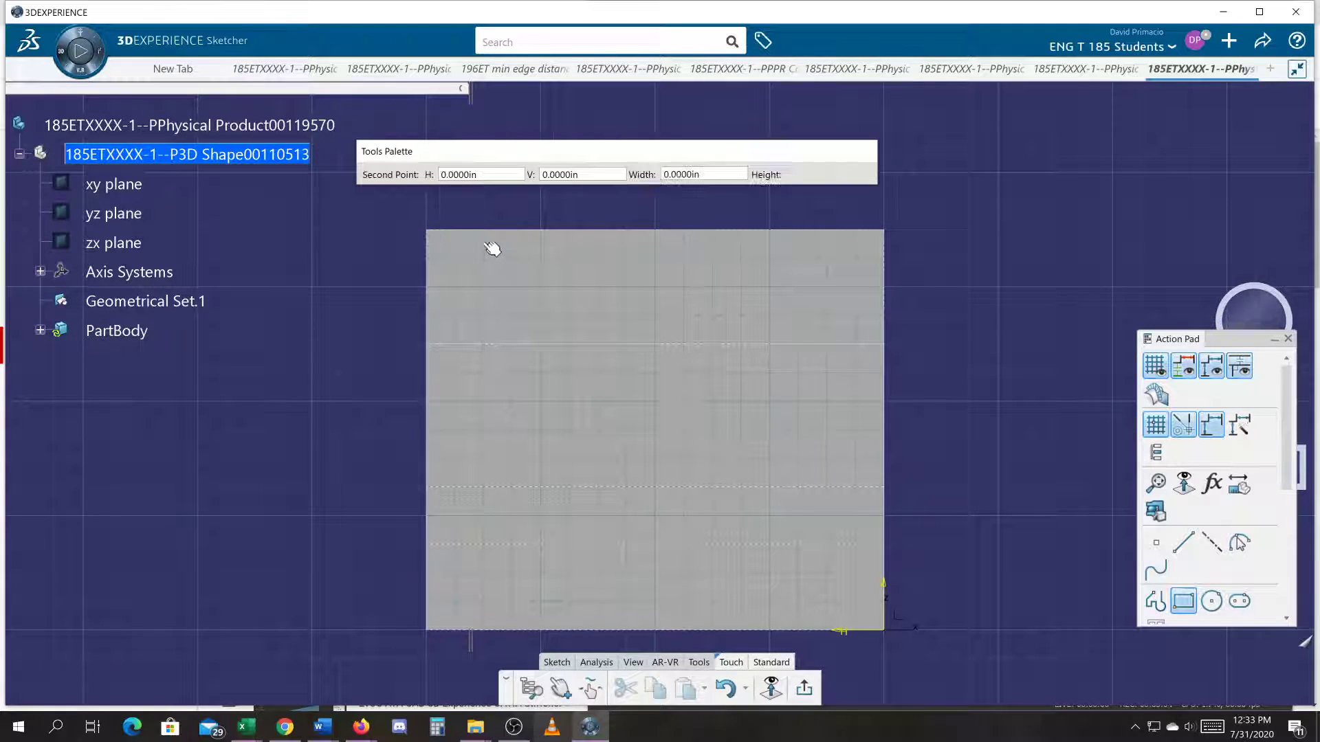
{"action": "left_click", "coordinate": [836, 584]}
- Apply Auto Constraint to the square together with the sketch axes, and exit the sketch
{"action": "left_click_drag", "start_coordinate": [616, 451], "coordinate": [303, 181]}
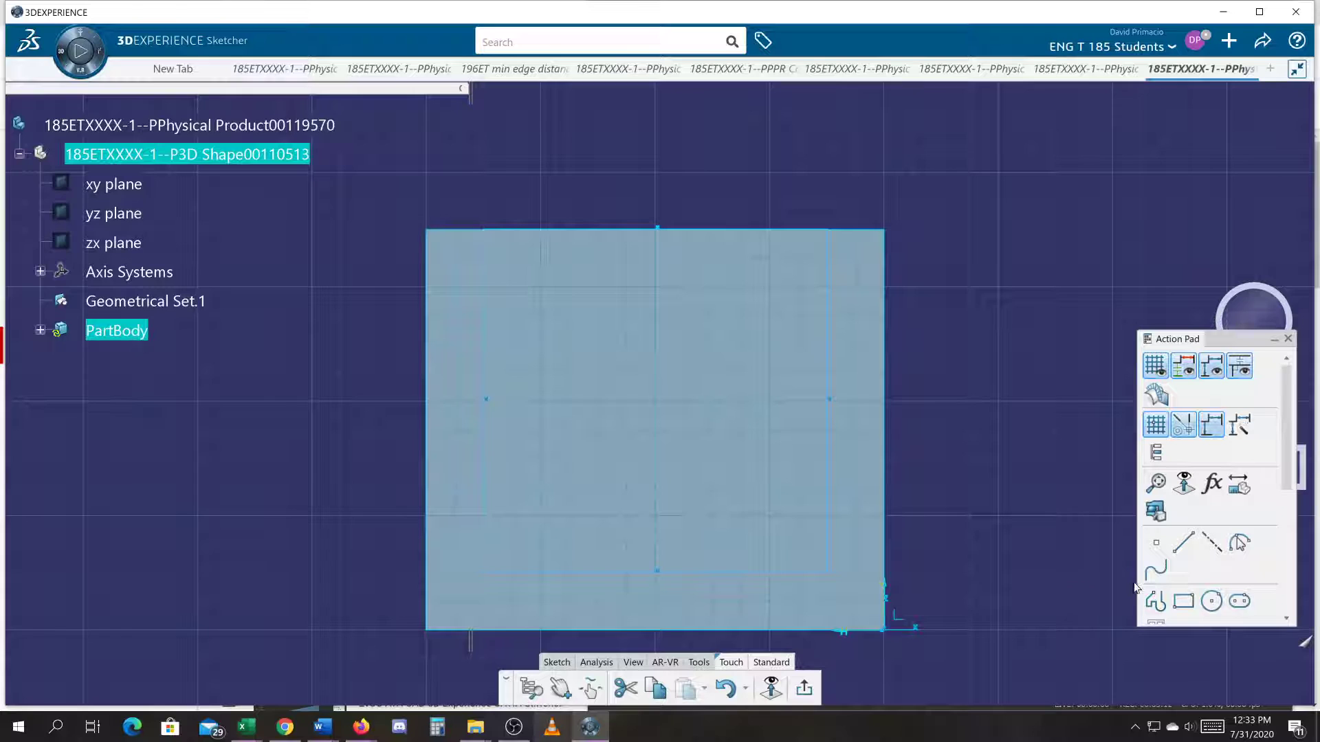
{"action": "left_click", "coordinate": [558, 662]}
{"action": "left_click", "coordinate": [631, 688]}
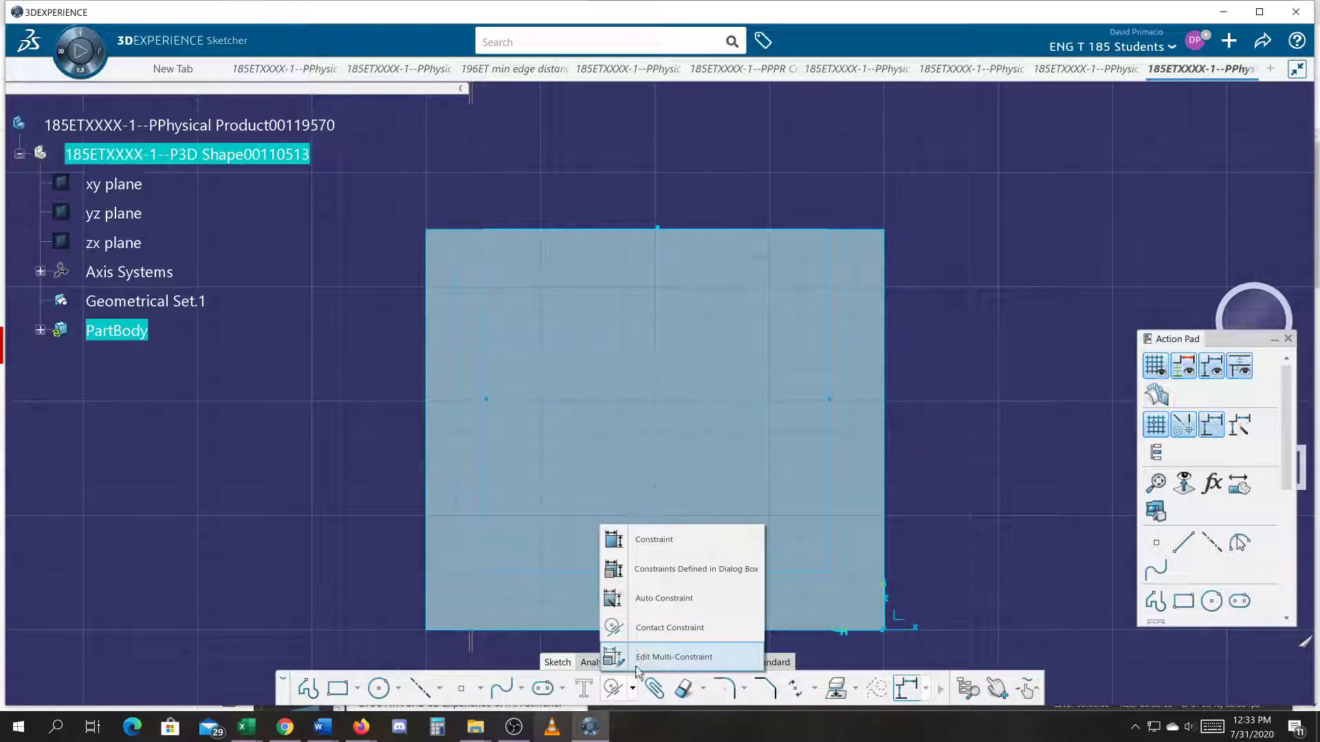
{"action": "left_click", "coordinate": [650, 600]}
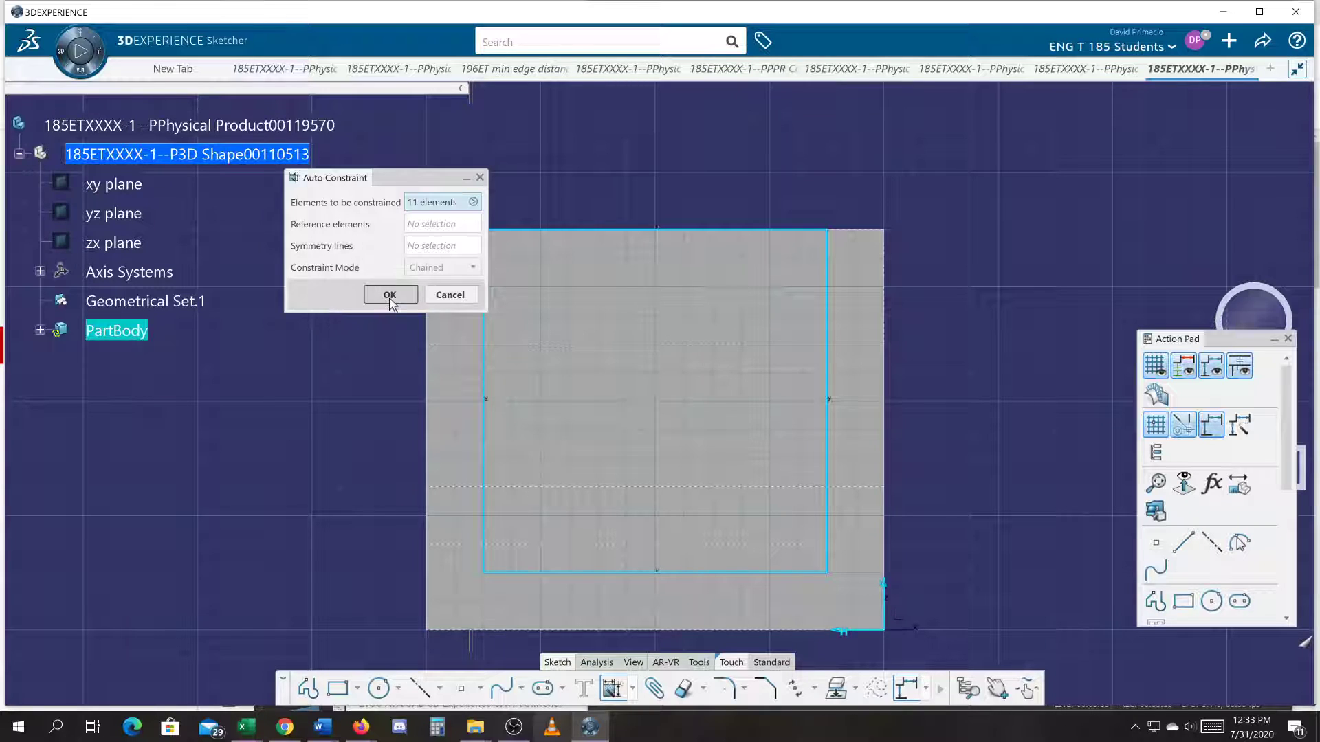
{"action": "left_click", "coordinate": [391, 299]}
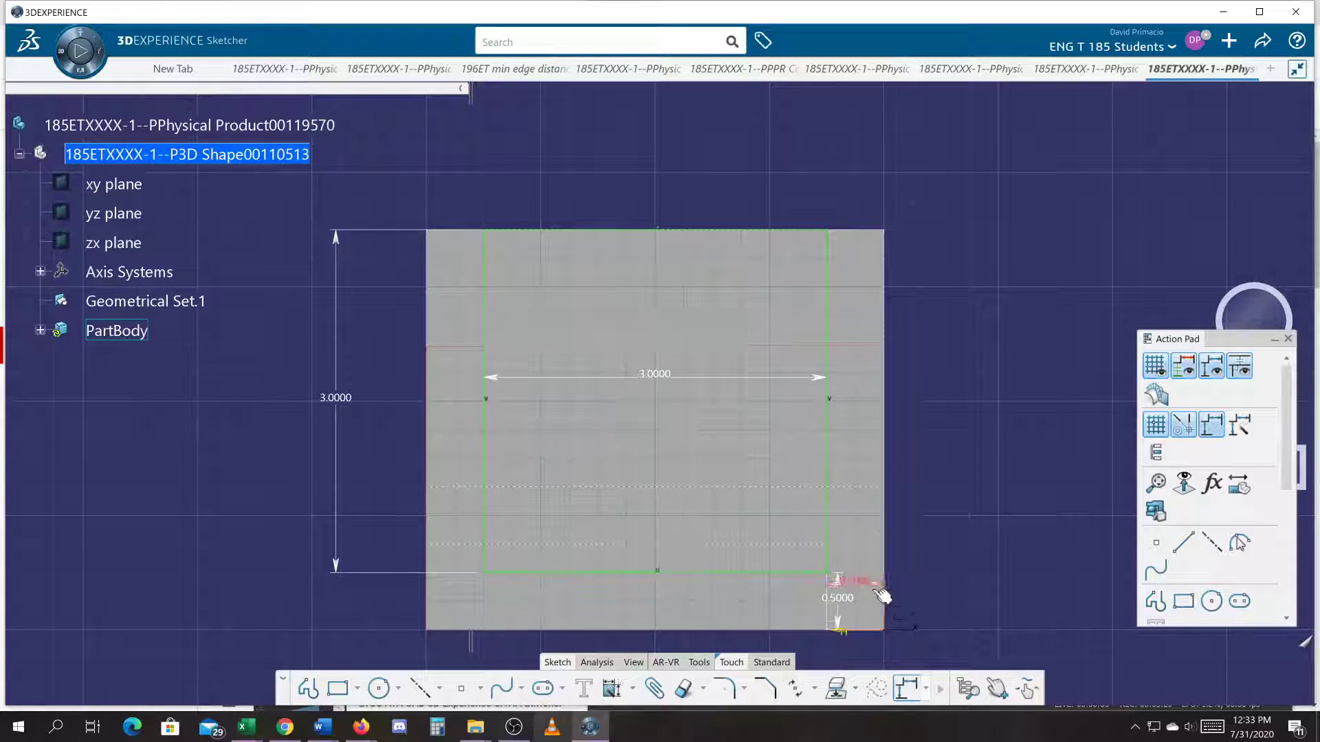
{"action": "left_click", "coordinate": [770, 665]}
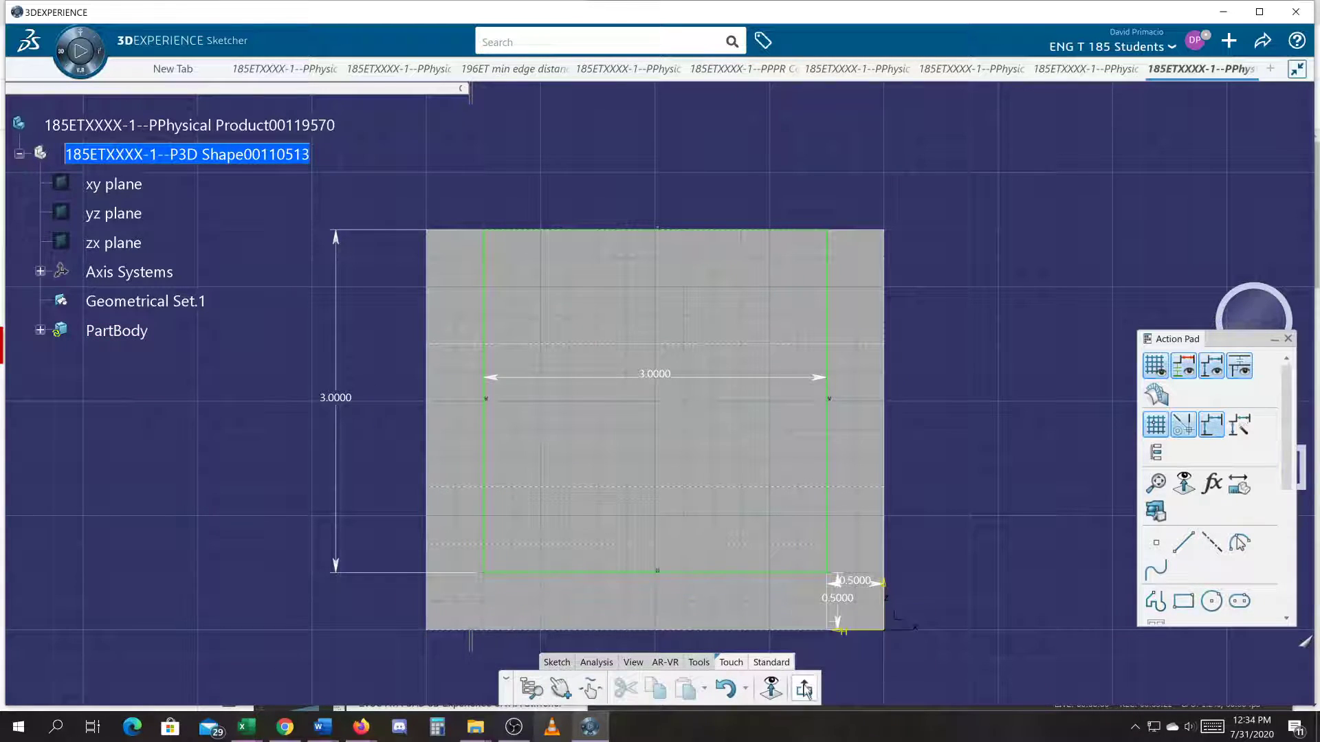
{"action": "left_click", "coordinate": [805, 690]}
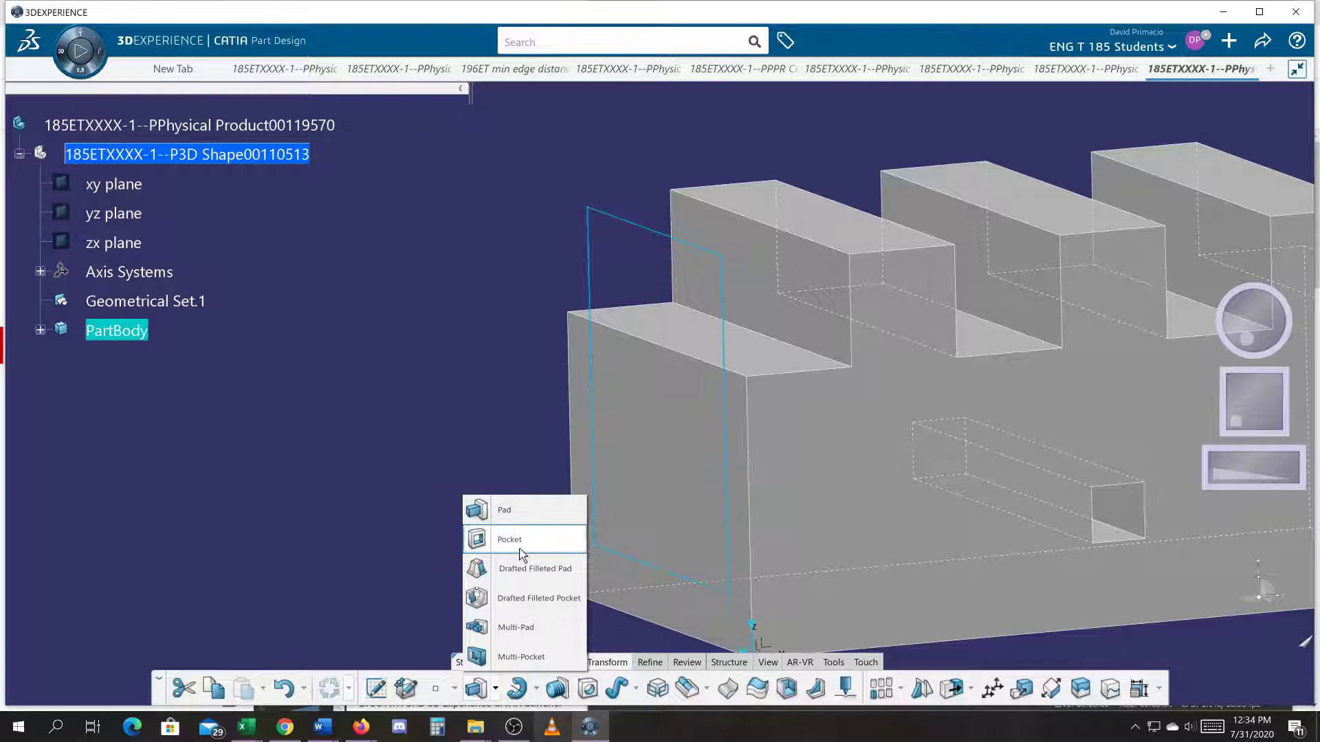
- Hollow out the castle with a Pocket of the square sketch, reversing its direction and setting the first limit to Up to next
{"action": "left_click", "coordinate": [523, 543]}
{"action": "left_click", "coordinate": [1276, 347]}
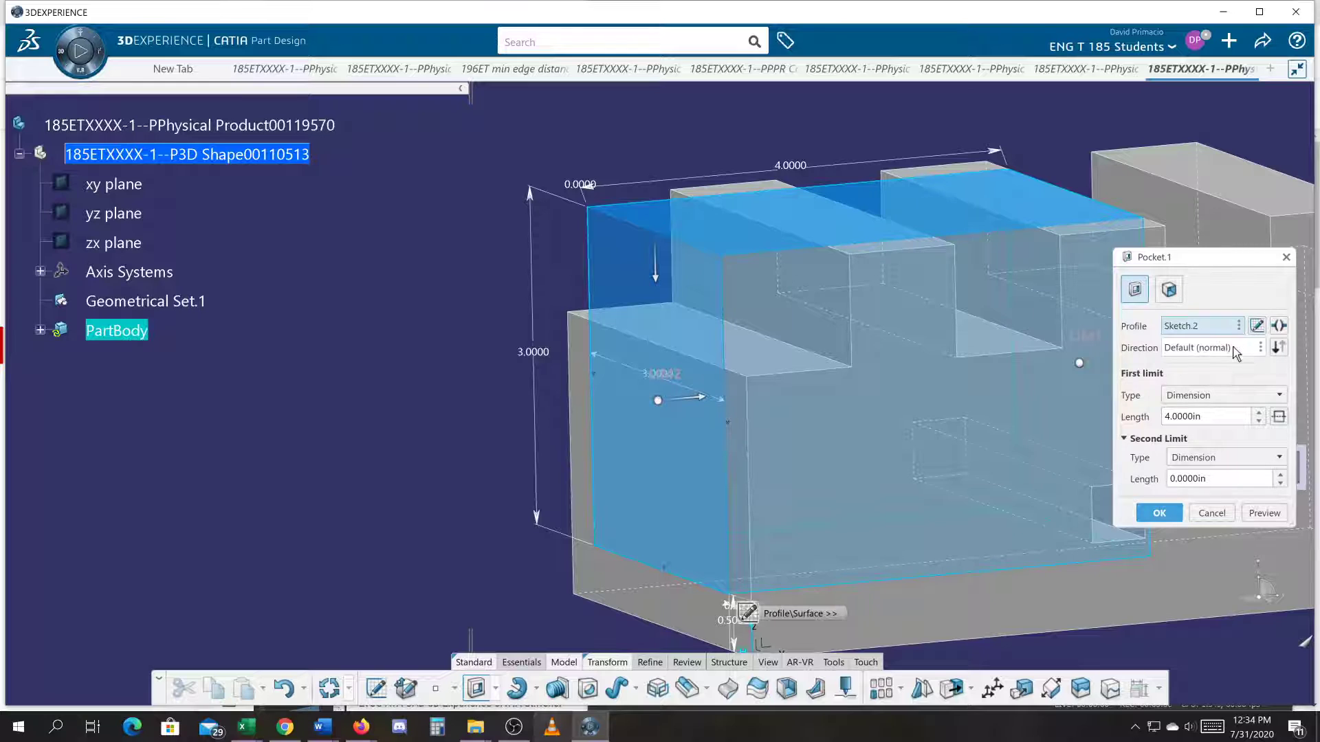
{"action": "left_click", "coordinate": [1238, 396]}
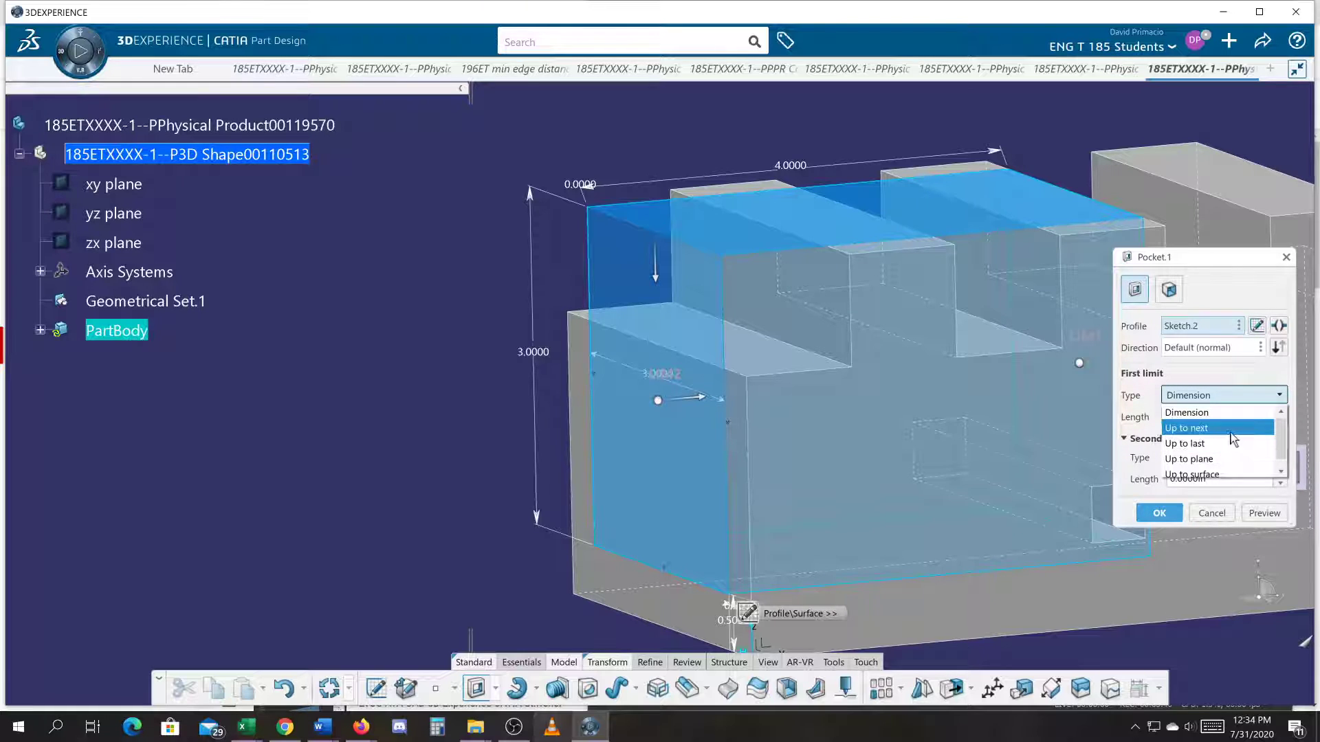
{"action": "left_click", "coordinate": [1232, 429]}
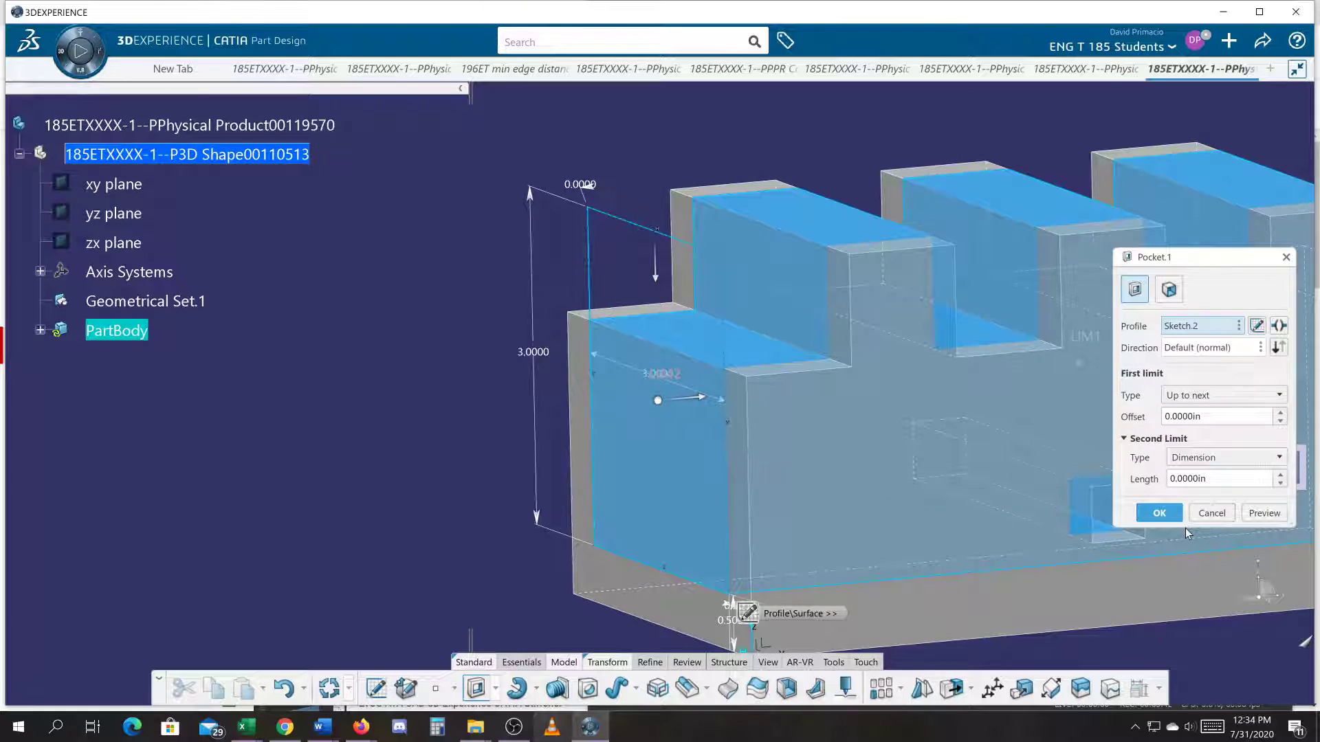
{"action": "left_click", "coordinate": [1265, 513]}
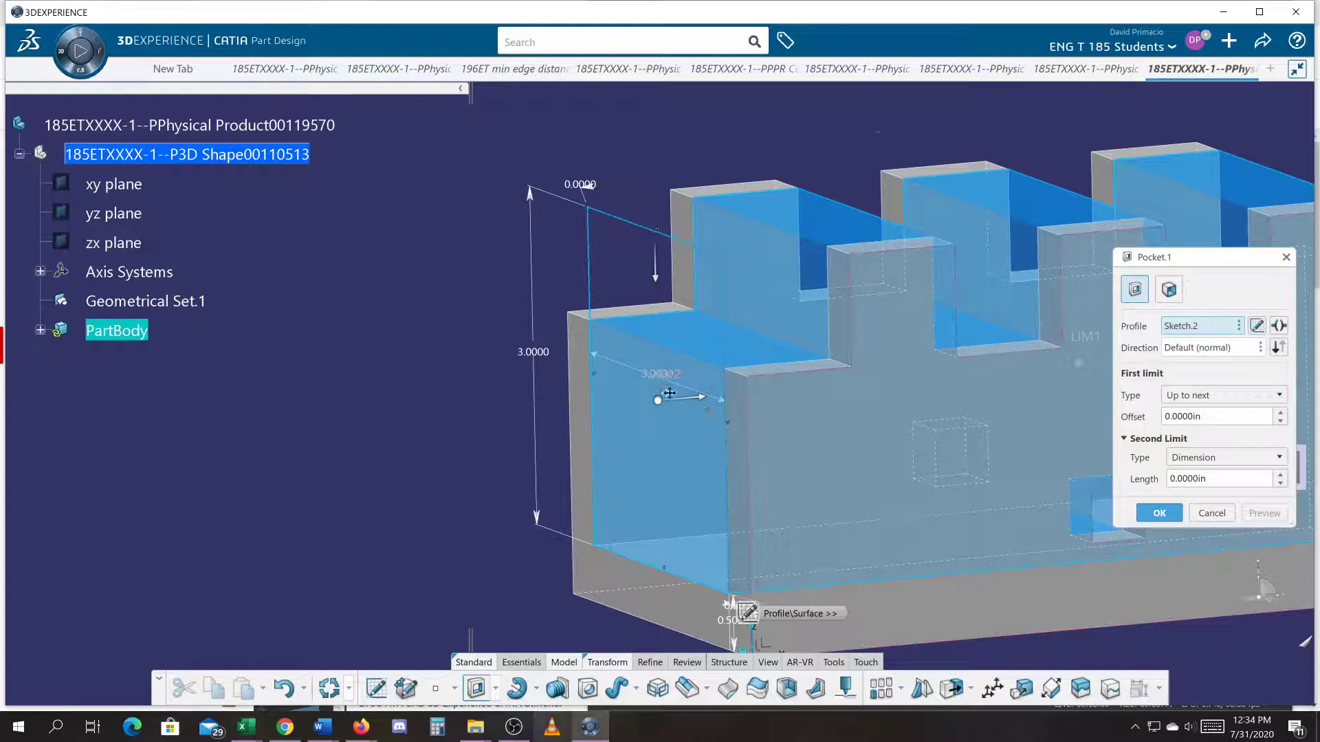
{"action": "scroll", "coordinate": [684, 400], "scroll_direction": "down", "scroll_amount": 5}
{"action": "left_click", "coordinate": [1159, 512]}
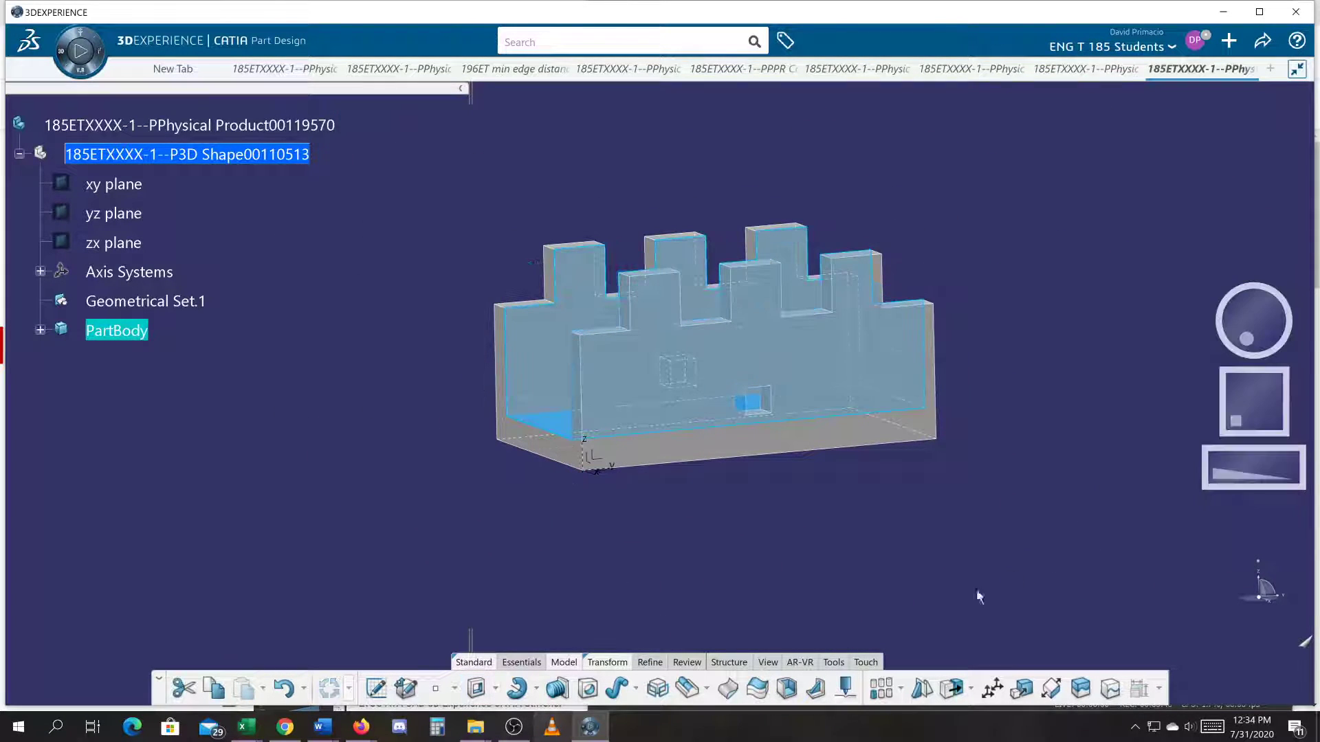
- Examine the hollowed castle in an isometric view
{"action": "left_click", "coordinate": [767, 662]}
{"action": "left_click", "coordinate": [880, 694]}
{"action": "left_click", "coordinate": [962, 537]}
{"action": "middle_click_drag", "start_coordinate": [918, 565], "coordinate": [1010, 542]}
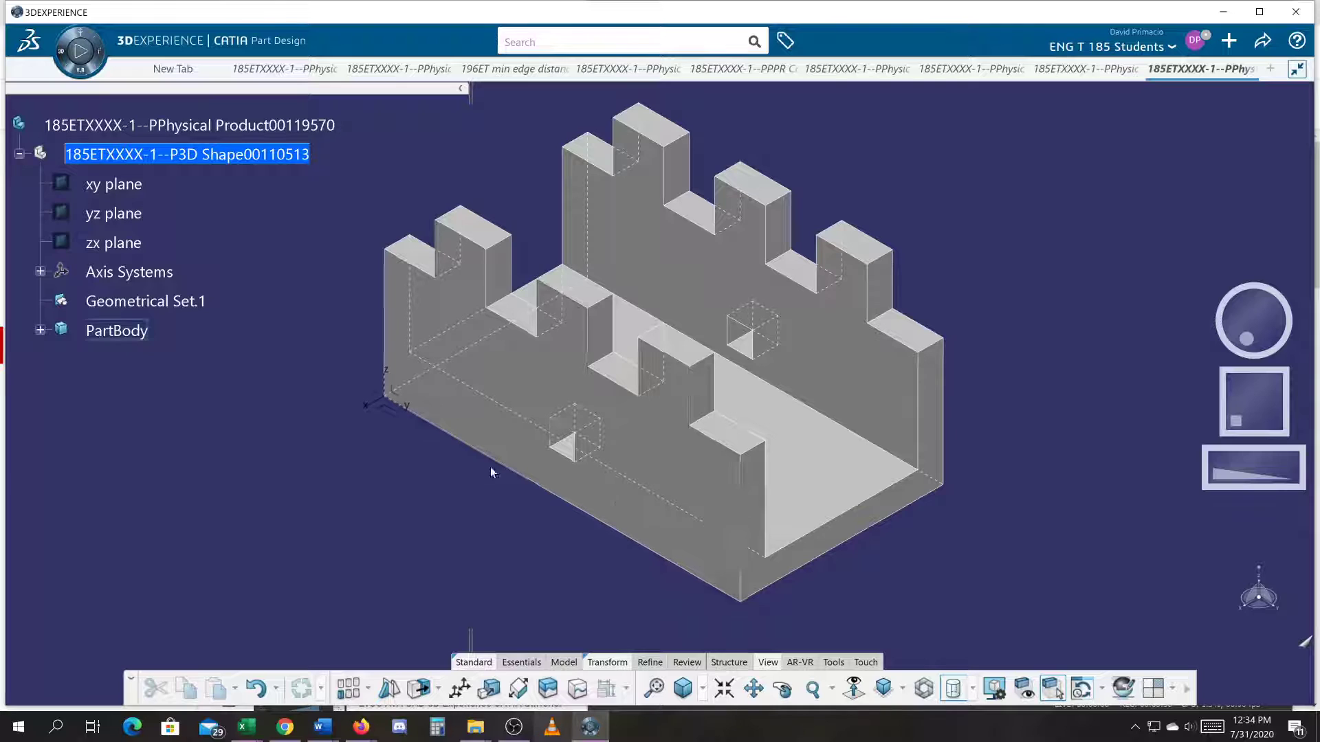
- Delete the pad, the pocket and the remaining wall sketch from PartBody
{"action": "left_click", "coordinate": [40, 330]}
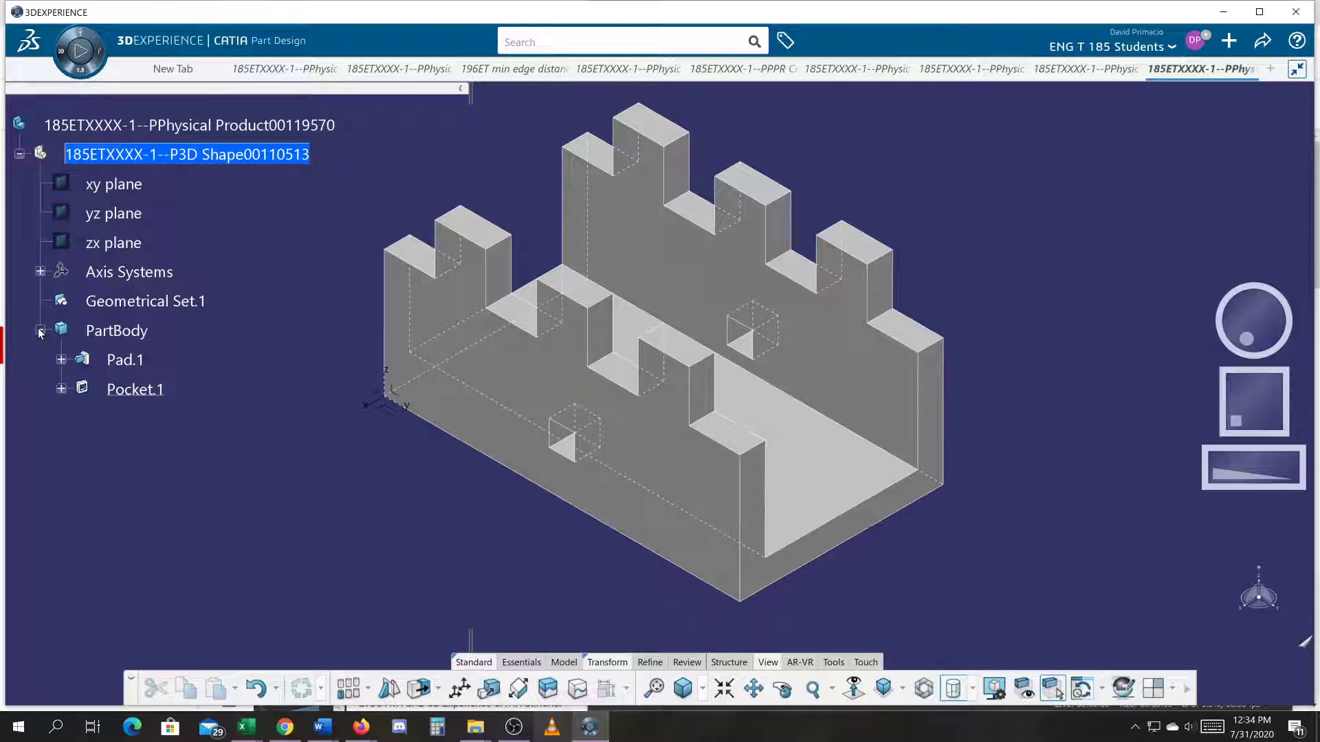
{"action": "left_click", "coordinate": [140, 391]}
{"action": "left_click", "coordinate": [145, 360], "text": "ctrl"}
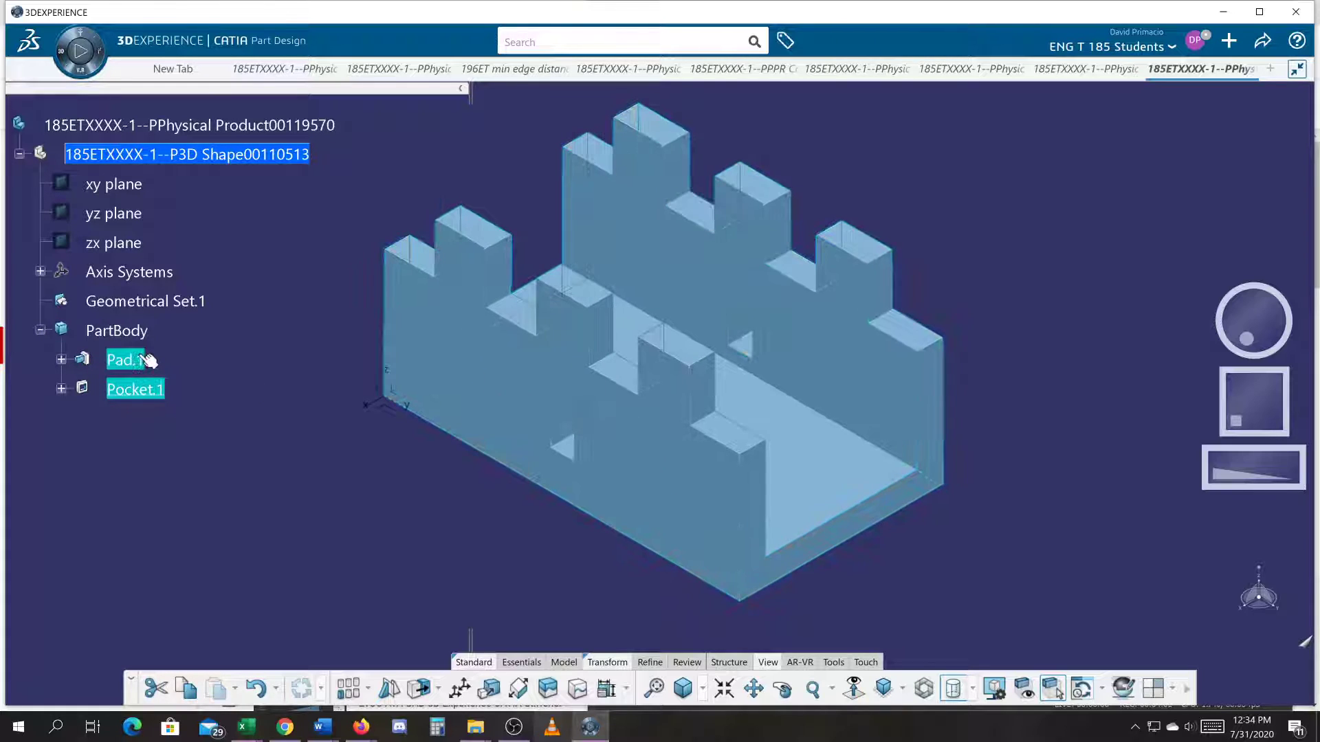
{"action": "key", "text": "Delete"}
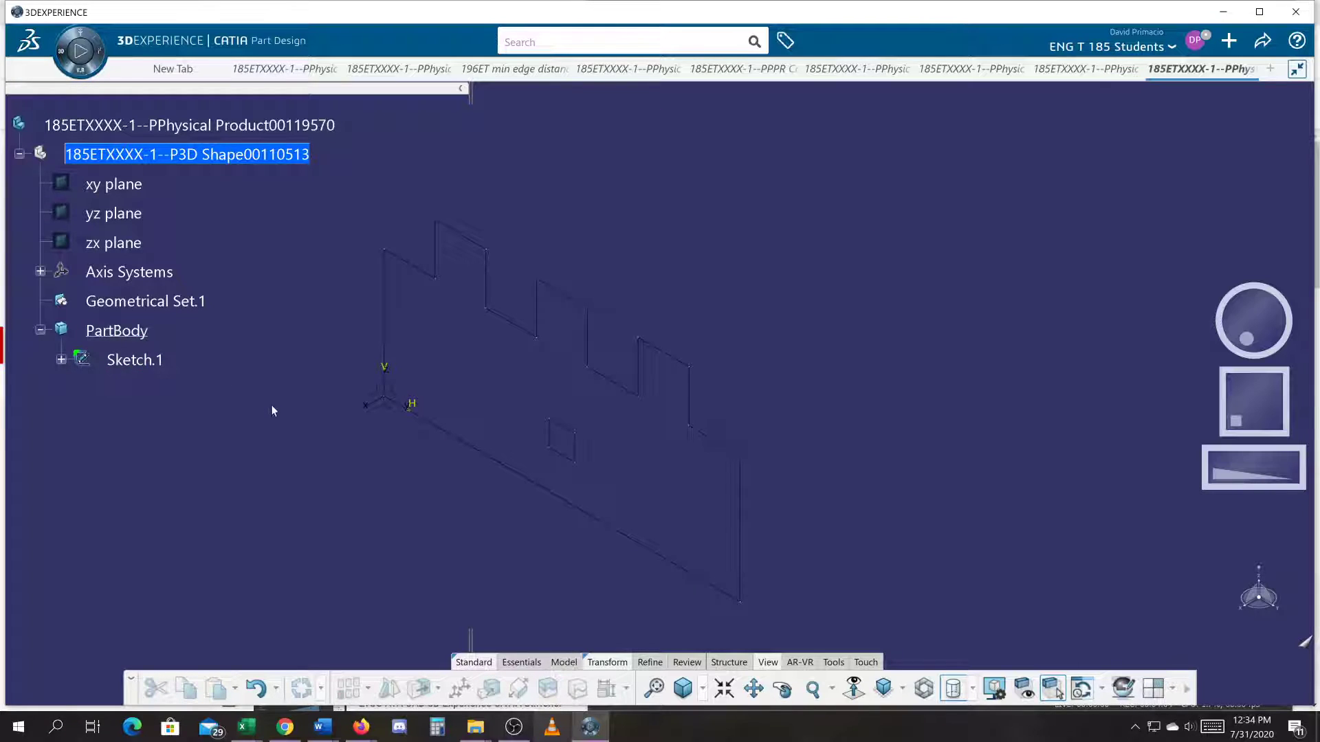
{"action": "left_click", "coordinate": [132, 362]}
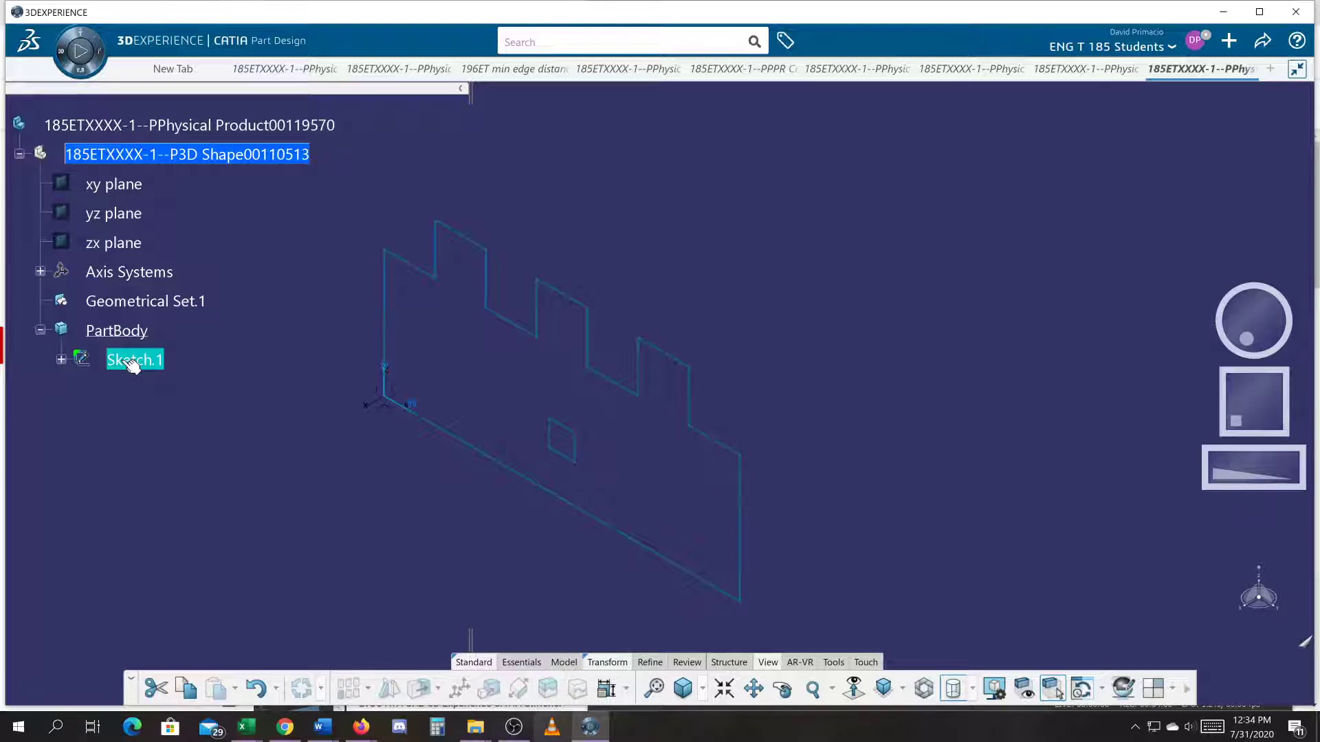
{"action": "key", "text": "Delete"}
{"action": "key", "text": "Return"}
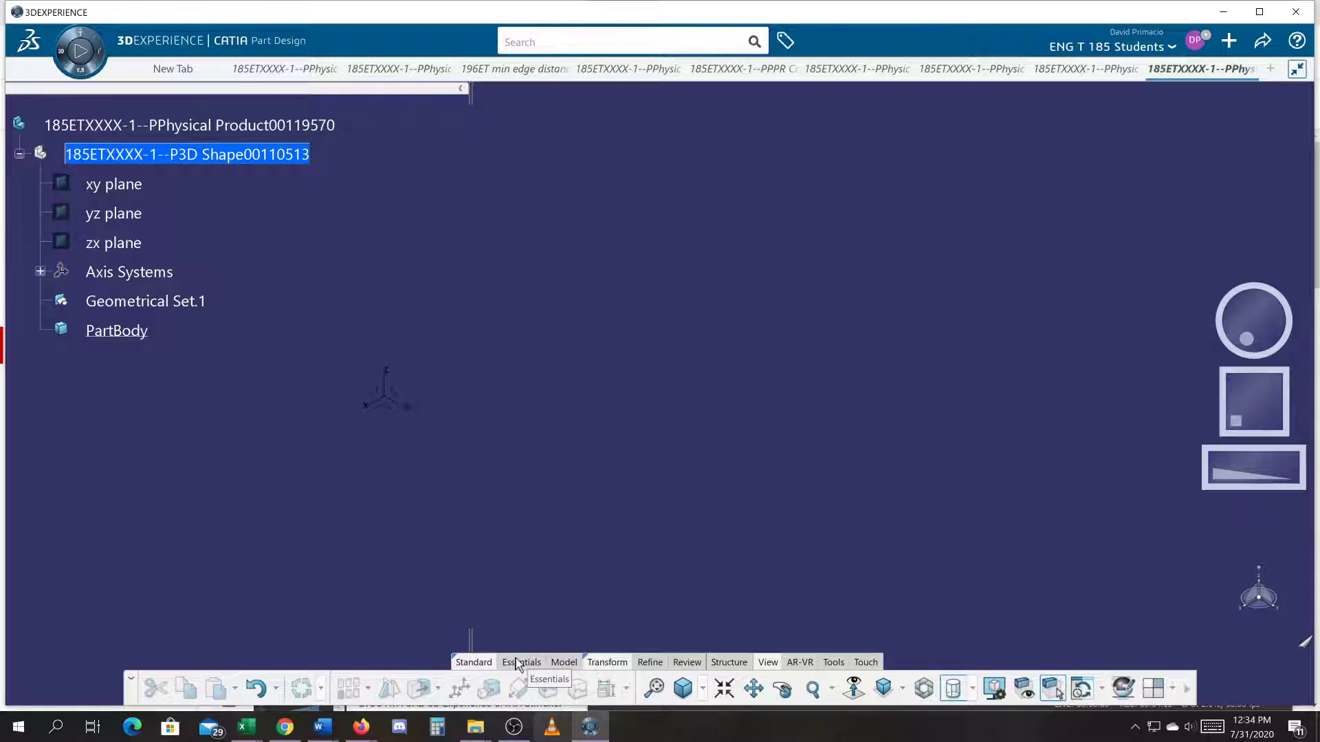
{"action": "left_click", "coordinate": [557, 664]}
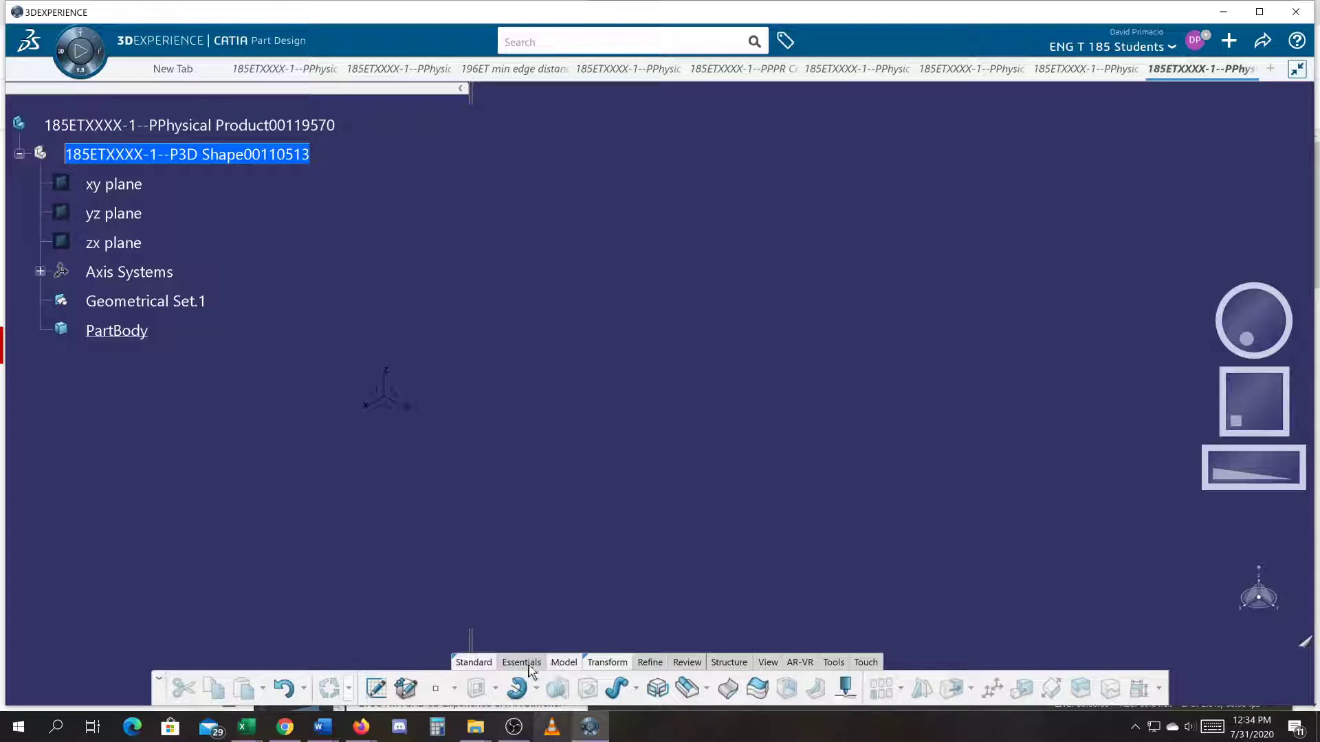
{"action": "left_click", "coordinate": [375, 687]}
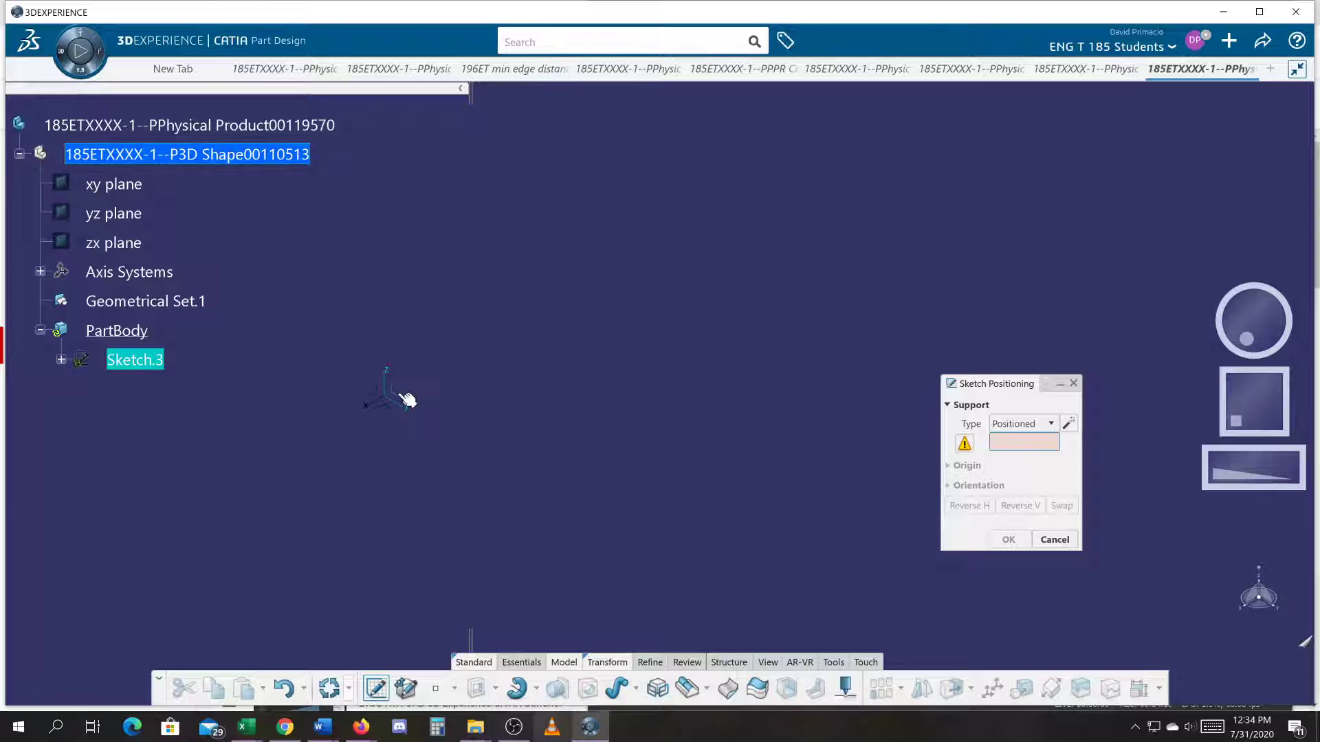
{"action": "left_click", "coordinate": [403, 396]}
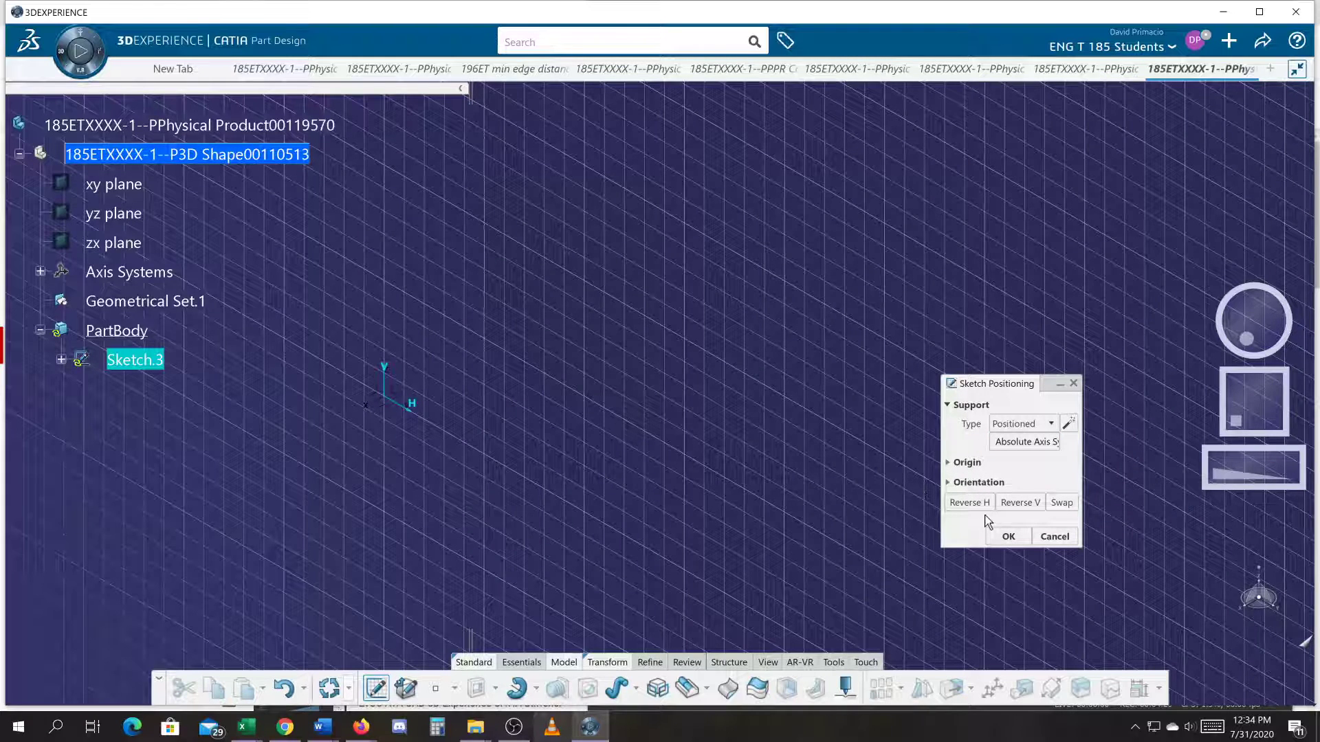
{"action": "left_click", "coordinate": [1053, 537]}
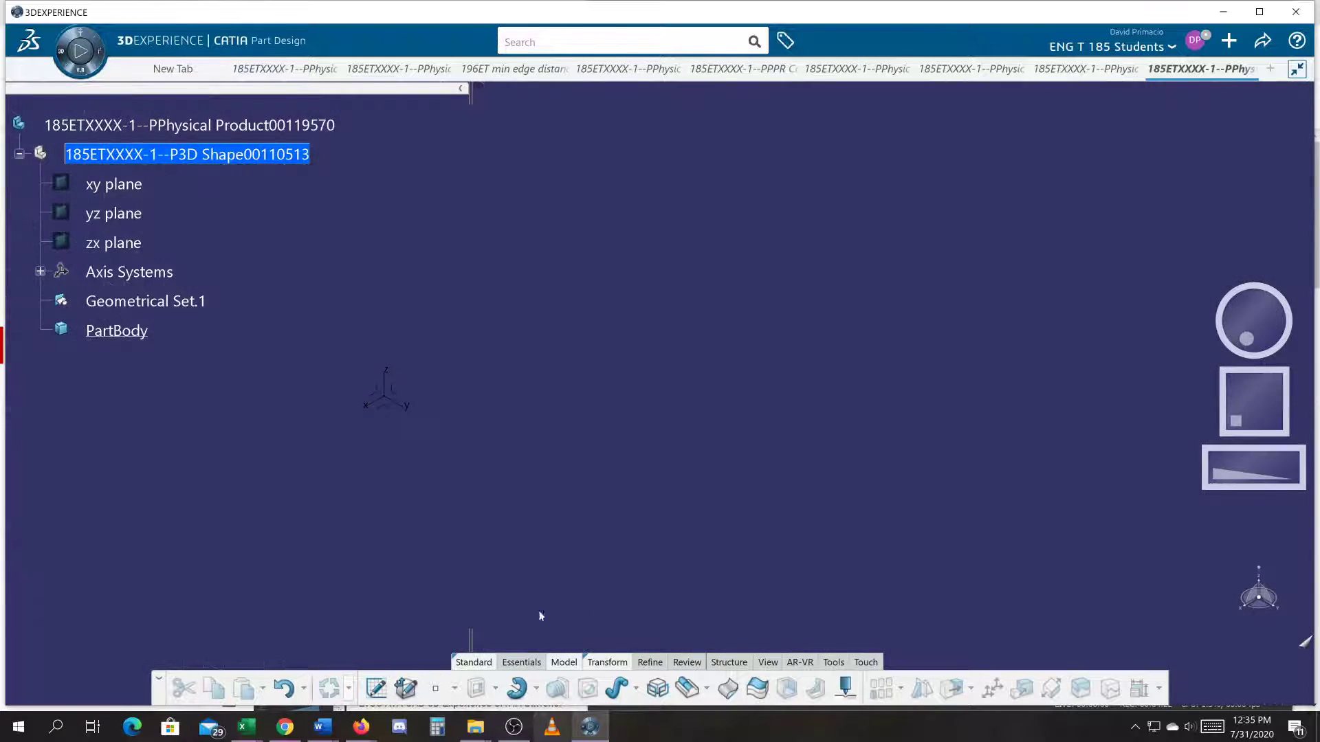
- Open a new sketch directly on the yz plane of the axis system
{"action": "left_click", "coordinate": [377, 688]}
{"action": "left_click", "coordinate": [375, 691]}
{"action": "left_click", "coordinate": [394, 390]}
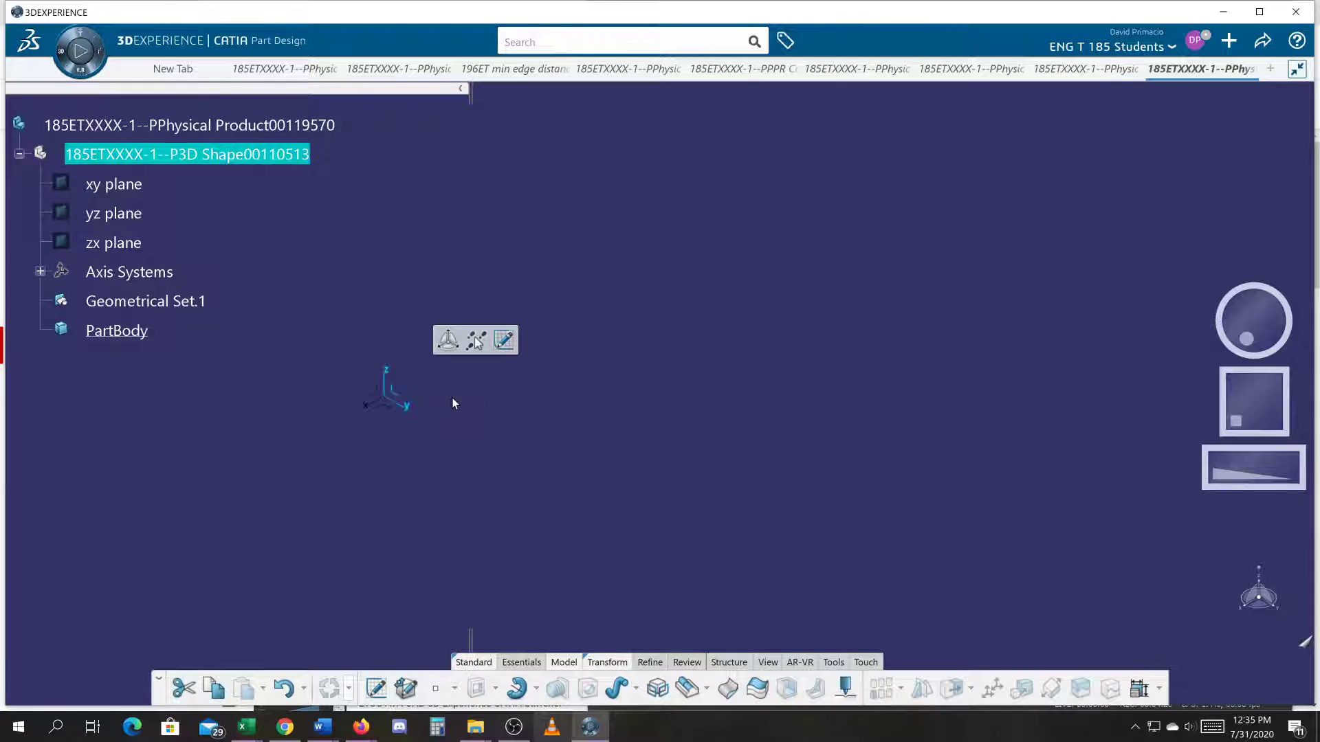
{"action": "left_click", "coordinate": [504, 341]}
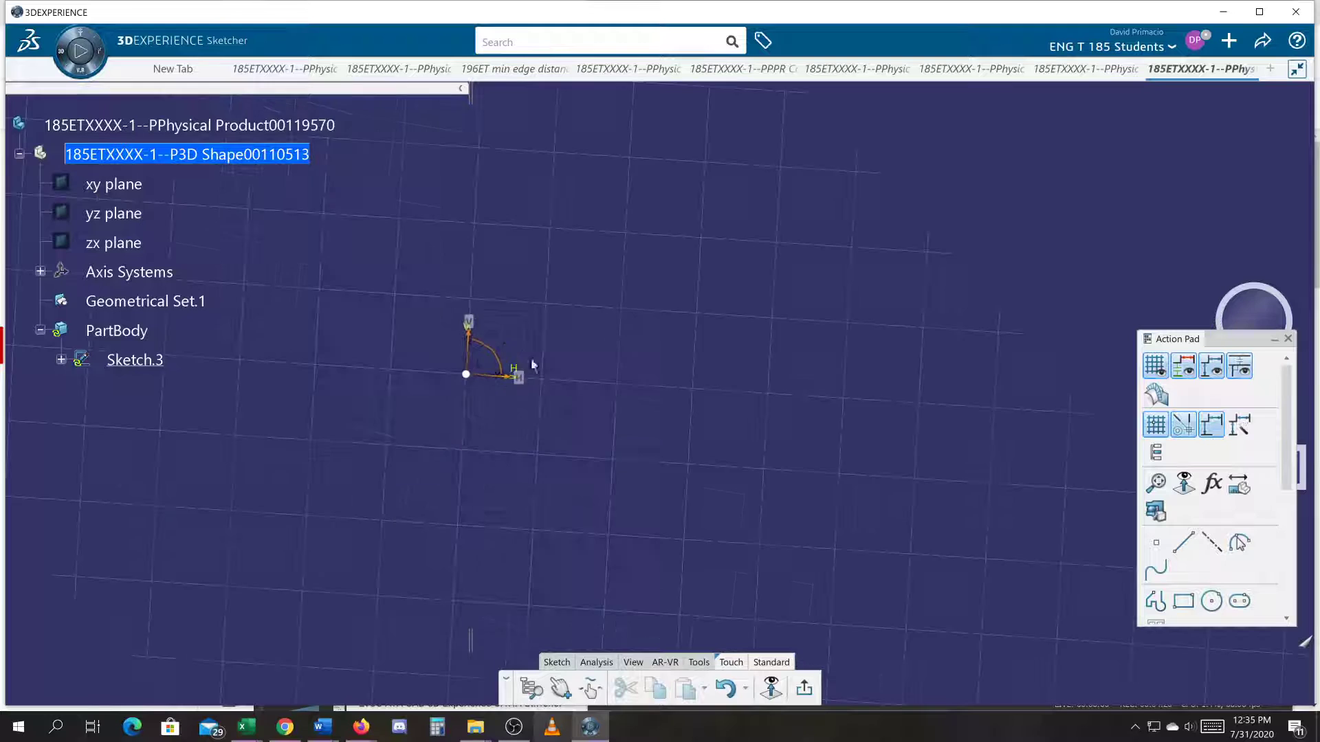
{"action": "middle_click_drag", "start_coordinate": [587, 514], "coordinate": [389, 562]}
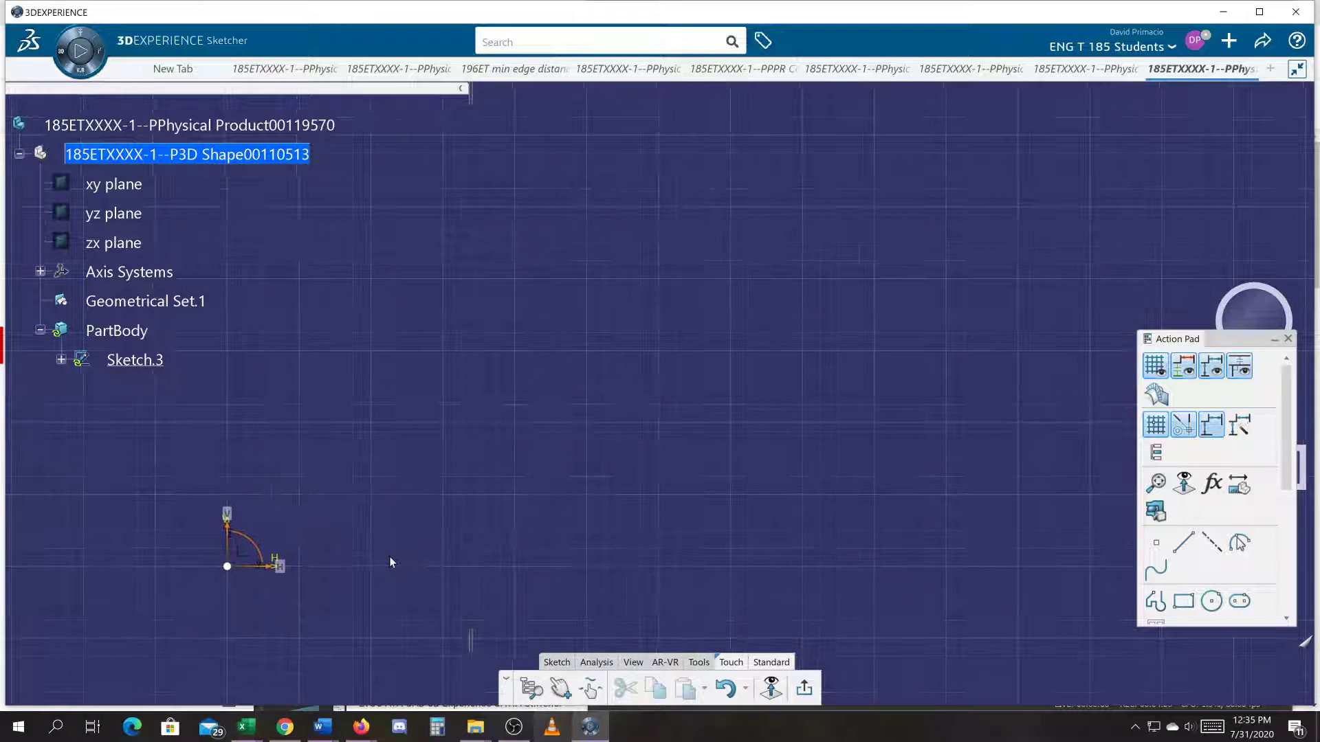
- Draw three 1 in square battlements in a row, 1 in apart, and a 7 by 2.5 in wall rectangle directly beneath them
{"action": "left_click", "coordinate": [1183, 601]}
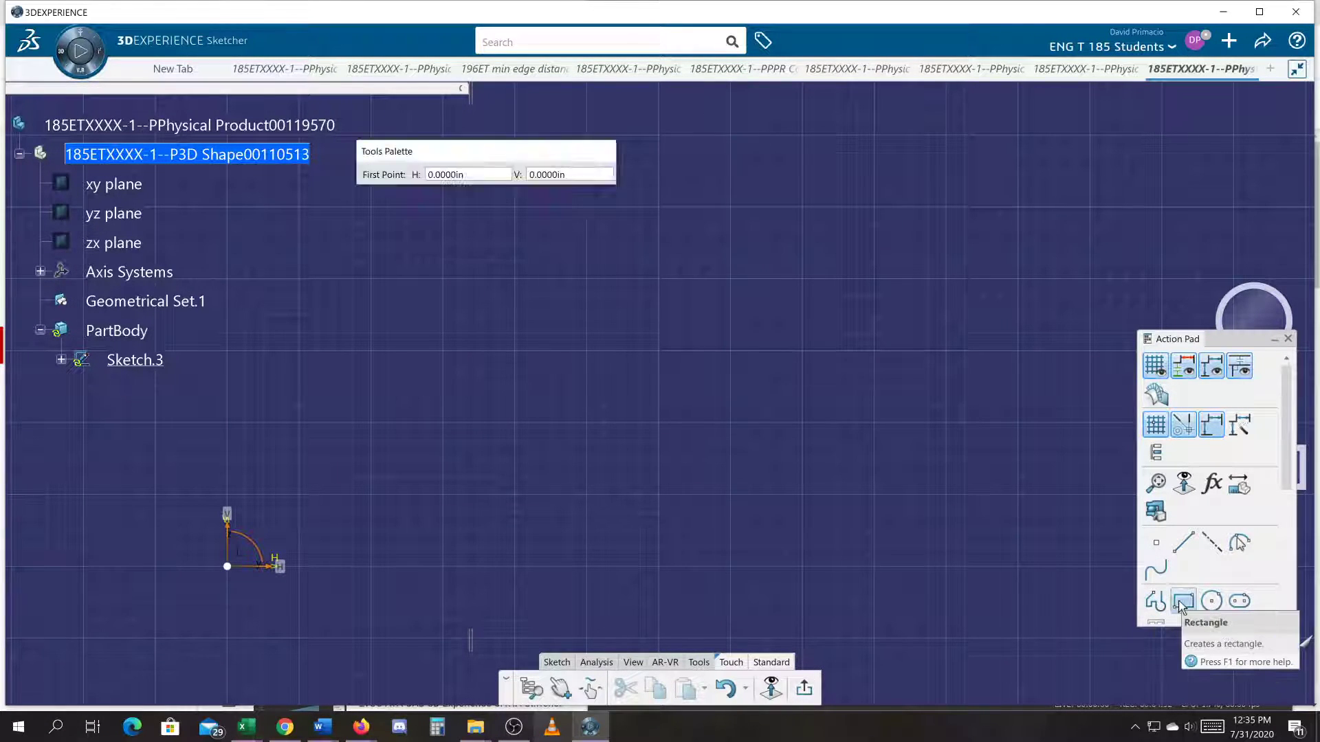
{"action": "middle_click_drag", "start_coordinate": [571, 426], "coordinate": [511, 521]}
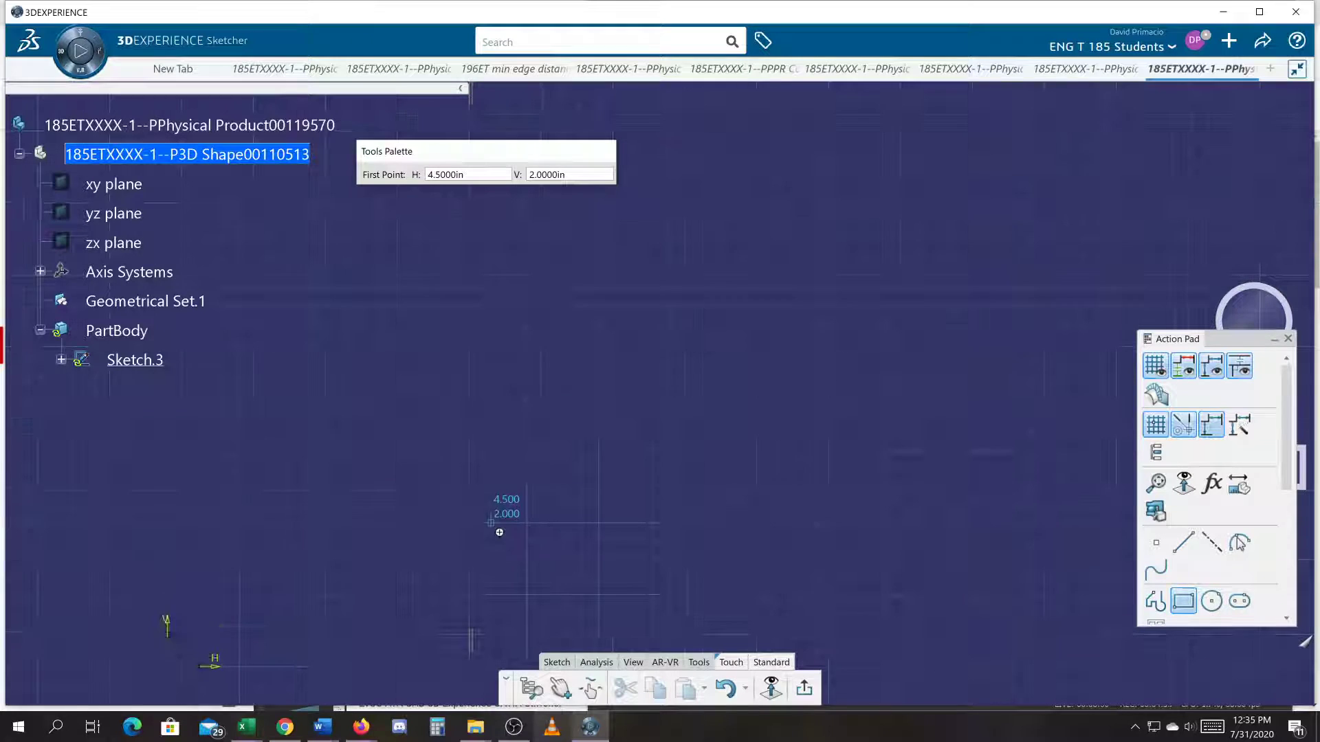
{"action": "left_click", "coordinate": [527, 380]}
{"action": "left_click", "coordinate": [597, 307]}
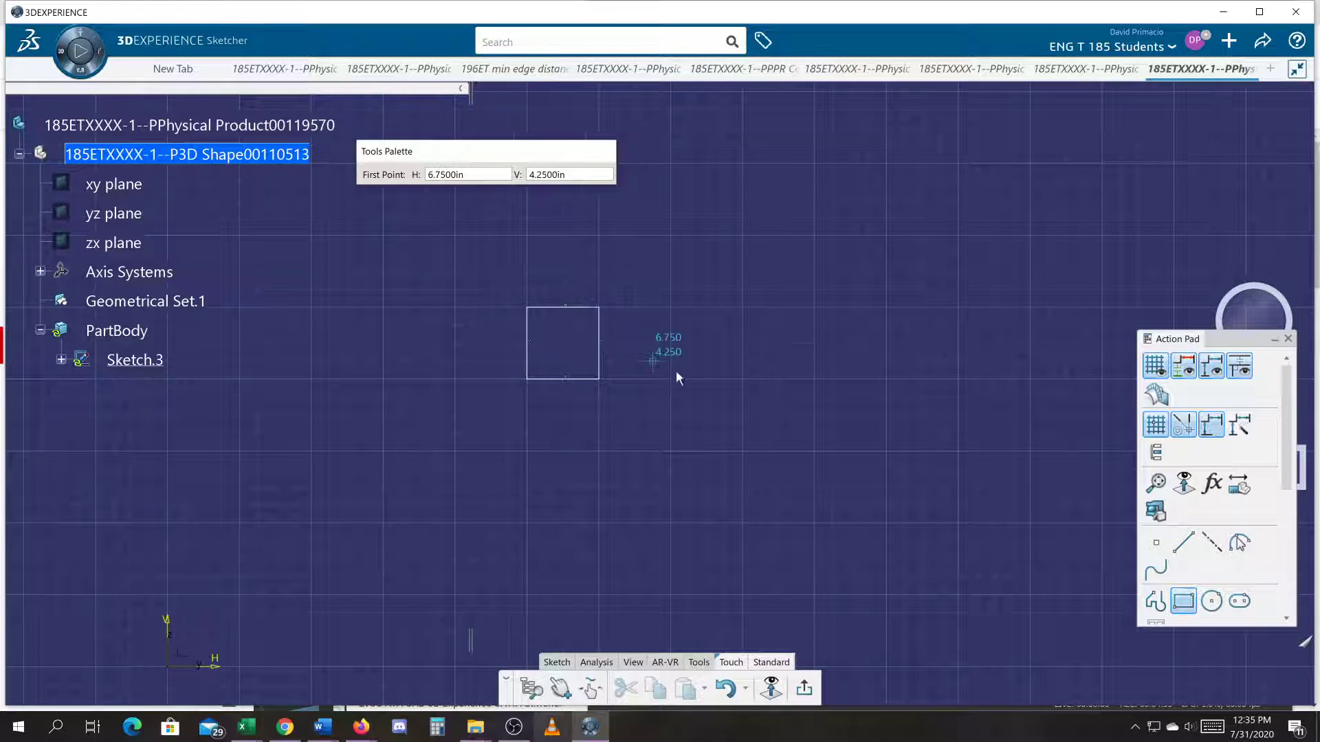
{"action": "left_click", "coordinate": [671, 379]}
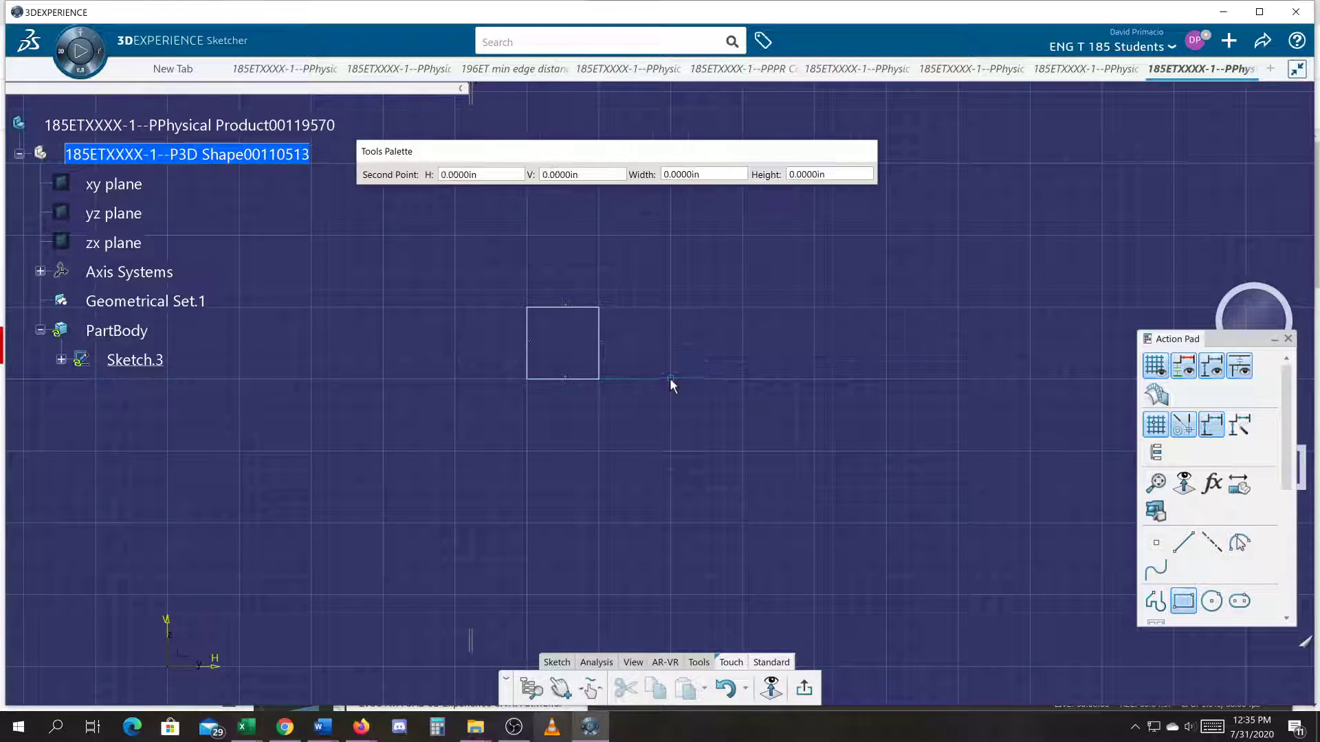
{"action": "left_click", "coordinate": [742, 307]}
{"action": "left_click", "coordinate": [820, 381]}
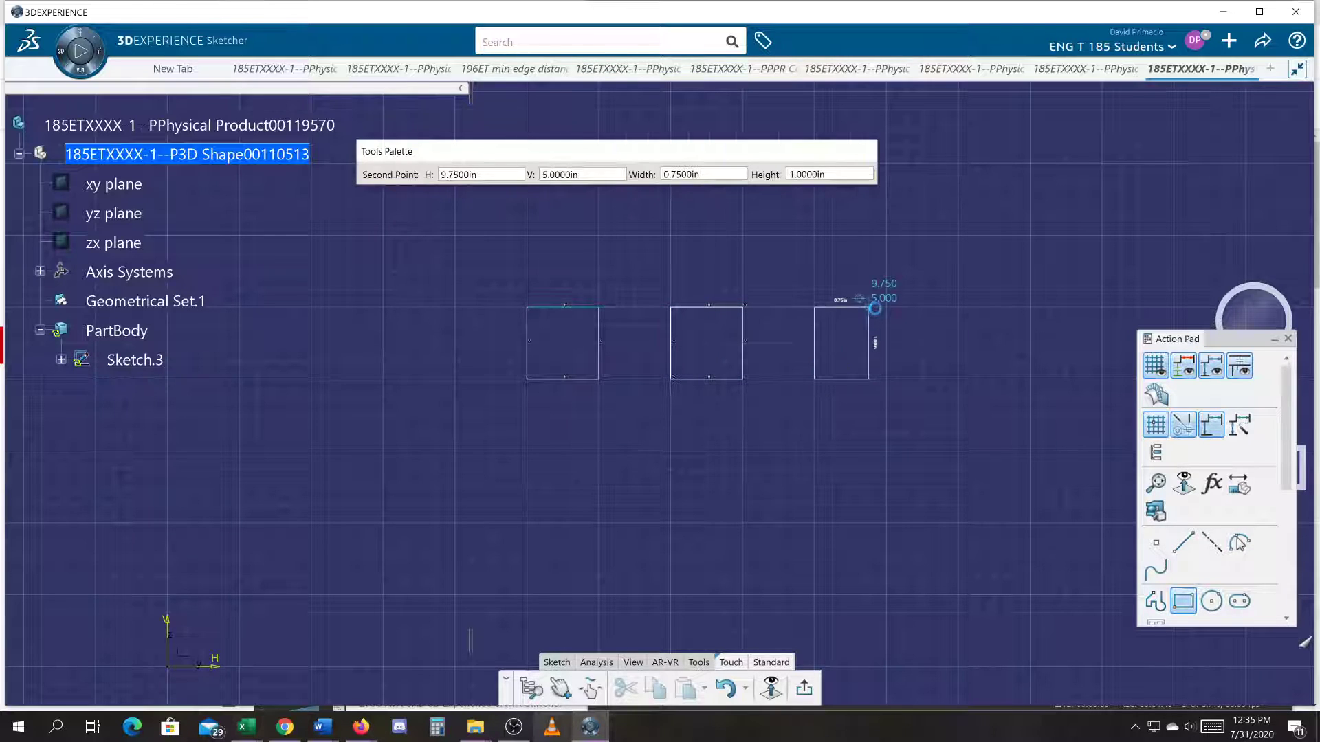
{"action": "left_click", "coordinate": [886, 308]}
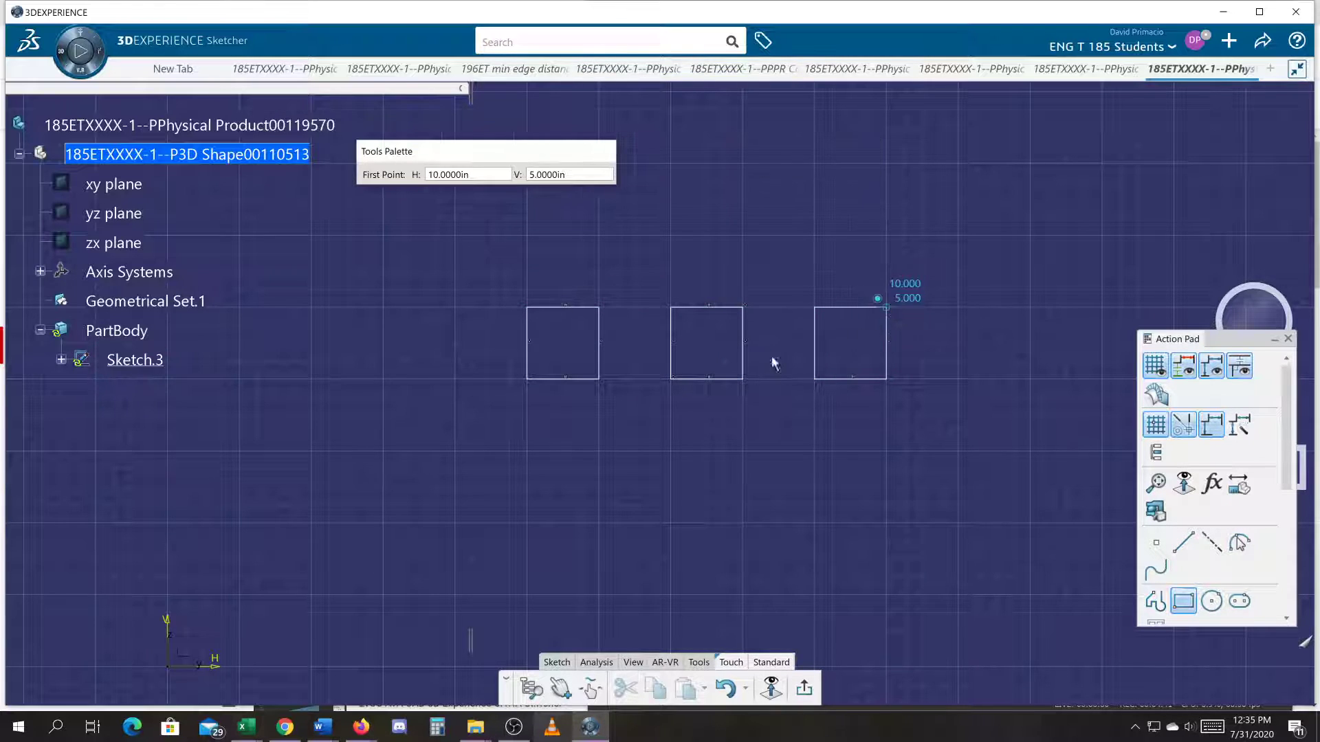
{"action": "left_click", "coordinate": [450, 385]}
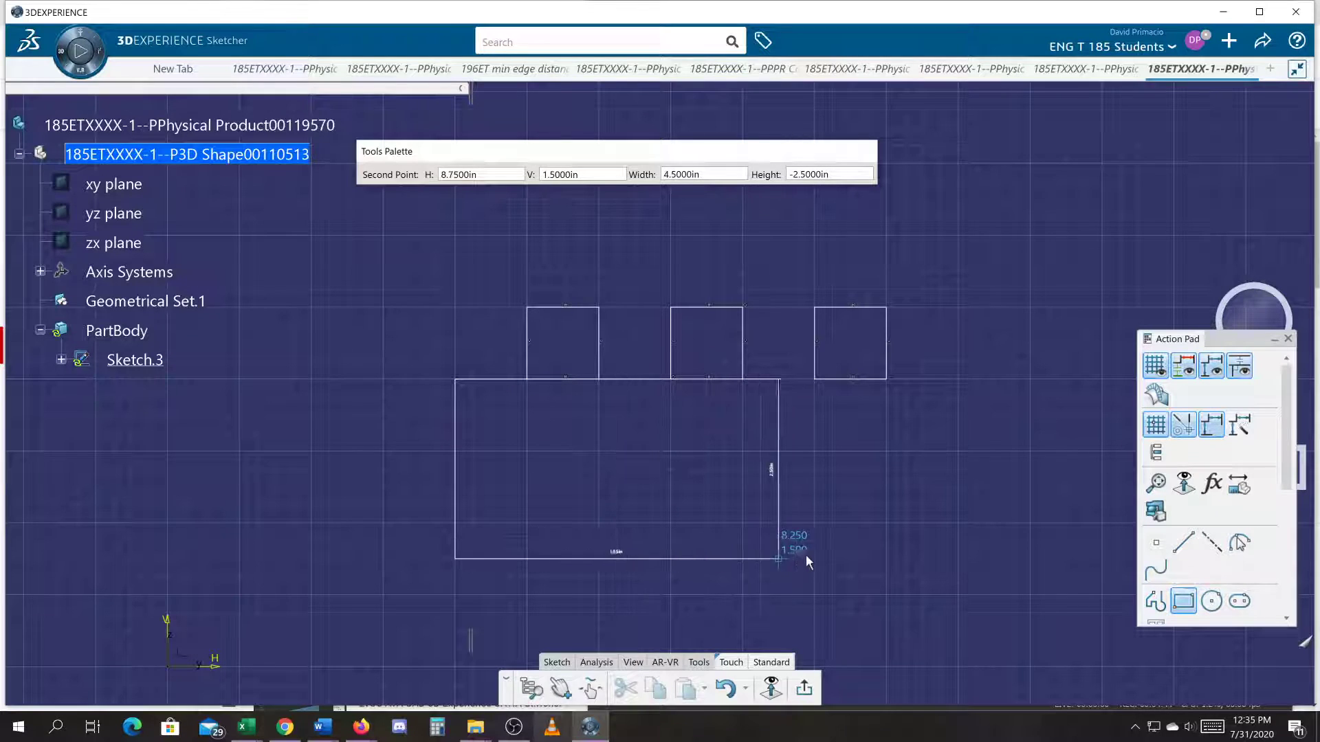
{"action": "left_click", "coordinate": [956, 557]}
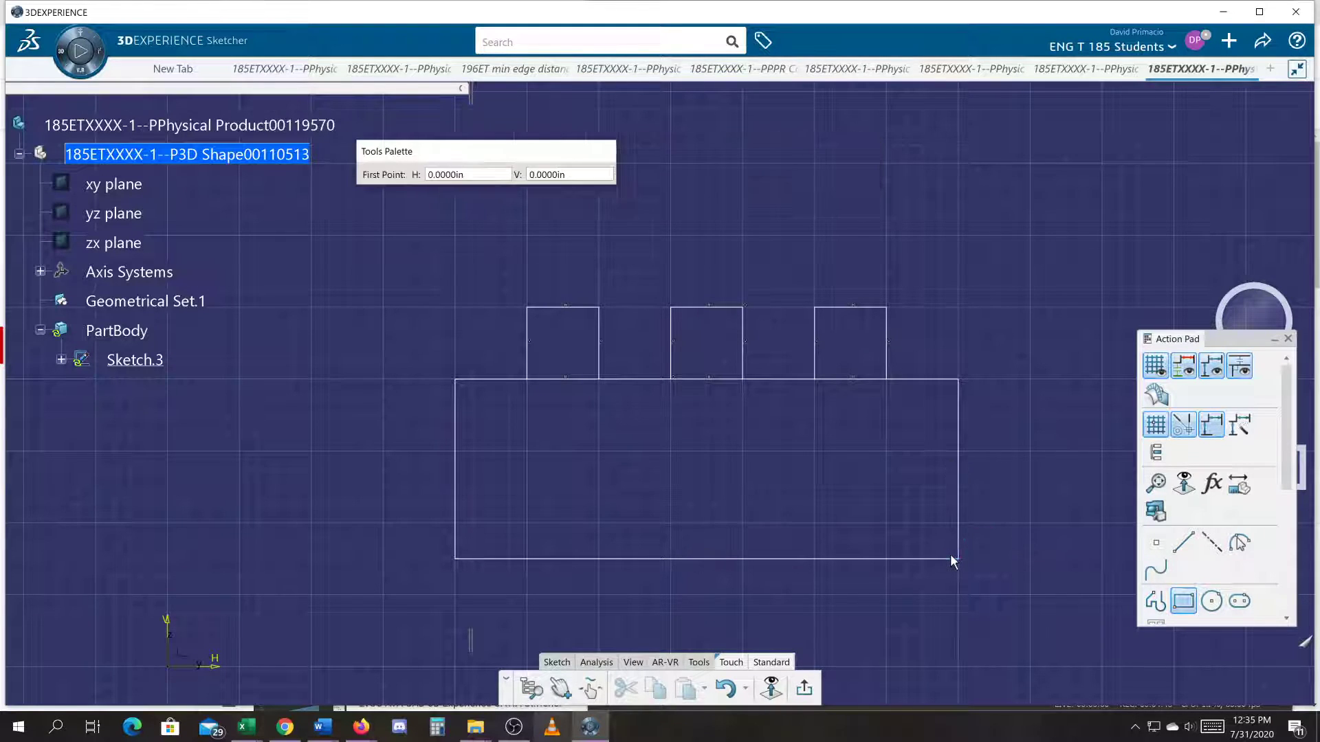
- Try a 1 in square window in the wall, aligned under the middle battlement
{"action": "left_click", "coordinate": [672, 453]}
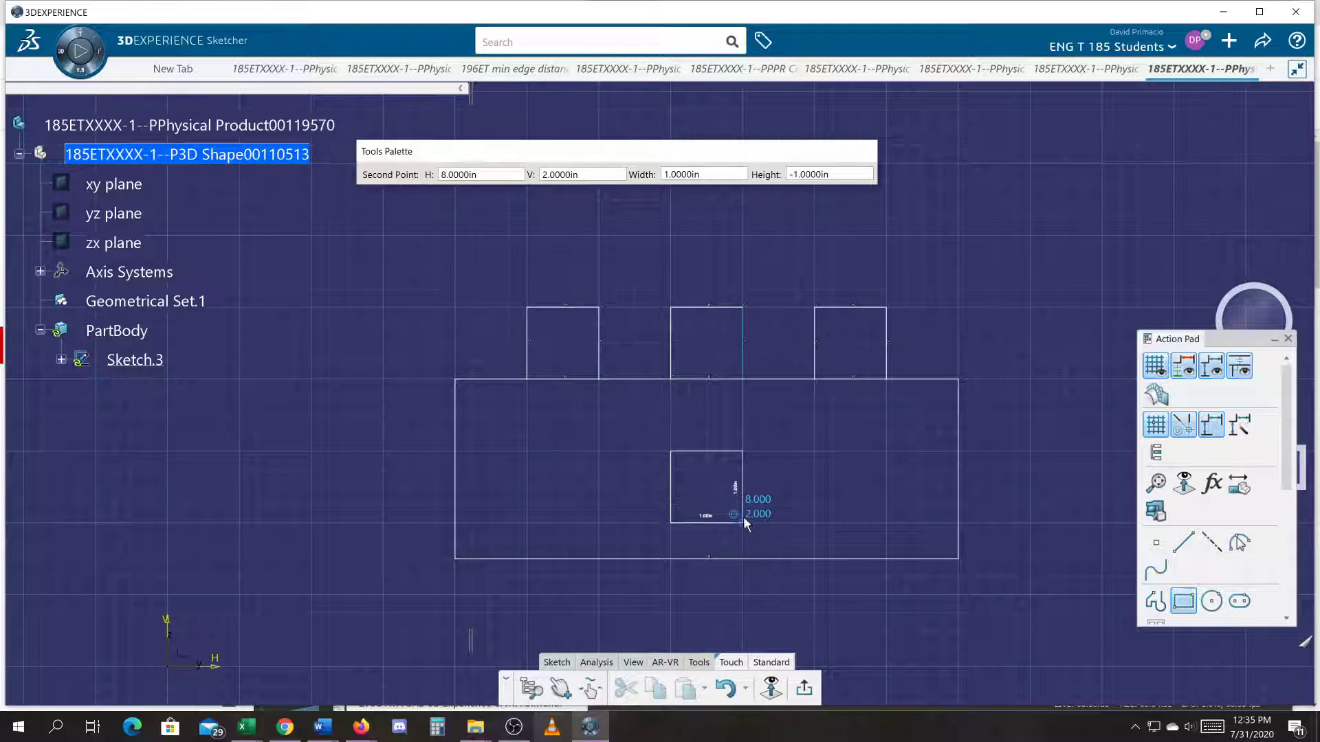
{"action": "left_click", "coordinate": [743, 521]}
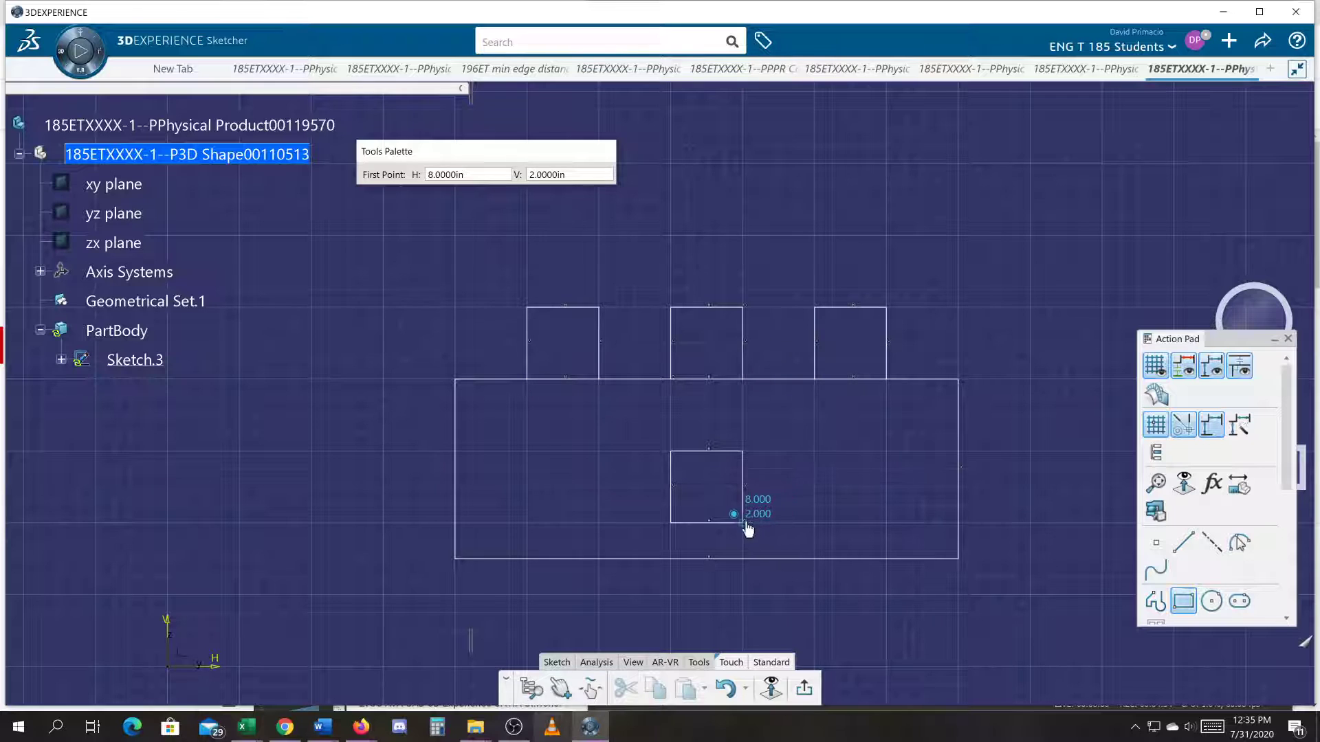
{"action": "mouse_move", "coordinate": [676, 424]}
{"action": "middle_mouse_down"}
{"action": "mouse_move", "coordinate": [630, 384]}
{"action": "mouse_move", "coordinate": [592, 267]}
{"action": "middle_mouse_up"}
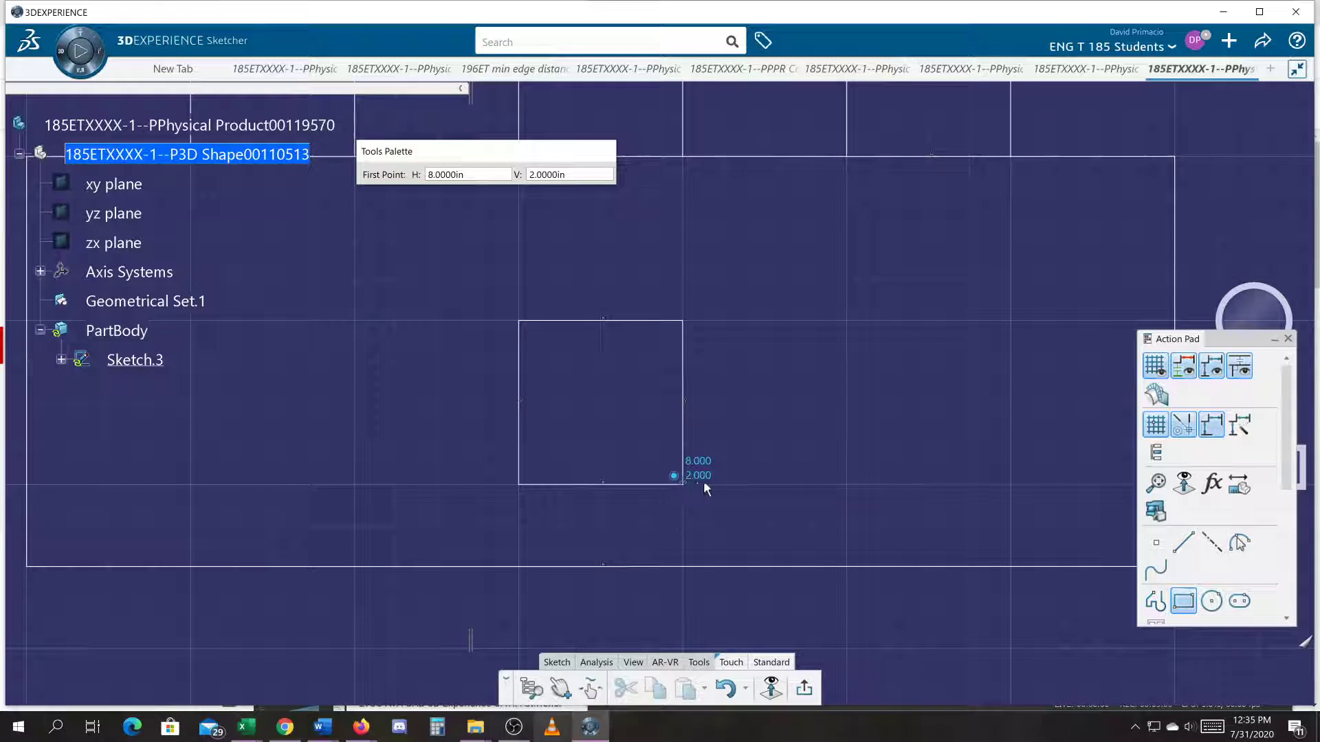
{"action": "middle_click_drag", "start_coordinate": [738, 452], "coordinate": [742, 498]}
{"action": "mouse_move", "coordinate": [679, 447]}
{"action": "middle_mouse_down"}
{"action": "mouse_move", "coordinate": [711, 483]}
{"action": "mouse_move", "coordinate": [751, 222]}
{"action": "middle_mouse_up"}
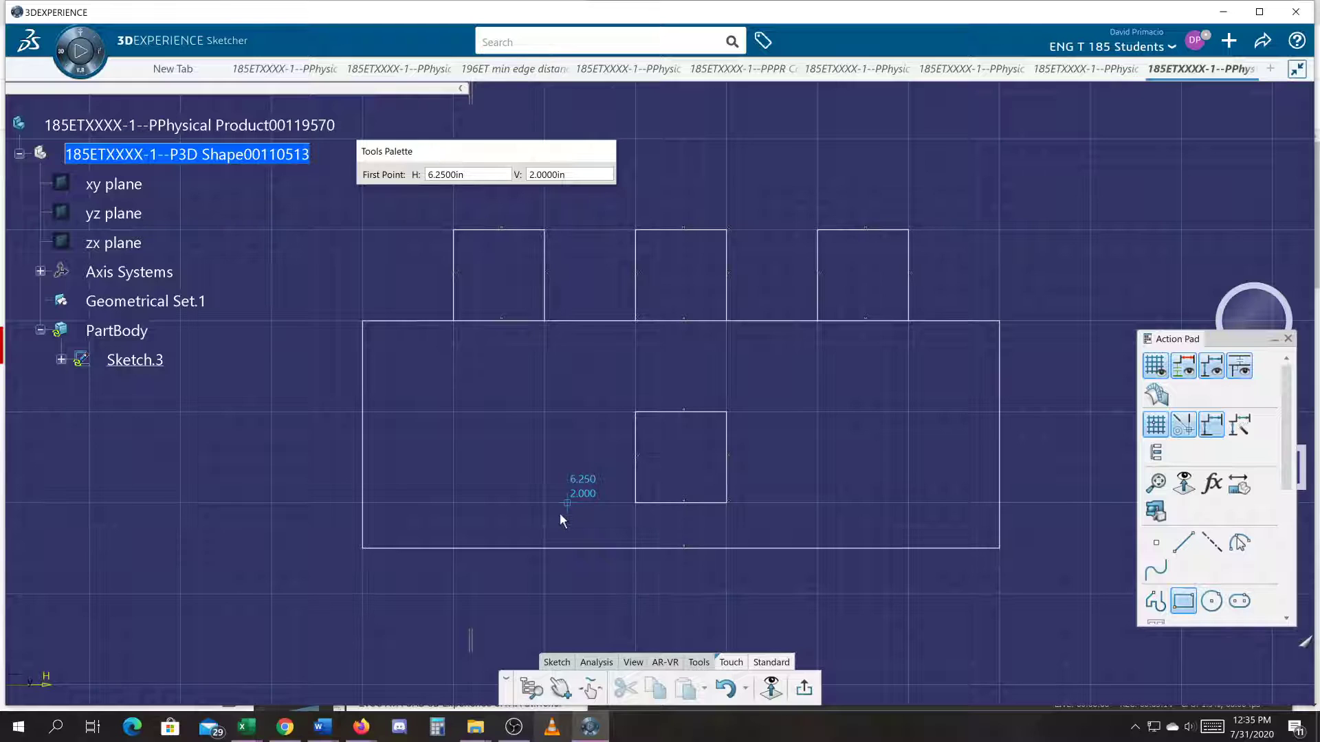
{"action": "key", "text": "ctrl+z"}
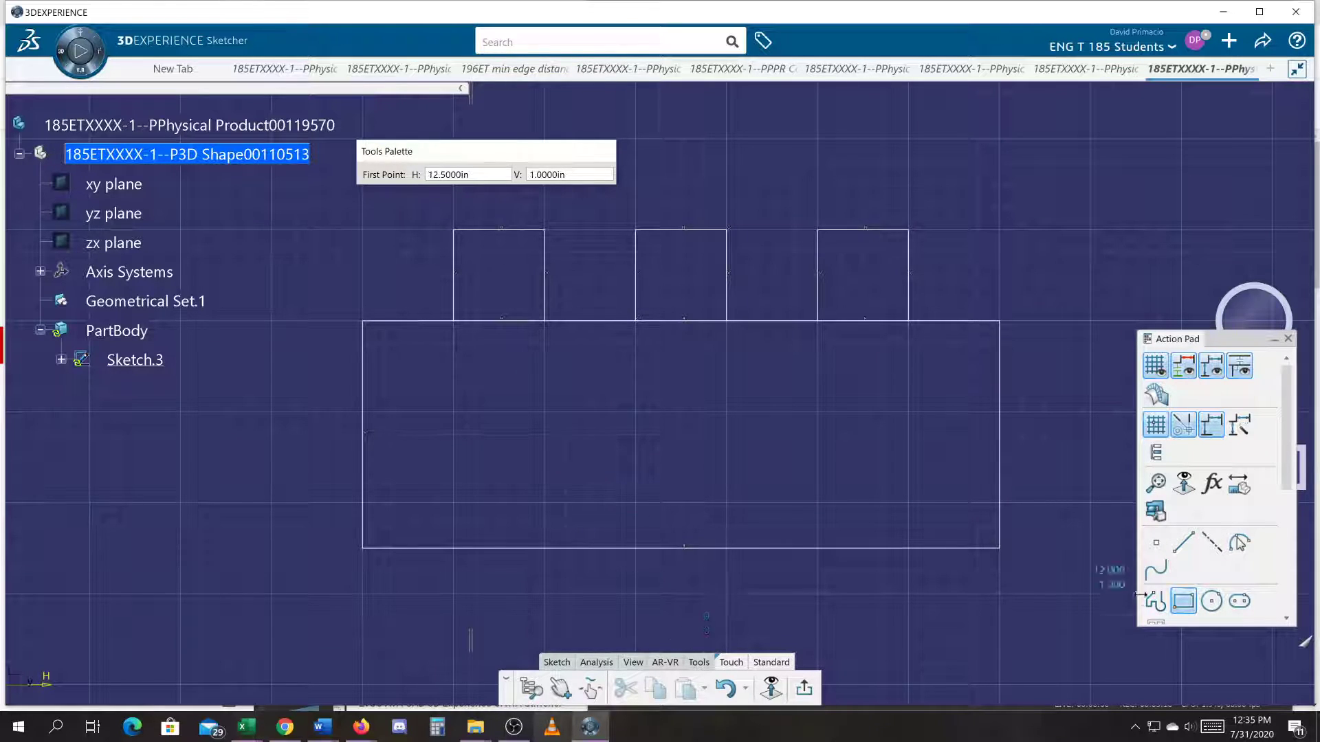
- Draw a 0.5 in square window in the wall under the middle battlement and check the profiles with Sketch Analysis
{"action": "left_click", "coordinate": [649, 428]}
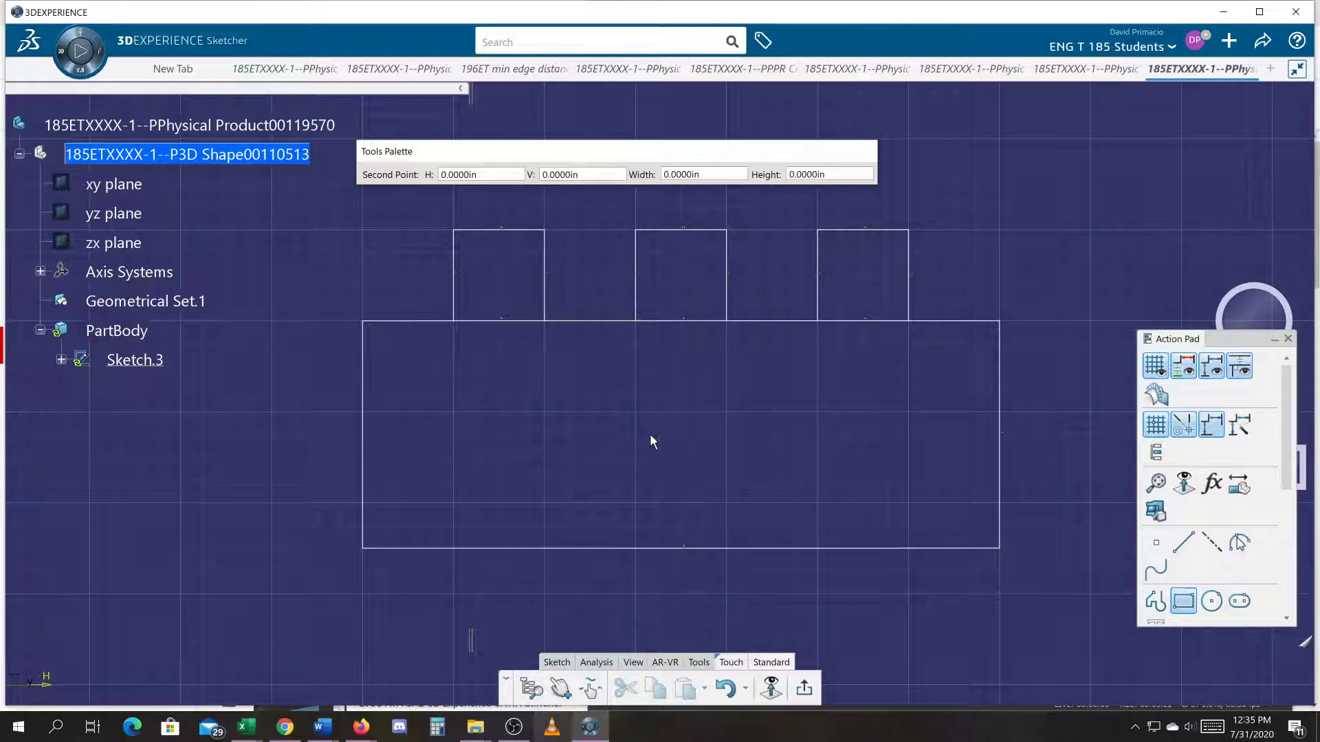
{"action": "left_click", "coordinate": [708, 479]}
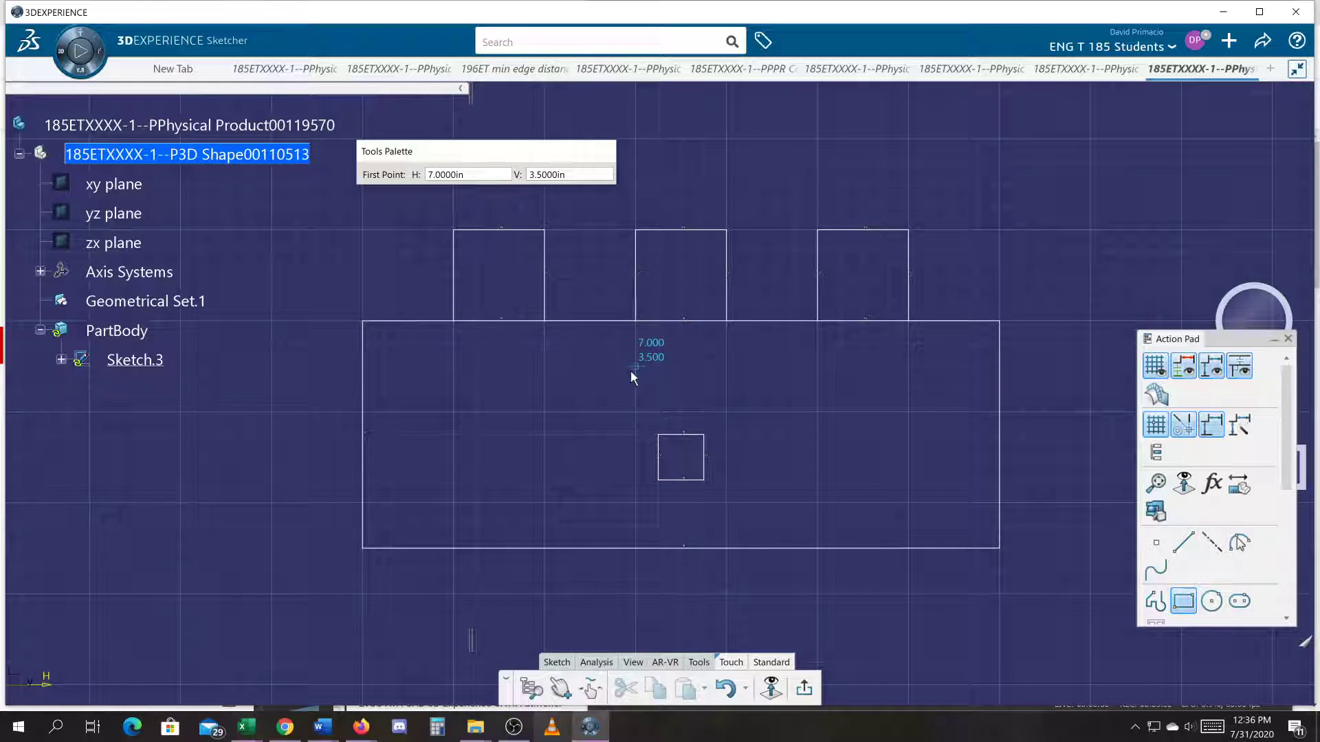
{"action": "left_click", "coordinate": [583, 663]}
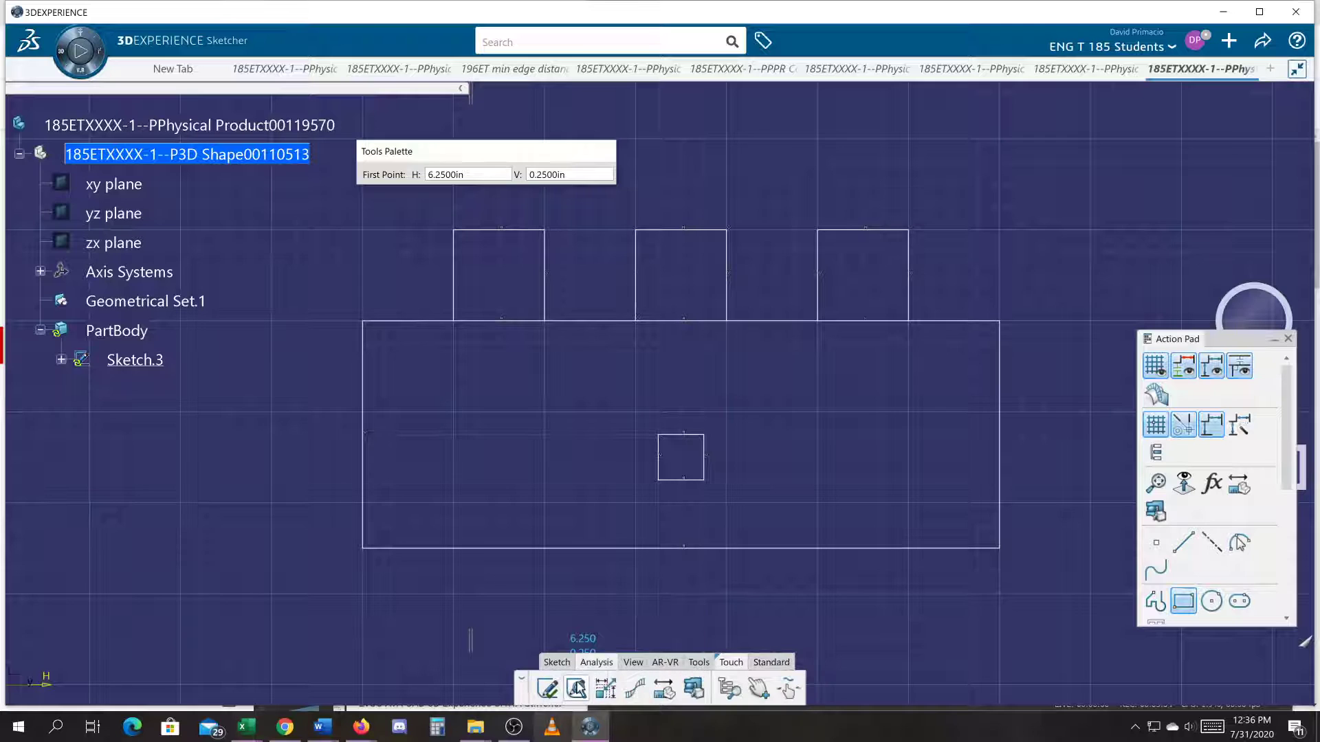
{"action": "left_click", "coordinate": [576, 688]}
{"action": "middle_click_drag", "start_coordinate": [568, 406], "coordinate": [437, 396]}
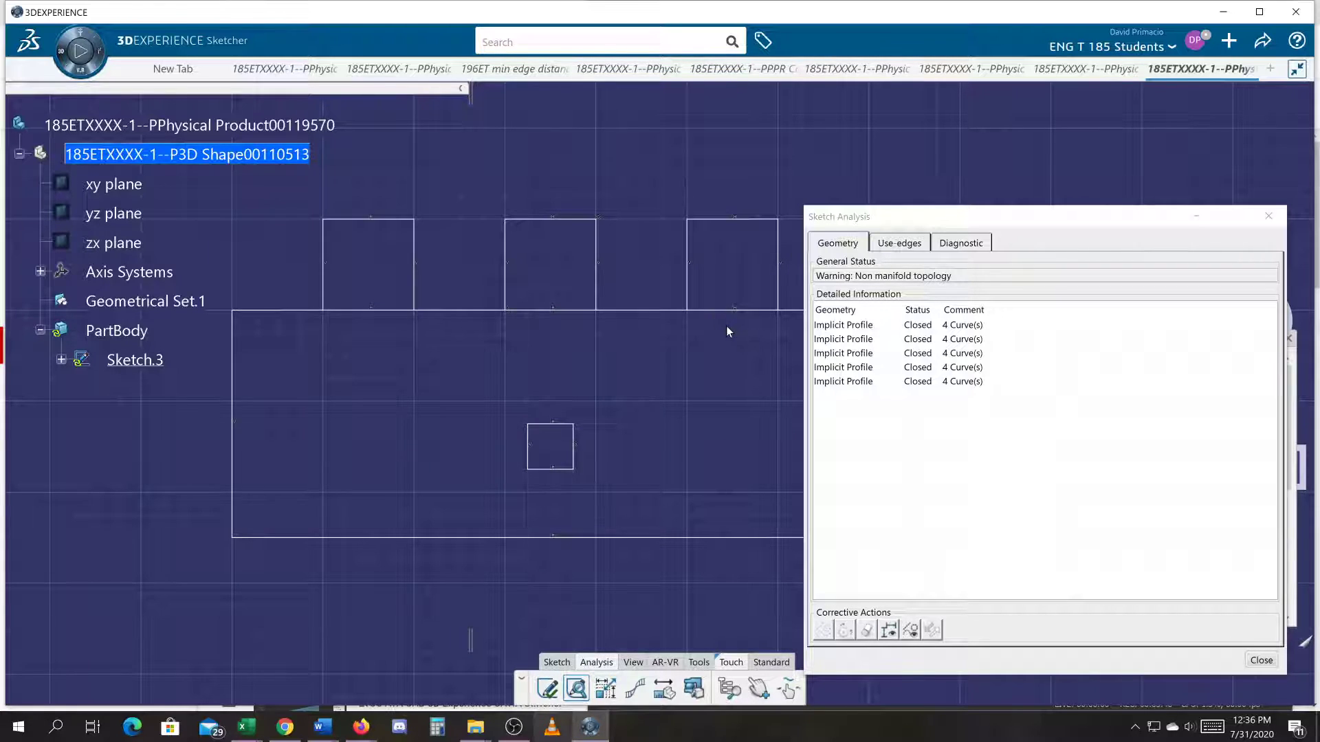
{"action": "left_click", "coordinate": [1261, 660]}
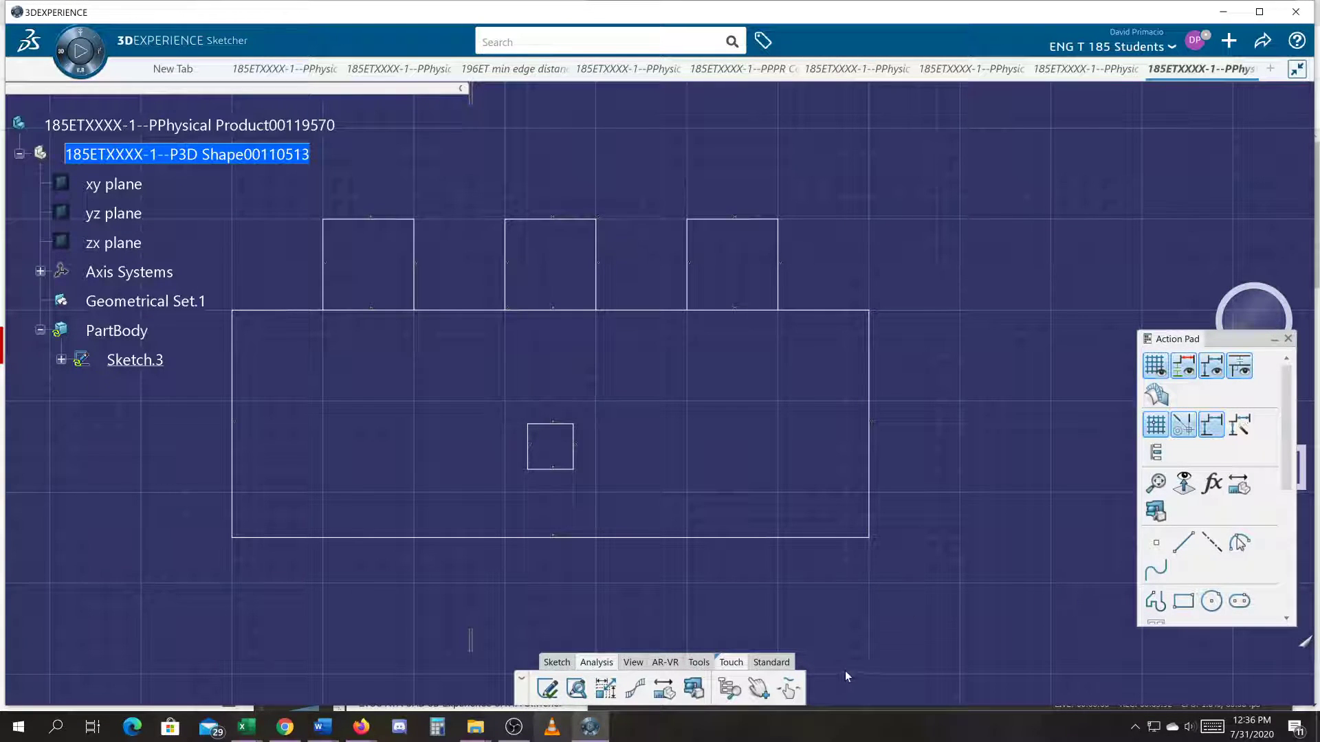
- Exit the sketch and try to pad it 4 in
{"action": "left_click", "coordinate": [789, 689]}
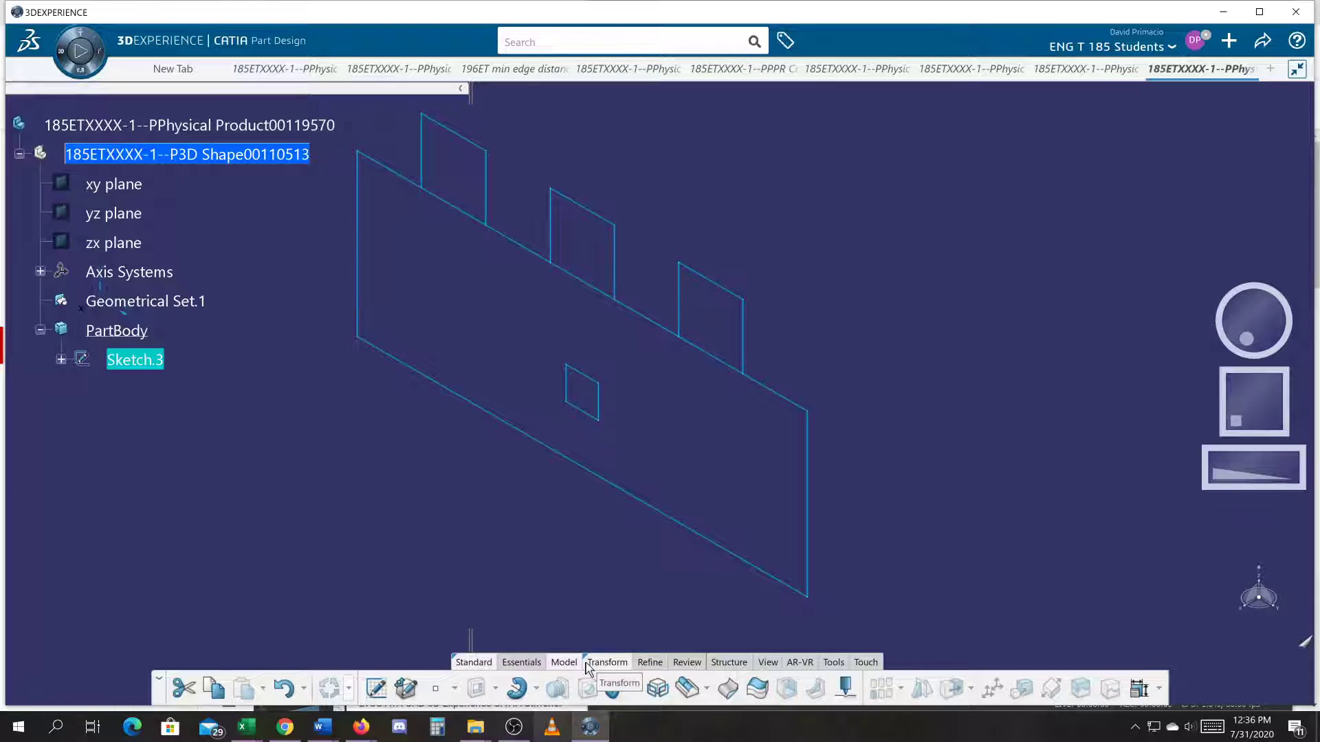
{"action": "left_click", "coordinate": [496, 688]}
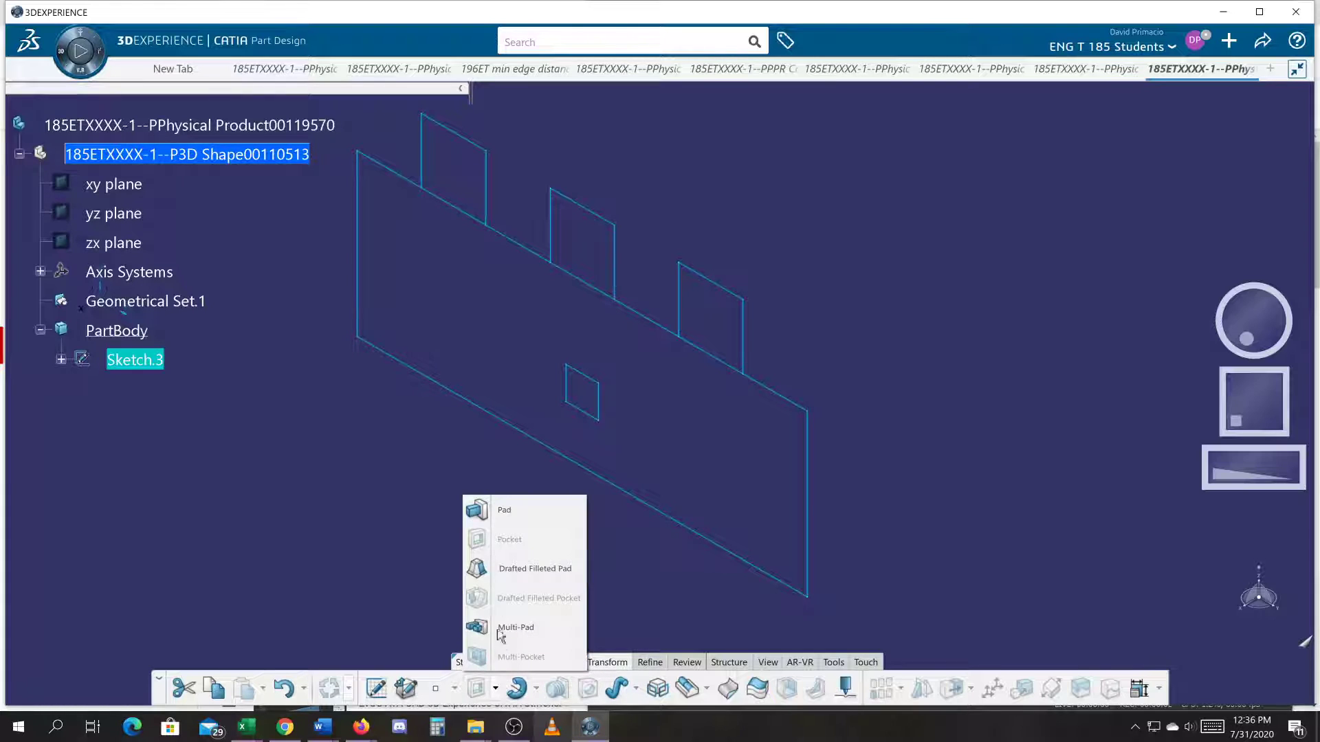
{"action": "left_click", "coordinate": [503, 509]}
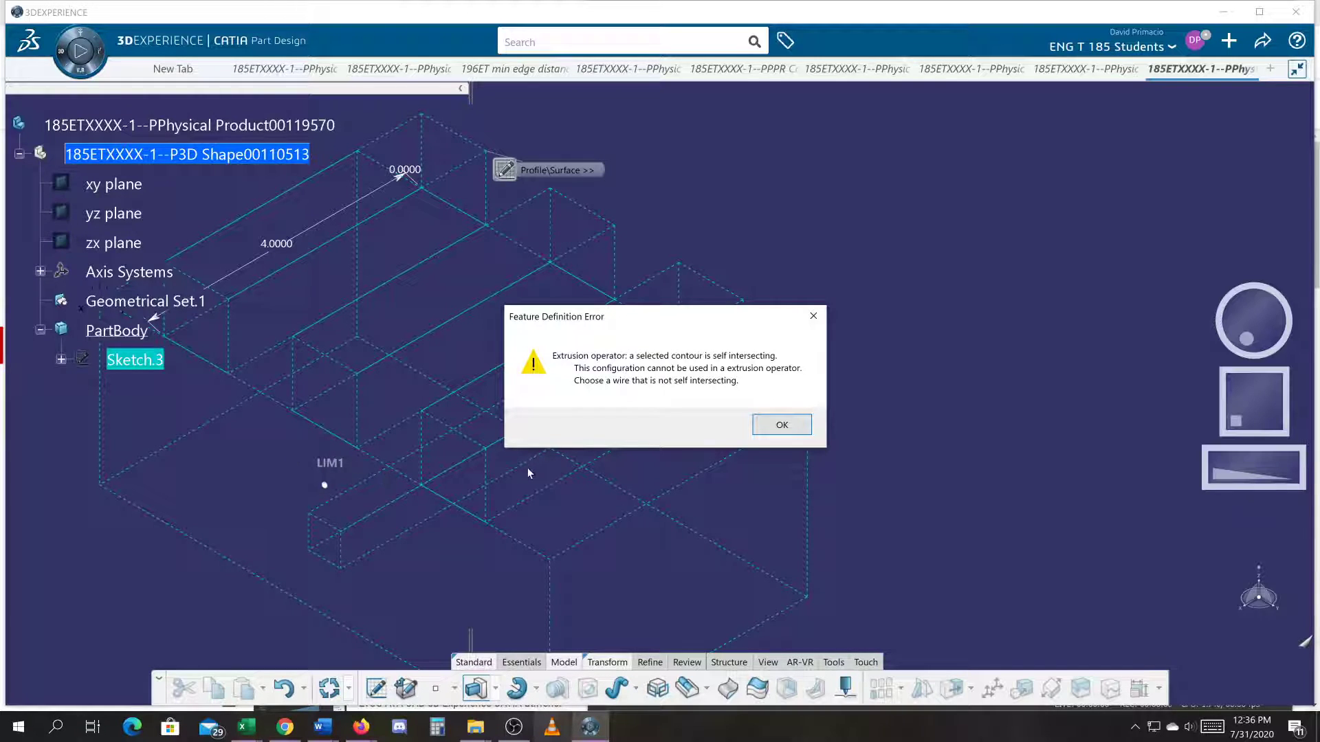
{"action": "left_click", "coordinate": [777, 429]}
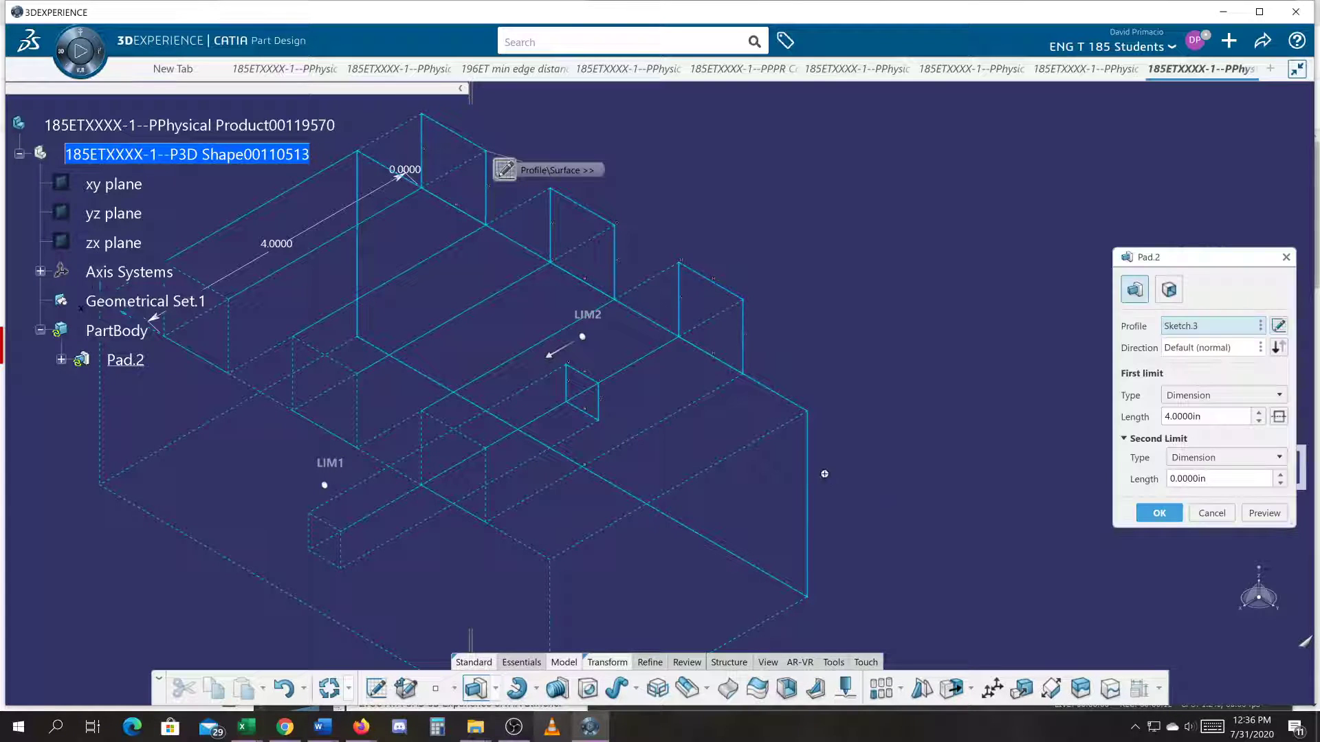
{"action": "left_click", "coordinate": [1143, 517]}
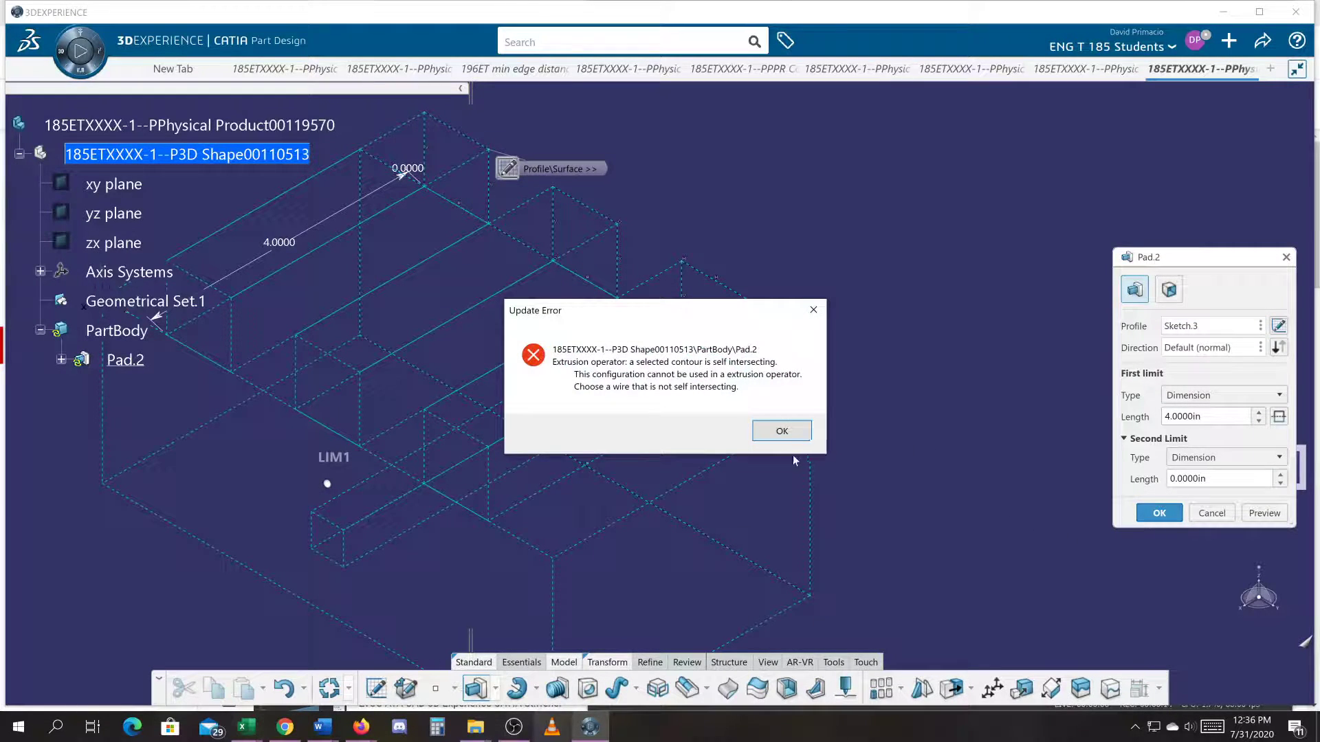
{"action": "left_click", "coordinate": [789, 433]}
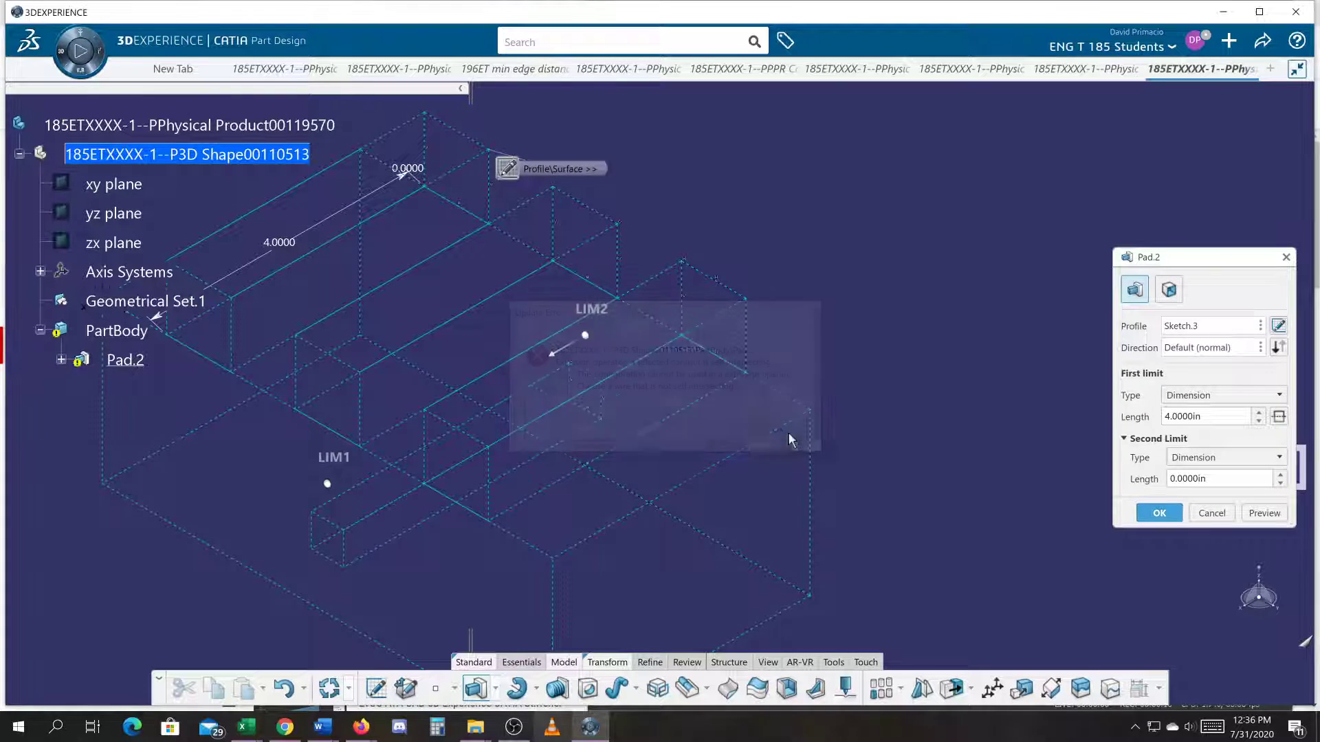
{"action": "left_click", "coordinate": [1211, 513]}
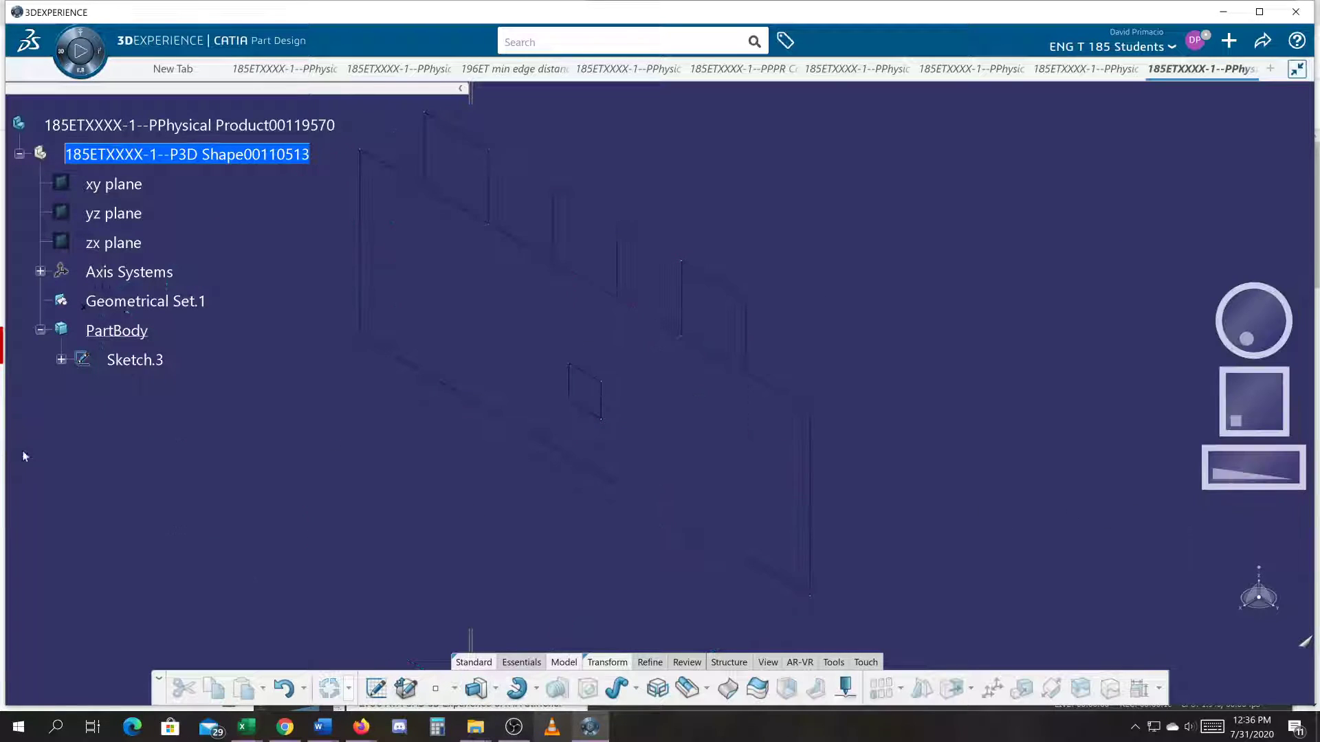
- Reopen Sketch.3 and trim away the overlapping edges between the three battlements and the wall with Quick Trim
{"action": "double_click", "coordinate": [131, 362]}
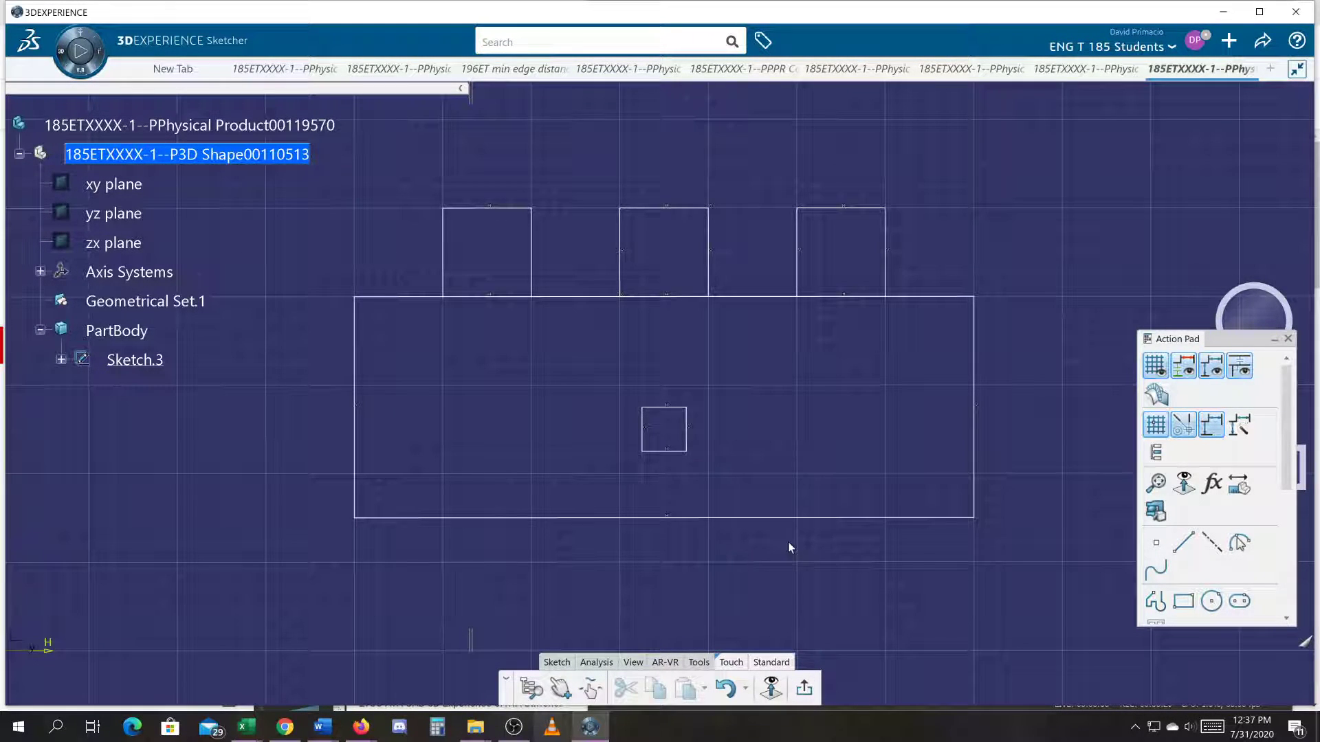
{"action": "left_click", "coordinate": [560, 664]}
{"action": "left_click", "coordinate": [682, 690]}
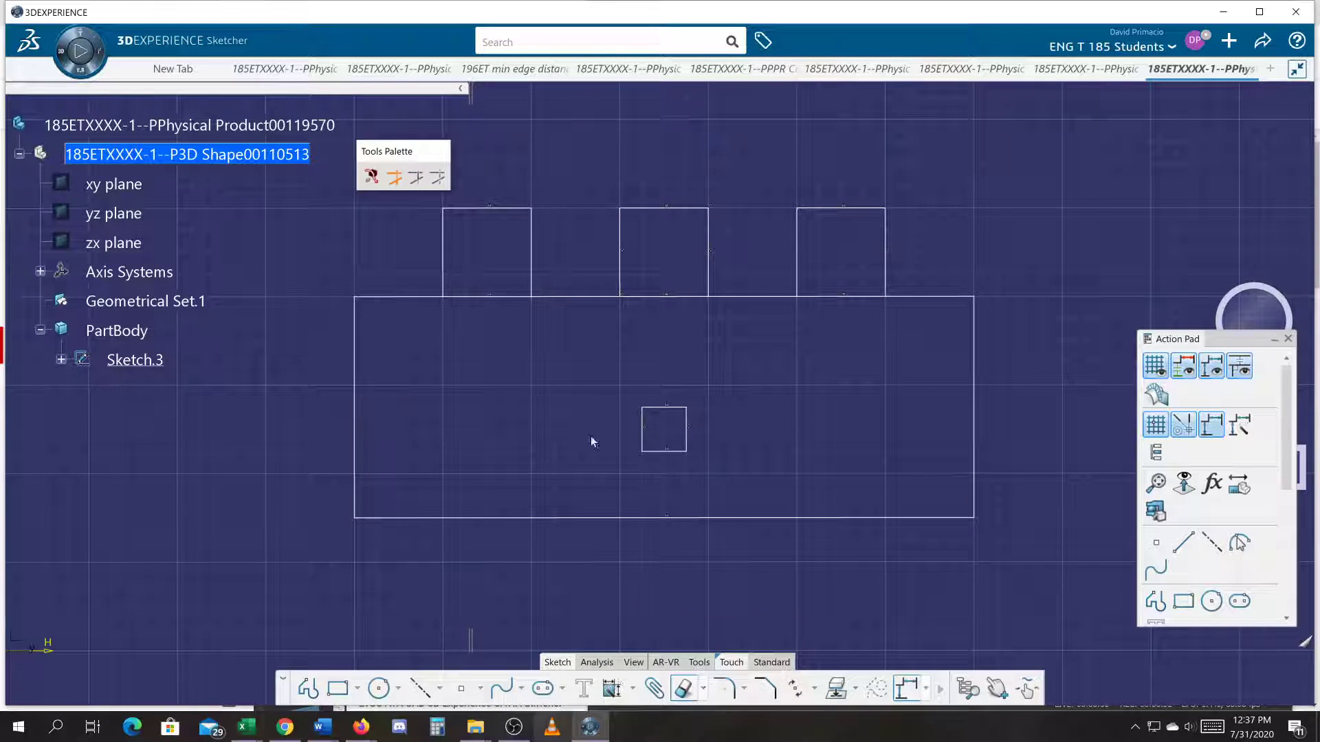
{"action": "left_click", "coordinate": [513, 299]}
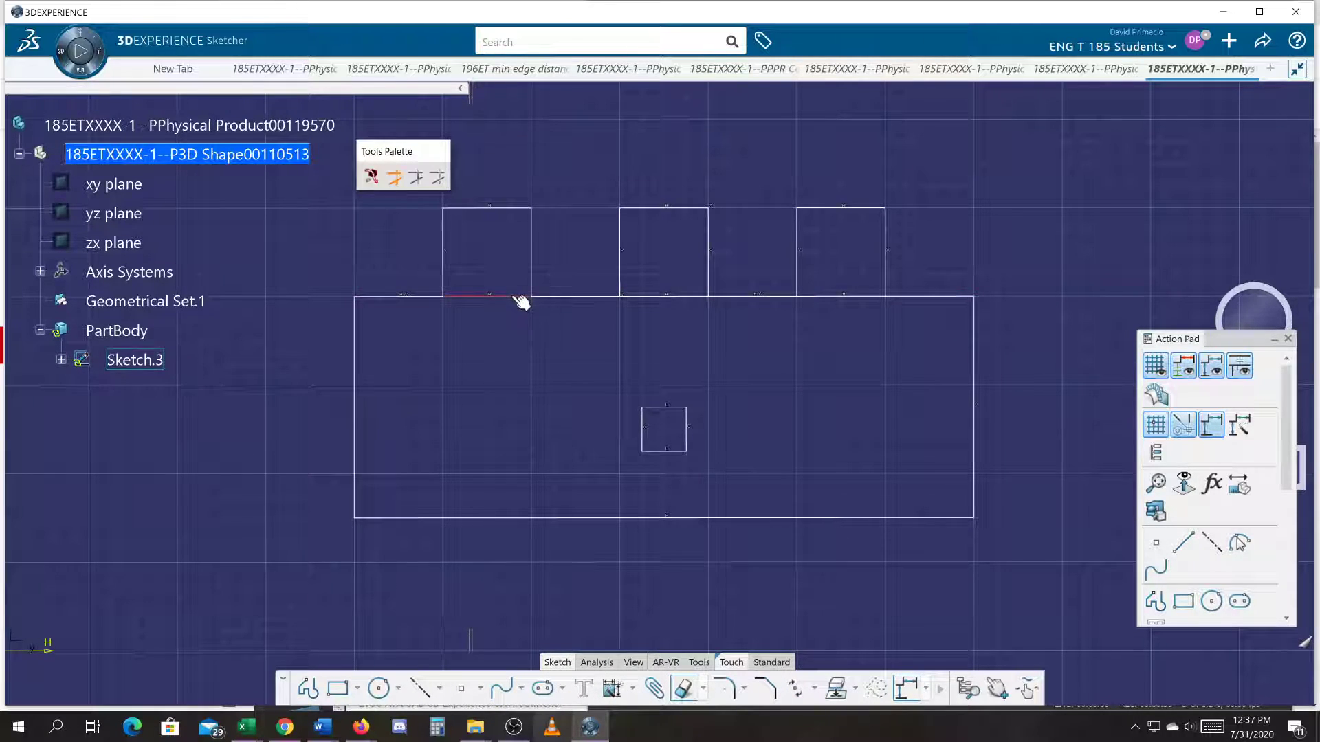
{"action": "left_click", "coordinate": [646, 300]}
{"action": "left_click", "coordinate": [811, 298]}
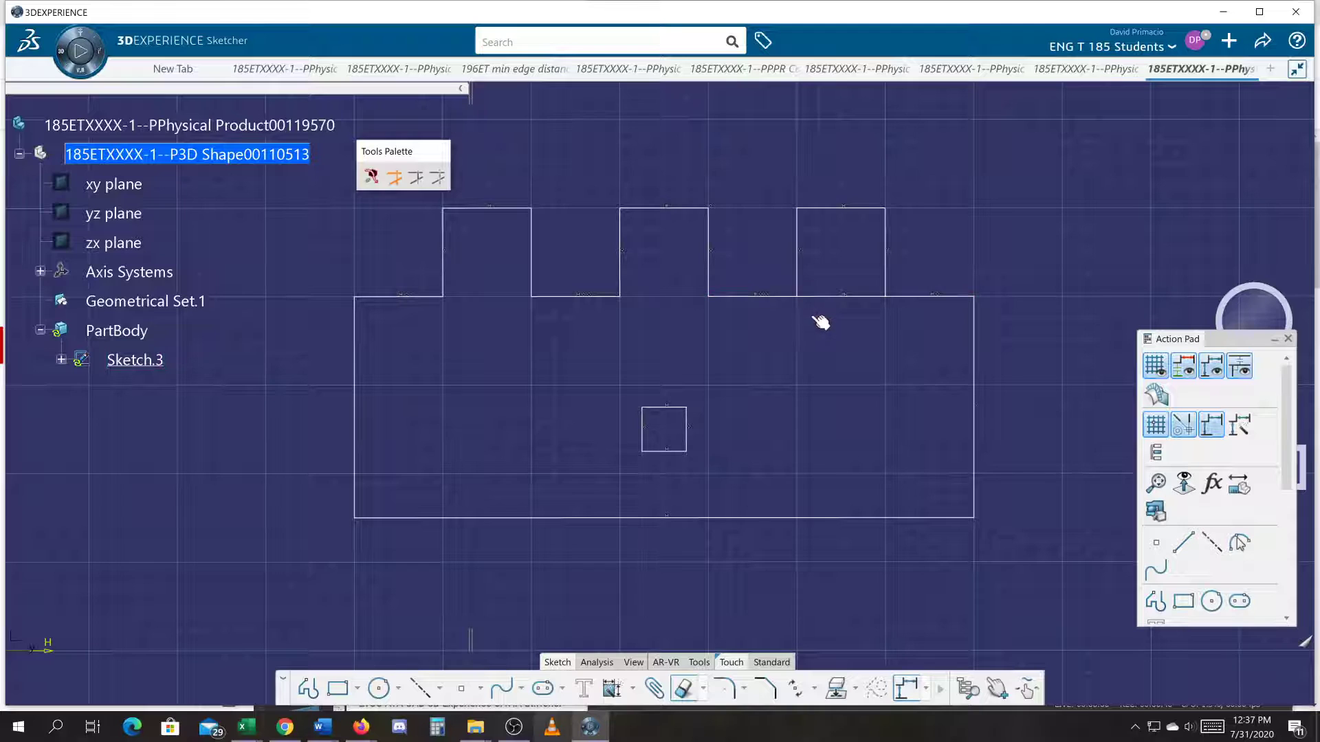
{"action": "left_click", "coordinate": [807, 300]}
- Try Auto Constraint on the battlement outline, leaving out the rest of the wall and the window, without any reference elements
{"action": "left_click", "coordinate": [611, 688]}
{"action": "middle_click_drag", "start_coordinate": [336, 490], "coordinate": [376, 588]}
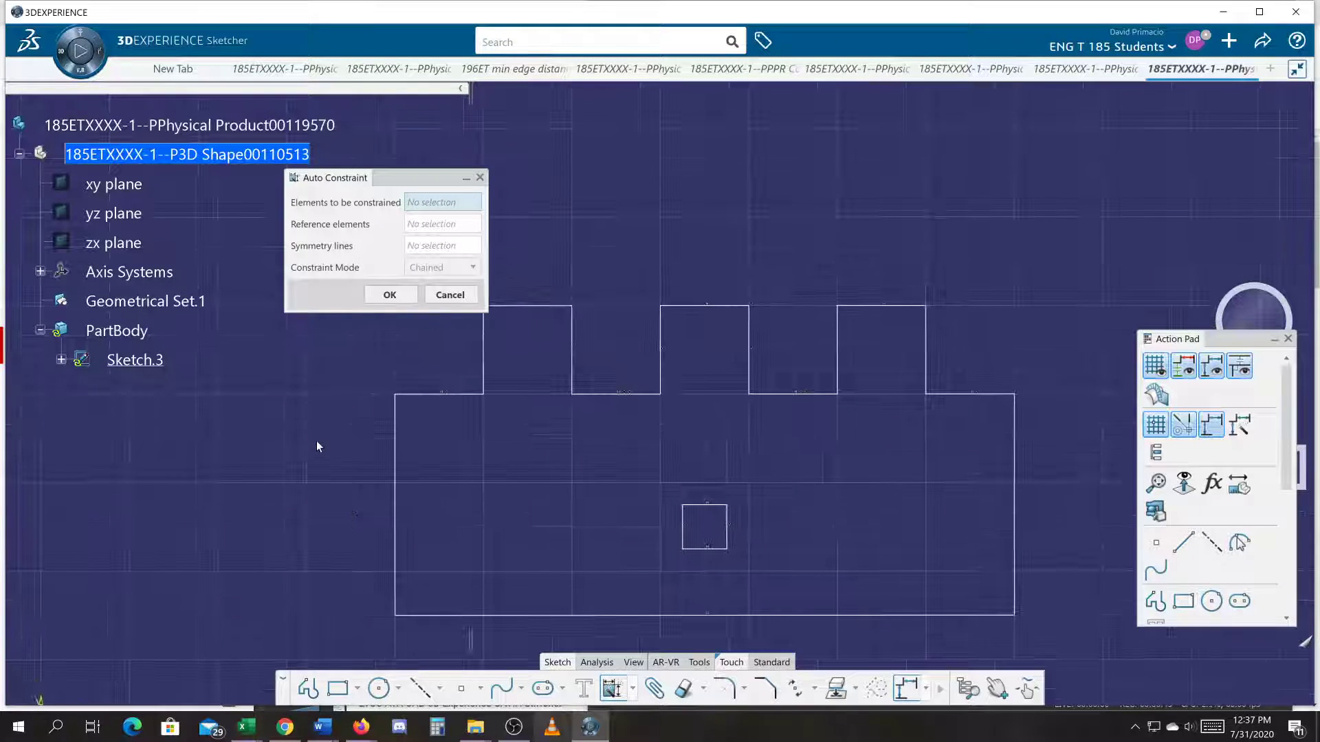
{"action": "mouse_move", "coordinate": [670, 374]}
{"action": "left_mouse_down"}
{"action": "mouse_move", "coordinate": [925, 263]}
{"action": "mouse_move", "coordinate": [977, 265]}
{"action": "left_mouse_up"}
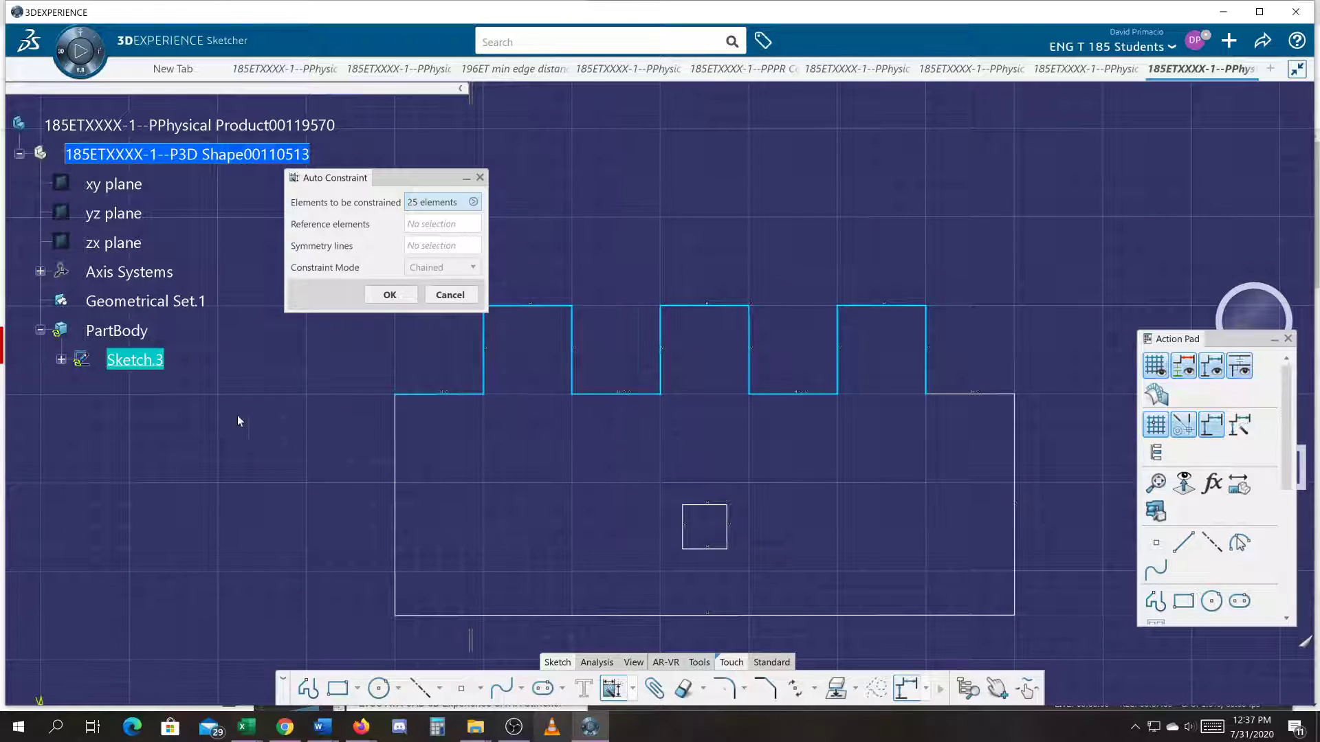
{"action": "middle_click_drag", "start_coordinate": [338, 409], "coordinate": [354, 414]}
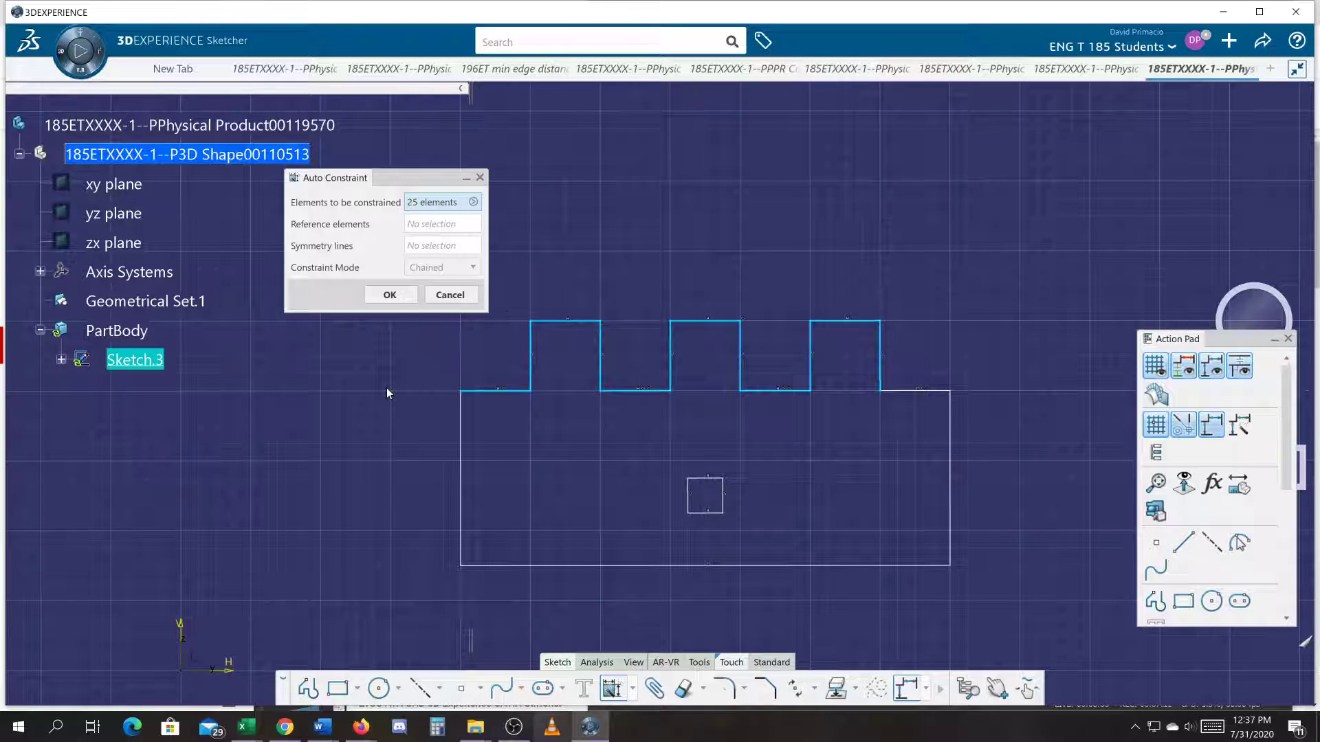
{"action": "left_click", "coordinate": [383, 295]}
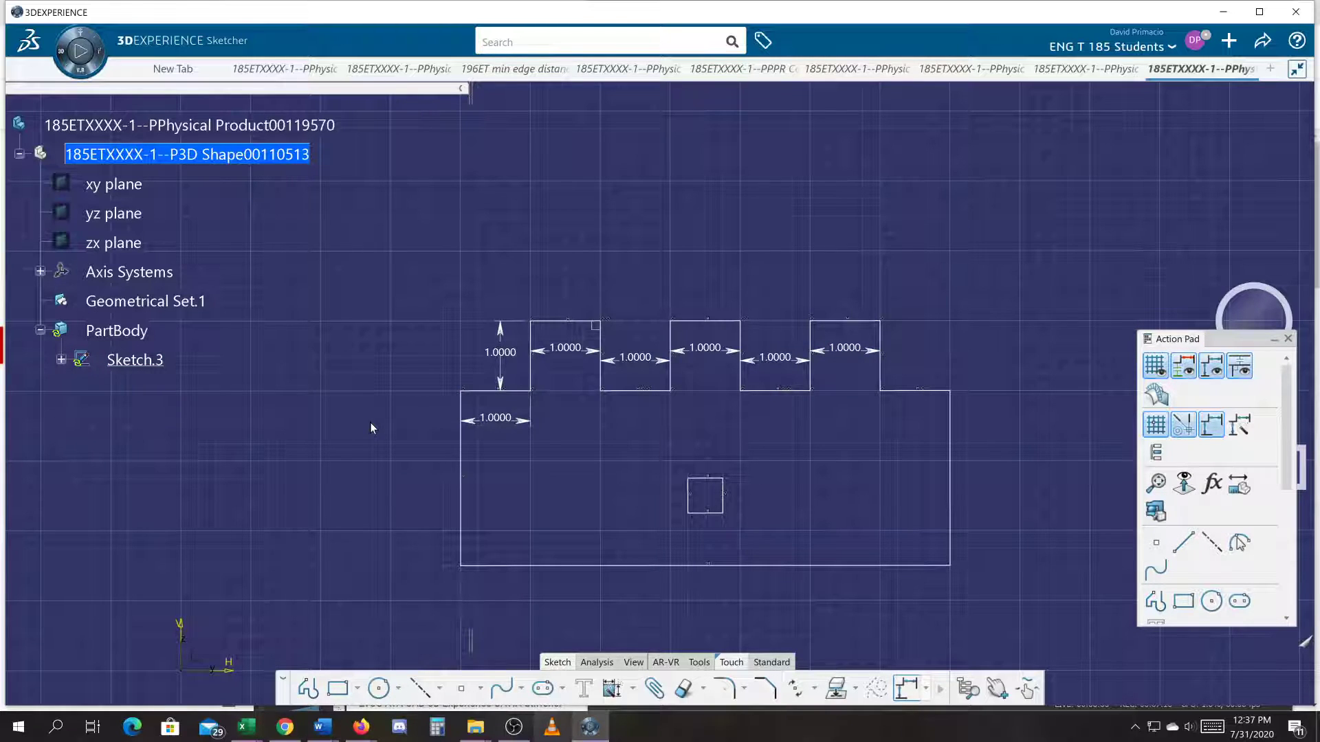
- Try Auto Constraint on the whole sketch from the wall's left and bottom edges in a non-Chained mode, moving the window's right-edge dimension below the wall
{"action": "mouse_move", "coordinate": [372, 287]}
{"action": "left_mouse_down"}
{"action": "mouse_move", "coordinate": [423, 345]}
{"action": "mouse_move", "coordinate": [988, 585]}
{"action": "left_mouse_up"}
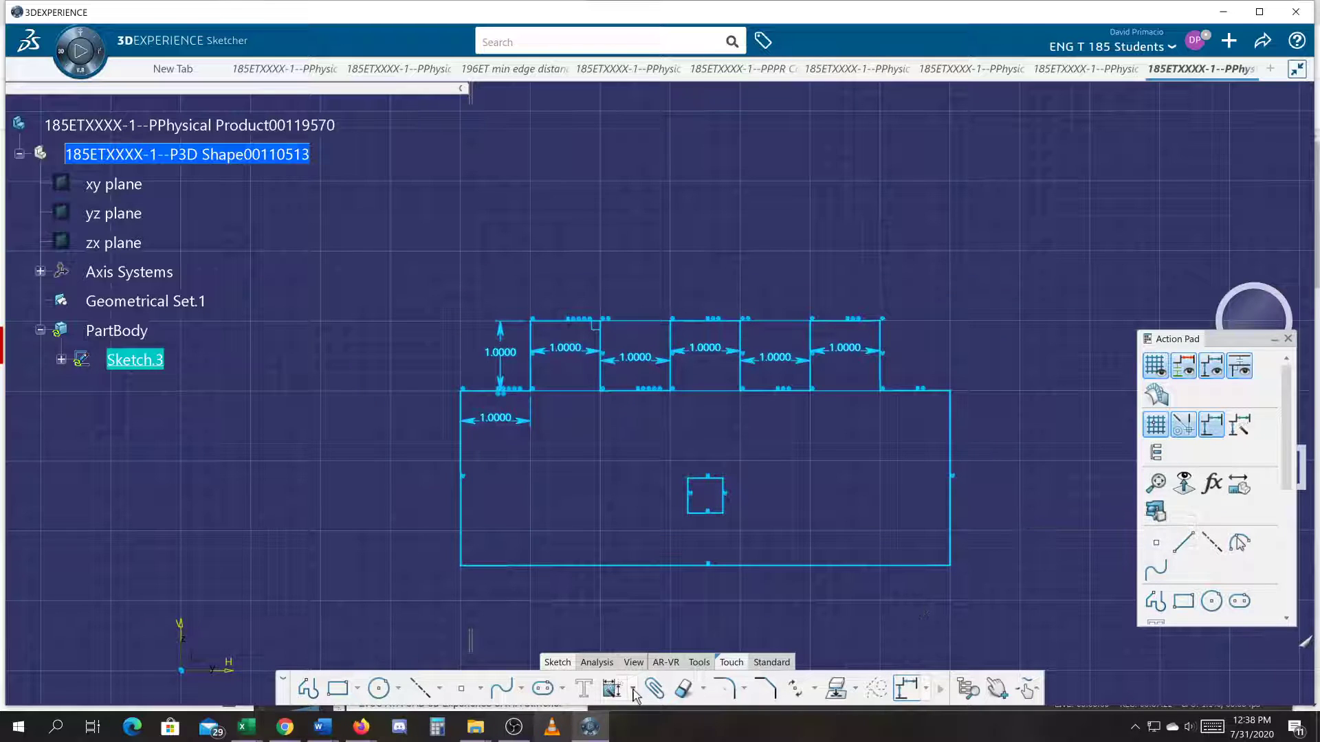
{"action": "left_click", "coordinate": [611, 686]}
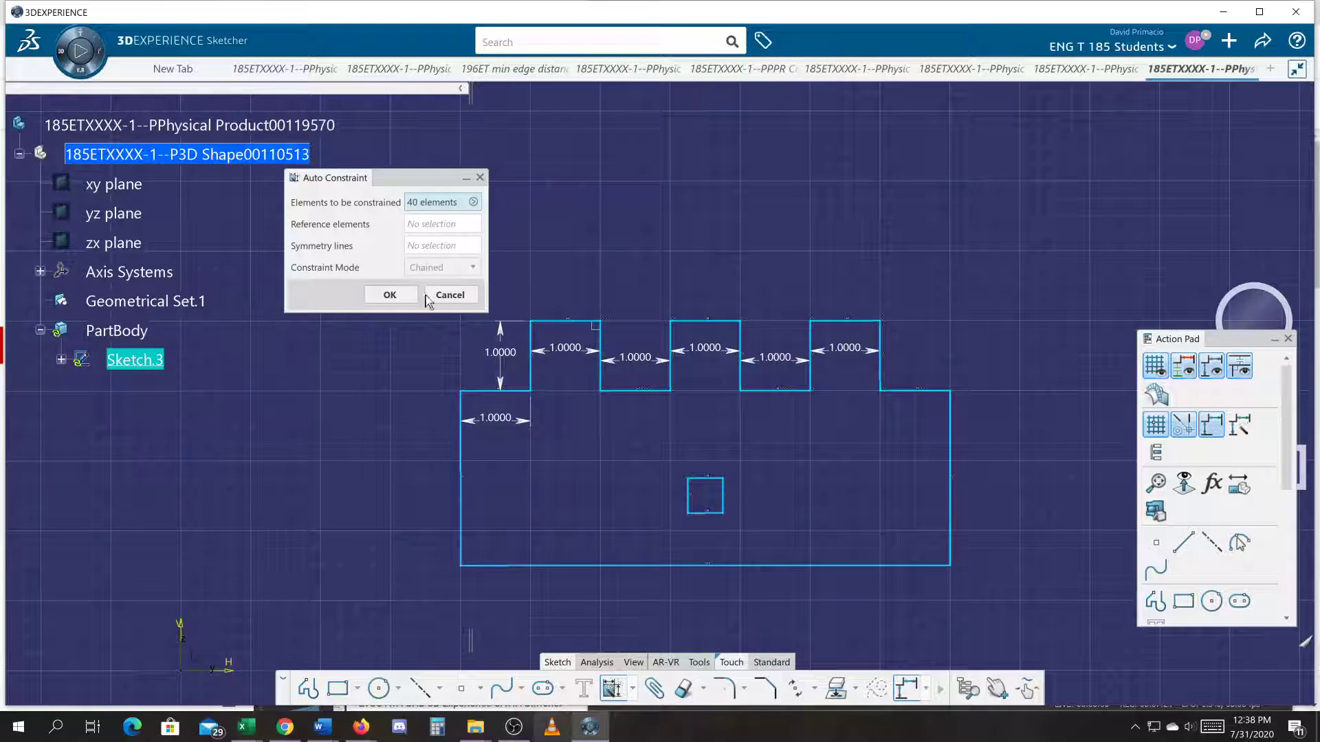
{"action": "left_click", "coordinate": [414, 226]}
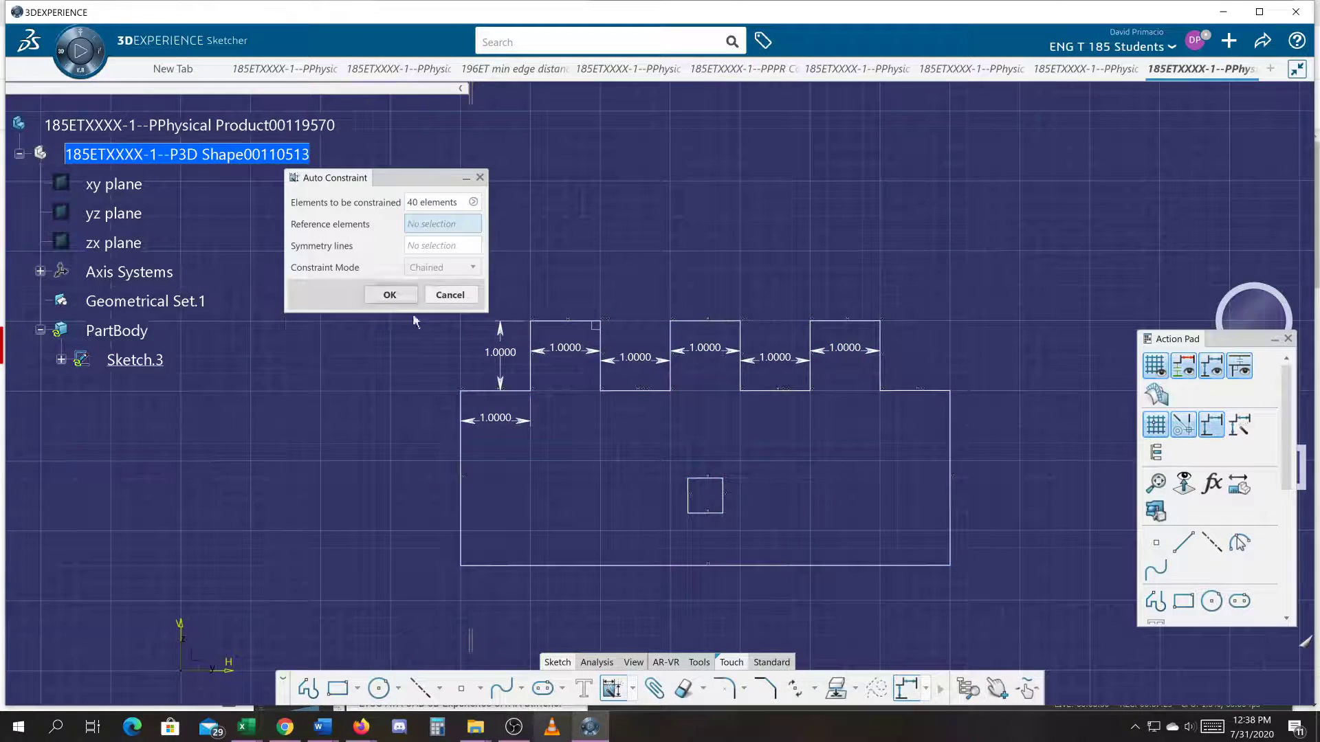
{"action": "left_click", "coordinate": [461, 495]}
{"action": "left_click", "coordinate": [495, 565]}
{"action": "left_click", "coordinate": [425, 268]}
{"action": "left_click", "coordinate": [383, 295]}
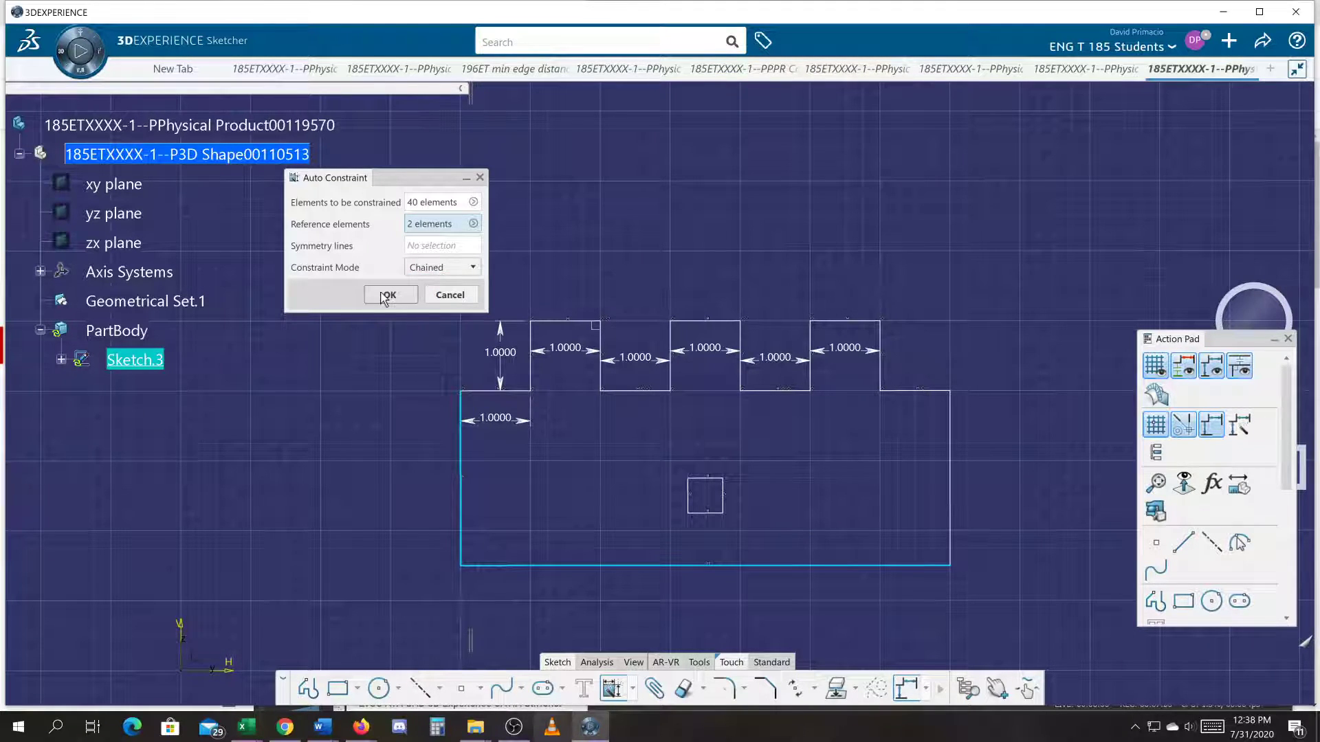
{"action": "left_click", "coordinate": [440, 268]}
{"action": "left_click", "coordinate": [423, 297]}
{"action": "left_click", "coordinate": [390, 295]}
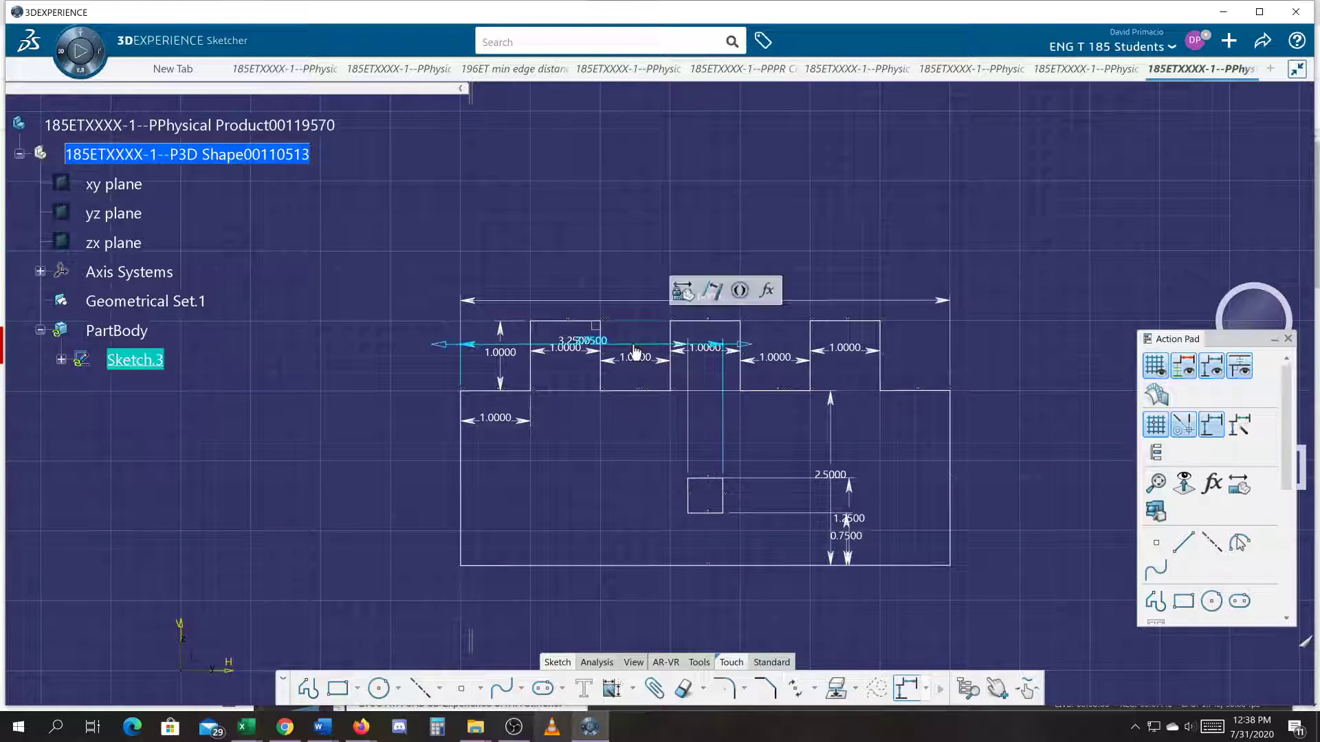
{"action": "left_click", "coordinate": [649, 611]}
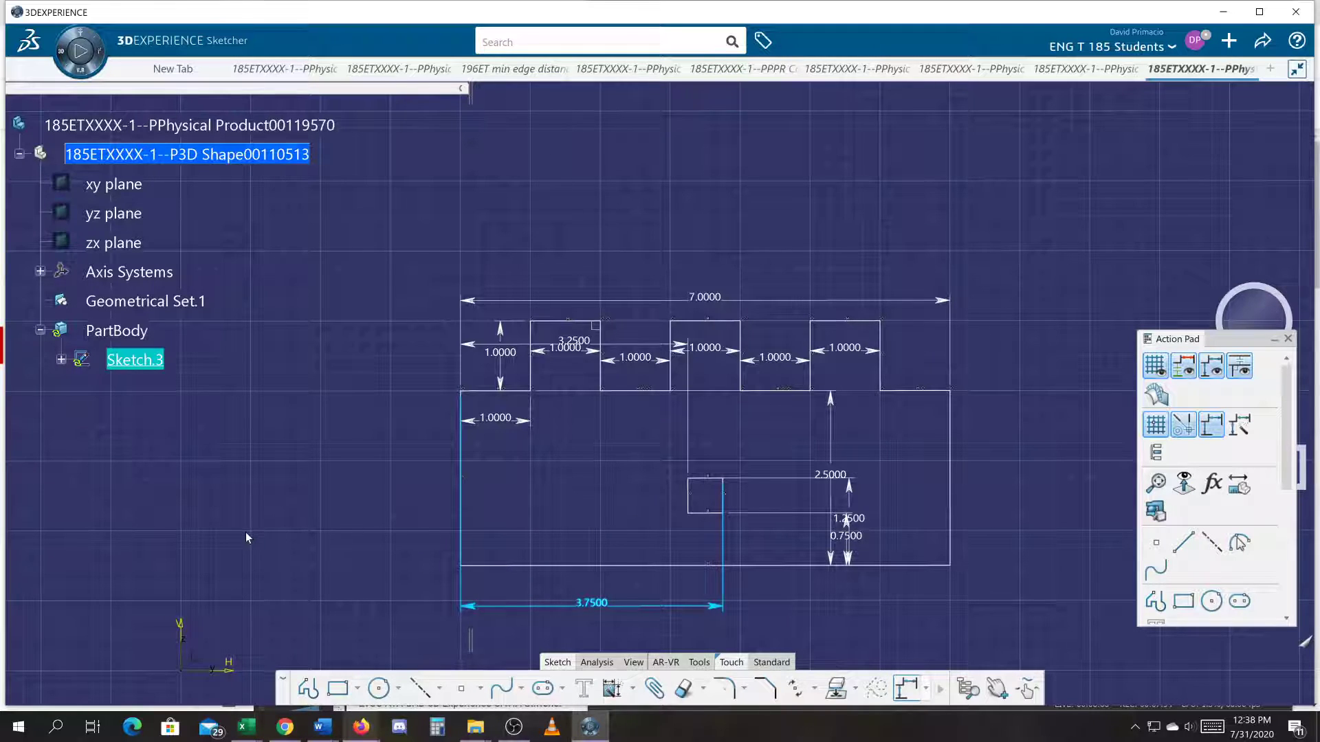
- Undo the dimension move and the Auto Constraint results on the whole sketch and the battlements
{"action": "key", "text": "ctrl+z"}
{"action": "key", "text": "ctrl+z"}
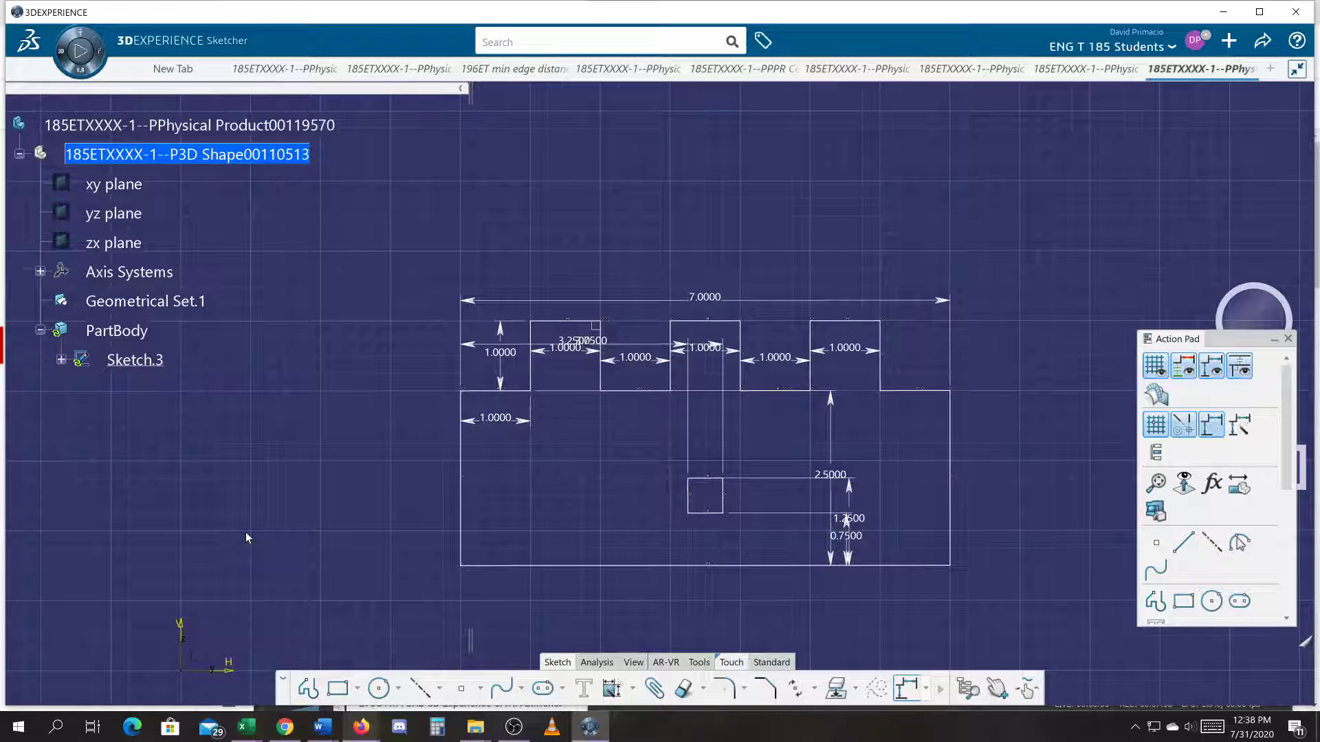
{"action": "left_click", "coordinate": [245, 538]}
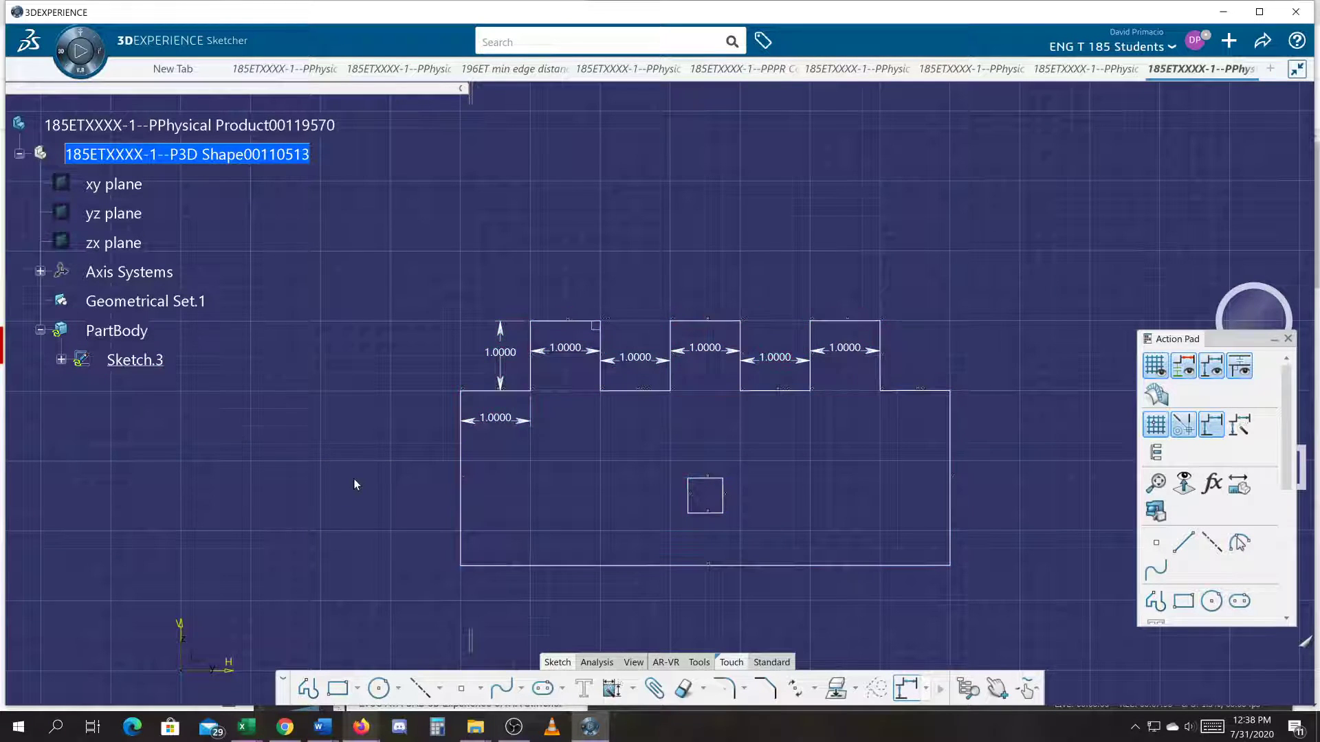
{"action": "key", "text": "ctrl+z"}
{"action": "key", "text": "ctrl+z"}
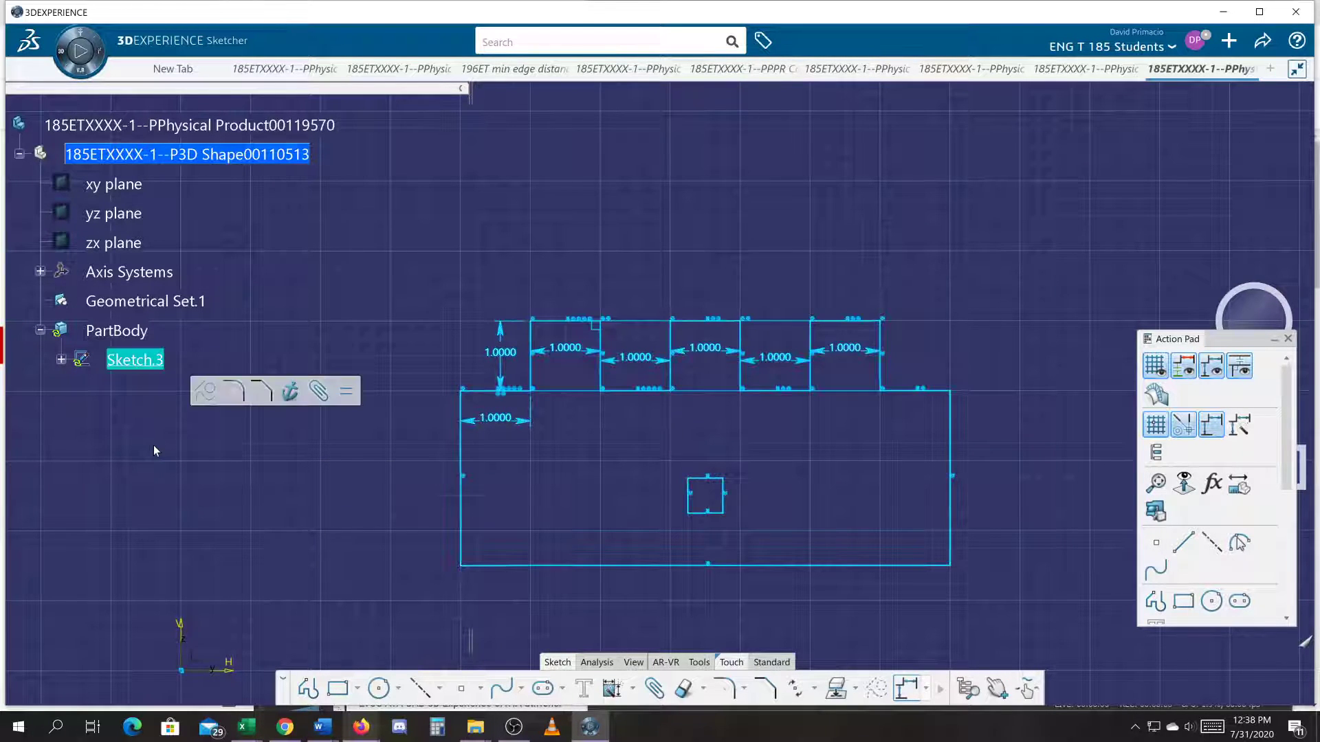
- Apply Auto Constraint to the battlement outline only, without reference elements
{"action": "mouse_move", "coordinate": [338, 292]}
{"action": "left_mouse_down"}
{"action": "mouse_move", "coordinate": [834, 448]}
{"action": "mouse_move", "coordinate": [902, 455]}
{"action": "left_mouse_up"}
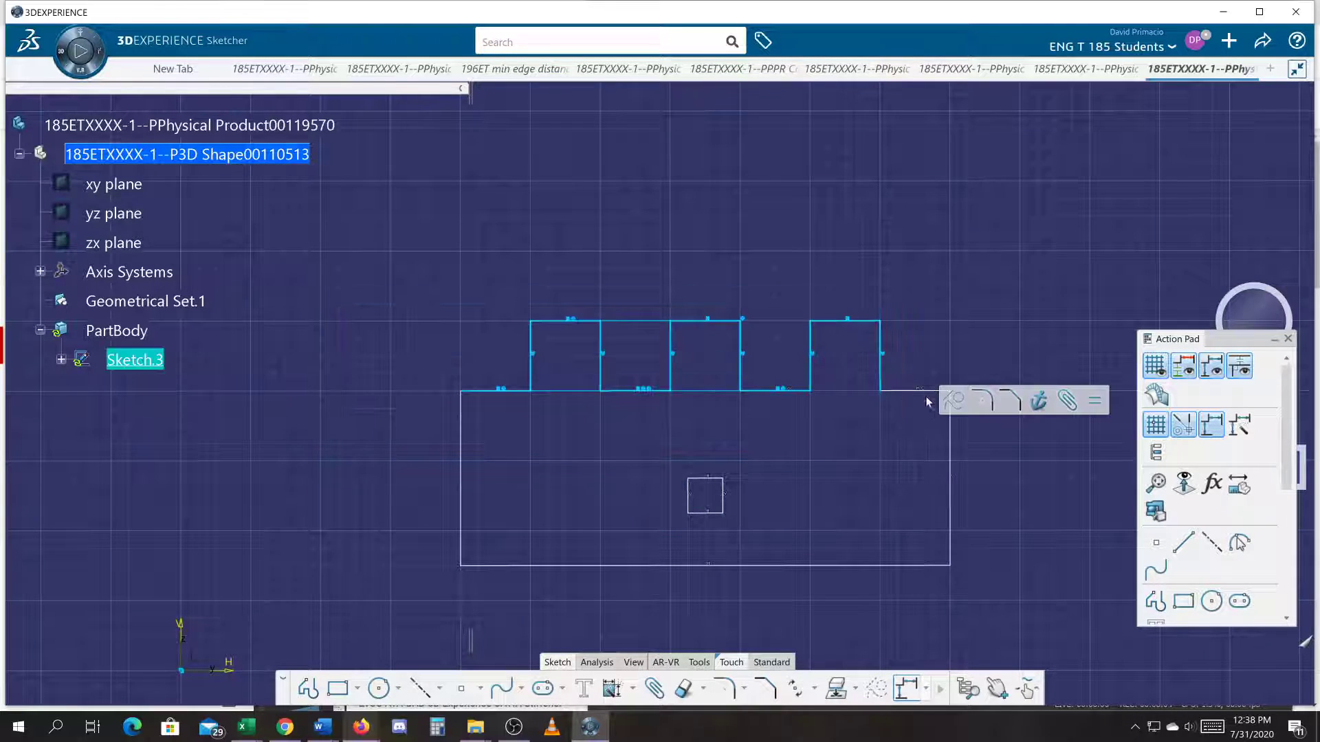
{"action": "left_click", "coordinate": [614, 689]}
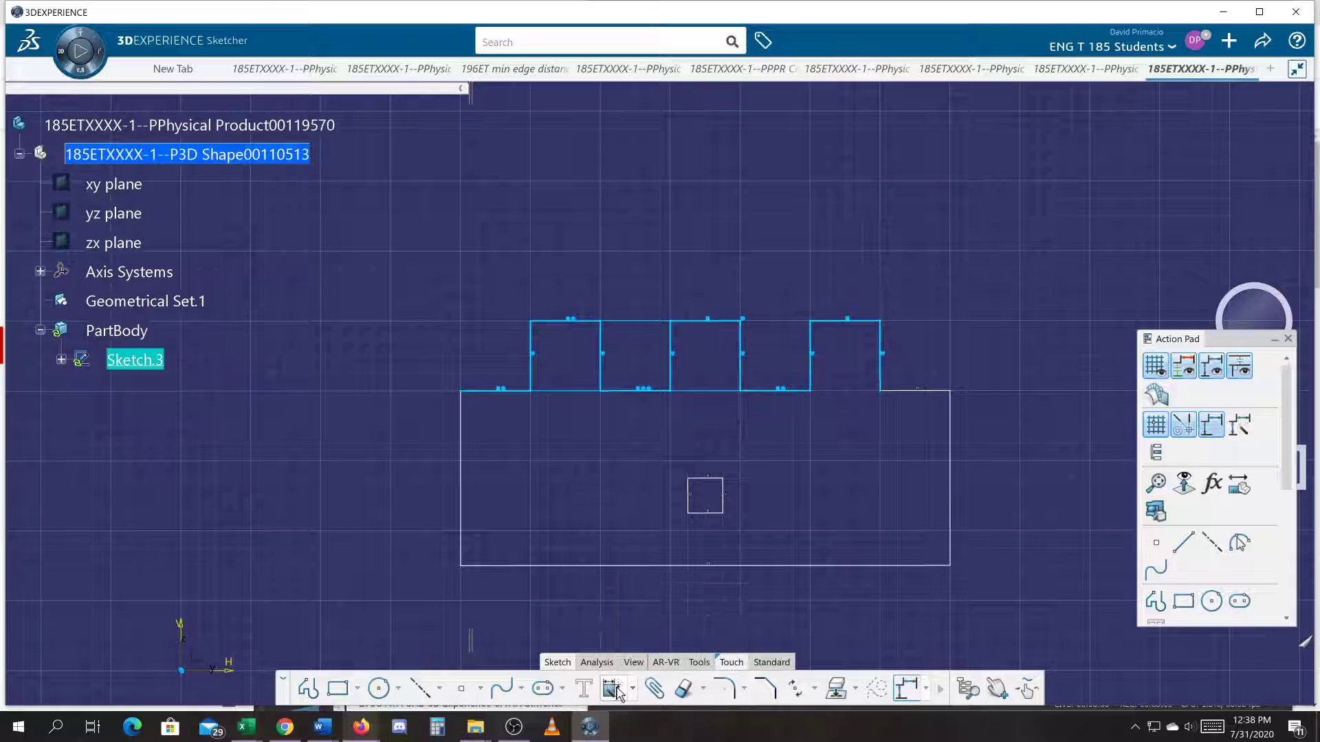
{"action": "left_click", "coordinate": [385, 300]}
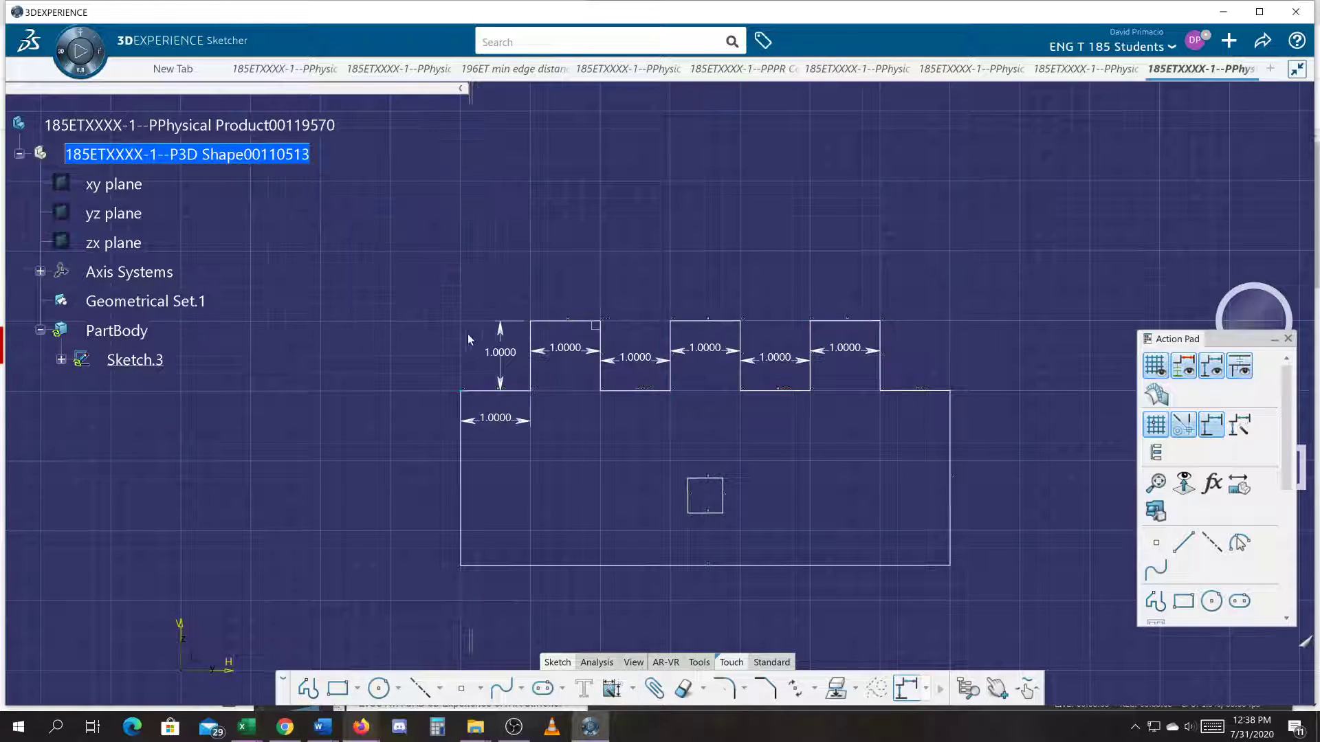
- Try Auto Constraint on the whole sketch in Chained mode from the wall's left and bottom edges, moving the window's two position dimensions outside the profile
{"action": "mouse_move", "coordinate": [383, 270]}
{"action": "left_mouse_down"}
{"action": "mouse_move", "coordinate": [539, 427]}
{"action": "mouse_move", "coordinate": [1055, 589]}
{"action": "left_mouse_up"}
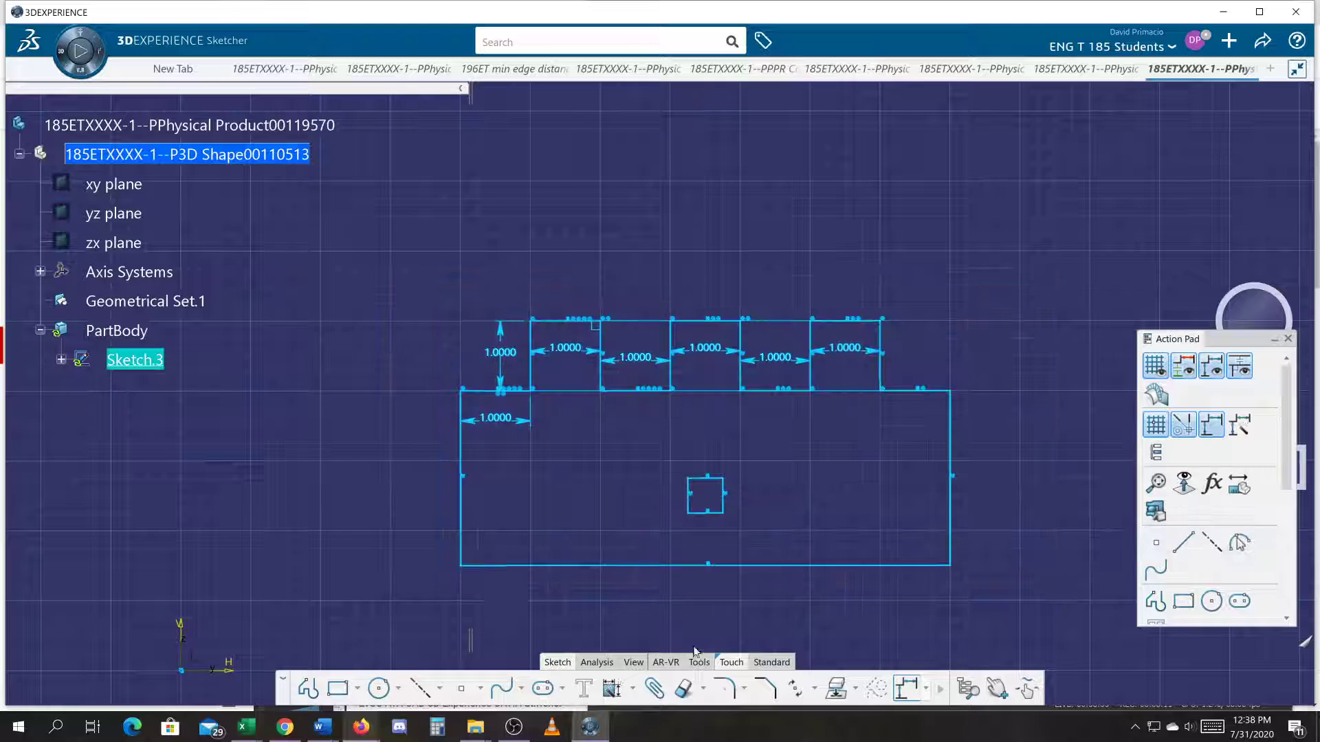
{"action": "left_click", "coordinate": [618, 685]}
{"action": "mouse_move", "coordinate": [393, 266]}
{"action": "left_mouse_down"}
{"action": "mouse_move", "coordinate": [892, 595]}
{"action": "mouse_move", "coordinate": [916, 626]}
{"action": "left_mouse_up"}
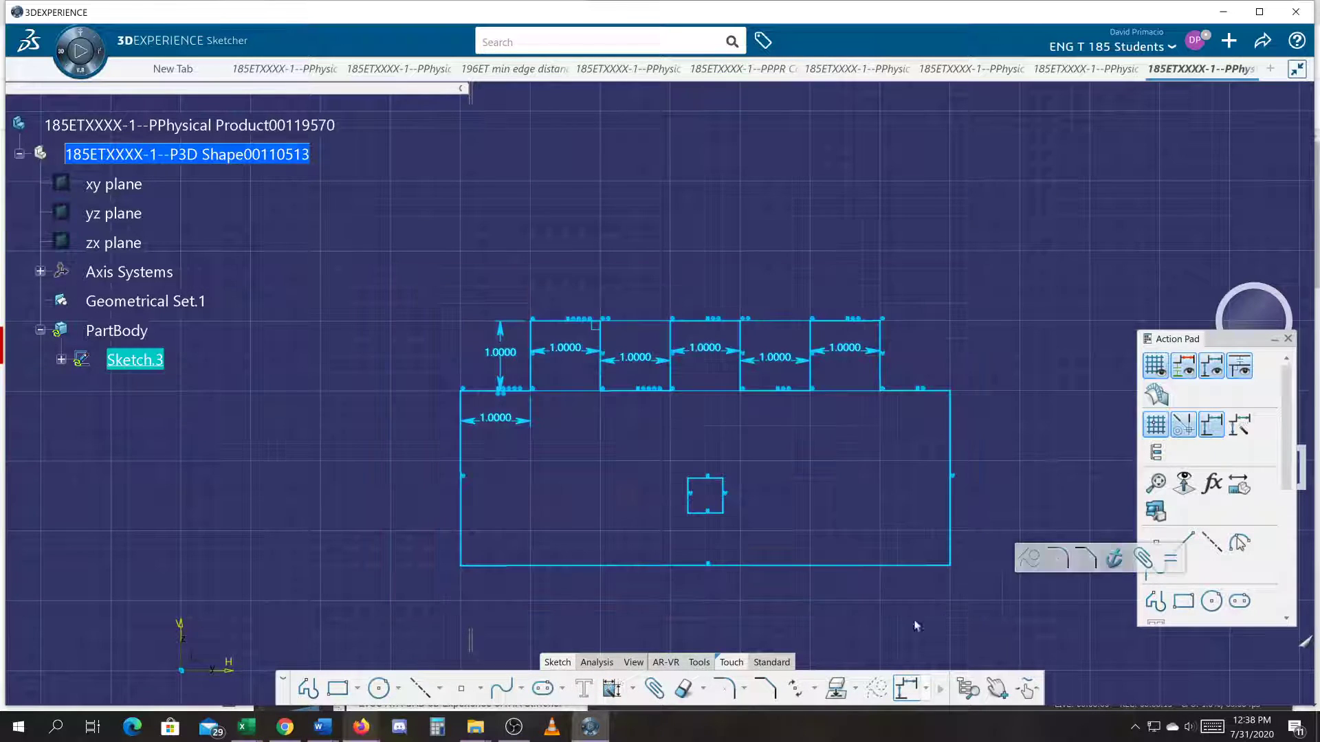
{"action": "left_click", "coordinate": [614, 690]}
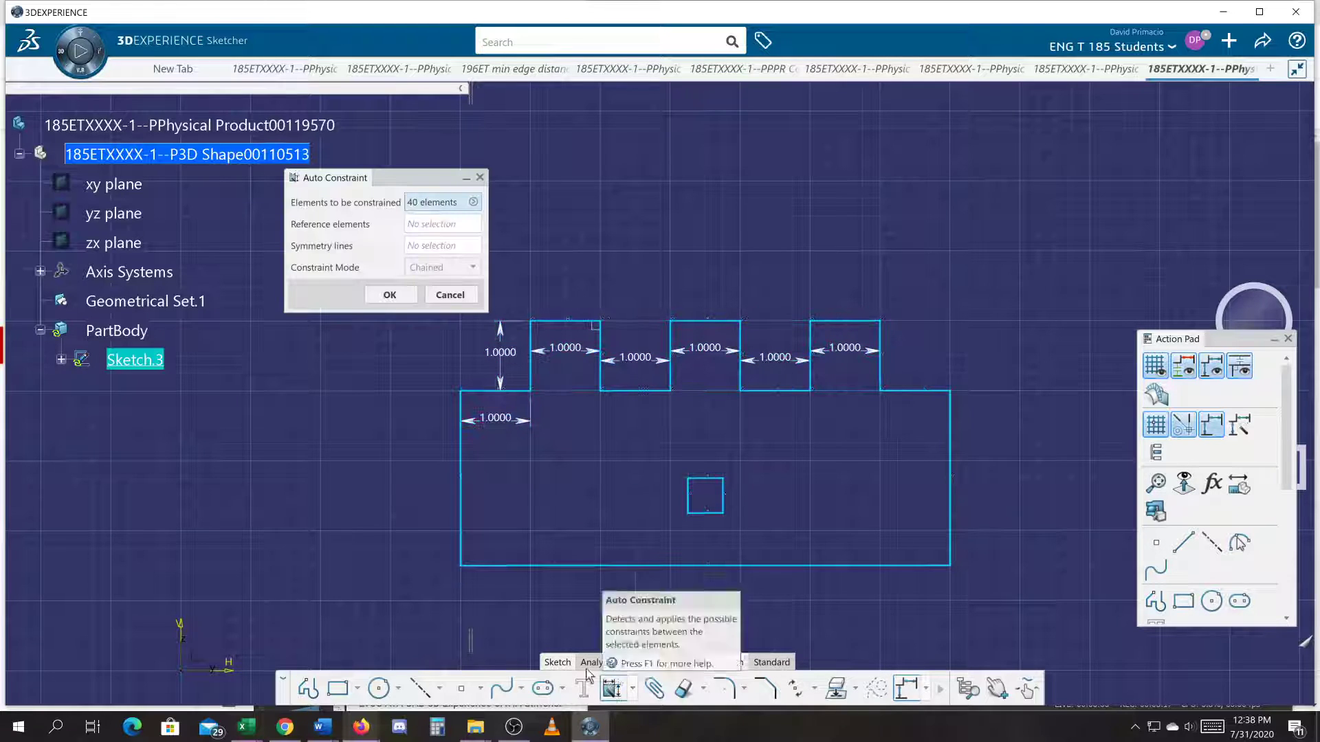
{"action": "left_click", "coordinate": [428, 229]}
{"action": "left_click", "coordinate": [461, 457]}
{"action": "left_click", "coordinate": [515, 566]}
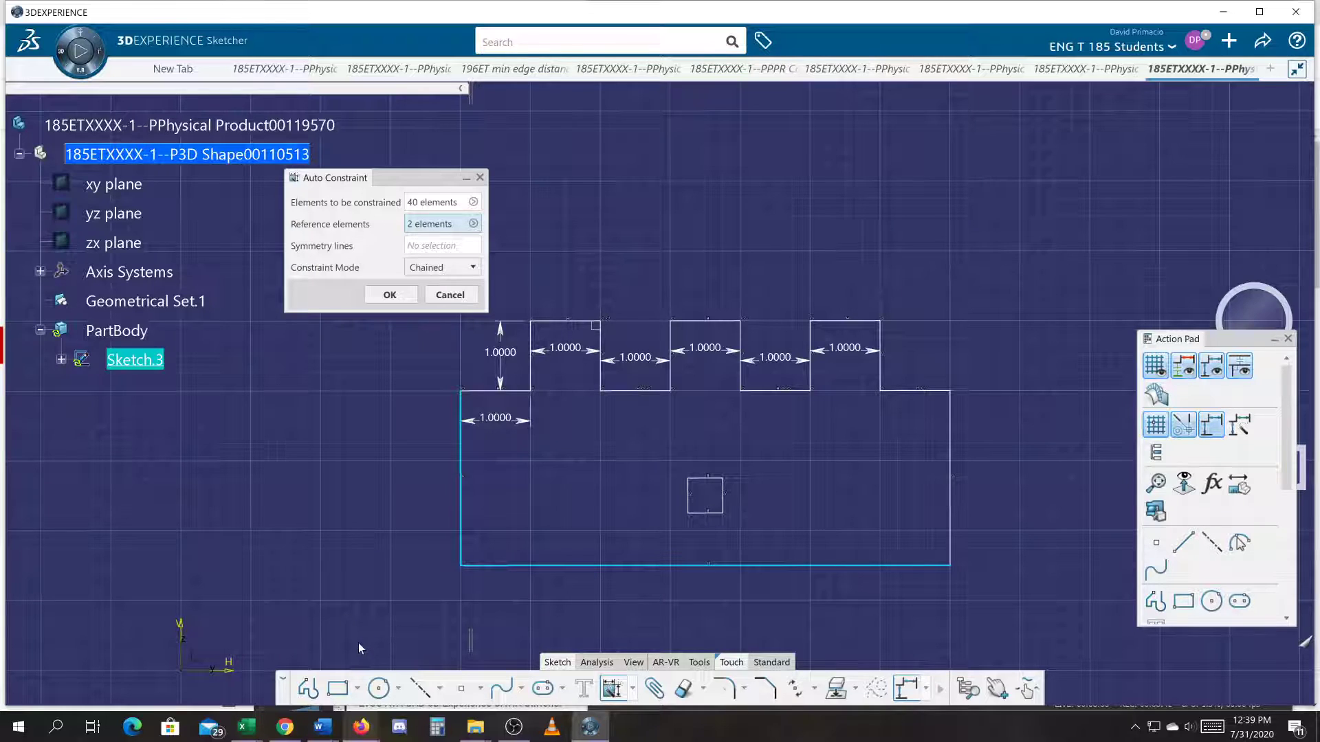
{"action": "left_click", "coordinate": [399, 297]}
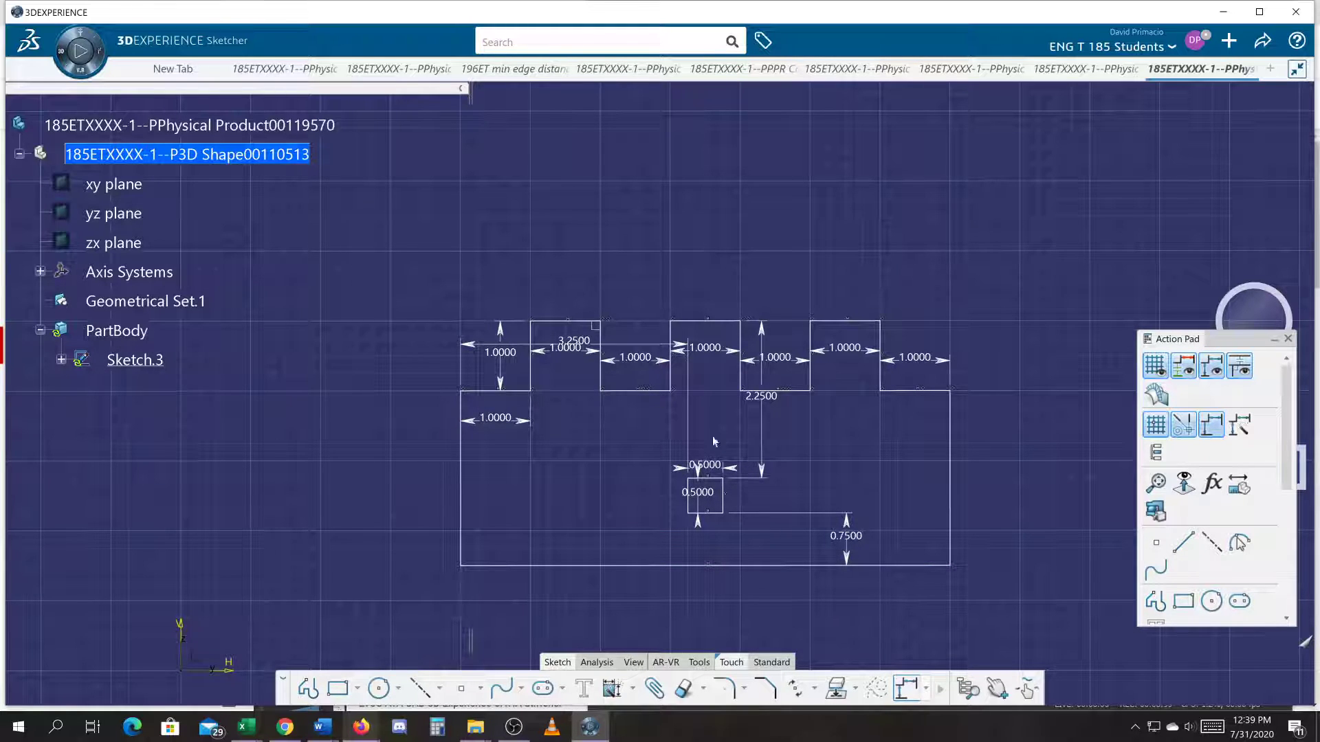
{"action": "left_click_drag", "start_coordinate": [756, 447], "coordinate": [233, 485]}
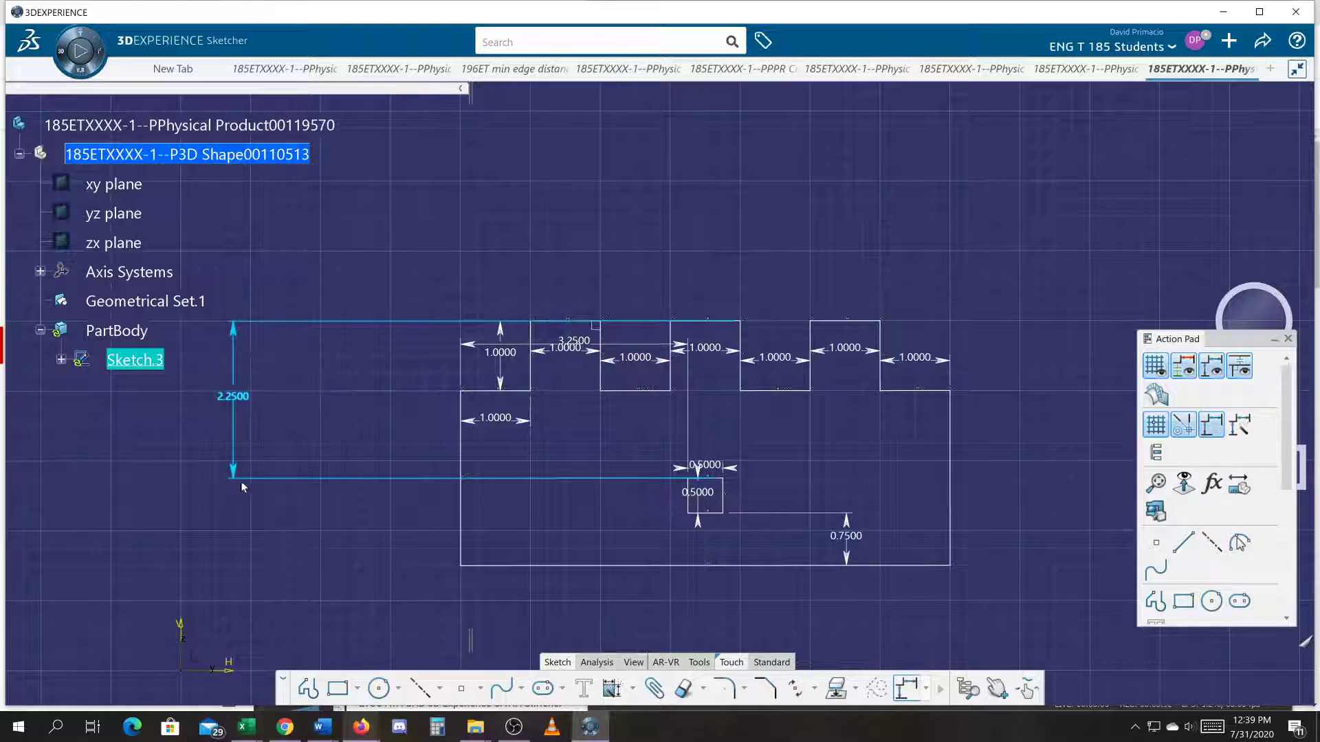
{"action": "mouse_move", "coordinate": [493, 350]}
{"action": "left_mouse_down"}
{"action": "mouse_move", "coordinate": [543, 632]}
{"action": "mouse_move", "coordinate": [539, 606]}
{"action": "left_mouse_up"}
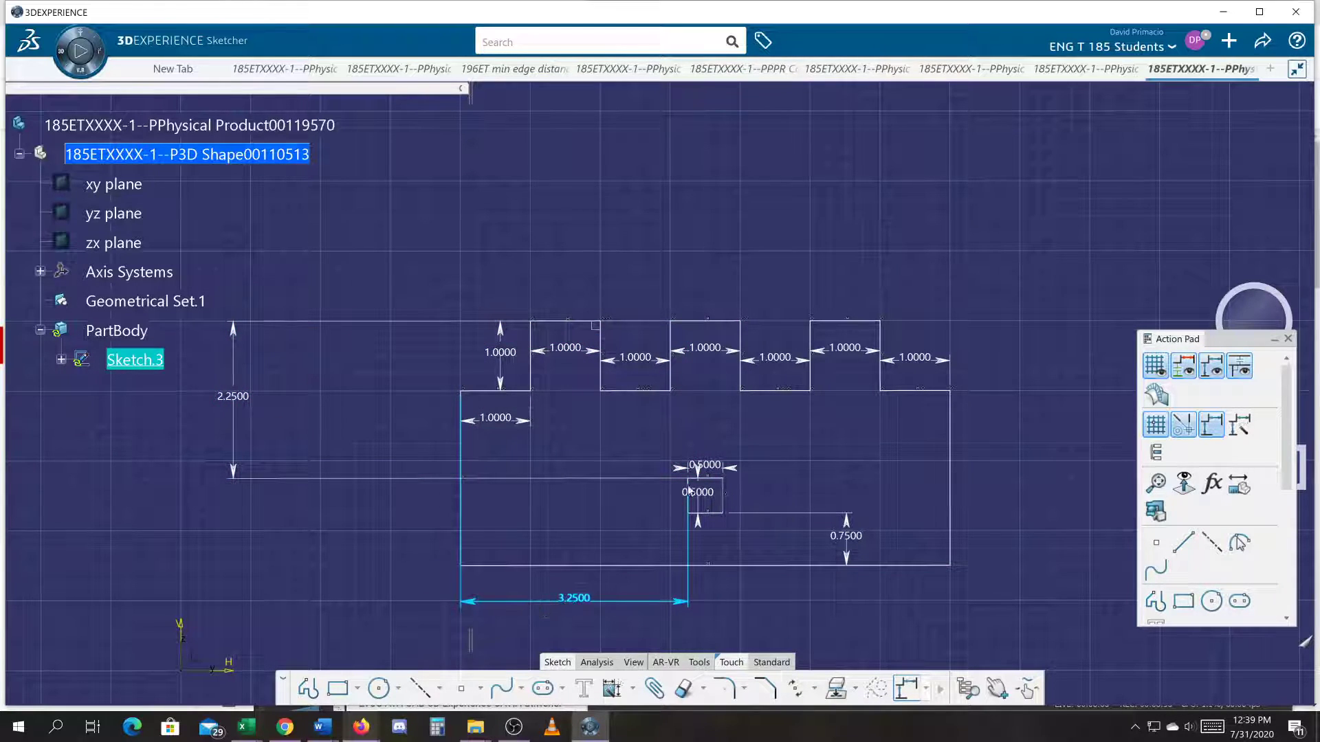
- Undo the window dimension moves and the Chained constraints on the whole sketch, and clear the selection
{"action": "key", "text": "ctrl+z"}
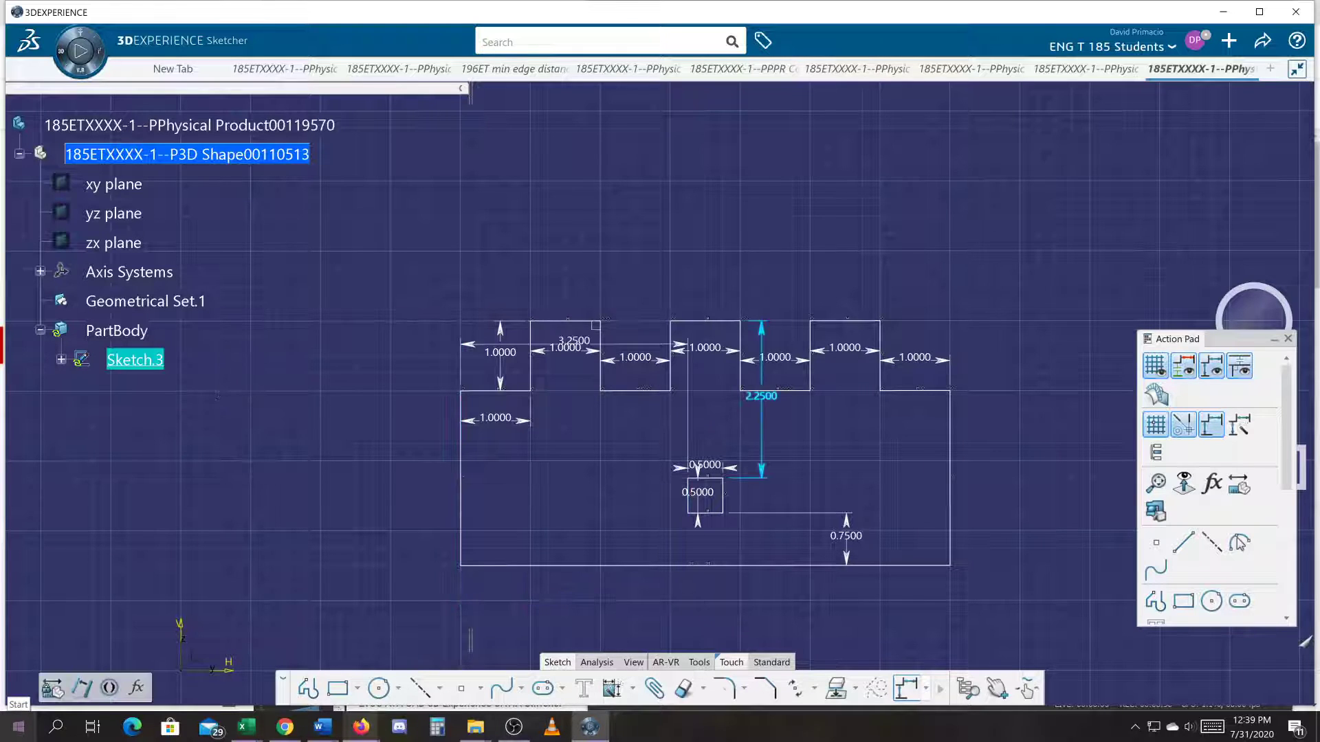
{"action": "key", "text": "ctrl+z"}
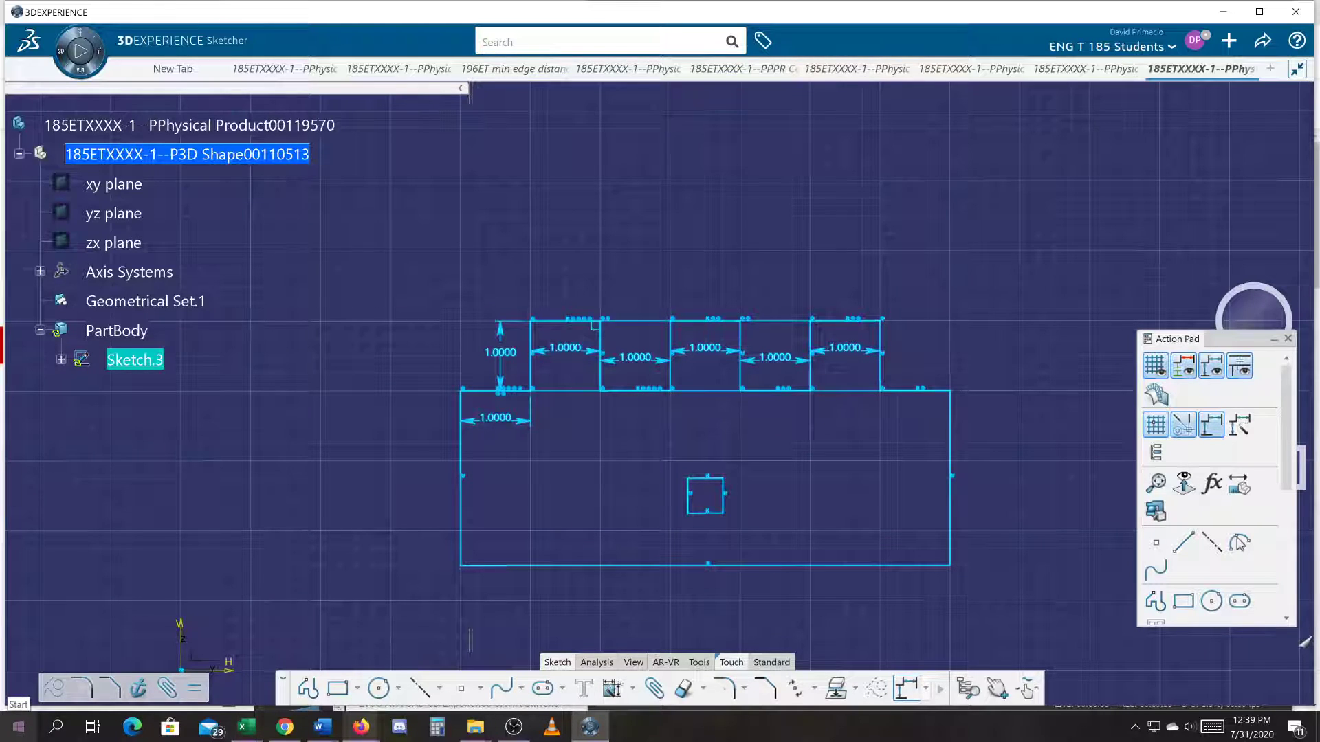
{"action": "left_click", "coordinate": [699, 541]}
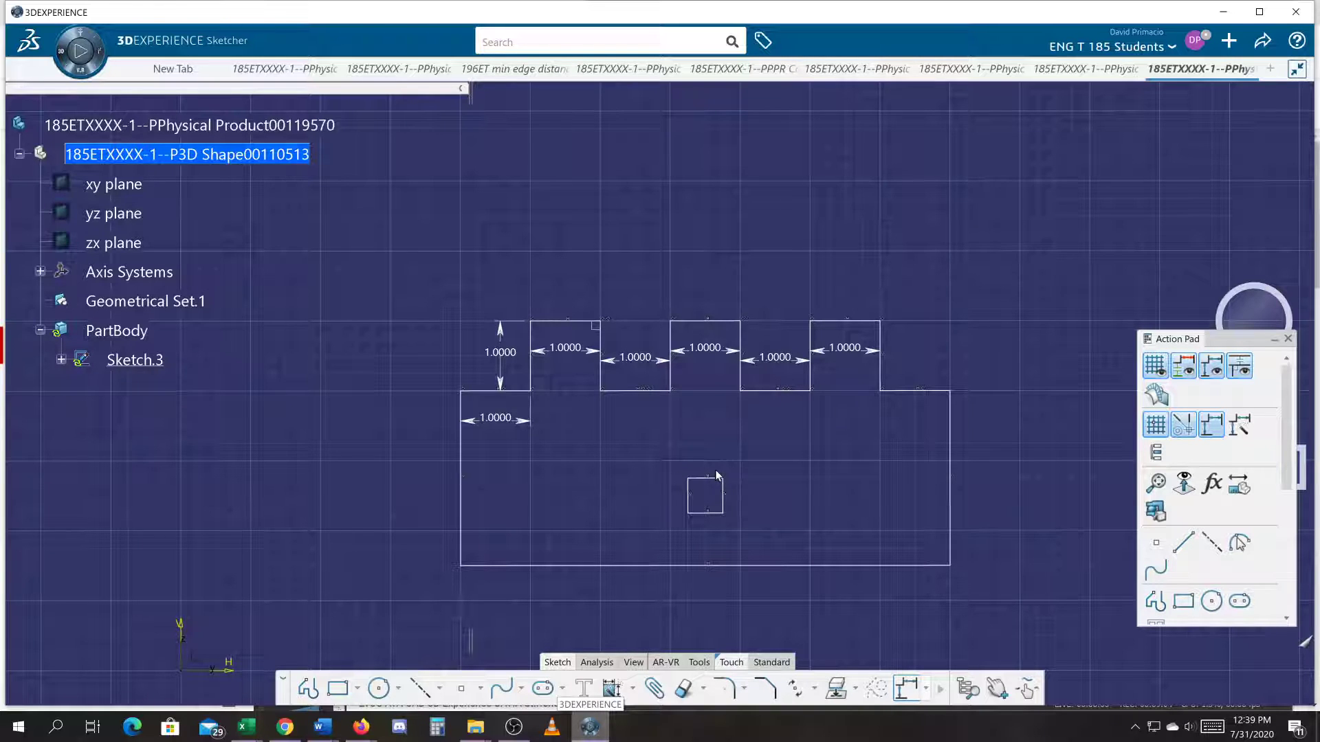
- Apply Auto Constraint to the window square together with the wall's bottom and left edges
{"action": "left_click_drag", "start_coordinate": [641, 448], "coordinate": [764, 528]}
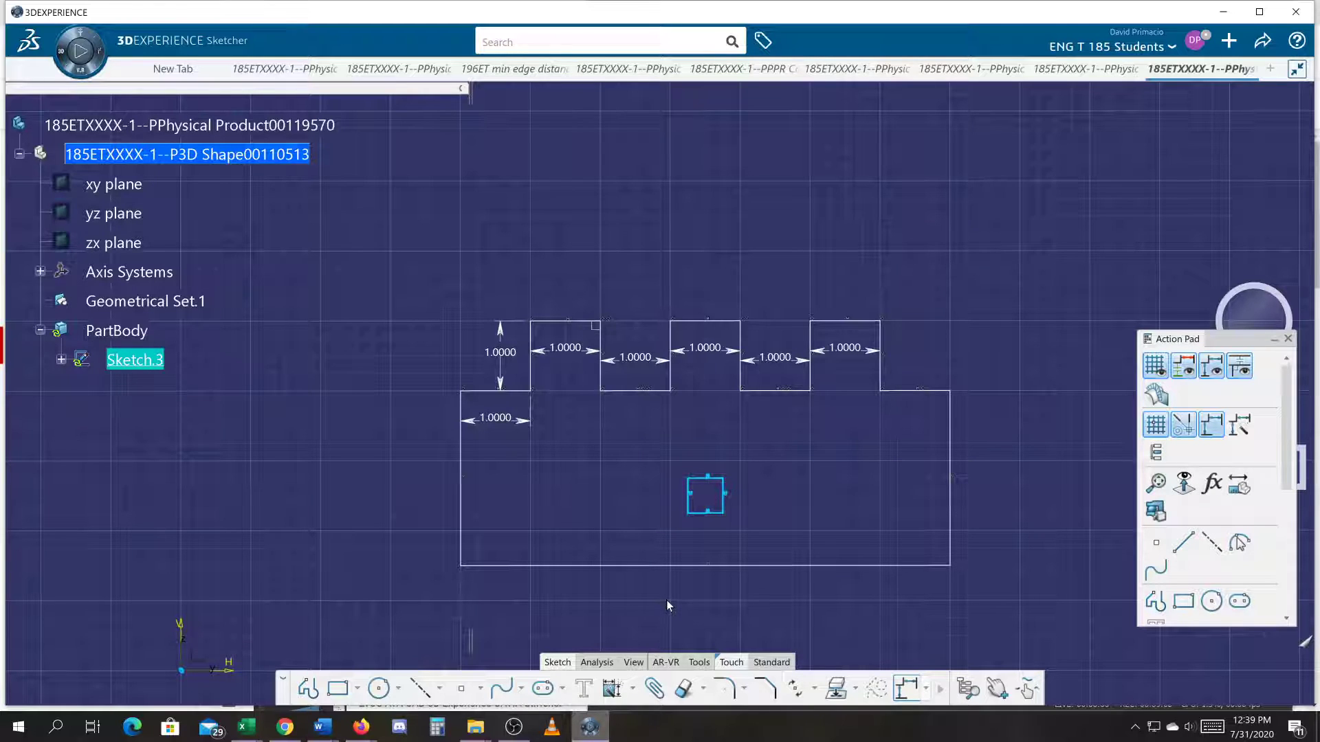
{"action": "left_click", "coordinate": [605, 566], "text": "ctrl"}
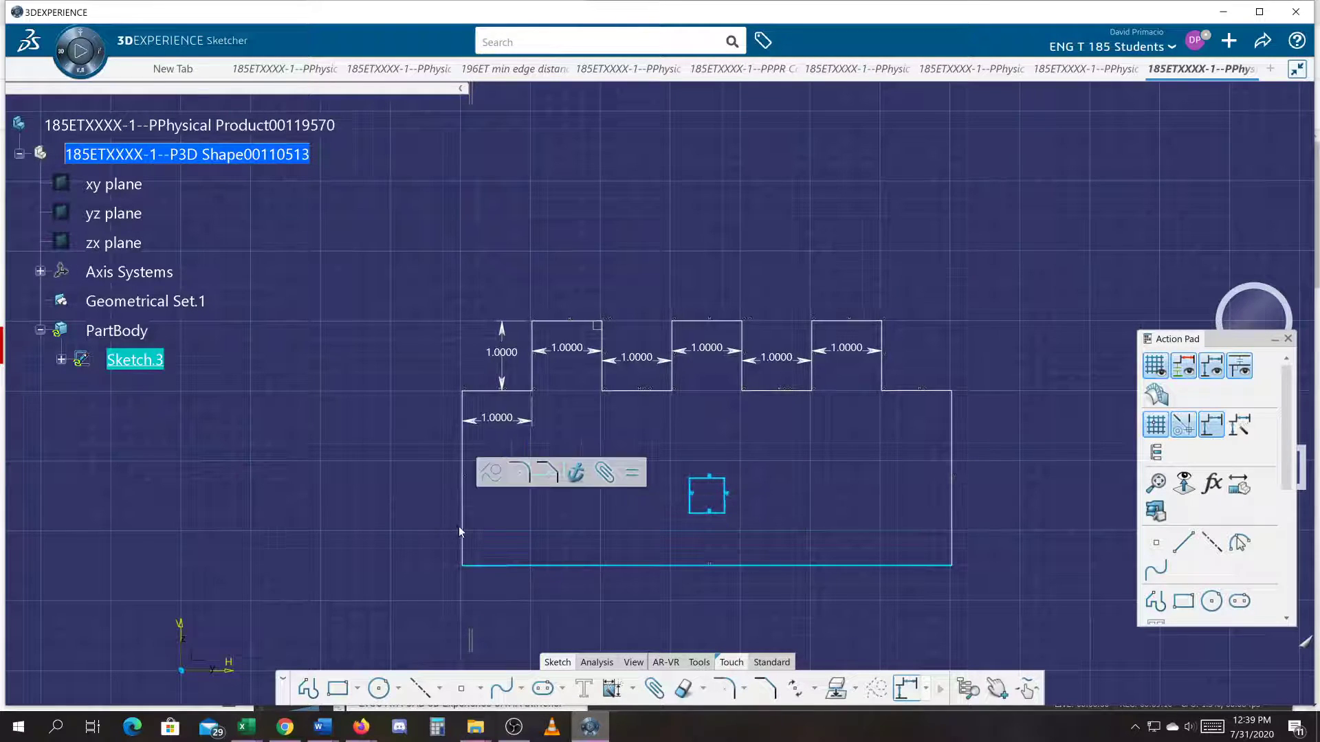
{"action": "left_click", "coordinate": [462, 530], "text": "ctrl"}
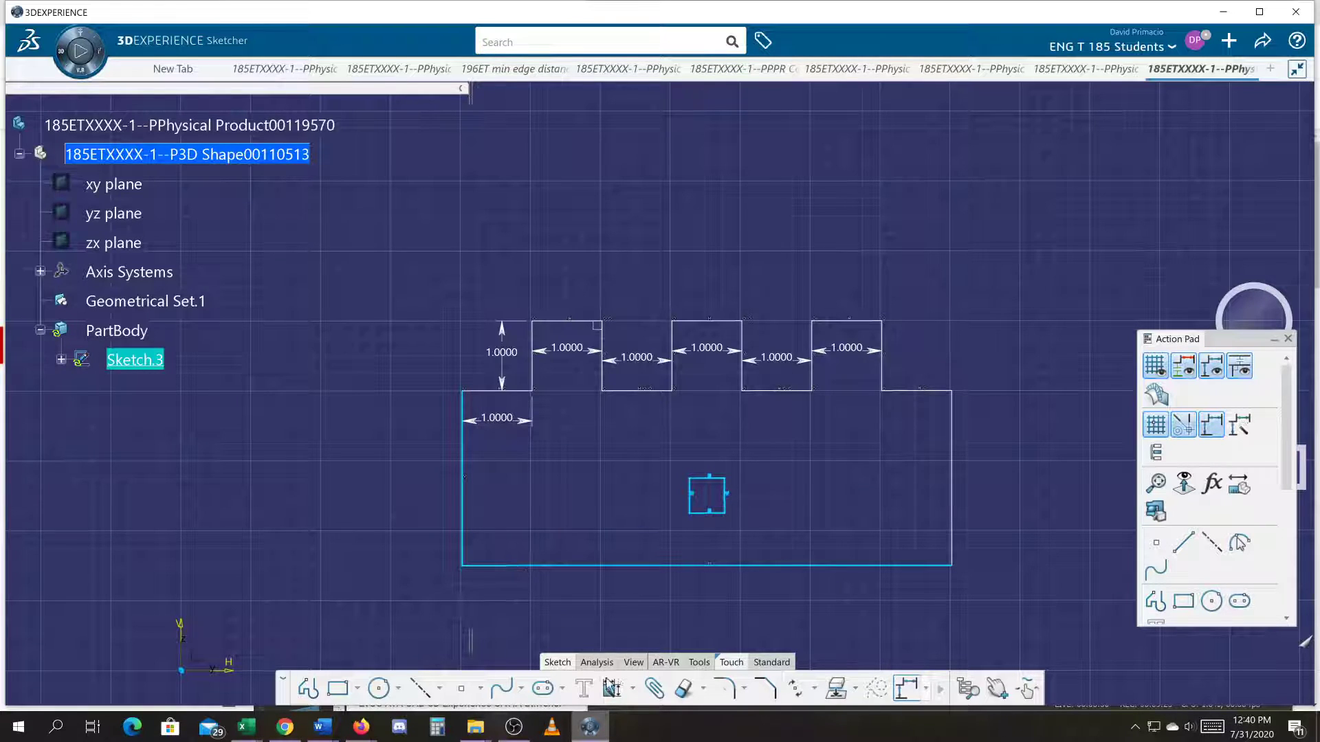
{"action": "left_click", "coordinate": [633, 689]}
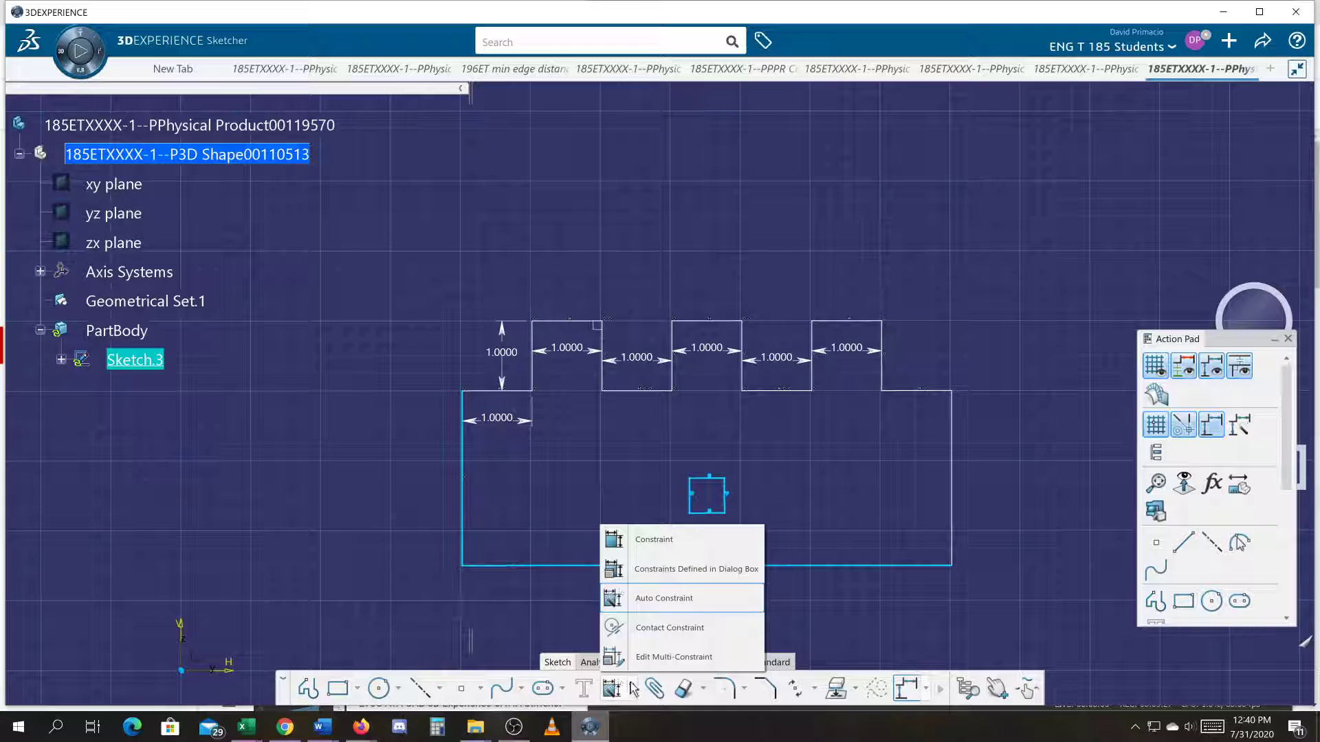
{"action": "left_click", "coordinate": [634, 600]}
{"action": "left_click", "coordinate": [383, 296]}
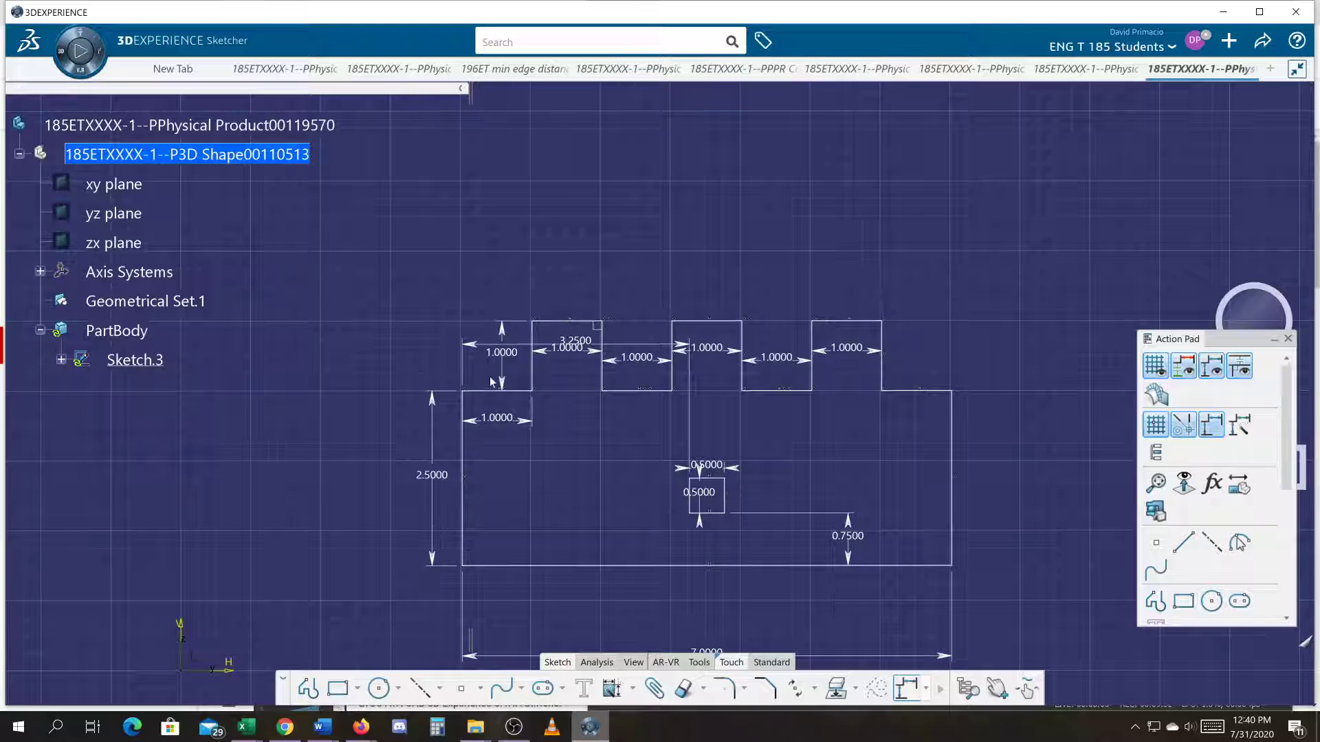
- Try to move the window's horizontal position dimension below the wall and shift its width dimension, undoing the changes
{"action": "left_click", "coordinate": [484, 348]}
{"action": "mouse_move", "coordinate": [483, 349]}
{"action": "left_mouse_down"}
{"action": "mouse_move", "coordinate": [505, 605]}
{"action": "mouse_move", "coordinate": [521, 606]}
{"action": "left_mouse_up"}
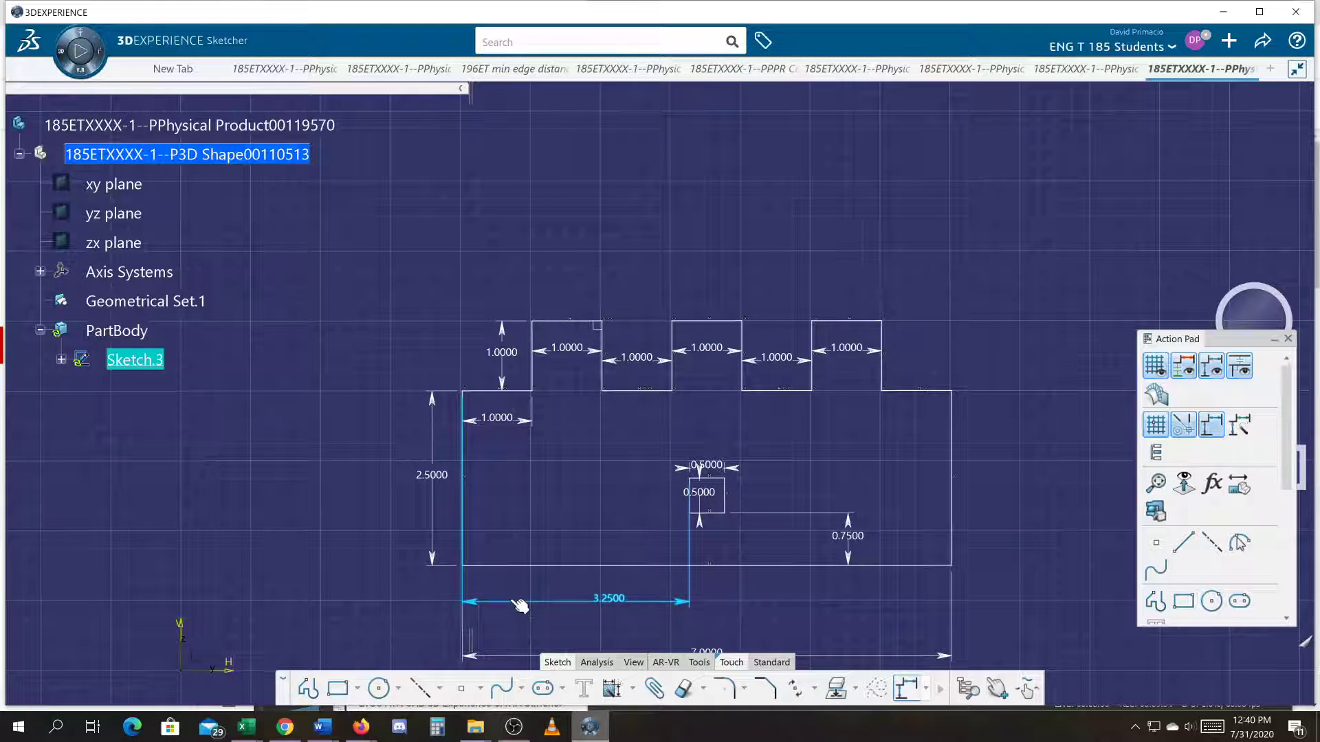
{"action": "left_click_drag", "start_coordinate": [675, 467], "coordinate": [678, 582]}
{"action": "key", "text": "ctrl+z"}
{"action": "key", "text": "ctrl+z"}
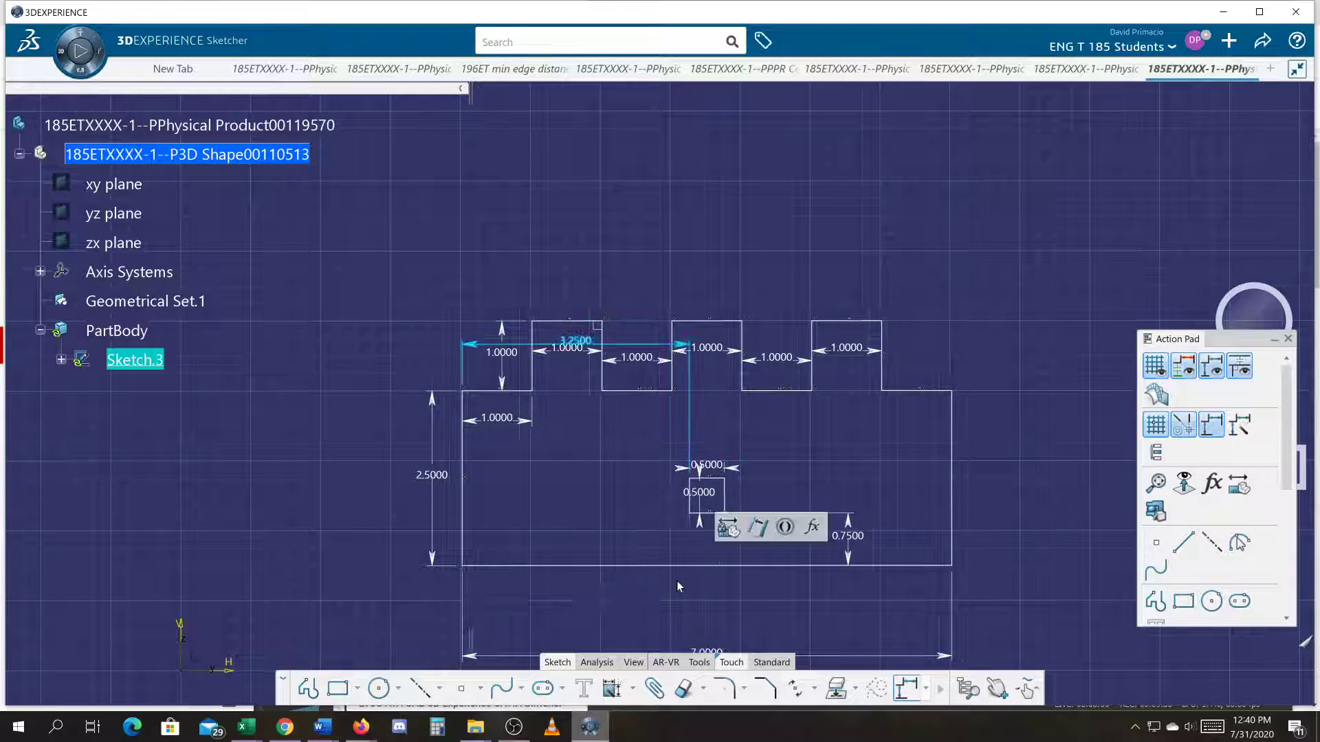
{"action": "double_click", "coordinate": [645, 346]}
{"action": "left_click_drag", "start_coordinate": [652, 353], "coordinate": [656, 608]}
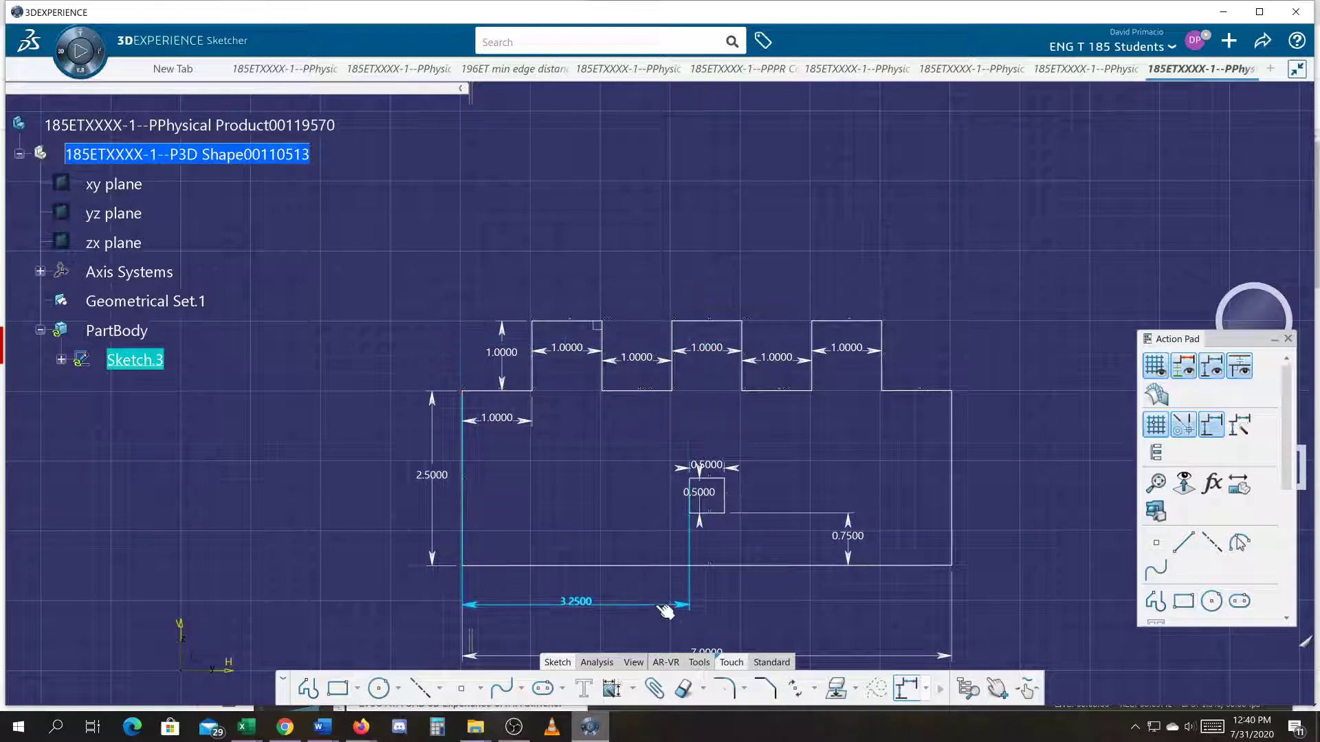
{"action": "left_click_drag", "start_coordinate": [740, 473], "coordinate": [823, 460]}
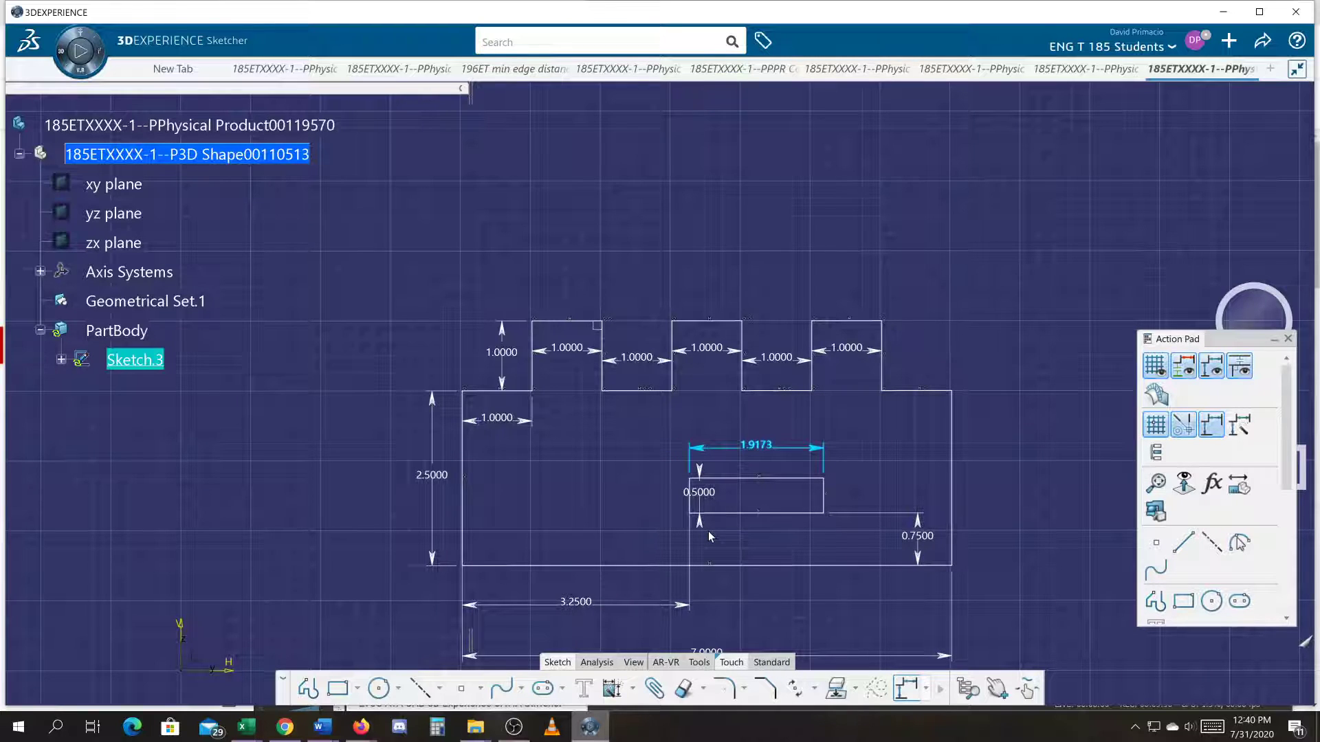
{"action": "key", "text": "ctrl+z"}
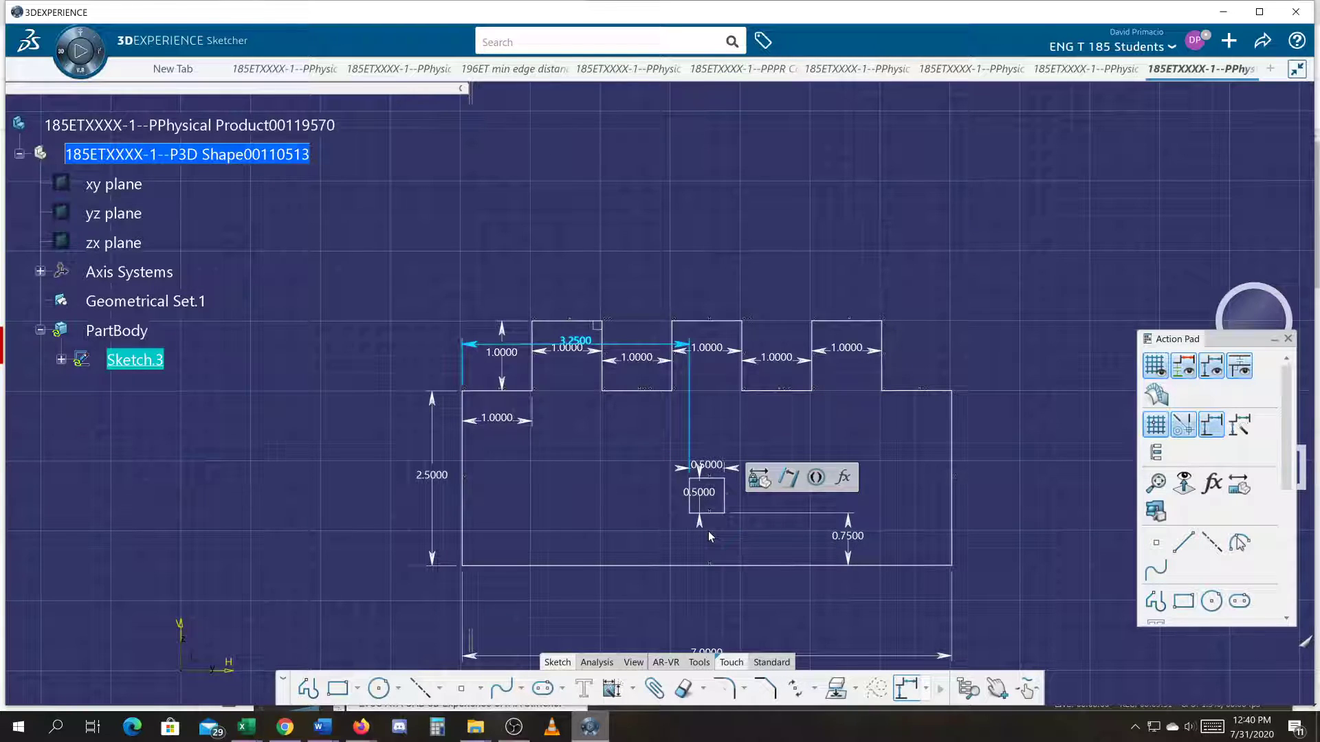
- Place the window's width and horizontal position dimensions below the wall, with the width text clear of the position dimension
{"action": "left_click", "coordinate": [705, 467]}
{"action": "left_click_drag", "start_coordinate": [708, 466], "coordinate": [717, 619]}
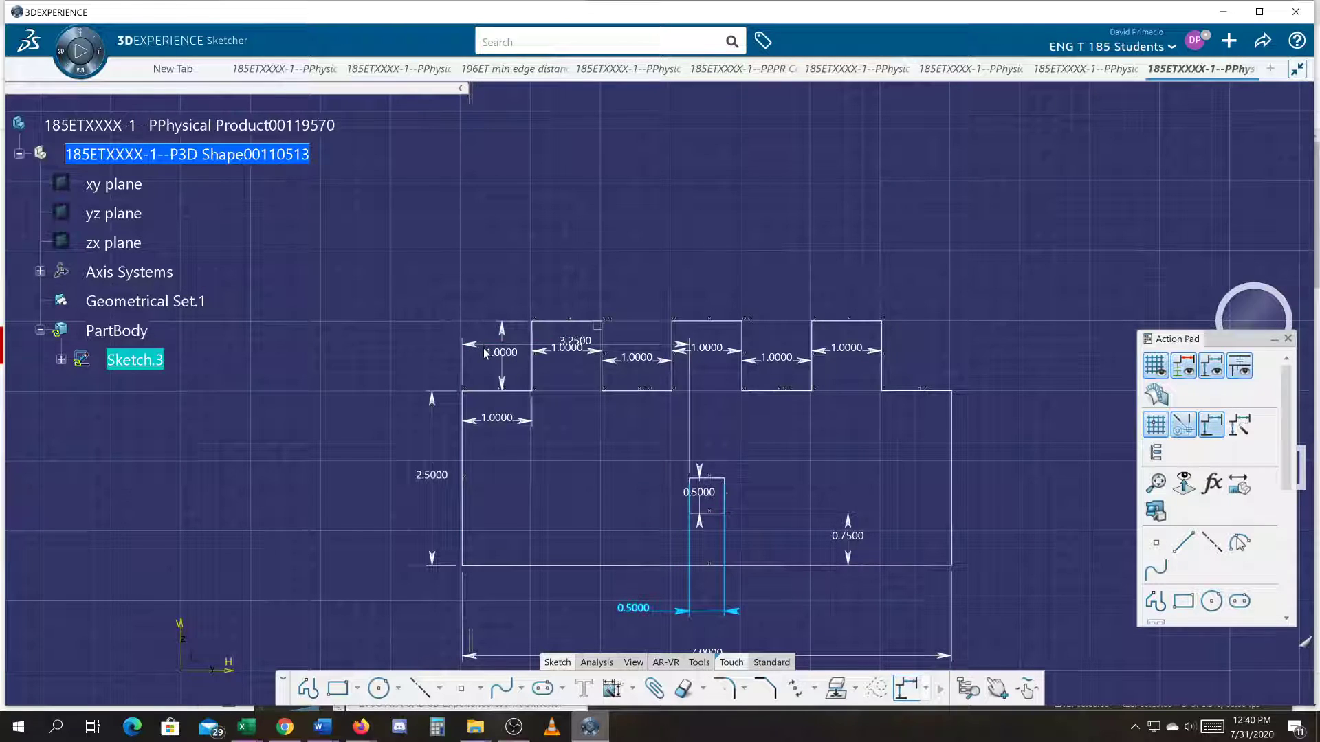
{"action": "left_click_drag", "start_coordinate": [483, 345], "coordinate": [493, 612]}
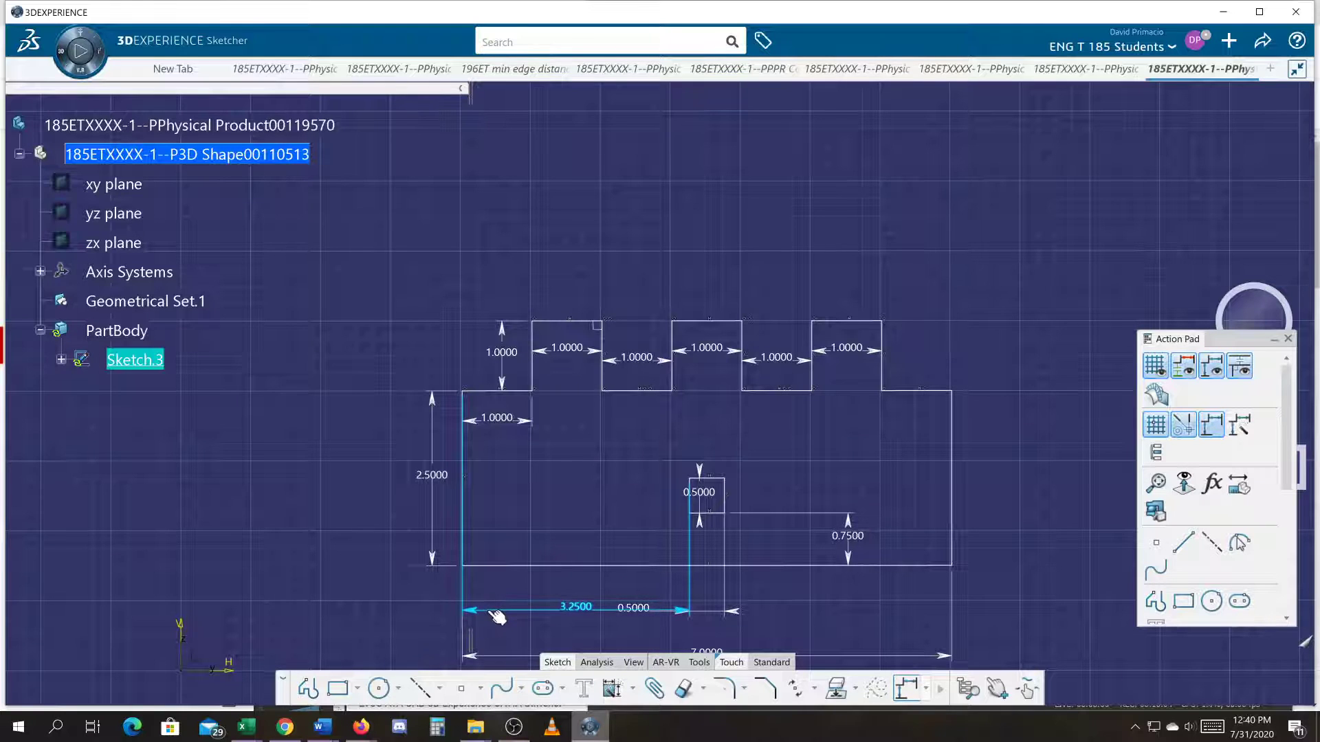
{"action": "left_click_drag", "start_coordinate": [625, 614], "coordinate": [792, 611]}
{"action": "left_click", "coordinate": [754, 627]}
- Line up the window's height dimension and its distance from the wall's bottom edge in one column between the window and the wall's left edge
{"action": "middle_click_drag", "start_coordinate": [632, 579], "coordinate": [624, 486]}
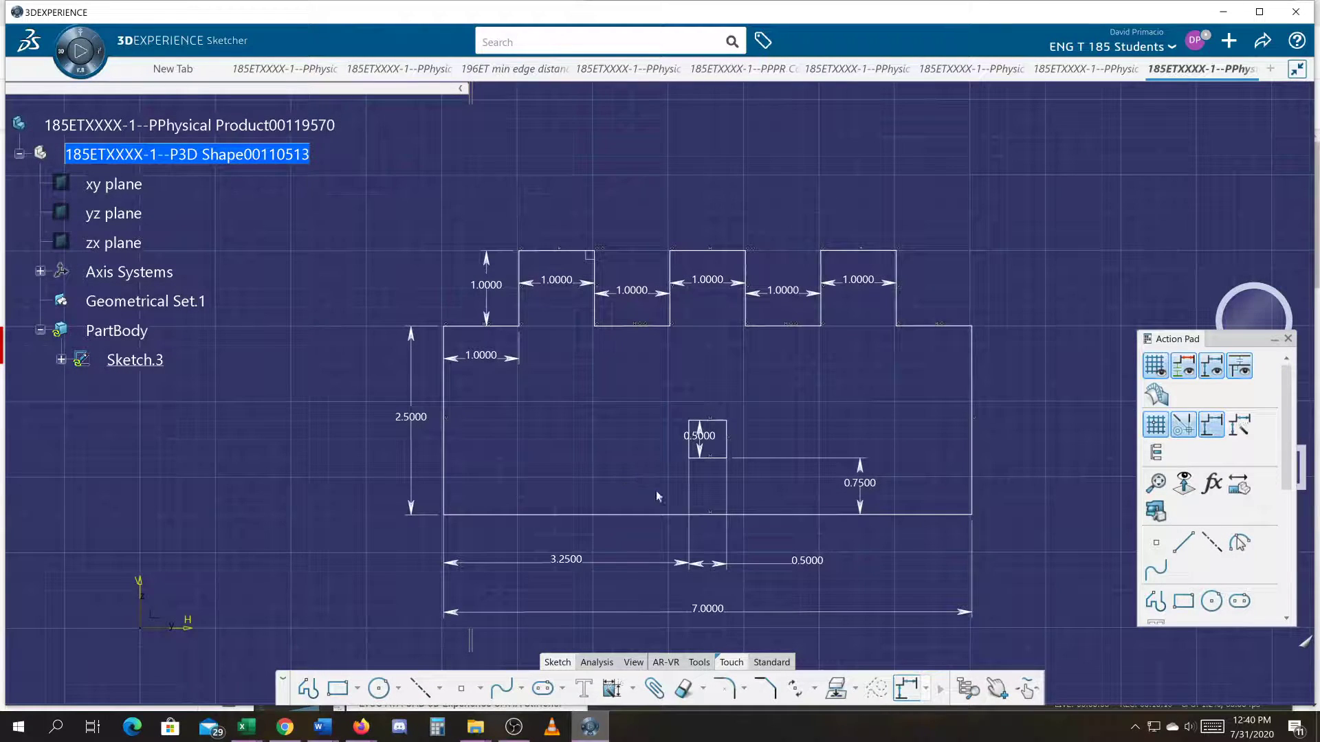
{"action": "left_click", "coordinate": [862, 506]}
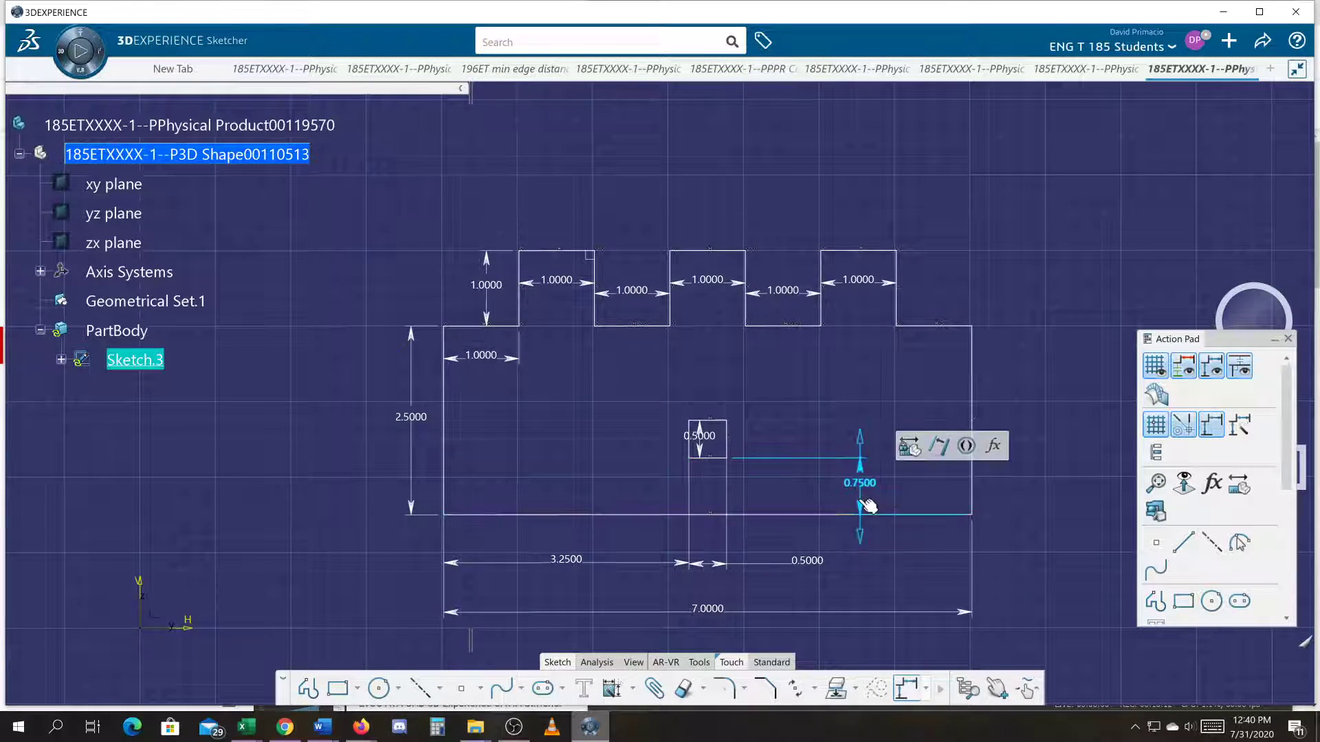
{"action": "left_click_drag", "start_coordinate": [868, 506], "coordinate": [616, 507]}
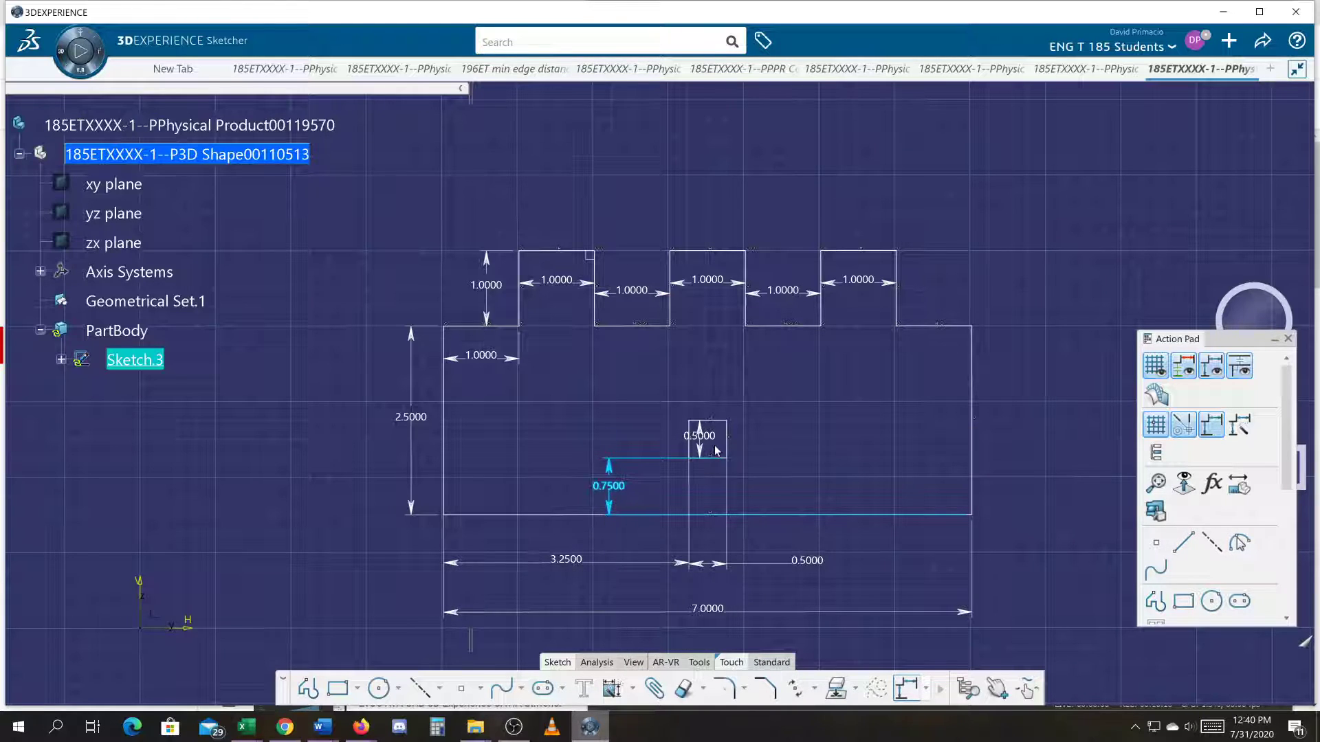
{"action": "scroll", "coordinate": [646, 515], "scroll_direction": "up", "scroll_amount": 4}
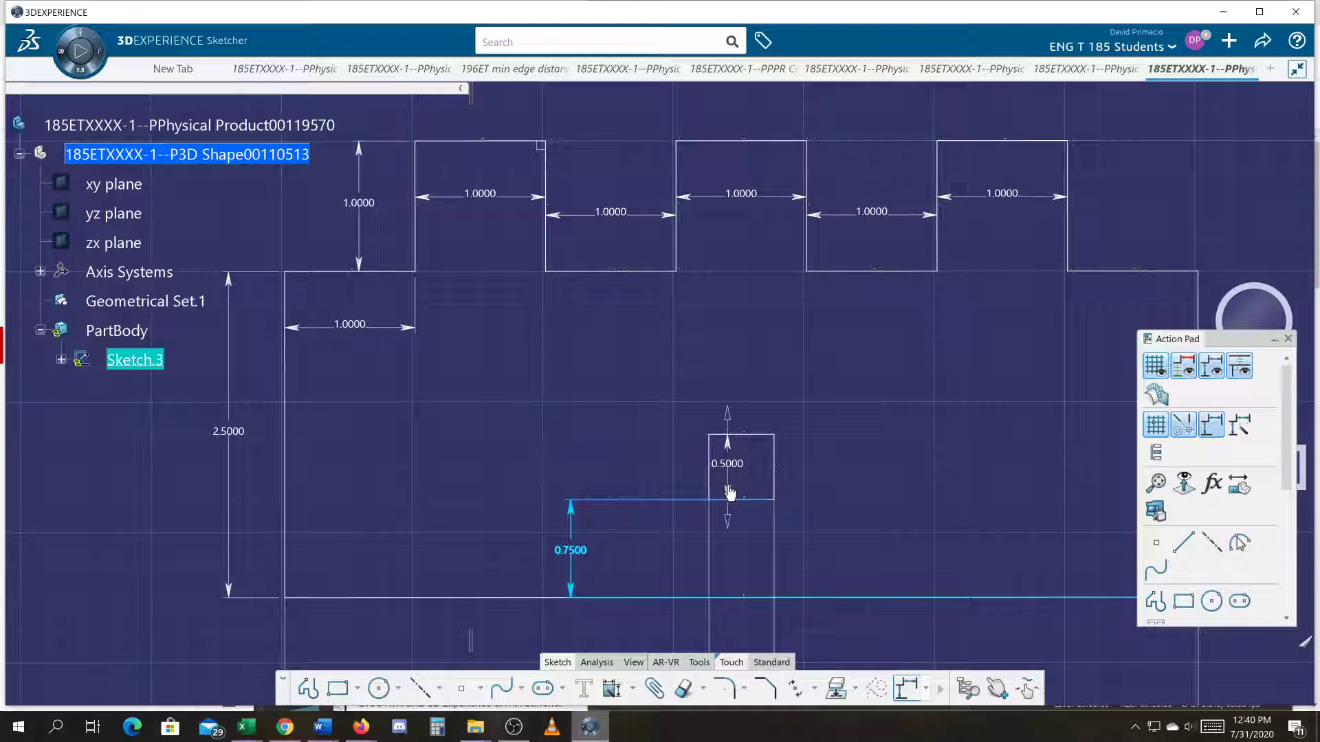
{"action": "left_click", "coordinate": [731, 490]}
{"action": "left_click_drag", "start_coordinate": [735, 489], "coordinate": [579, 495]}
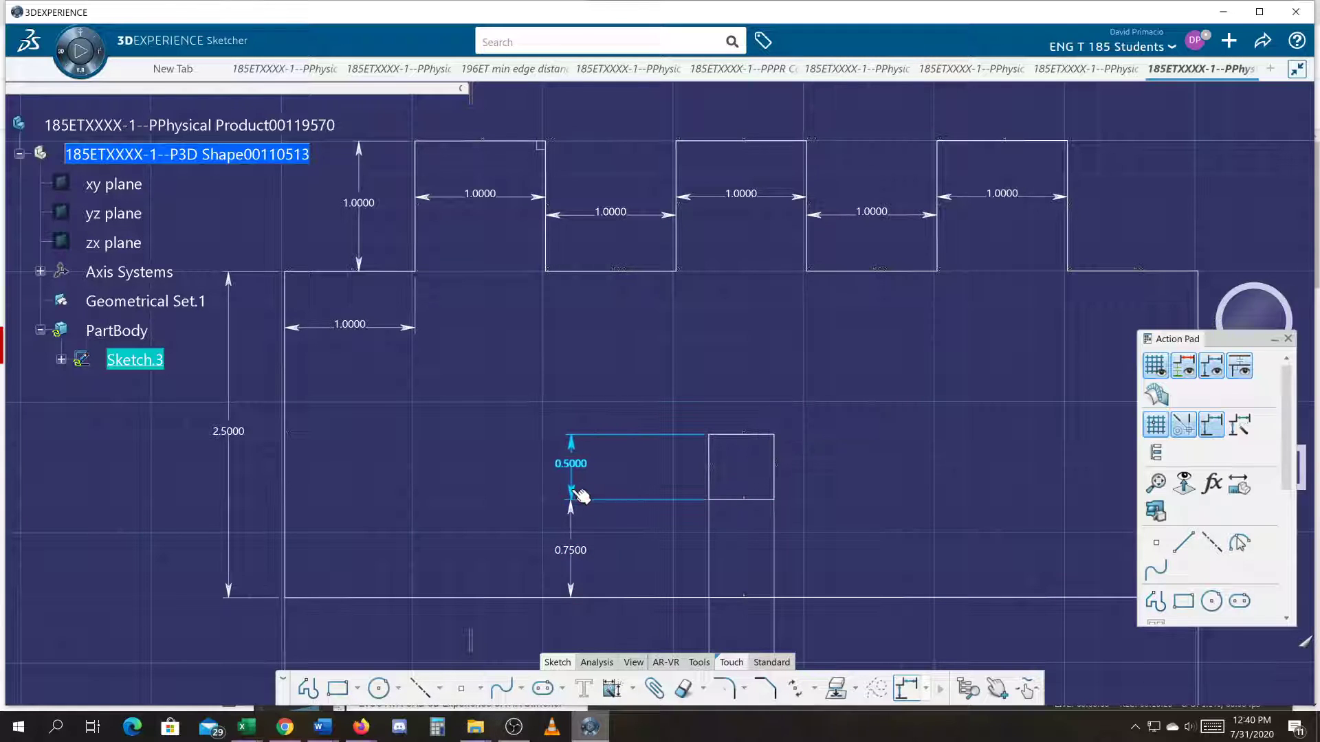
{"action": "left_click", "coordinate": [633, 536]}
- Open the window's position and size dimensions in turn to examine their values
{"action": "scroll", "coordinate": [633, 537], "scroll_direction": "down", "scroll_amount": 3}
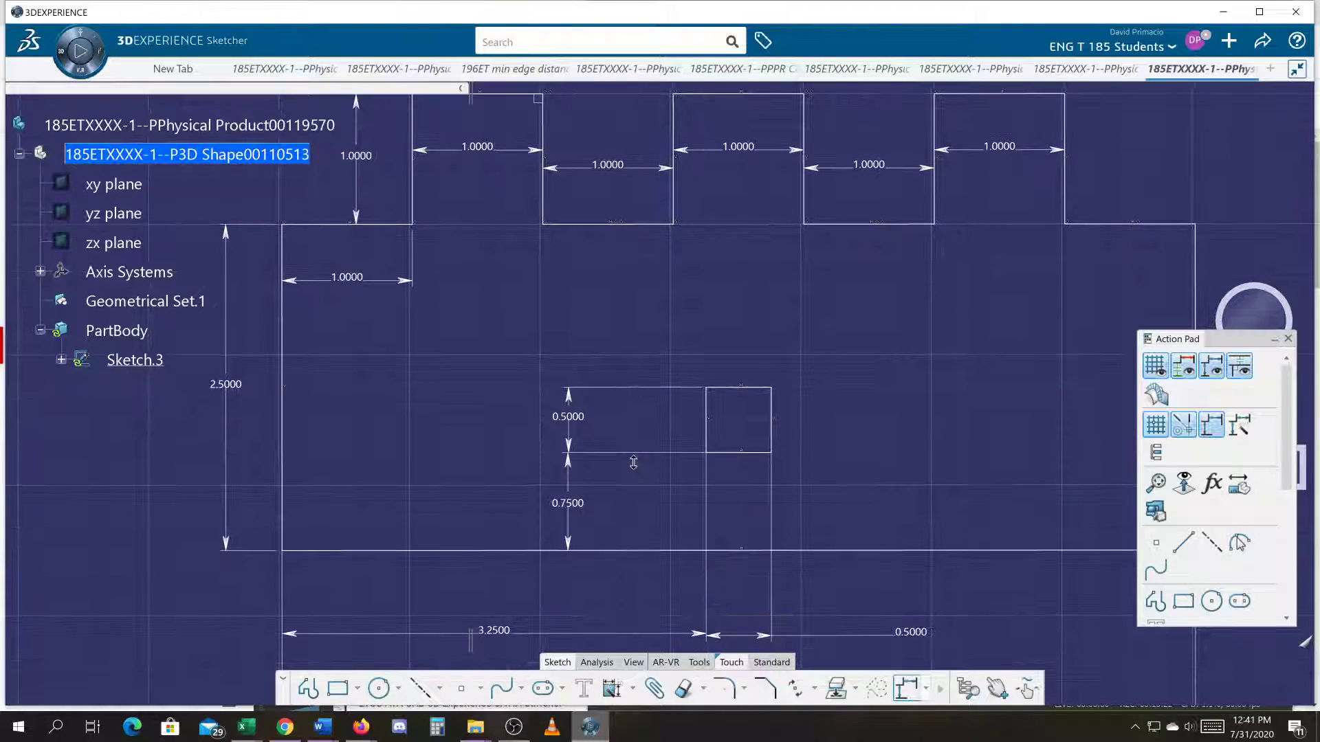
{"action": "scroll", "coordinate": [583, 549], "scroll_direction": "up", "scroll_amount": 2}
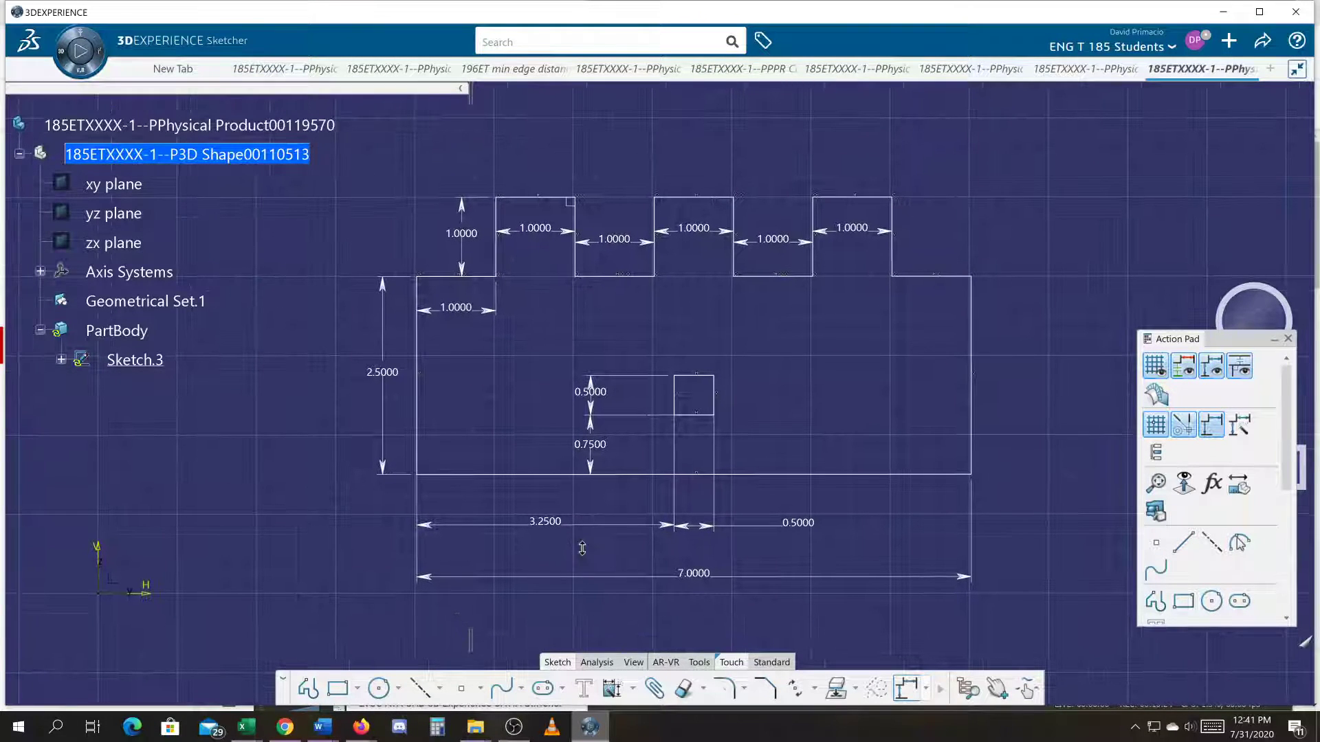
{"action": "double_click", "coordinate": [565, 535]}
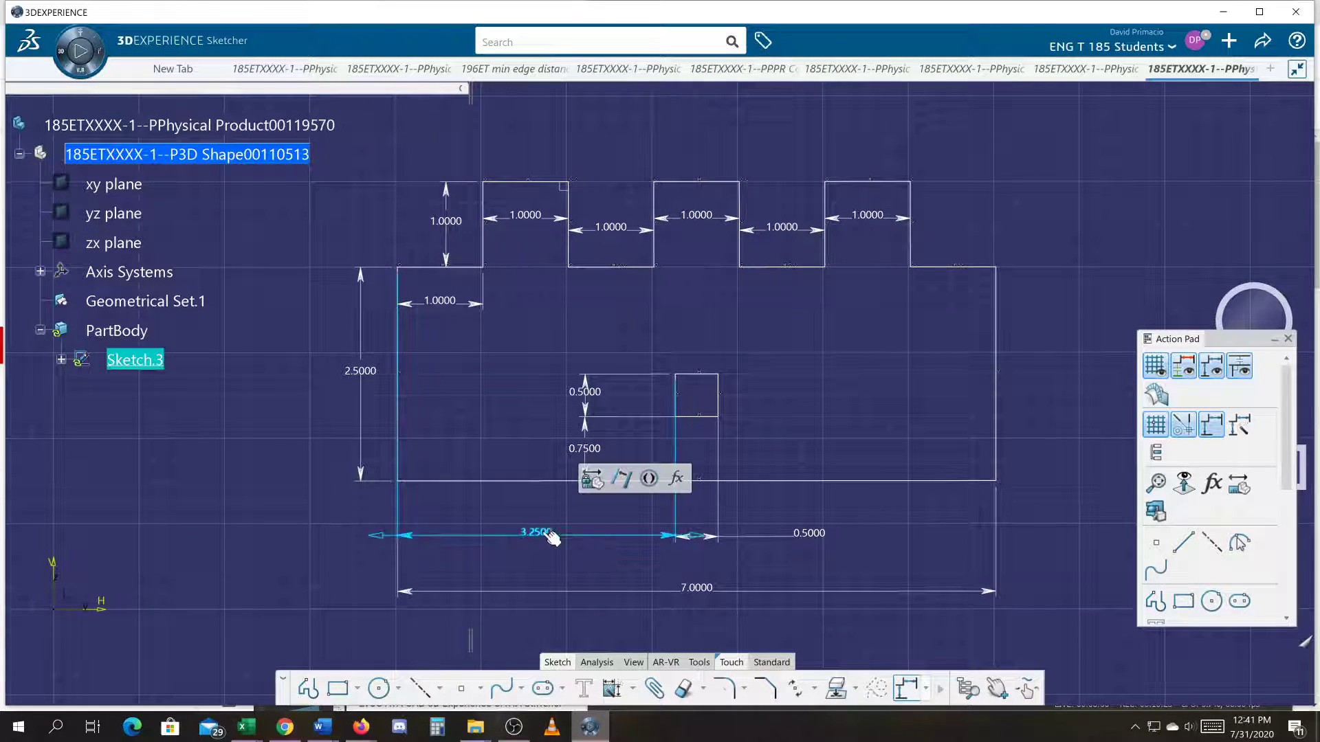
{"action": "double_click", "coordinate": [588, 449]}
{"action": "left_click", "coordinate": [790, 466]}
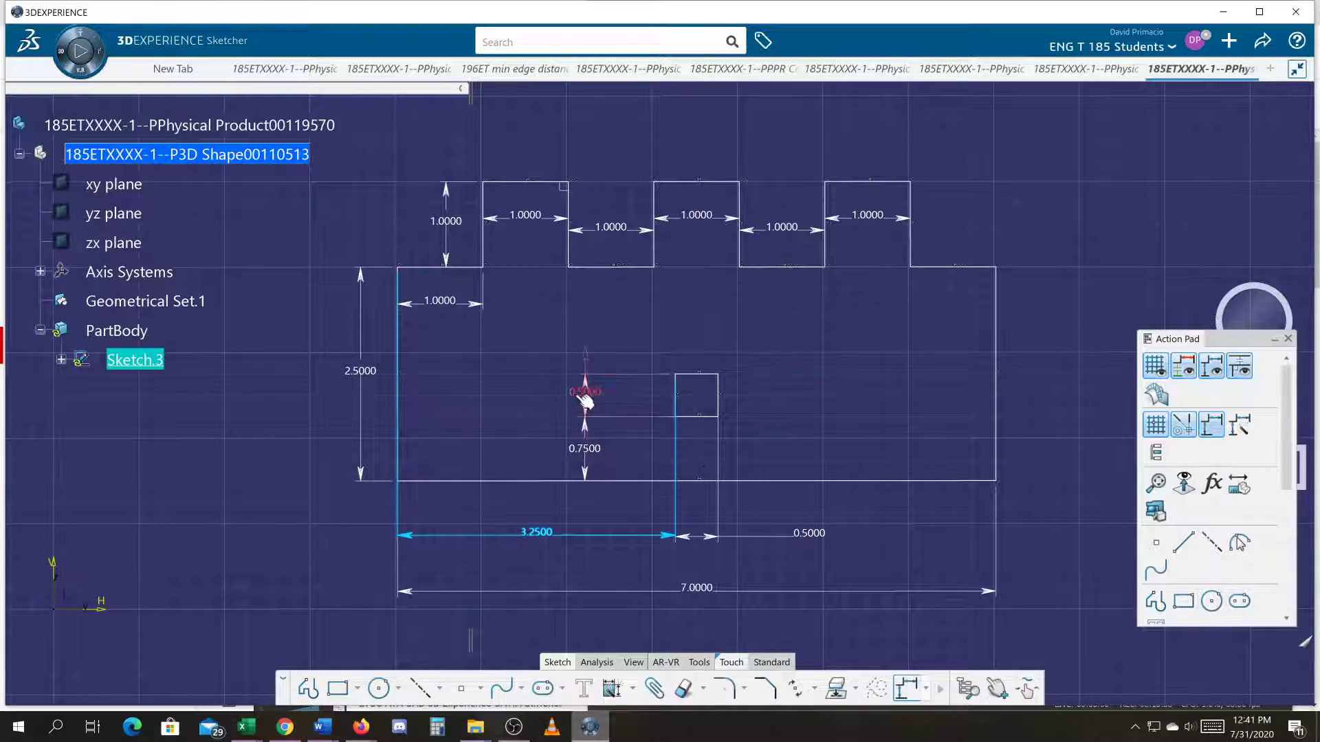
{"action": "double_click", "coordinate": [585, 402]}
{"action": "double_click", "coordinate": [804, 536]}
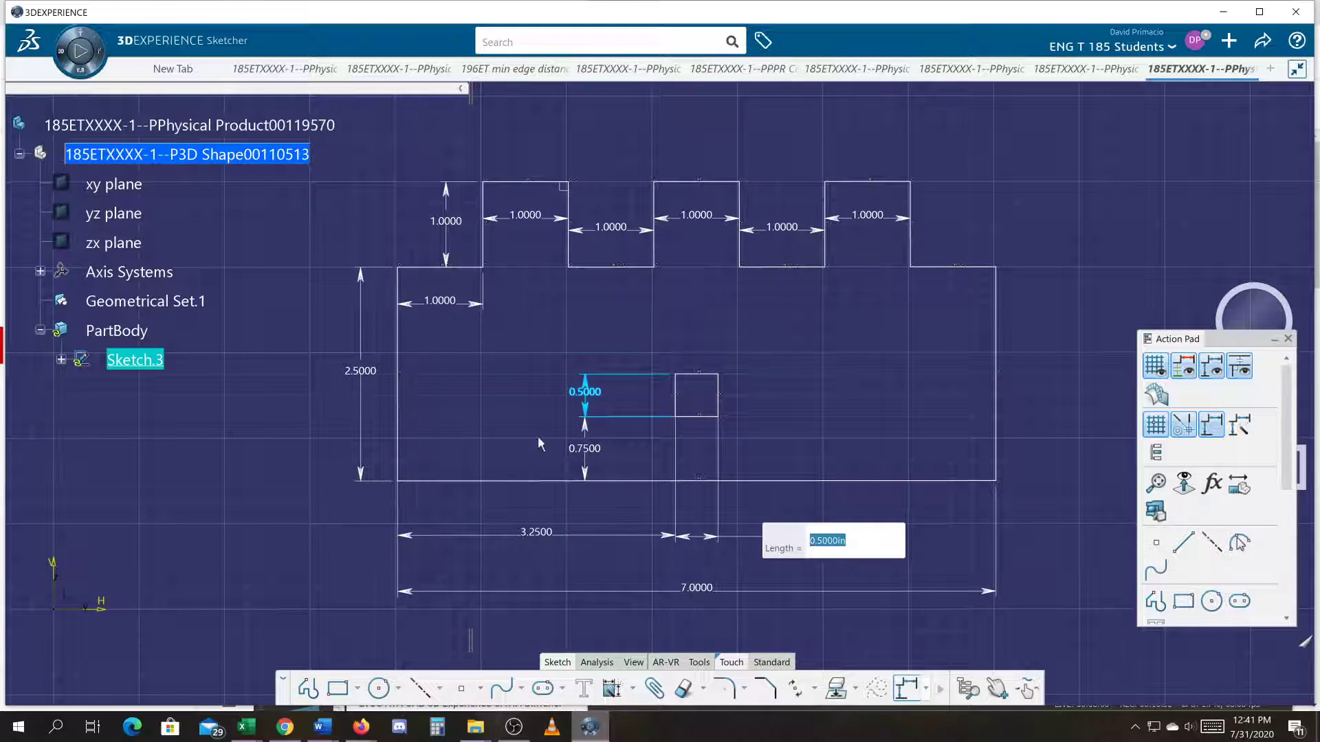
{"action": "key", "text": "Return"}
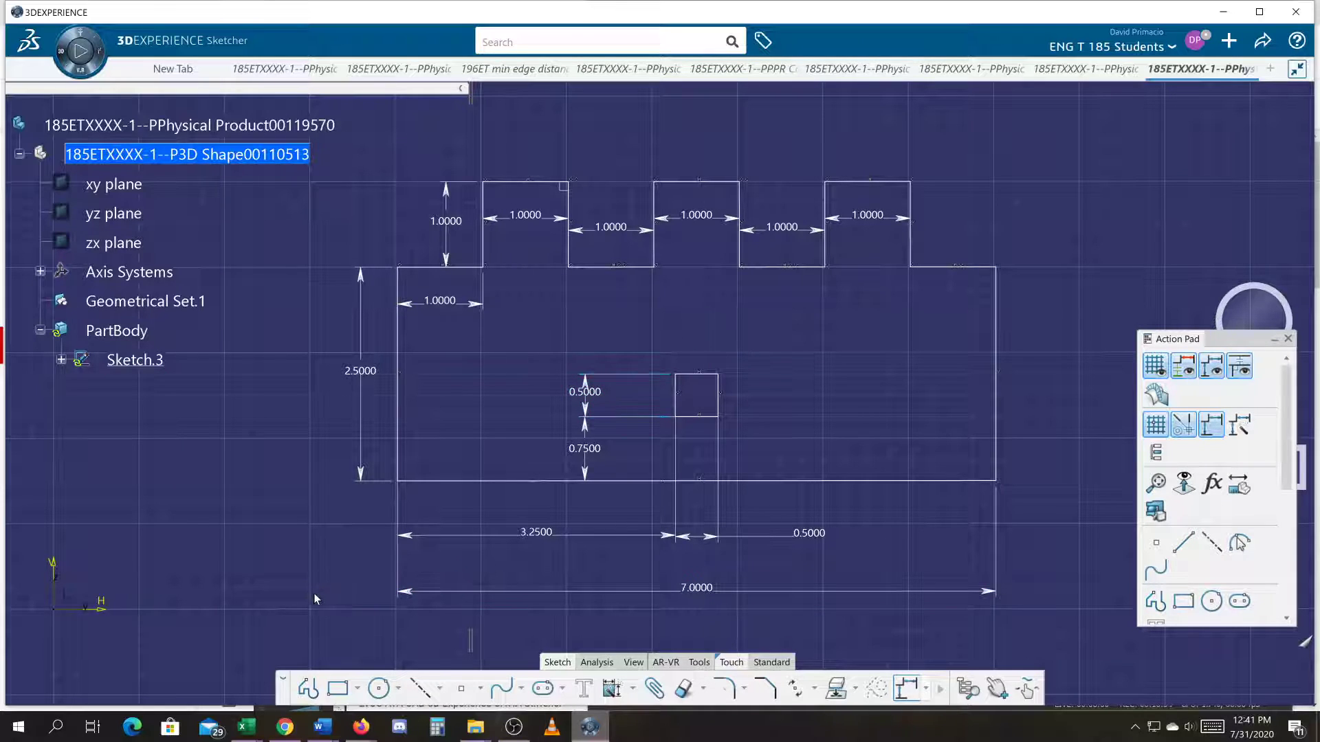
- Apply a Contact Constraint between the wall's bottom edge and the sketch's horizontal axis
{"action": "middle_click_drag", "start_coordinate": [281, 526], "coordinate": [280, 505]}
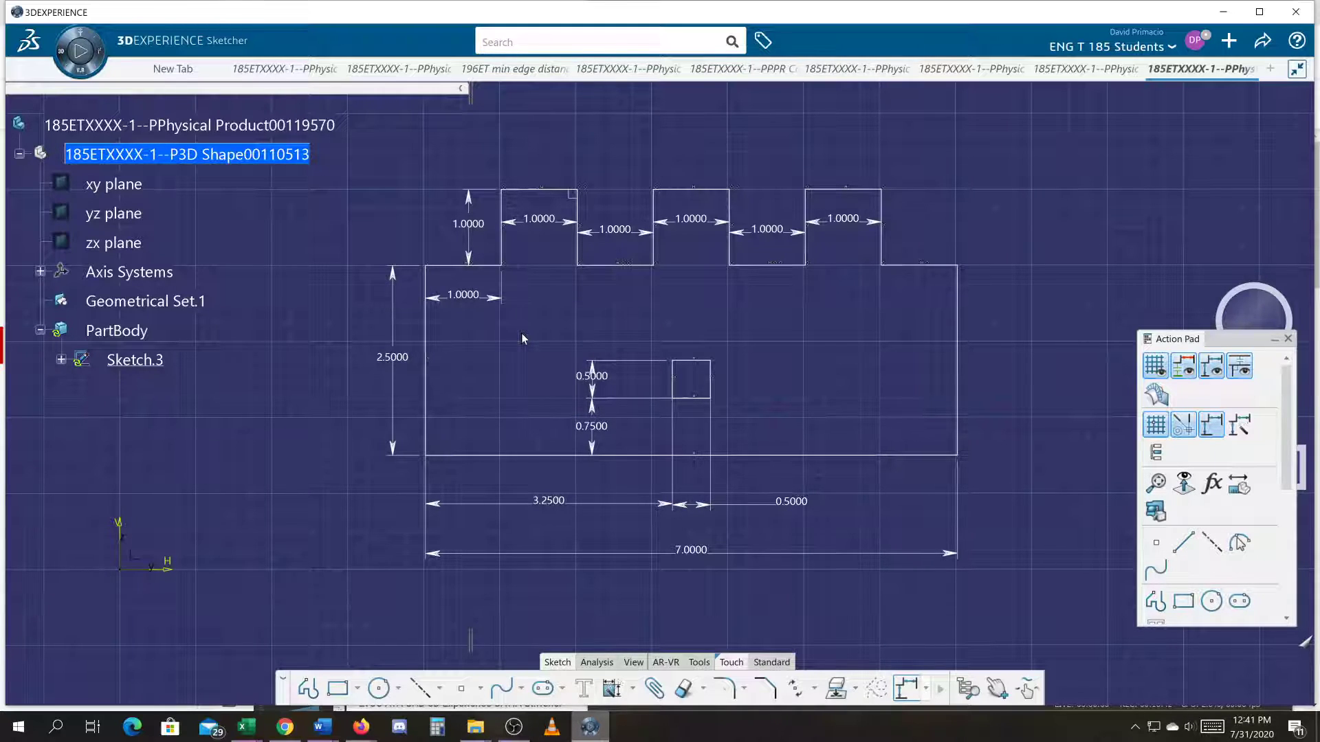
{"action": "mouse_move", "coordinate": [463, 565]}
{"action": "middle_mouse_down"}
{"action": "mouse_move", "coordinate": [418, 603]}
{"action": "mouse_move", "coordinate": [425, 593]}
{"action": "middle_mouse_up"}
{"action": "left_click", "coordinate": [632, 688]}
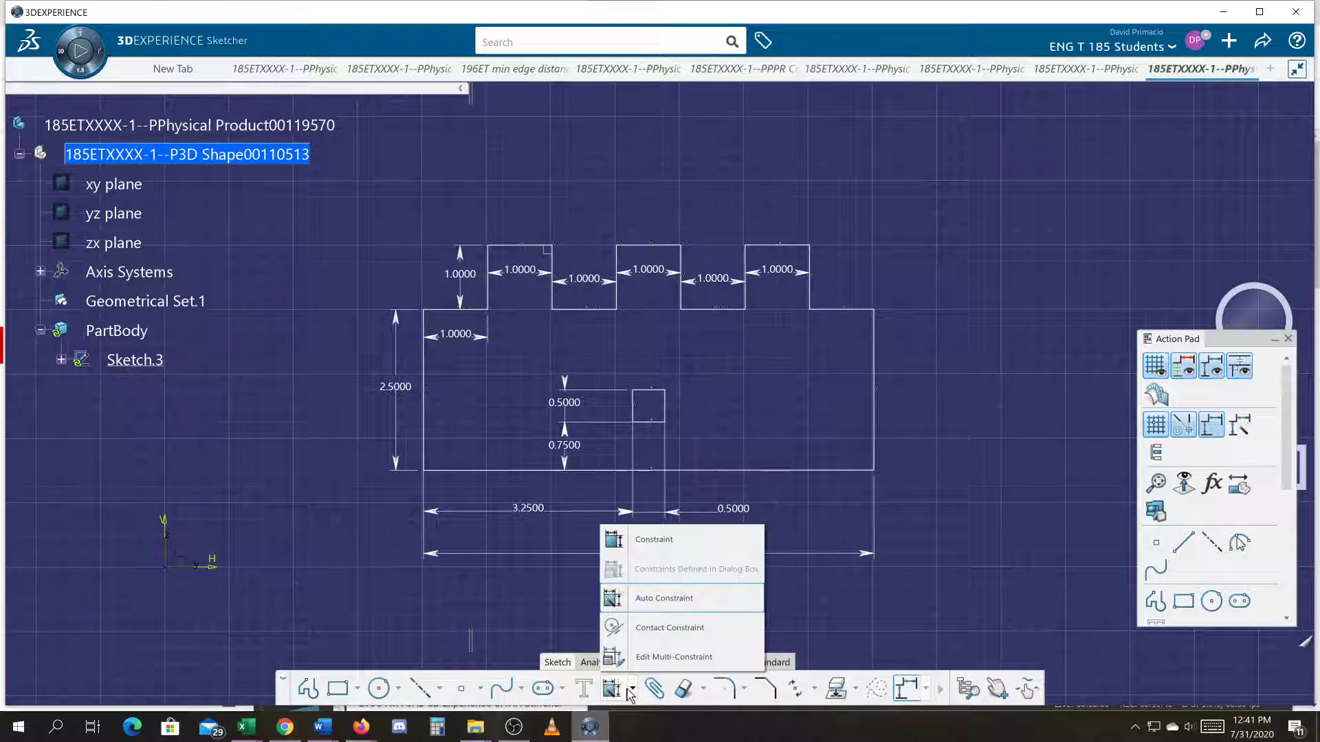
{"action": "left_click", "coordinate": [618, 628]}
{"action": "left_click", "coordinate": [517, 470]}
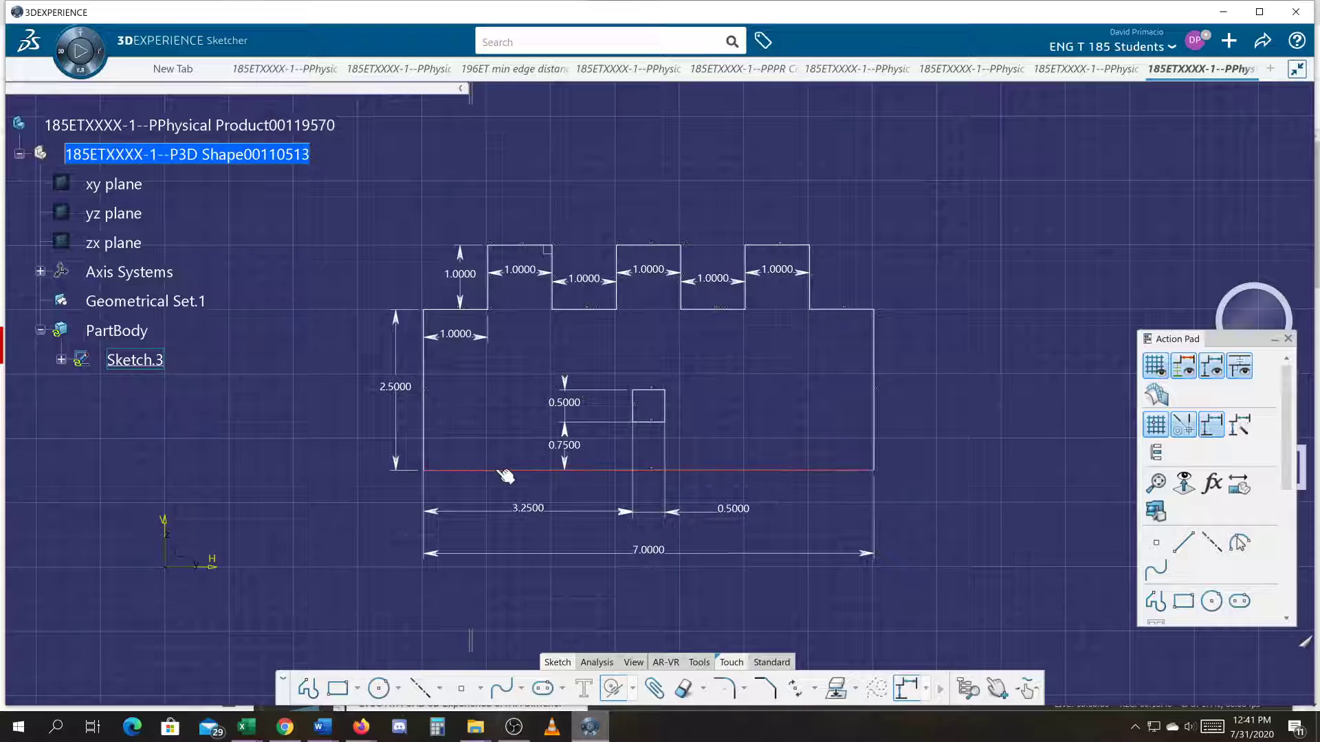
{"action": "left_click", "coordinate": [220, 567]}
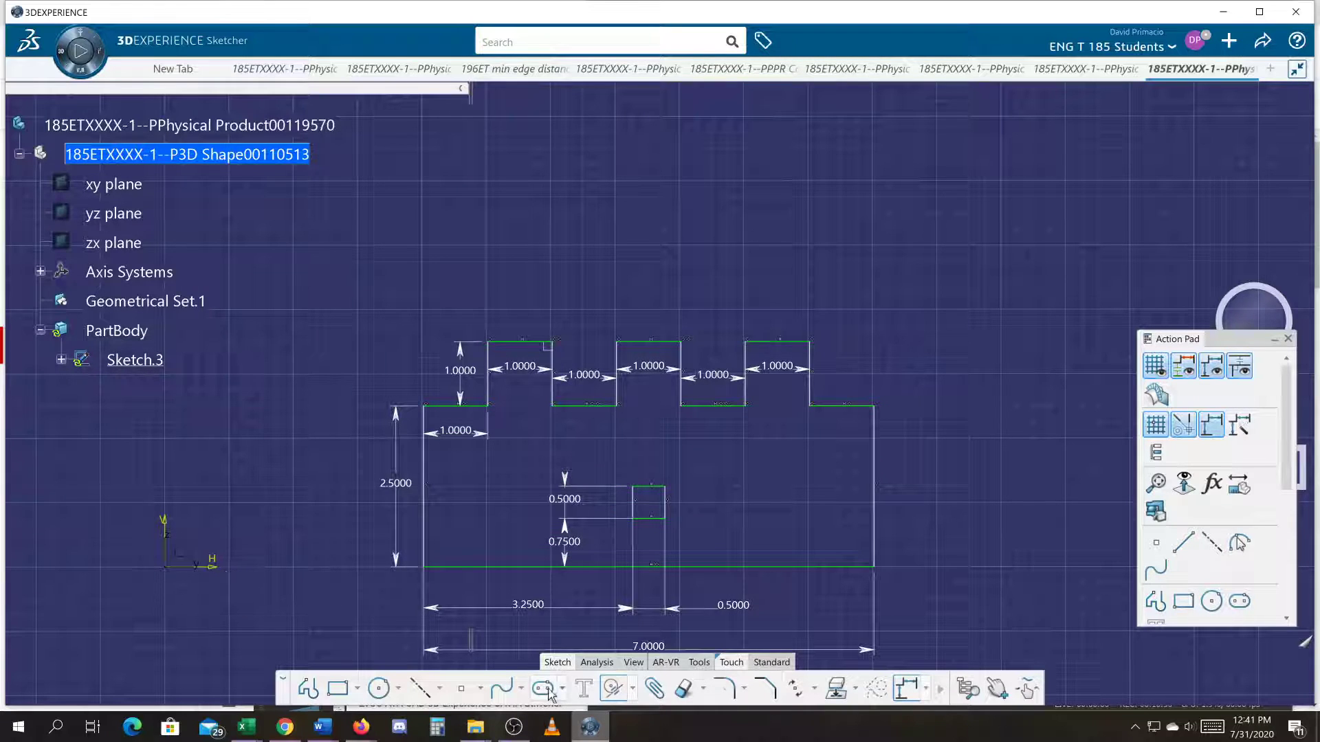
- Apply a Contact Constraint between the wall's left edge and the sketch's vertical axis
{"action": "left_click", "coordinate": [423, 525]}
{"action": "left_click", "coordinate": [165, 523]}
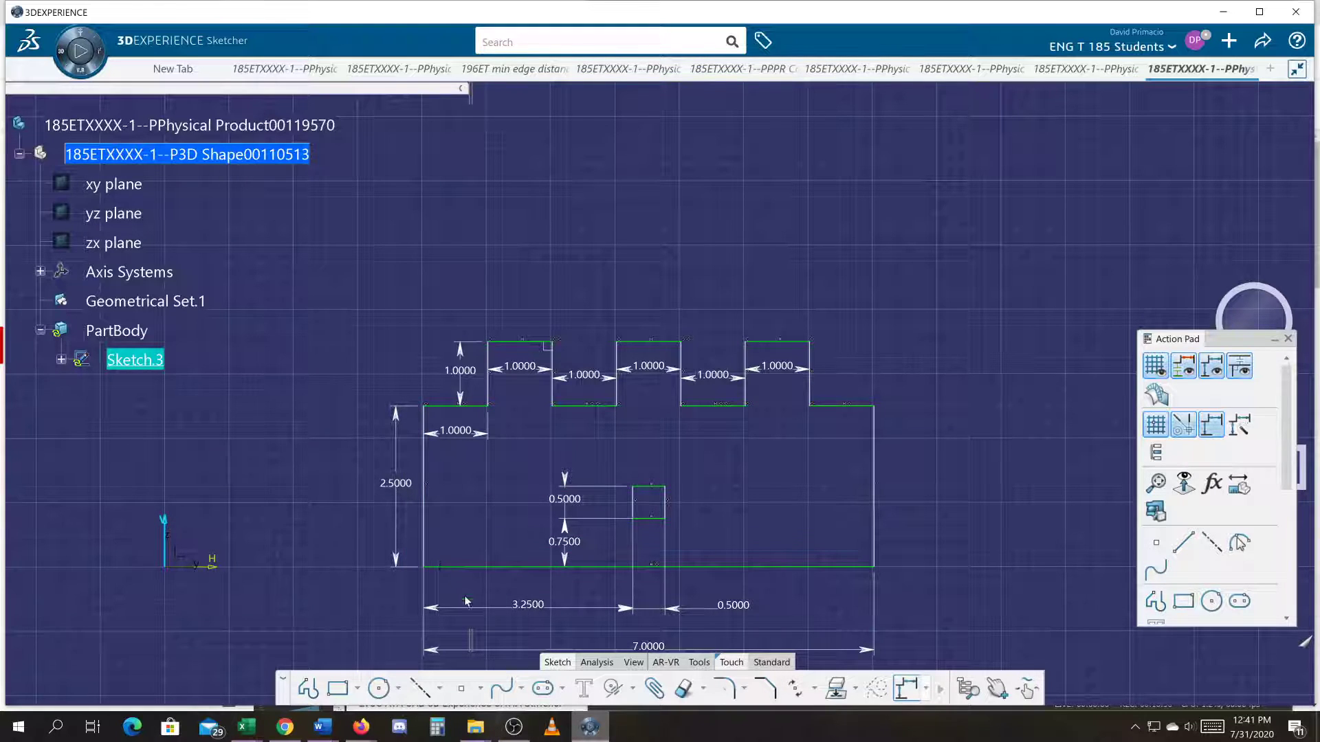
{"action": "left_click", "coordinate": [614, 688]}
{"action": "left_click", "coordinate": [424, 517]}
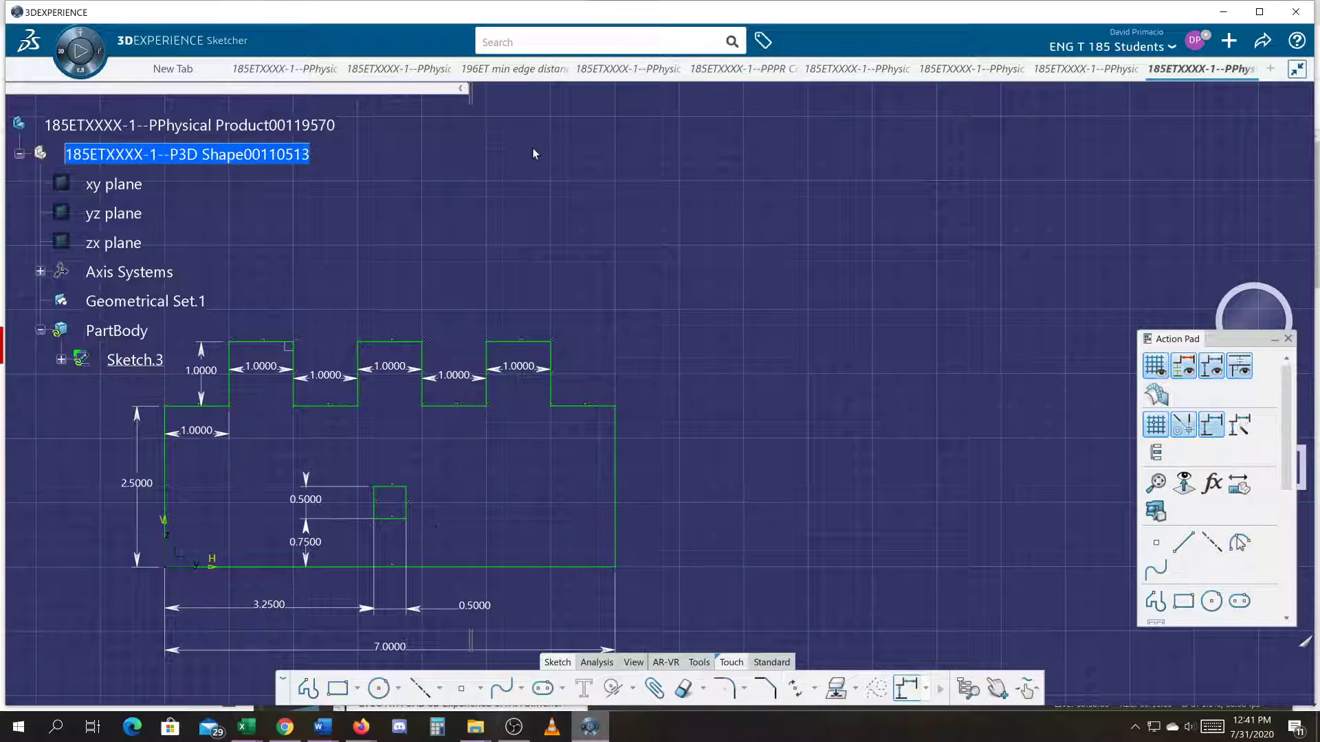
- Run Sketch Analysis on the castle sketch to check its profiles, and check its solving status
{"action": "left_click", "coordinate": [590, 662]}
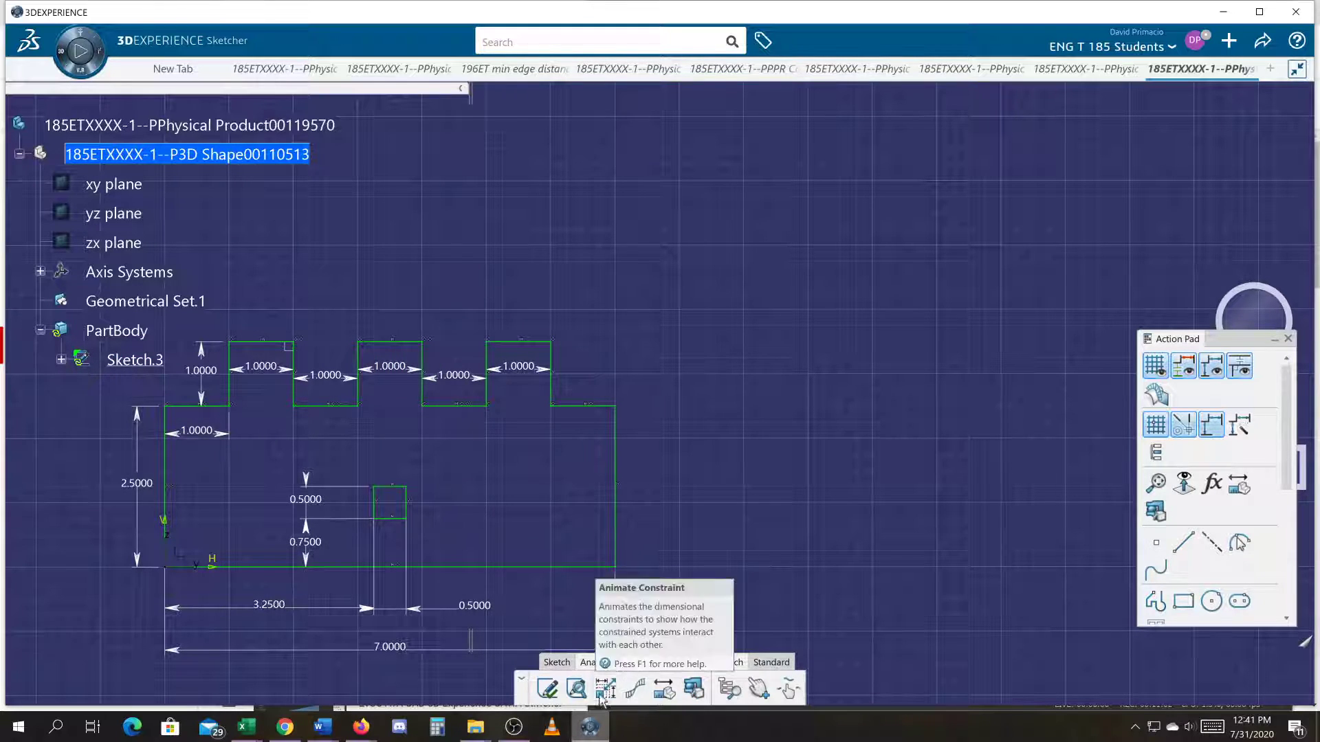
{"action": "left_click", "coordinate": [576, 690]}
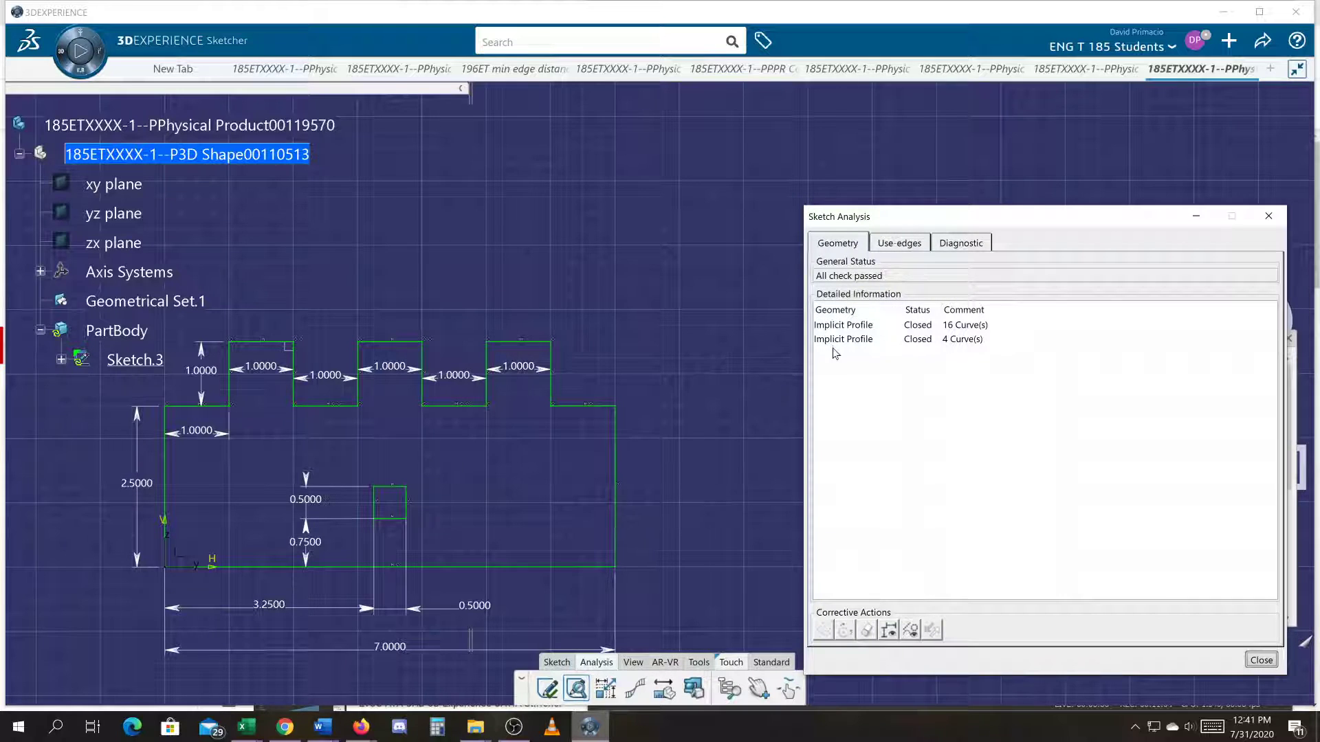
{"action": "left_click", "coordinate": [547, 688]}
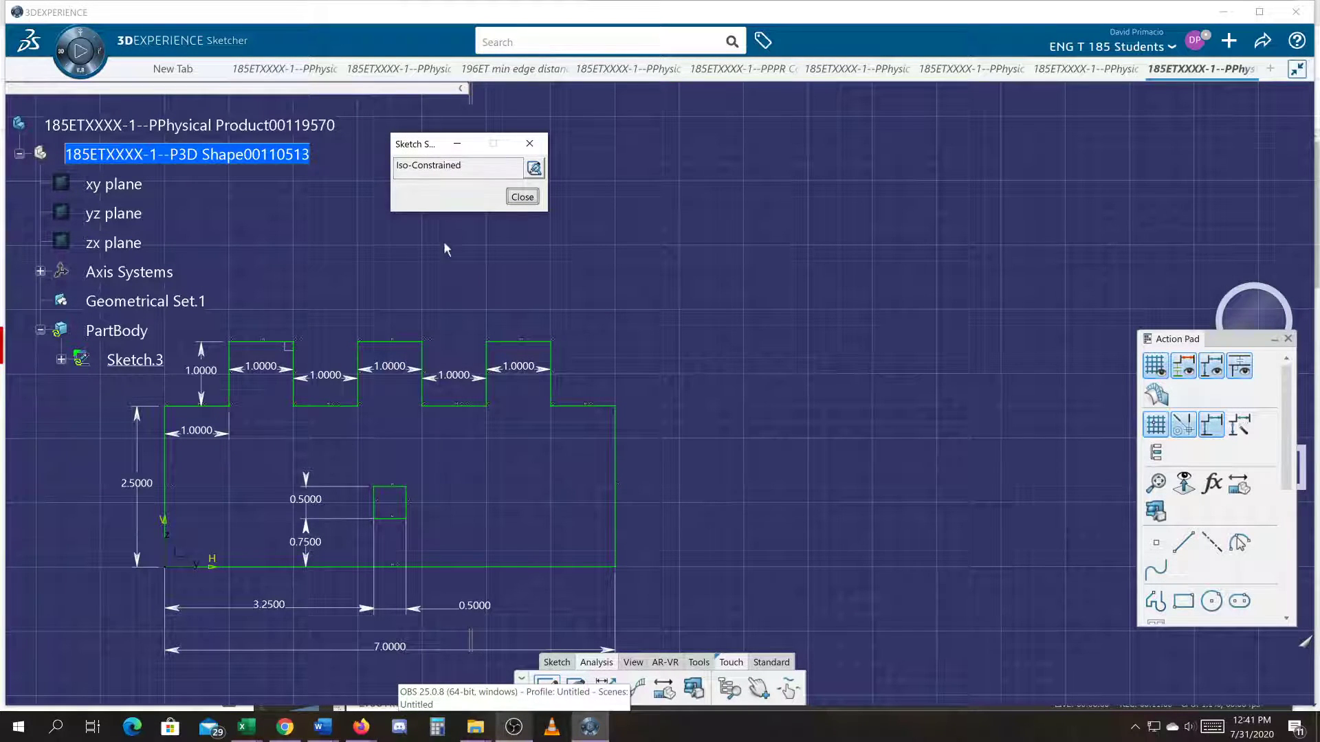
{"action": "middle_click_drag", "start_coordinate": [464, 431], "coordinate": [651, 377]}
{"action": "middle_click_drag", "start_coordinate": [315, 484], "coordinate": [375, 475]}
- Exit the castle sketch and pad it 4 in with the extrusion direction reversed
{"action": "left_click", "coordinate": [760, 665]}
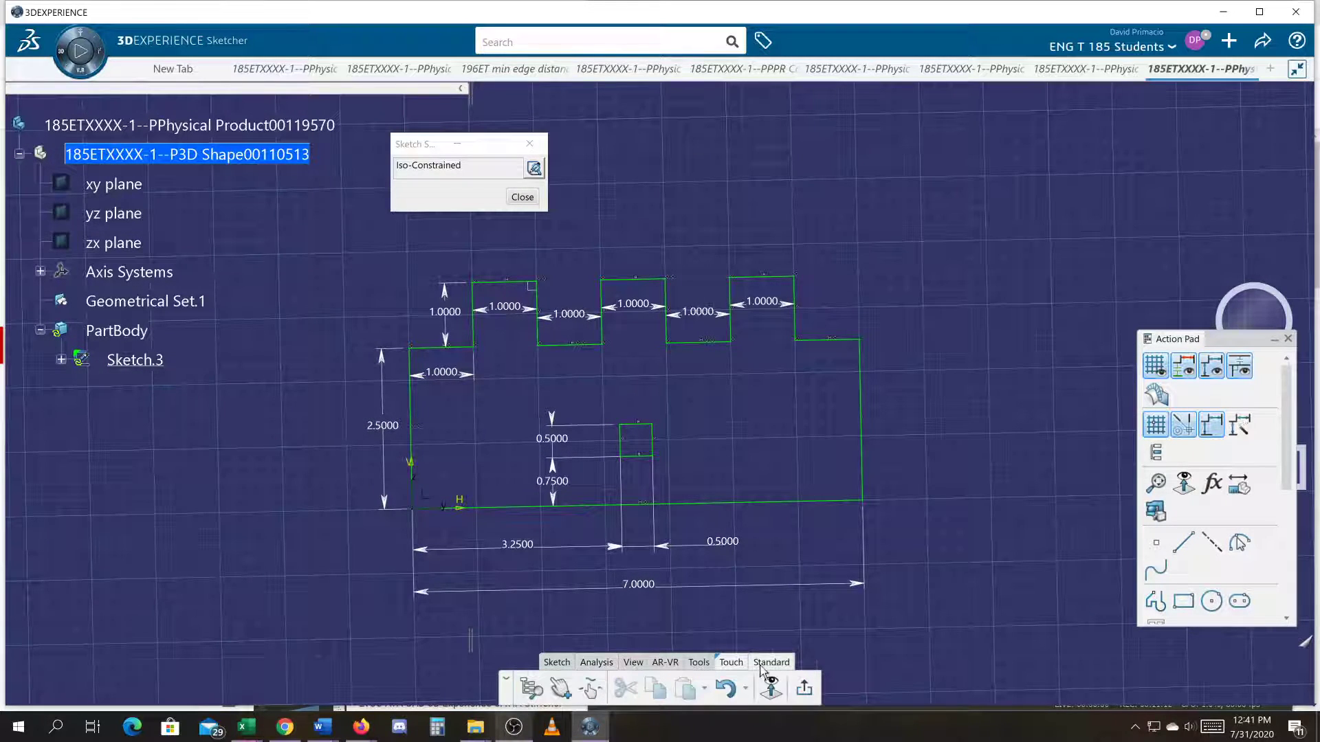
{"action": "left_click", "coordinate": [792, 688]}
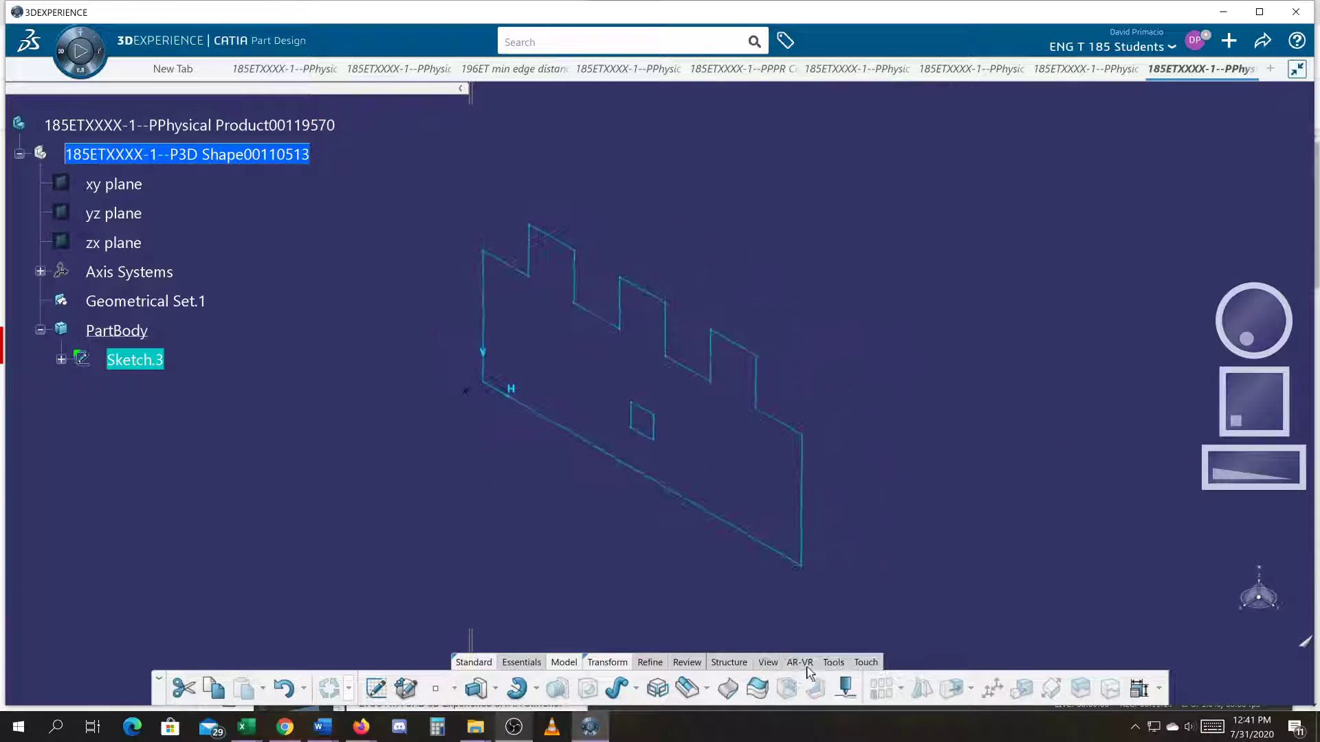
{"action": "left_click", "coordinate": [477, 690]}
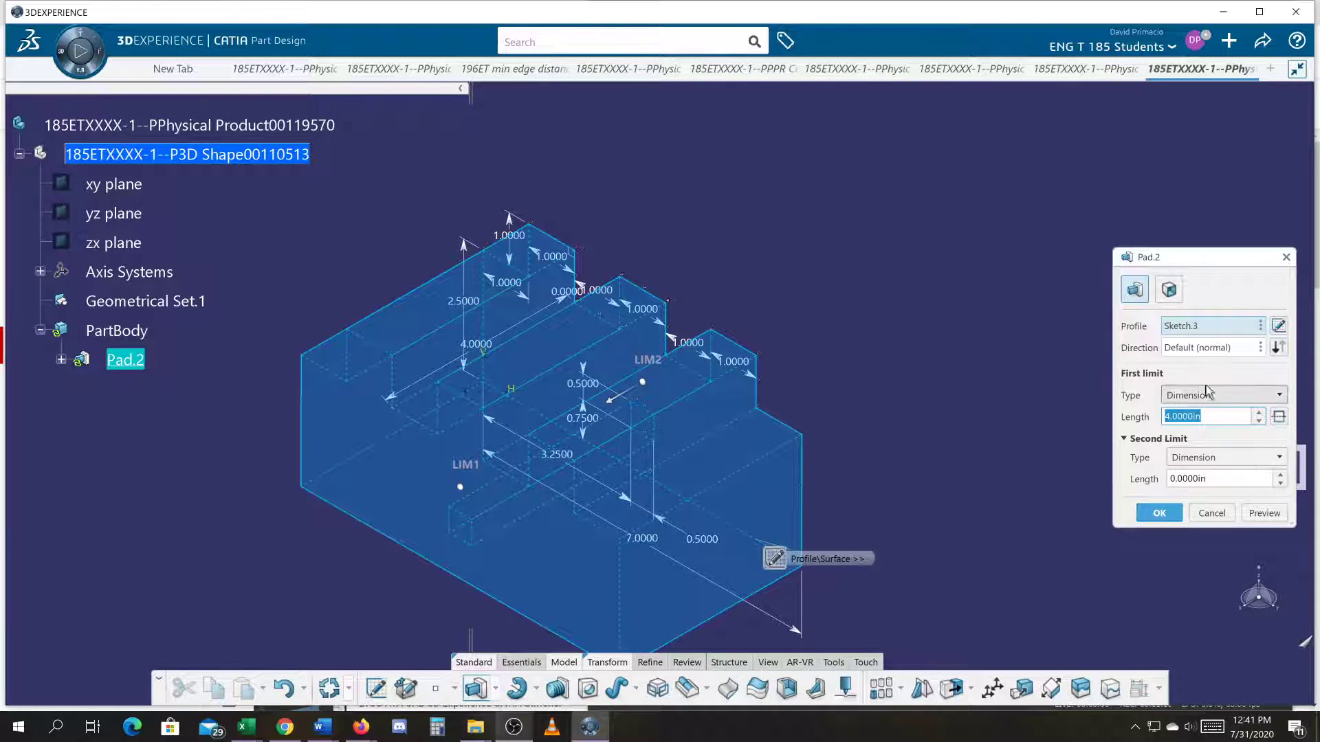
{"action": "left_click", "coordinate": [1278, 347]}
{"action": "left_click", "coordinate": [1159, 515]}
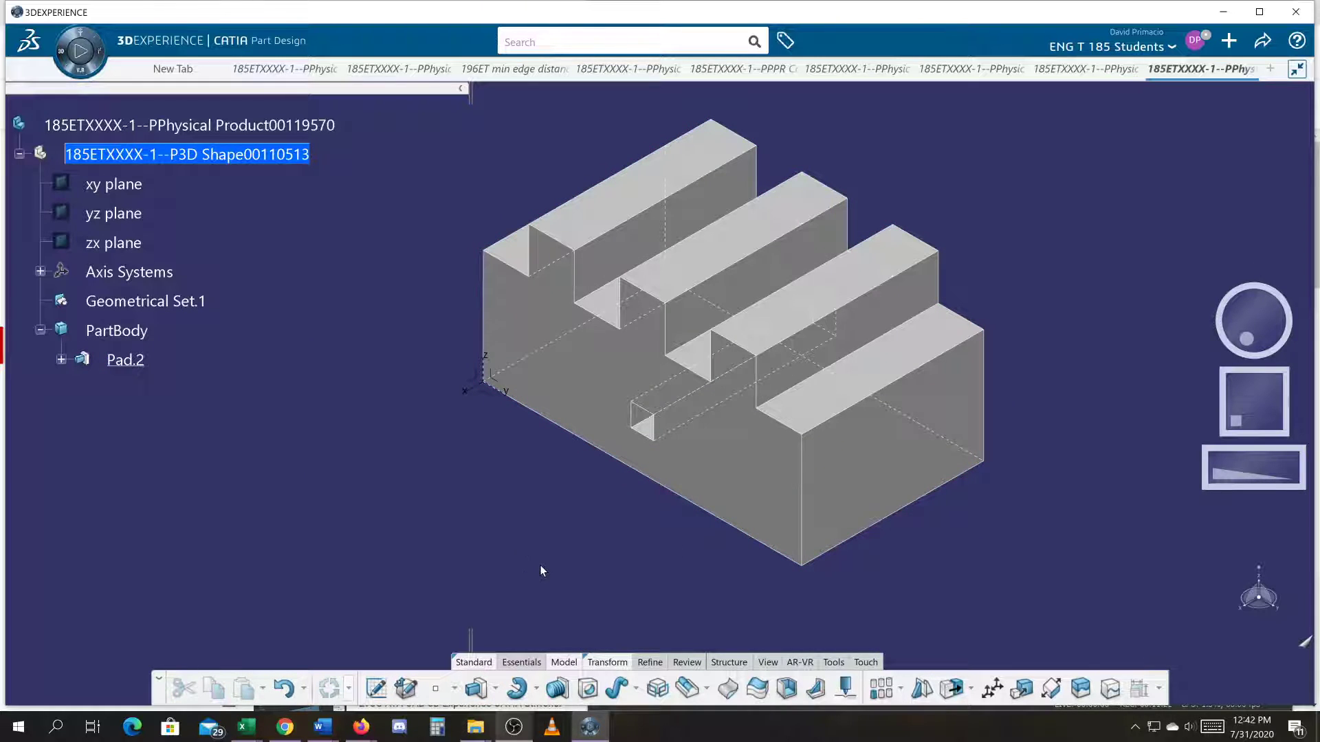
- Create a positioned sketch on the block's end face from its bottom and vertical corner edges, with the V direction reversed
{"action": "left_click", "coordinate": [376, 688]}
{"action": "mouse_move", "coordinate": [360, 451]}
{"action": "middle_mouse_down"}
{"action": "mouse_move", "coordinate": [683, 525]}
{"action": "mouse_move", "coordinate": [801, 513]}
{"action": "middle_mouse_up"}
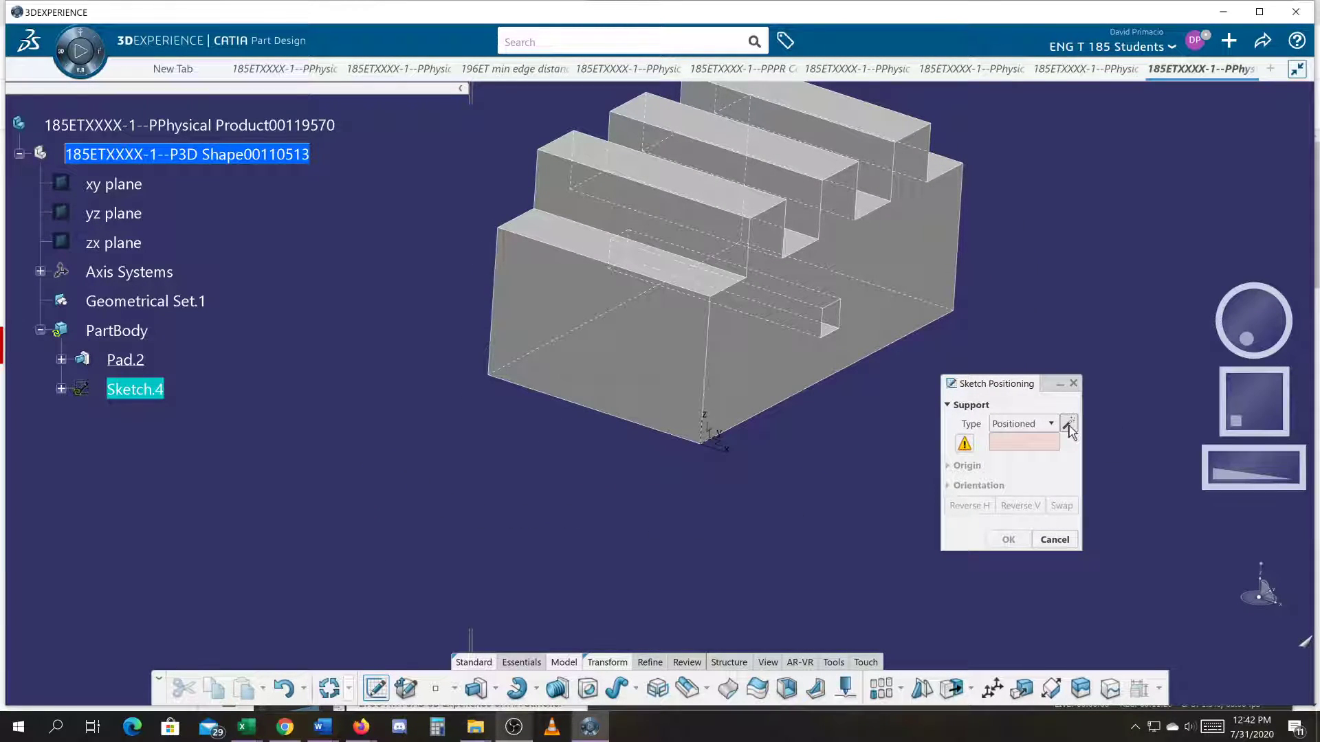
{"action": "left_click", "coordinate": [625, 423]}
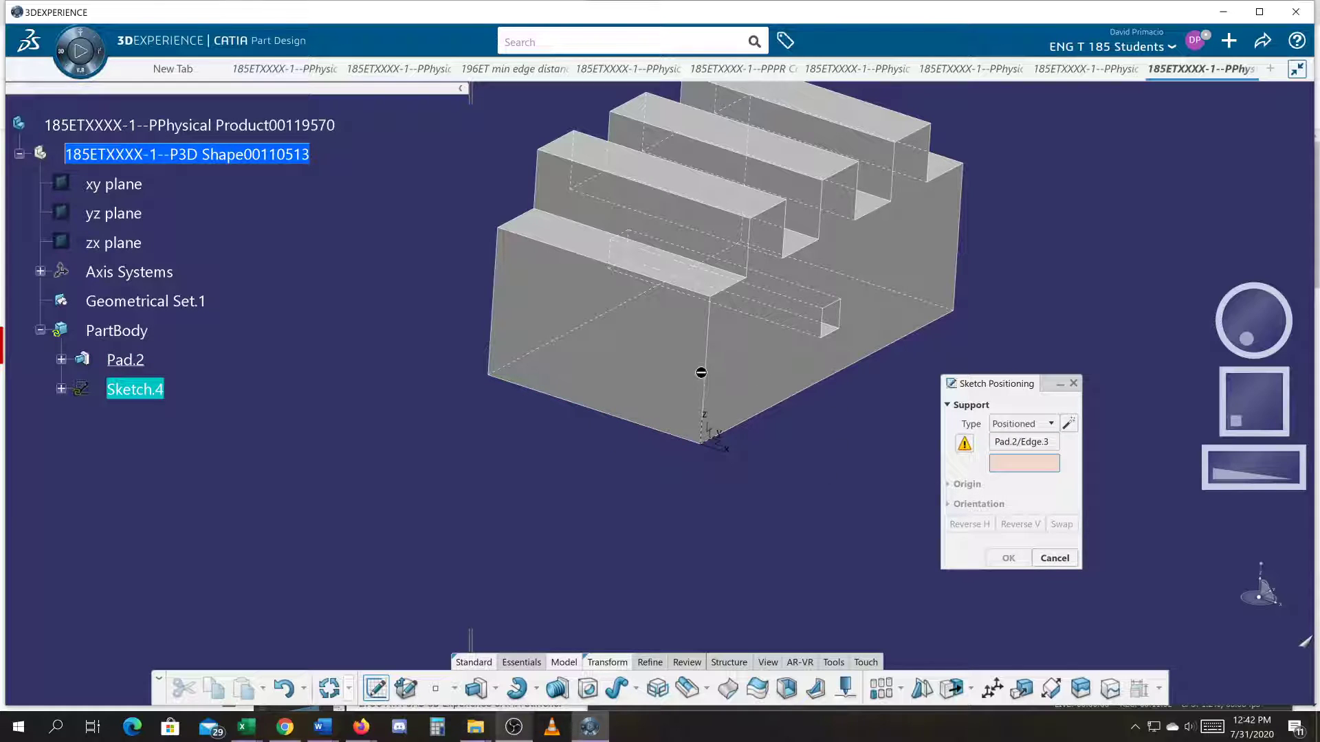
{"action": "left_click", "coordinate": [714, 378]}
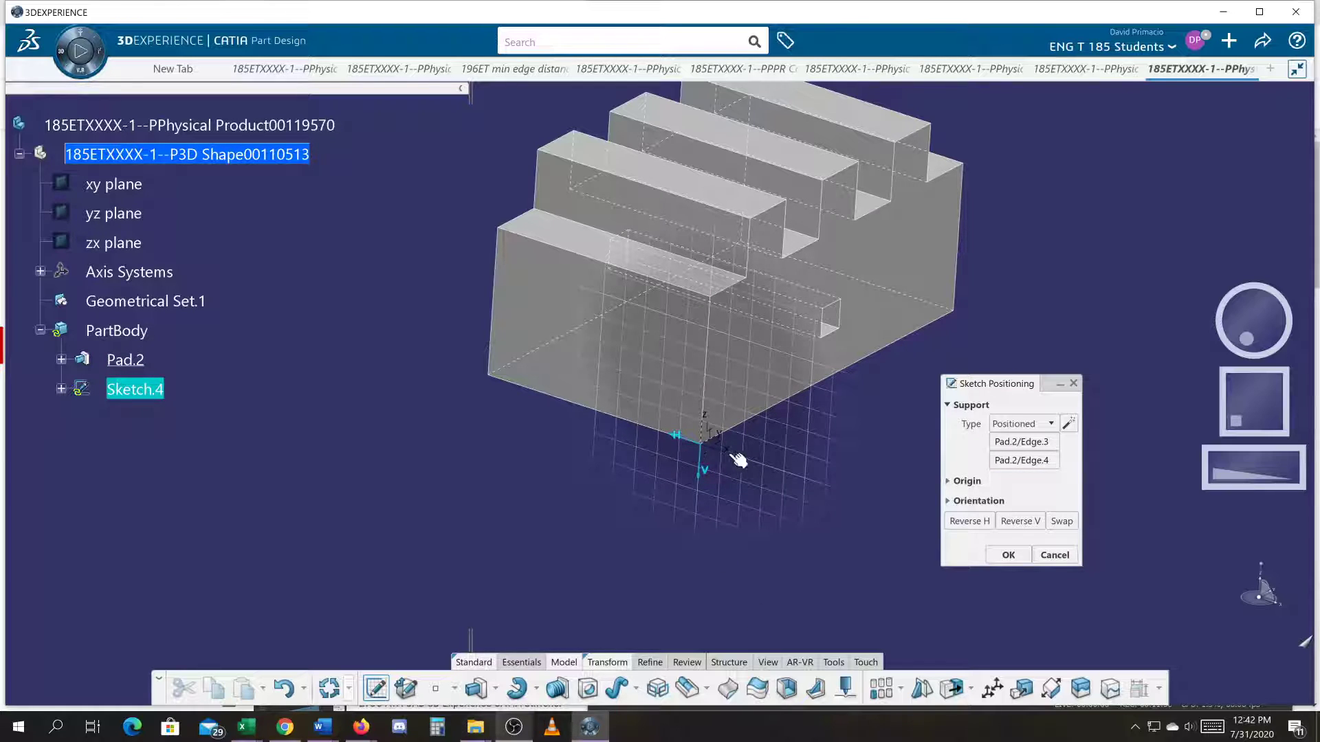
{"action": "left_click", "coordinate": [1032, 522]}
{"action": "middle_click_drag", "start_coordinate": [609, 518], "coordinate": [603, 549]}
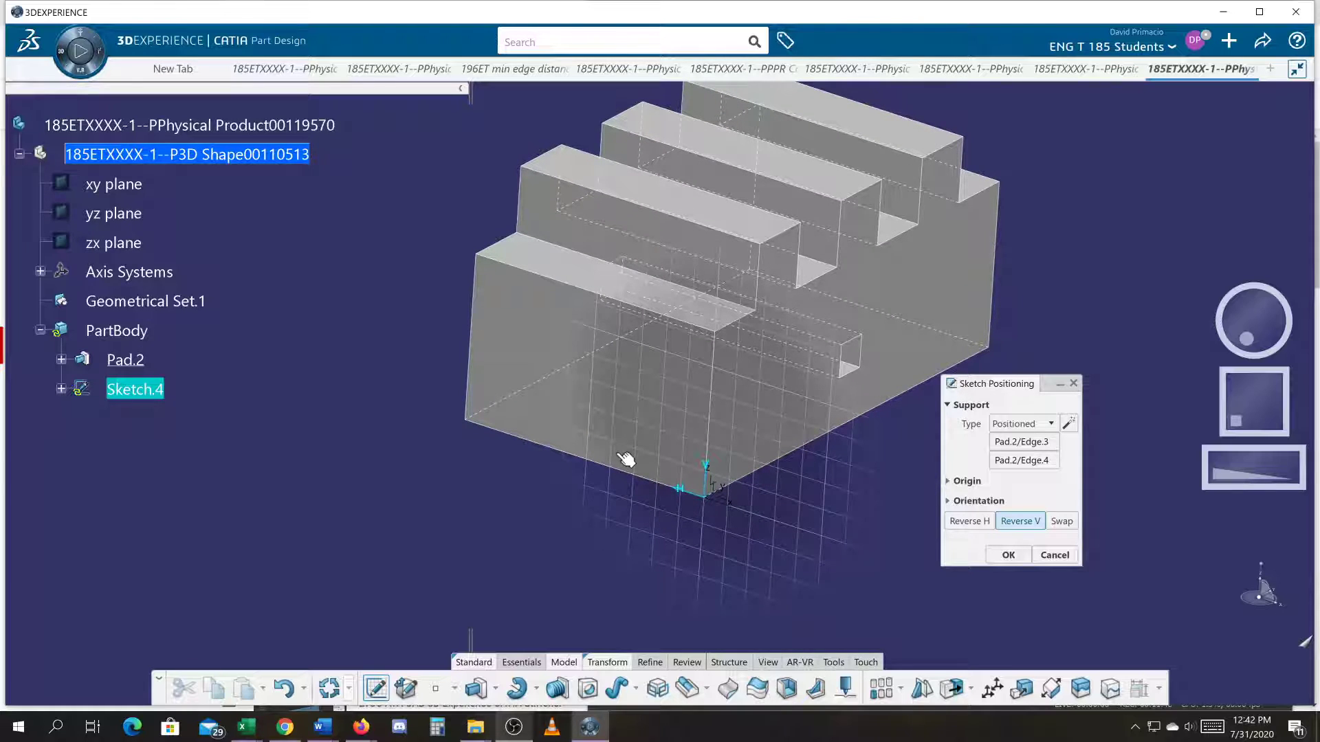
{"action": "left_click", "coordinate": [1007, 558]}
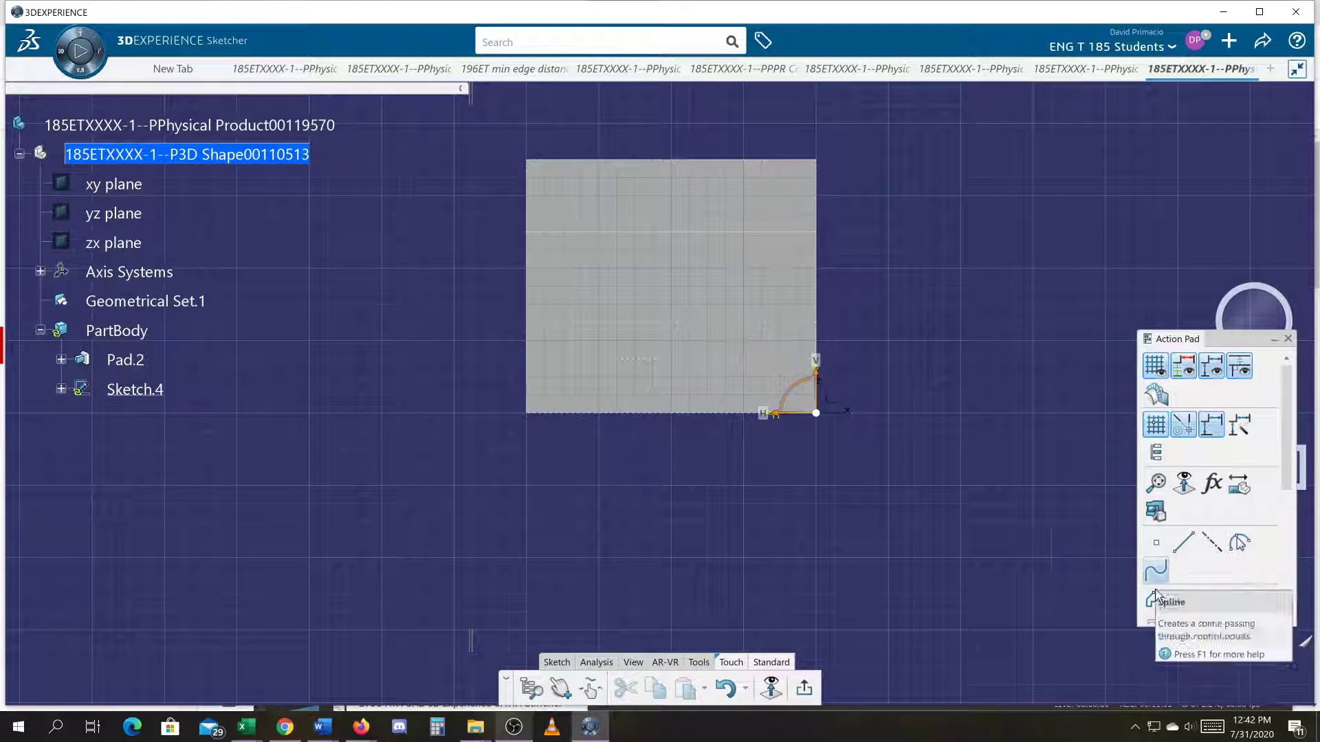
- Sketch a rectangle about 3 in by 3 in on the end face, starting from the face's upper edge
{"action": "left_click", "coordinate": [1183, 600]}
{"action": "middle_click_drag", "start_coordinate": [653, 518], "coordinate": [687, 635]}
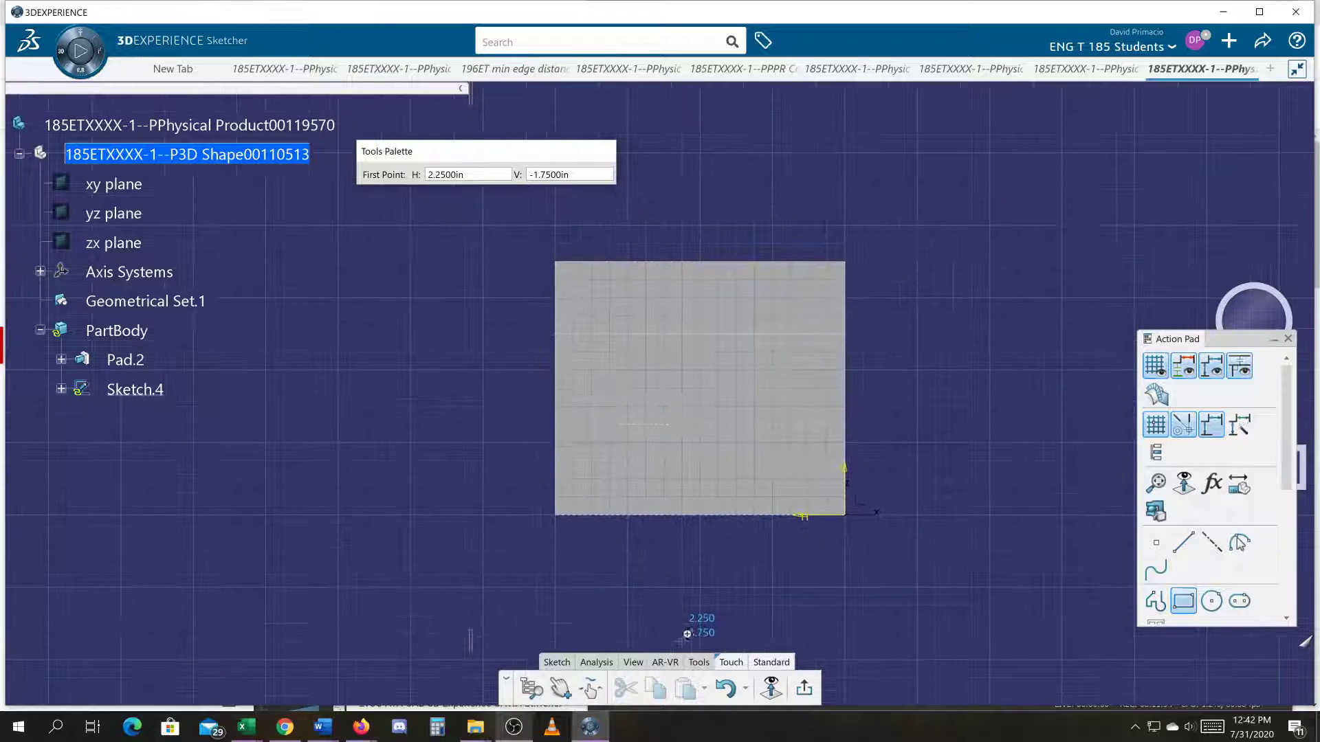
{"action": "left_click", "coordinate": [604, 265]}
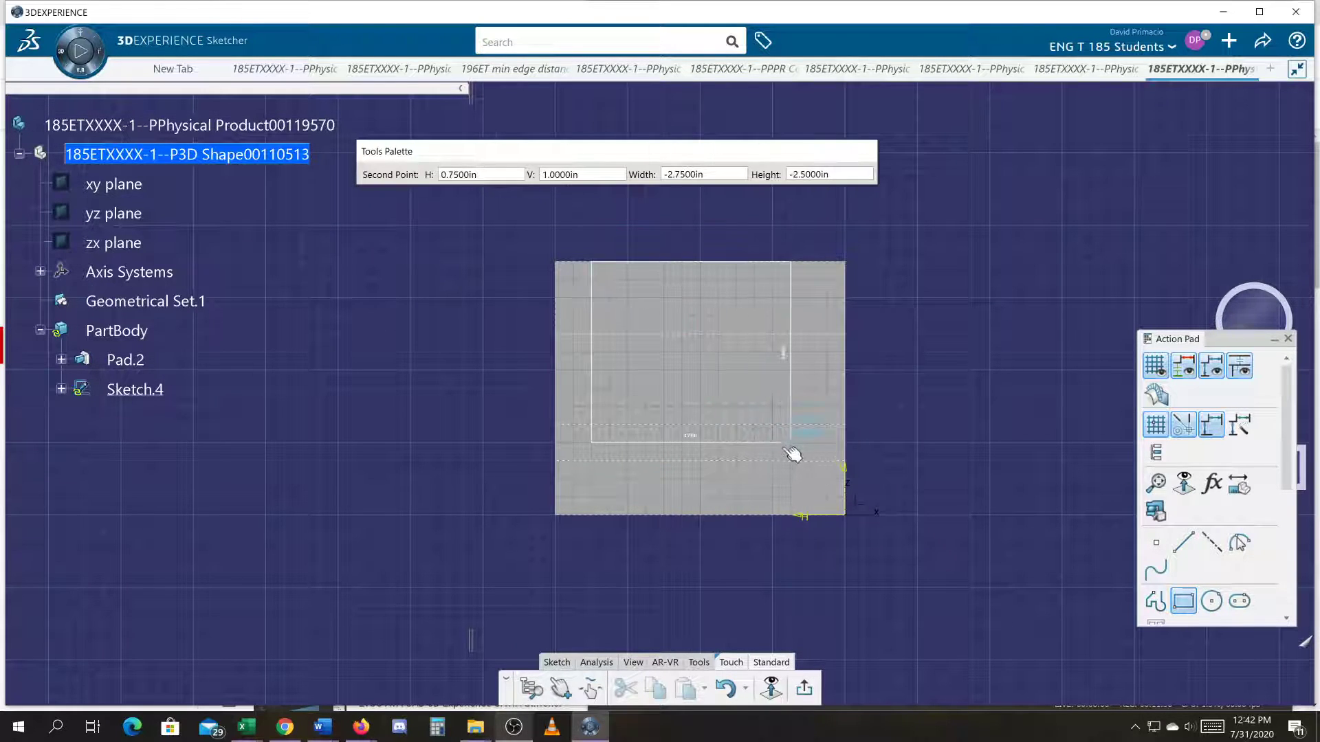
{"action": "left_click", "coordinate": [806, 488]}
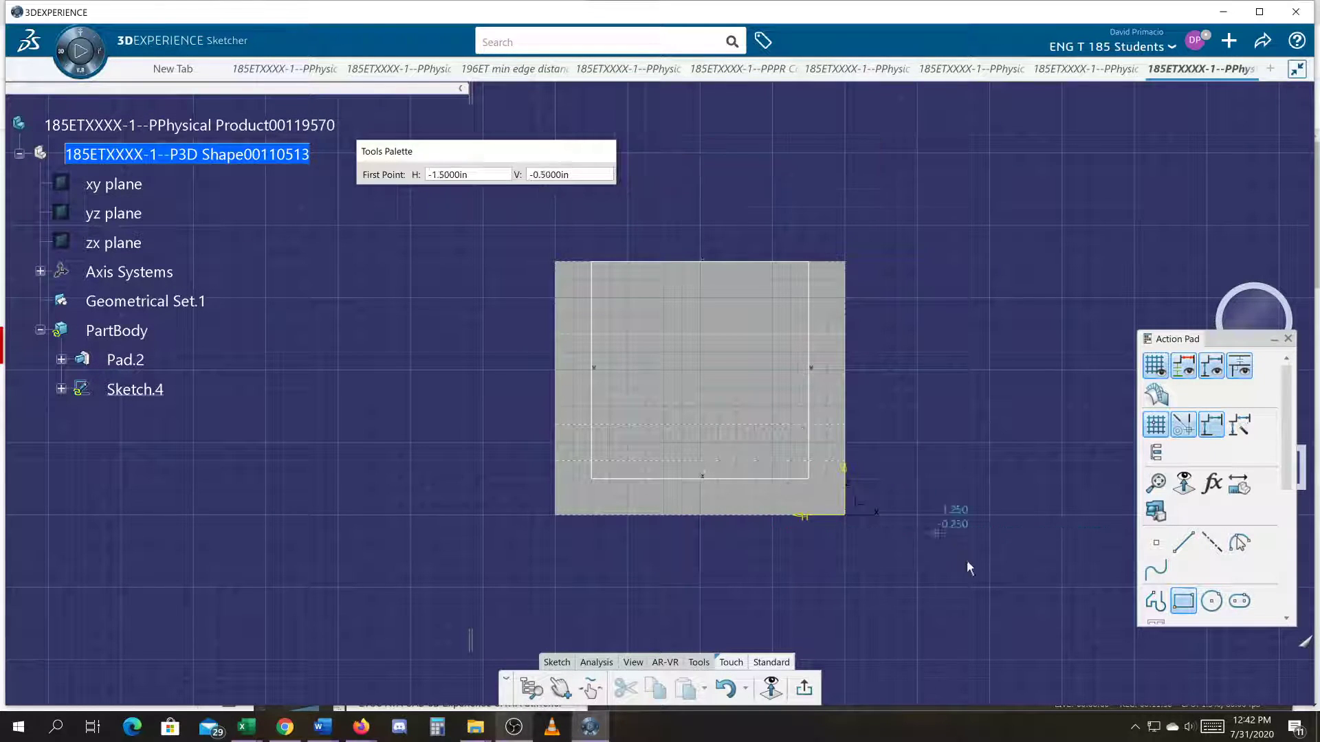
{"action": "left_click", "coordinate": [975, 609]}
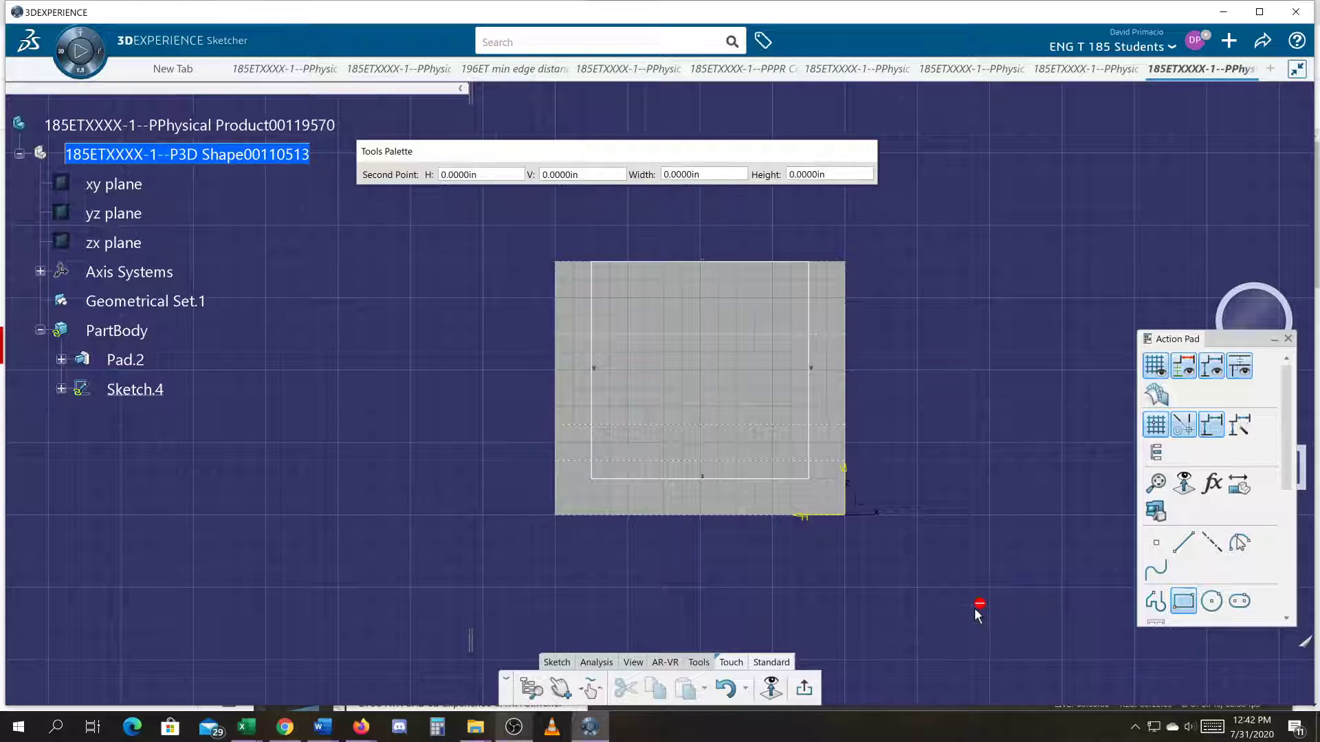
- Apply Auto Constraint to the rectangle together with the sketch axes
{"action": "left_click", "coordinate": [567, 663]}
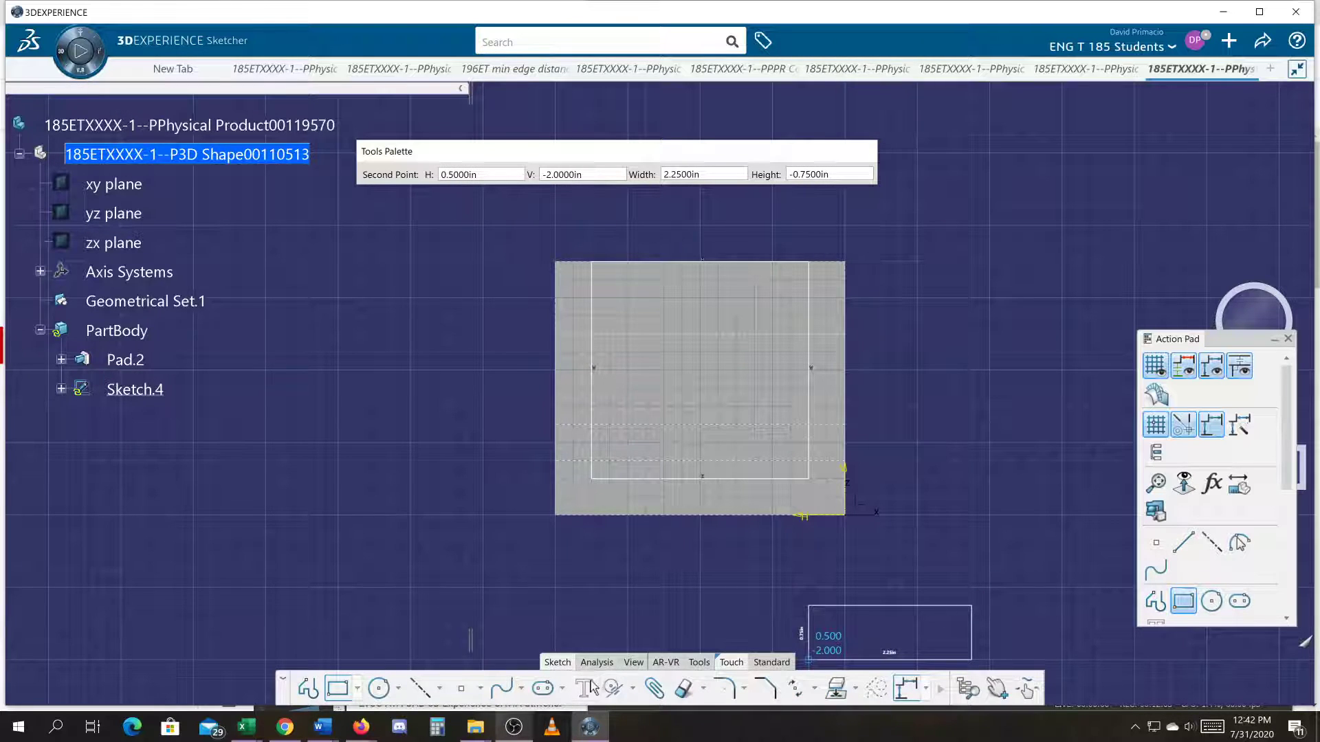
{"action": "left_click", "coordinate": [633, 688]}
{"action": "left_click", "coordinate": [648, 605]}
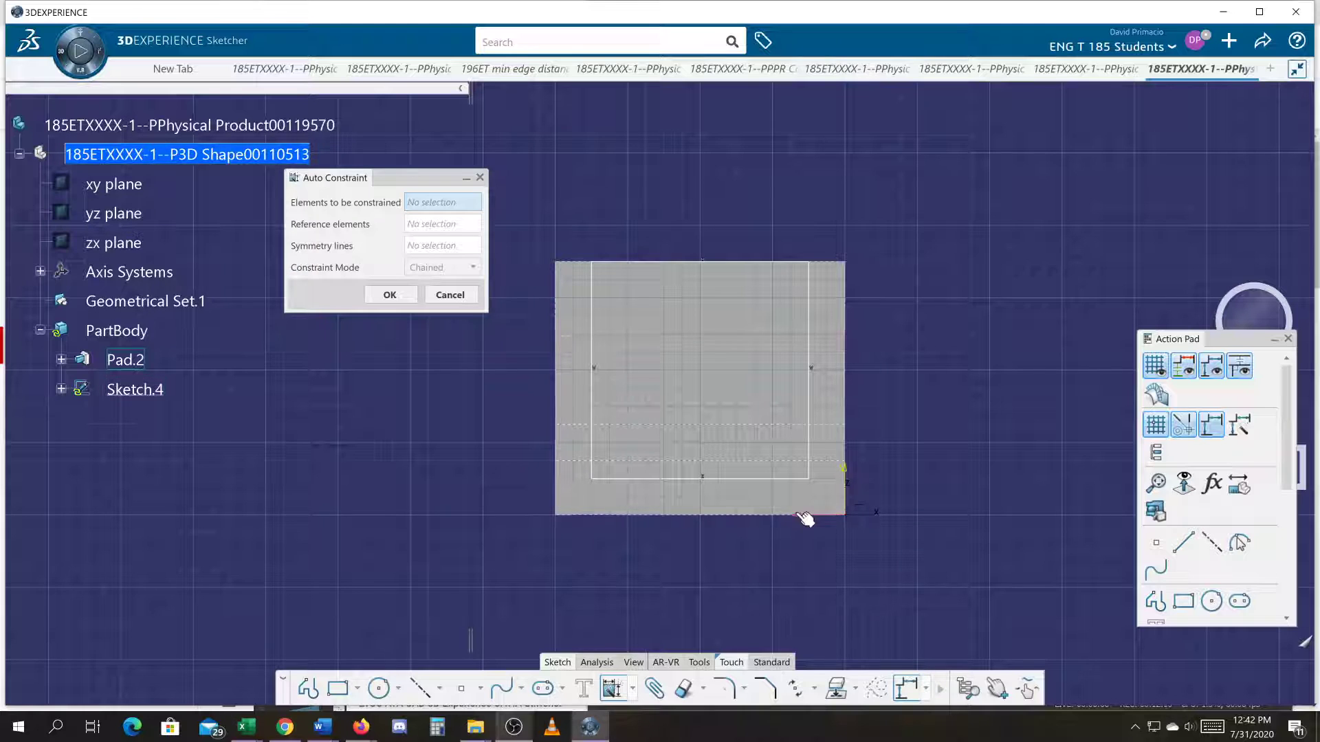
{"action": "middle_click_drag", "start_coordinate": [848, 596], "coordinate": [915, 613]}
{"action": "mouse_move", "coordinate": [1016, 599]}
{"action": "left_mouse_down"}
{"action": "mouse_move", "coordinate": [682, 269]}
{"action": "mouse_move", "coordinate": [592, 205]}
{"action": "left_mouse_up"}
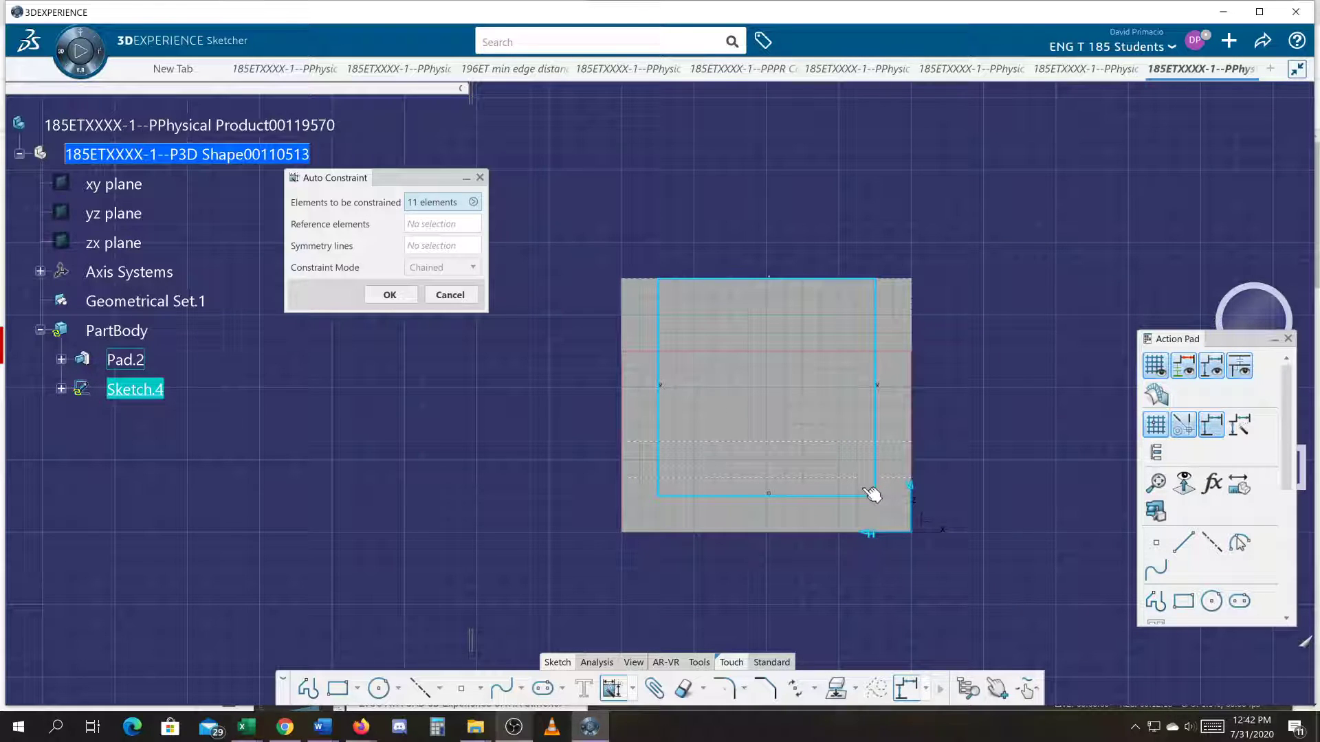
{"action": "left_click", "coordinate": [385, 296]}
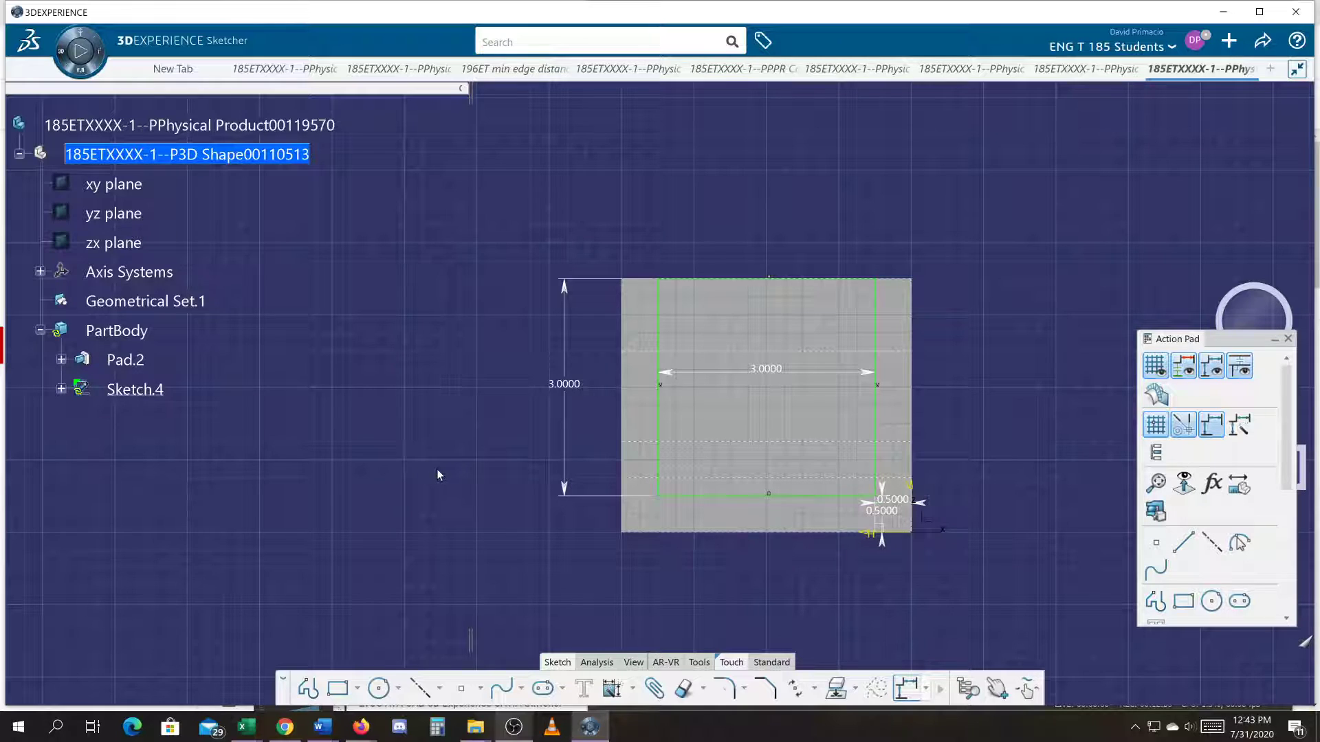
- Exit the rectangle sketch and cut it through the block as a pocket with the first limit set to Up to next
{"action": "middle_click_drag", "start_coordinate": [464, 492], "coordinate": [424, 465]}
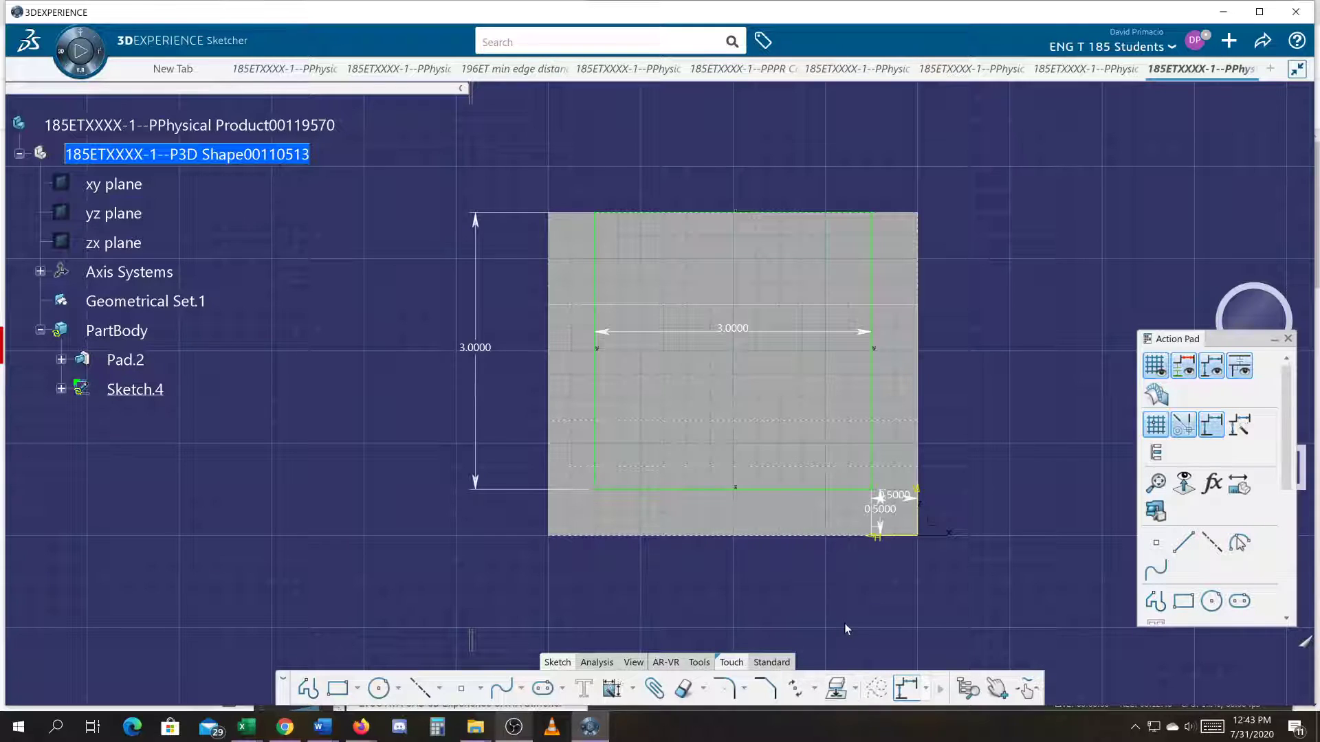
{"action": "left_click", "coordinate": [814, 688]}
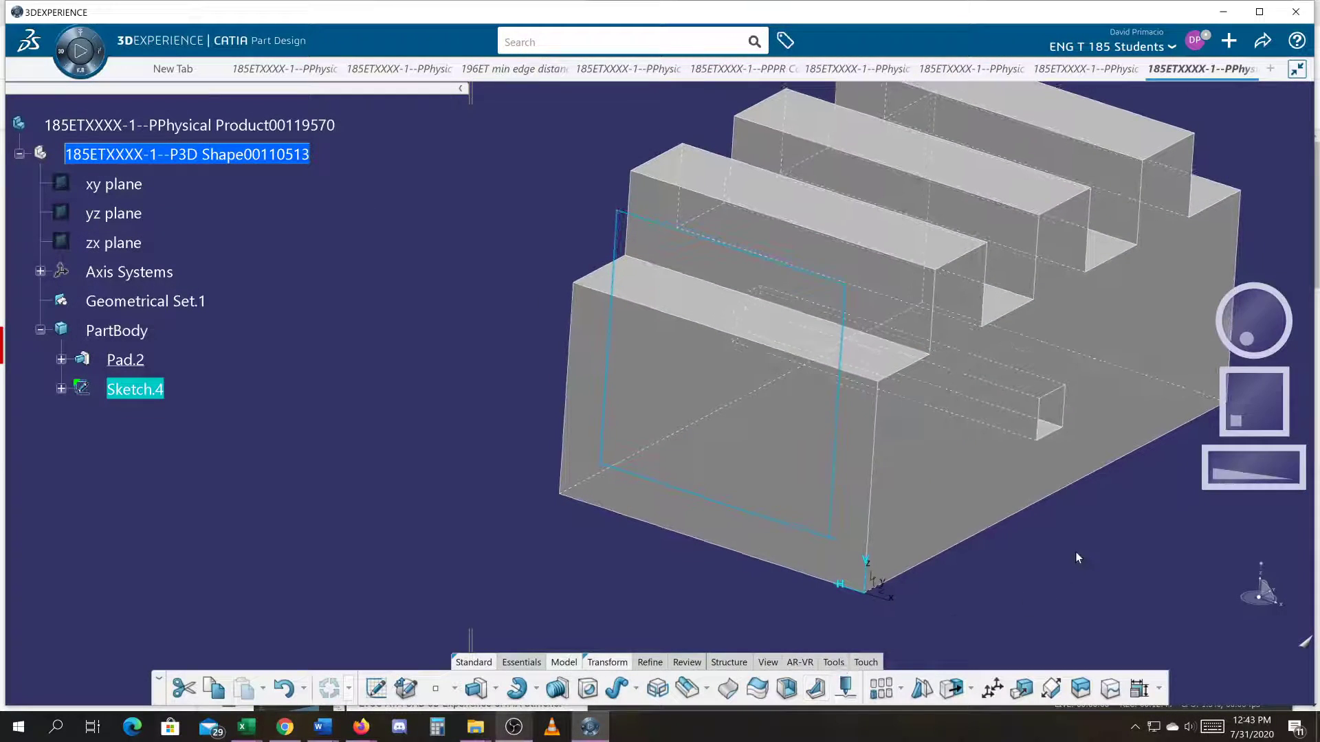
{"action": "left_click", "coordinate": [1075, 551]}
{"action": "mouse_move", "coordinate": [980, 540]}
{"action": "middle_mouse_down"}
{"action": "mouse_move", "coordinate": [897, 540]}
{"action": "mouse_move", "coordinate": [862, 556]}
{"action": "middle_mouse_up"}
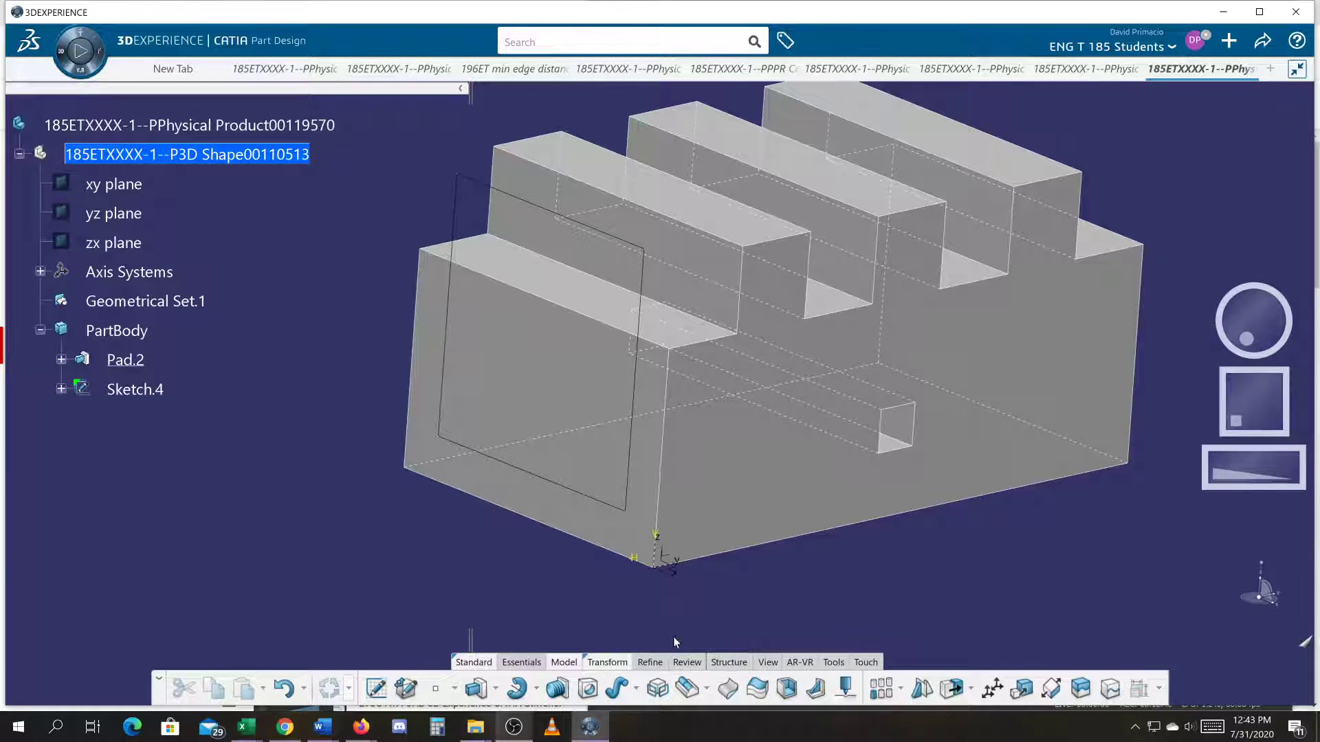
{"action": "left_click", "coordinate": [496, 688]}
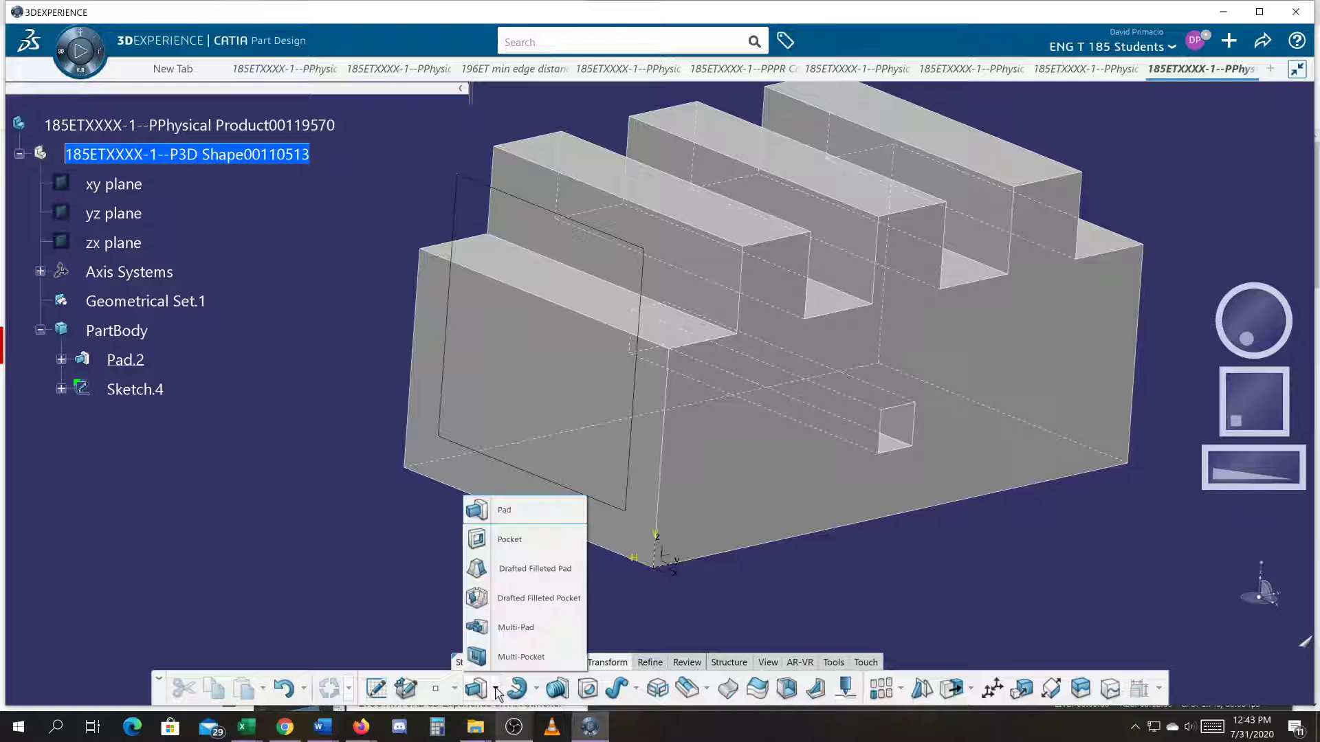
{"action": "left_click", "coordinate": [501, 541]}
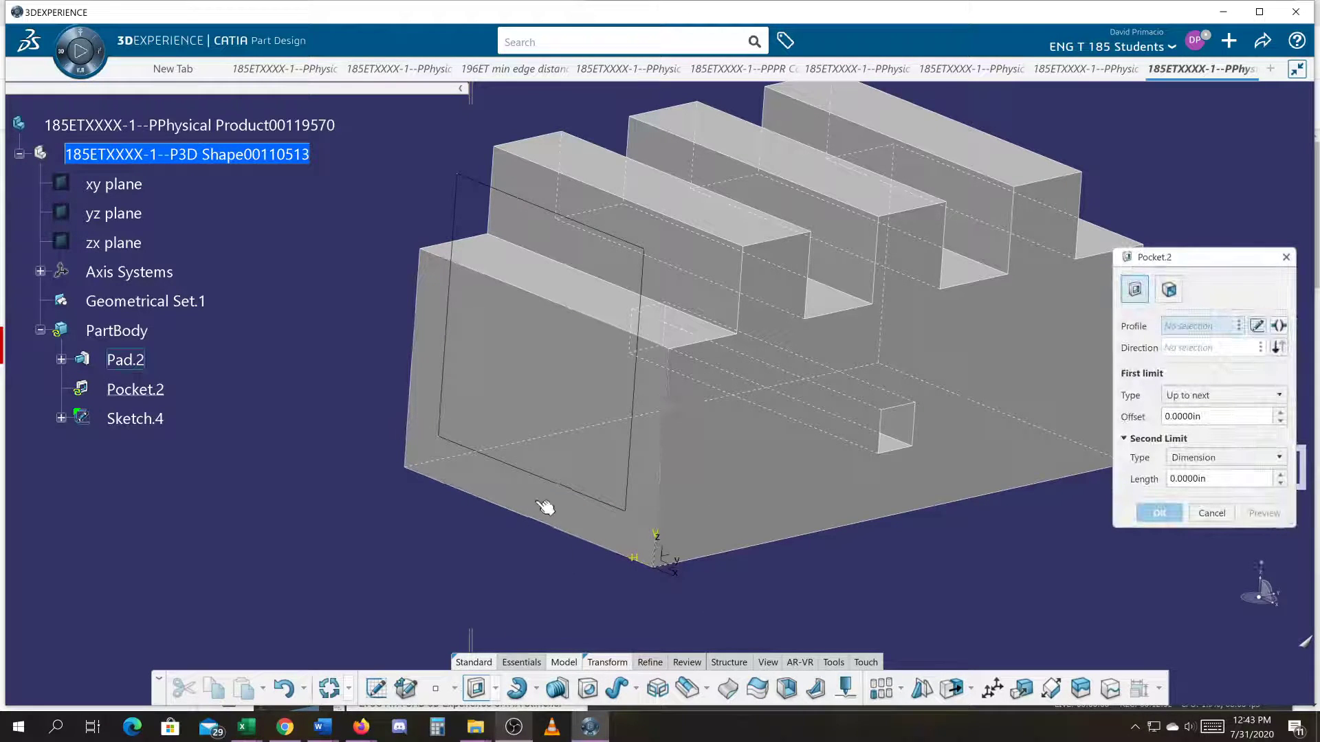
{"action": "left_click", "coordinate": [551, 481]}
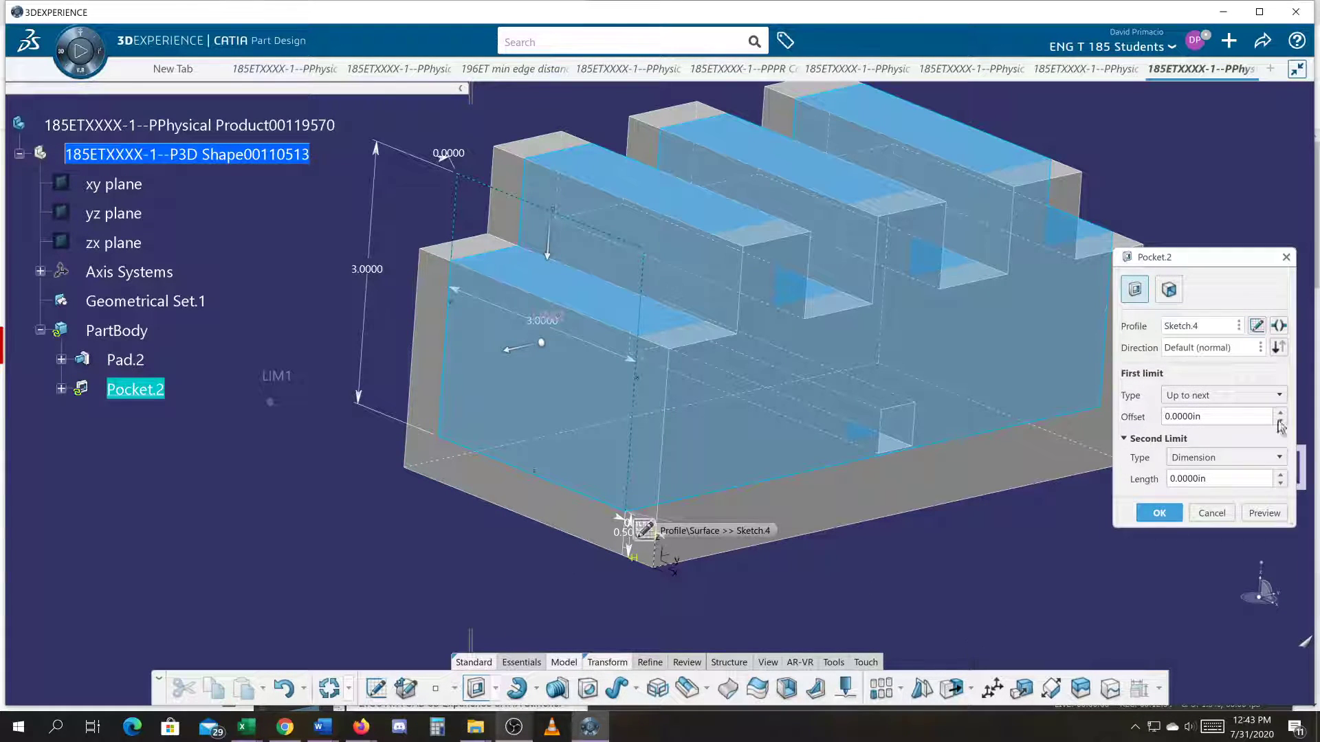
{"action": "left_click", "coordinate": [1159, 514]}
{"action": "middle_click_drag", "start_coordinate": [1054, 520], "coordinate": [923, 499]}
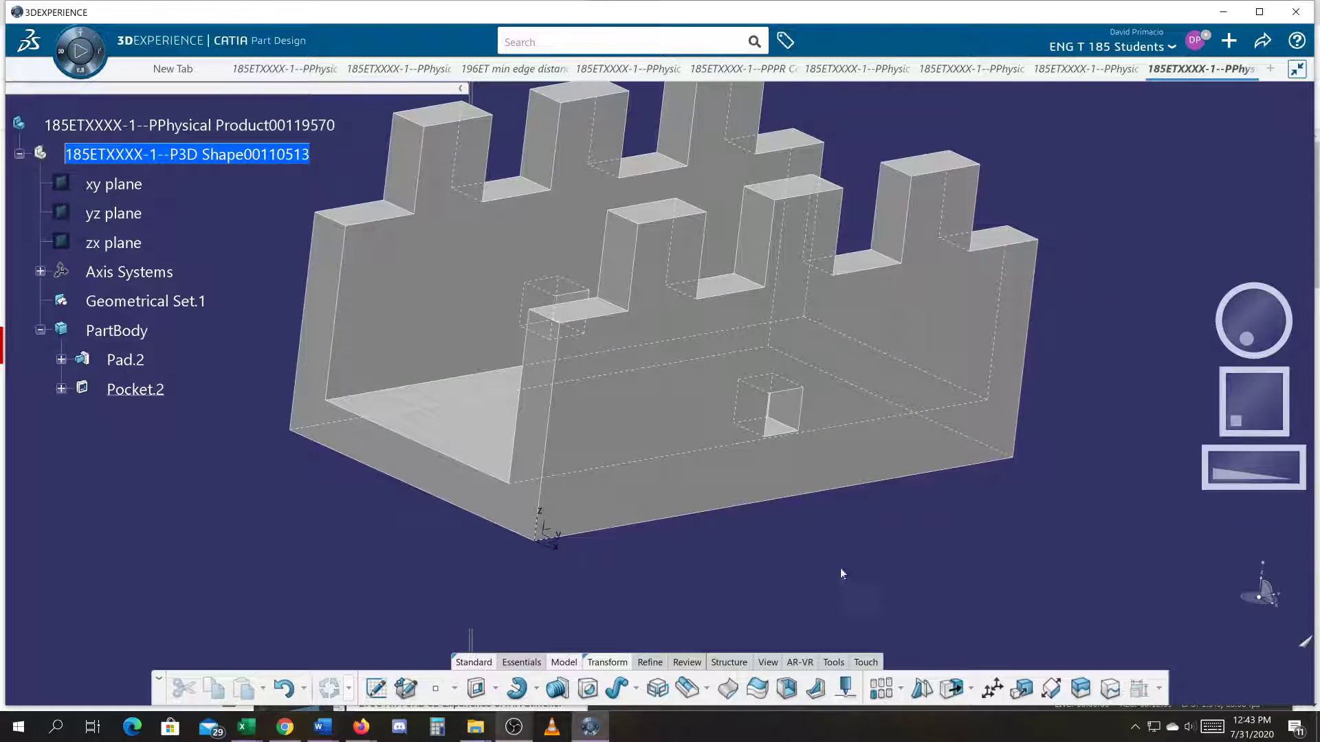
- Show the part in isometric view and set the castle pad's length to 5 in
{"action": "left_click", "coordinate": [765, 661]}
{"action": "left_click", "coordinate": [880, 695]}
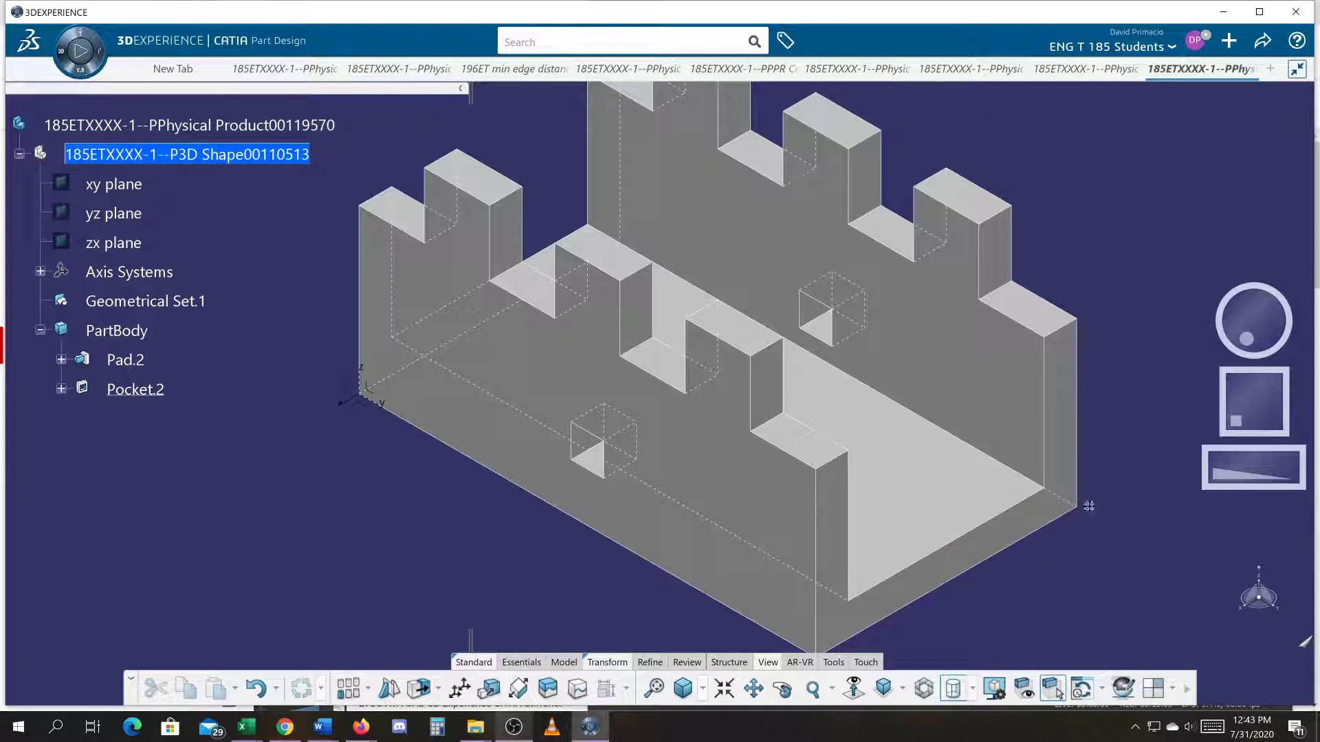
{"action": "middle_click_drag", "start_coordinate": [1087, 506], "coordinate": [1074, 517]}
{"action": "left_click", "coordinate": [121, 359]}
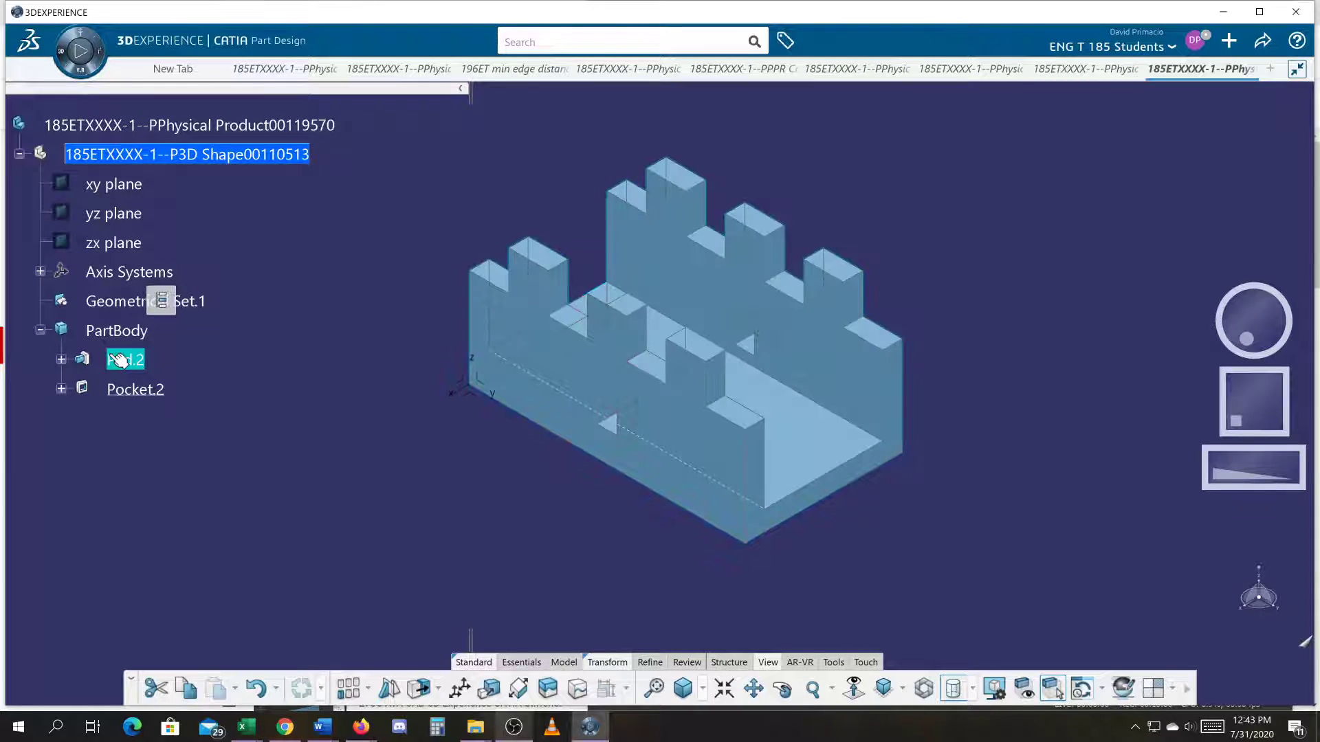
{"action": "double_click", "coordinate": [121, 359]}
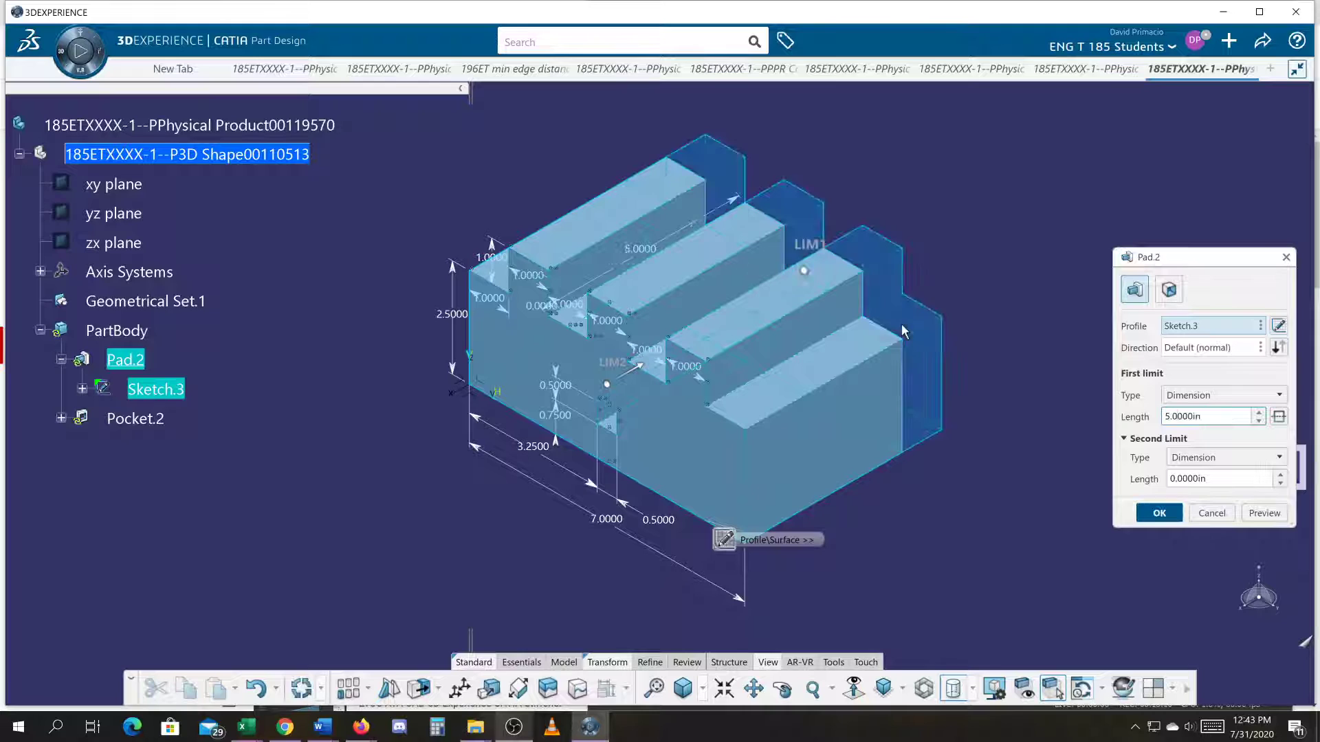
{"action": "left_click", "coordinate": [1160, 513]}
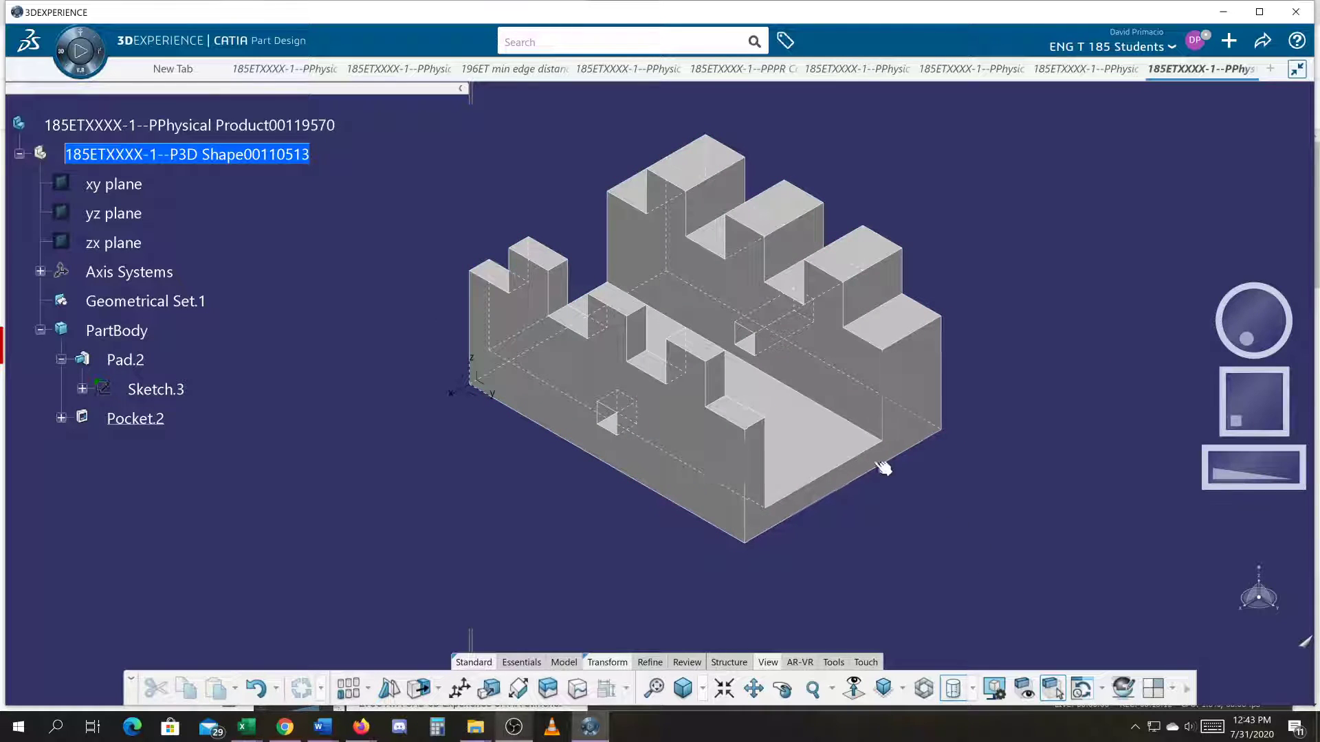
- Edit the pocket's sketch, set the rectangle's width to 4 in, and exit the sketch
{"action": "left_click", "coordinate": [60, 420]}
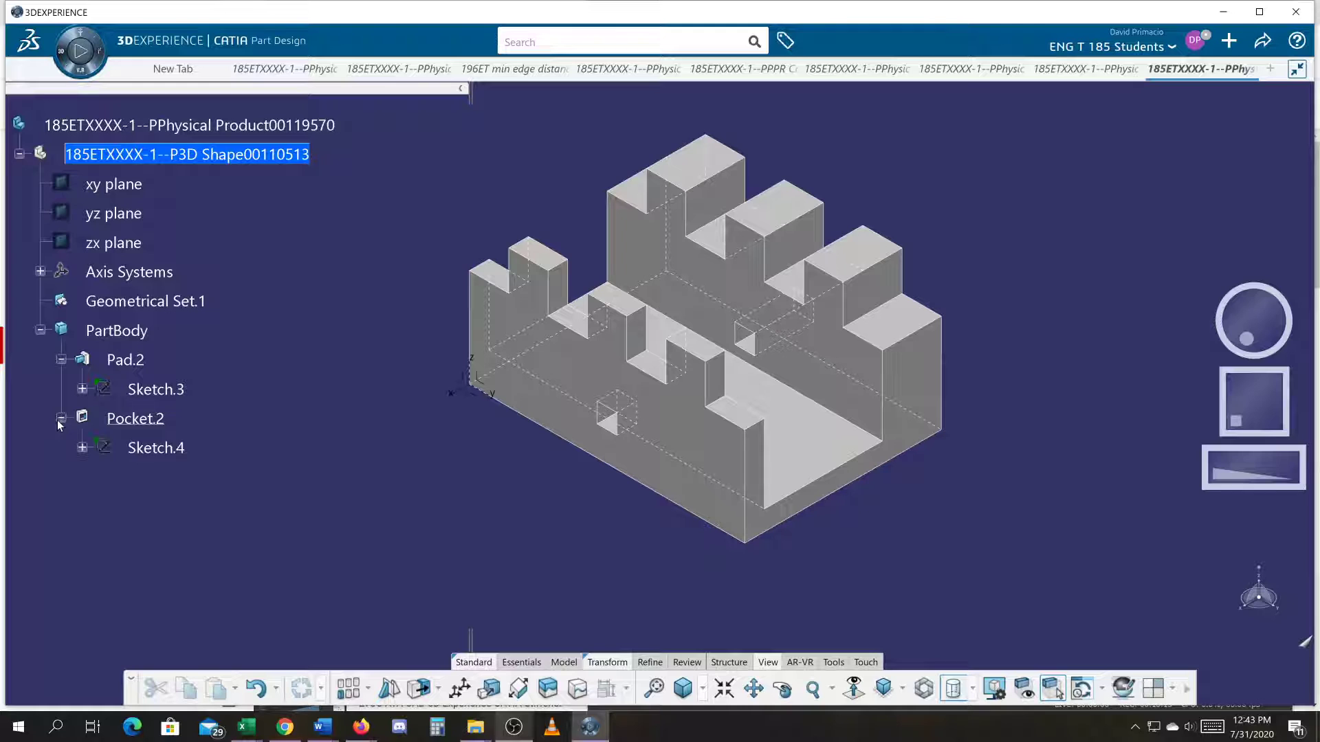
{"action": "double_click", "coordinate": [152, 449]}
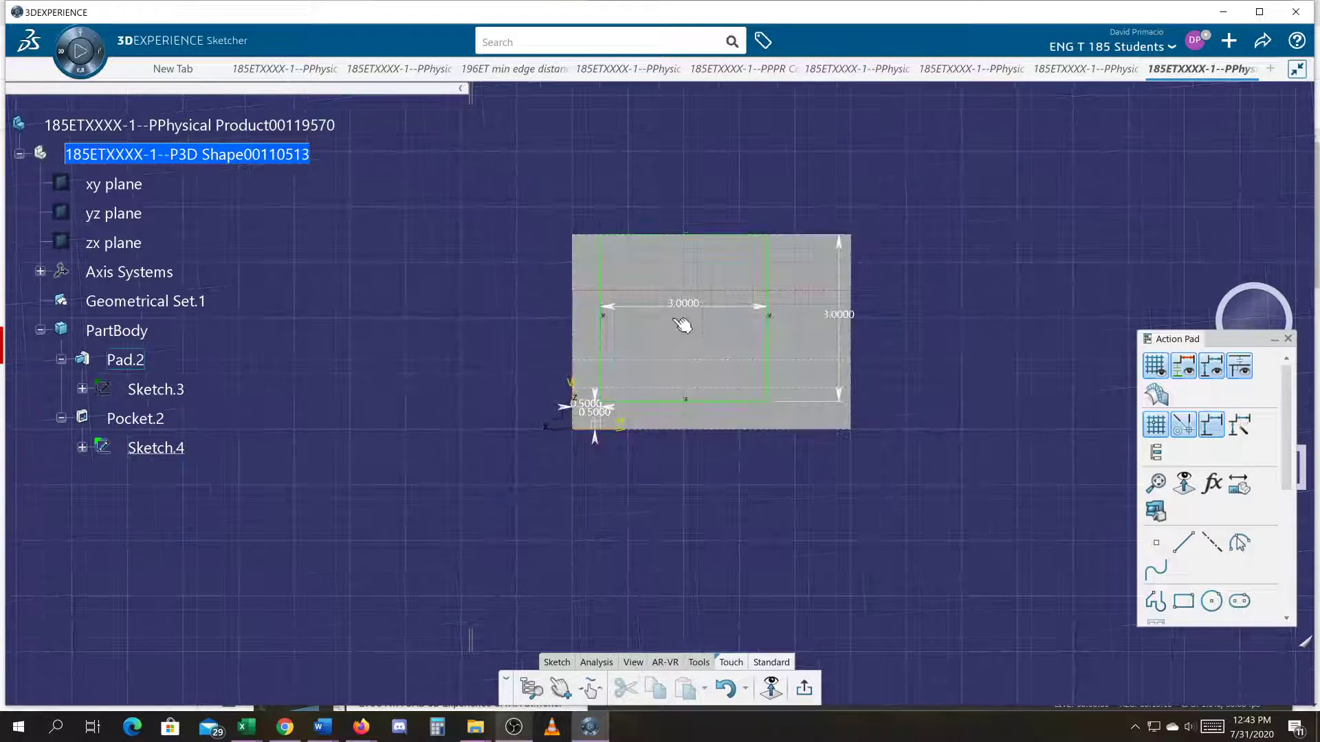
{"action": "double_click", "coordinate": [690, 306]}
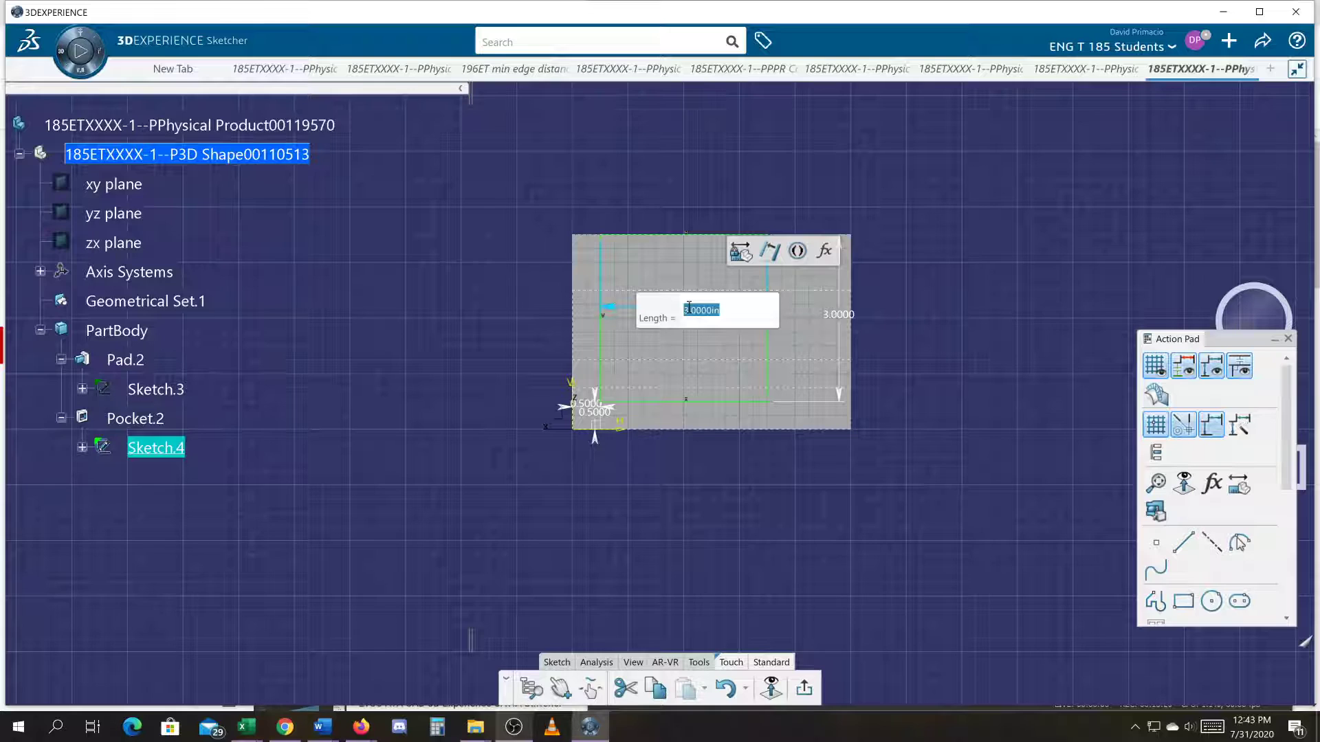
{"action": "type", "text": "4"}
{"action": "key", "text": "Return"}
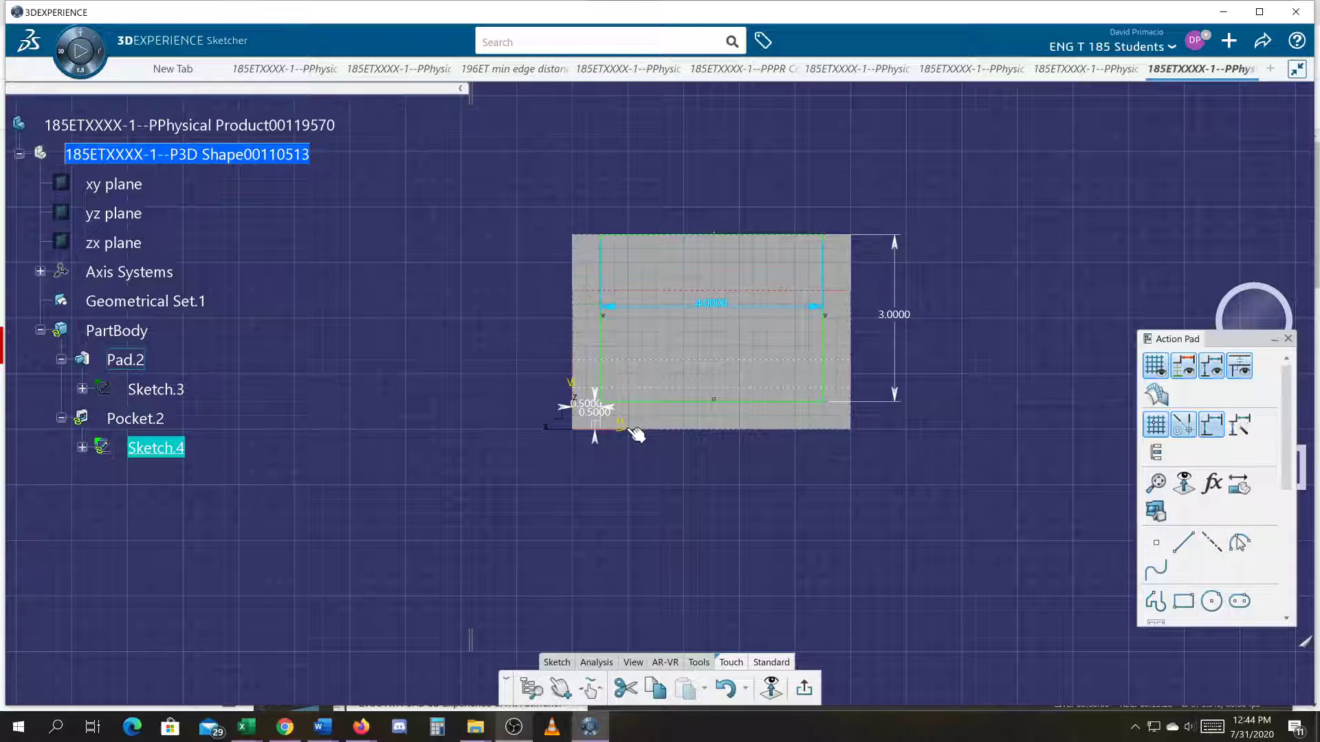
{"action": "mouse_move", "coordinate": [629, 432]}
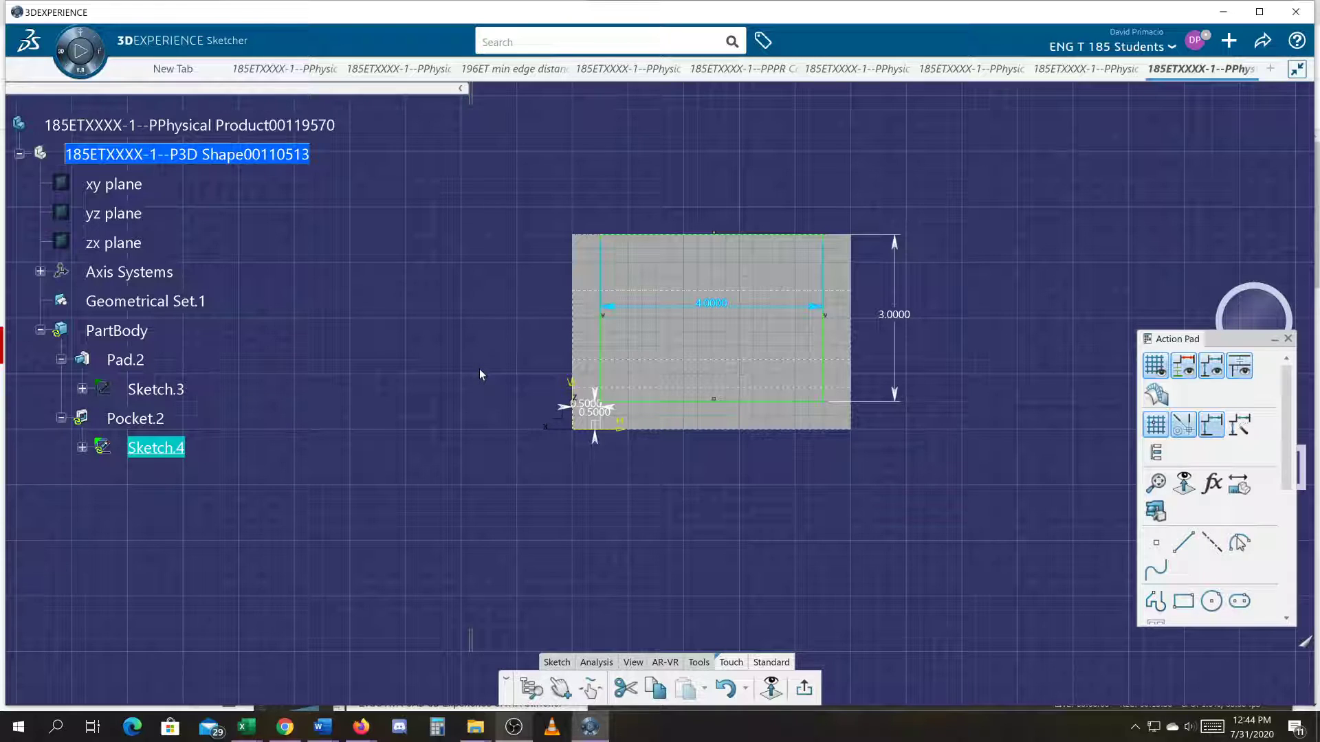
{"action": "left_click", "coordinate": [798, 689]}
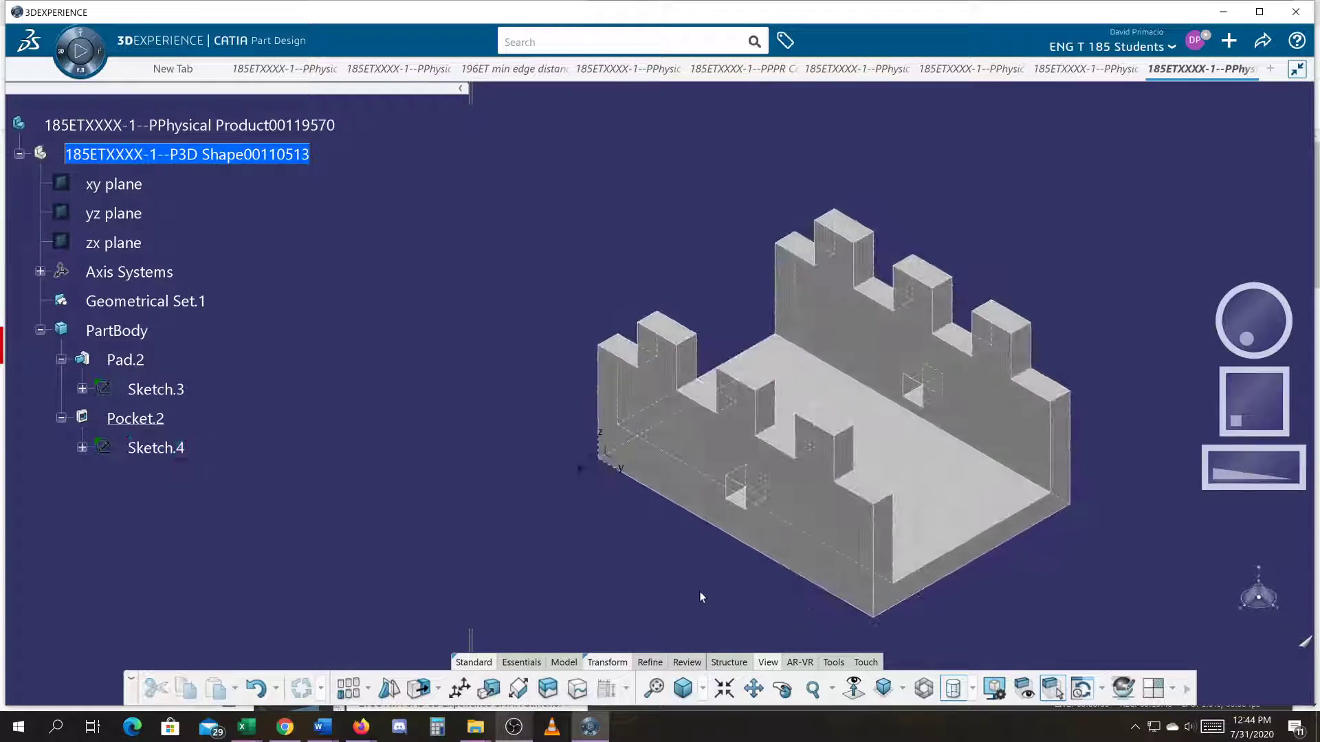
- Edit the castle sketch, set the height of the battlements to 1.5 in, and exit the sketch
{"action": "double_click", "coordinate": [190, 390]}
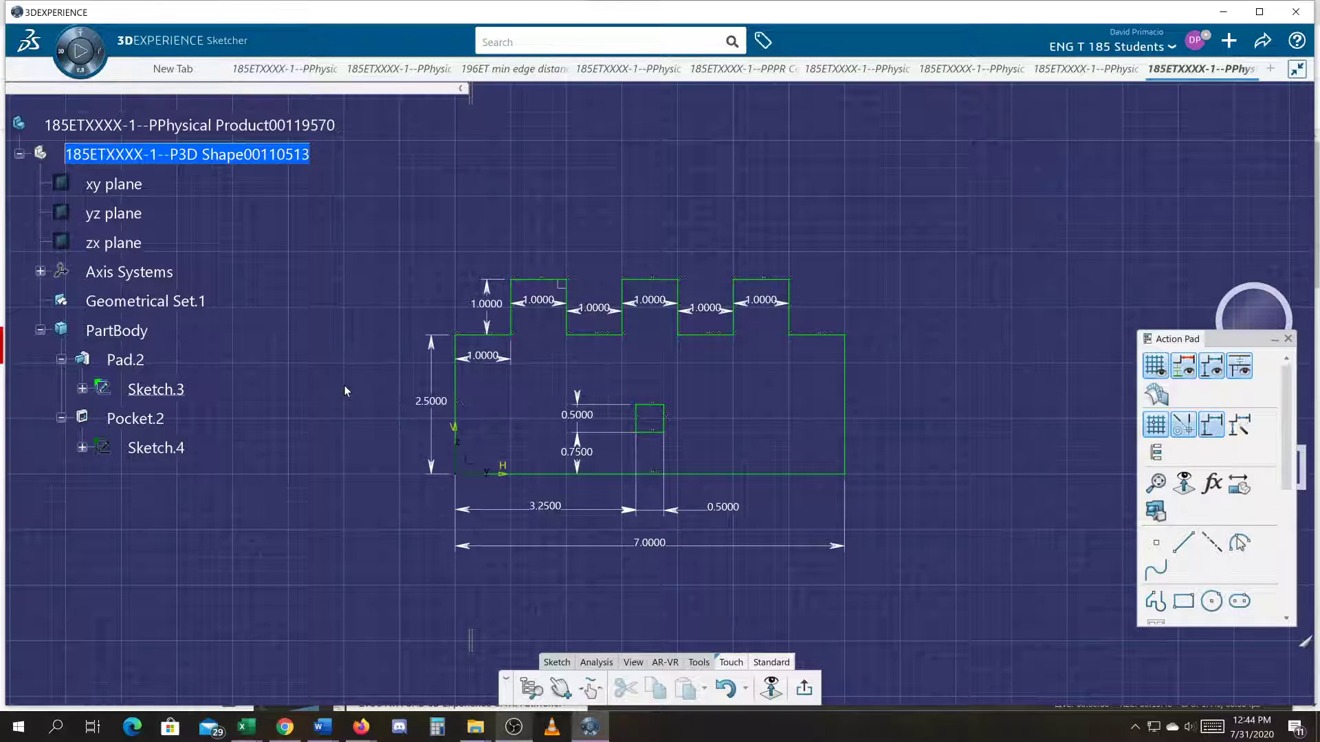
{"action": "left_click", "coordinate": [487, 307]}
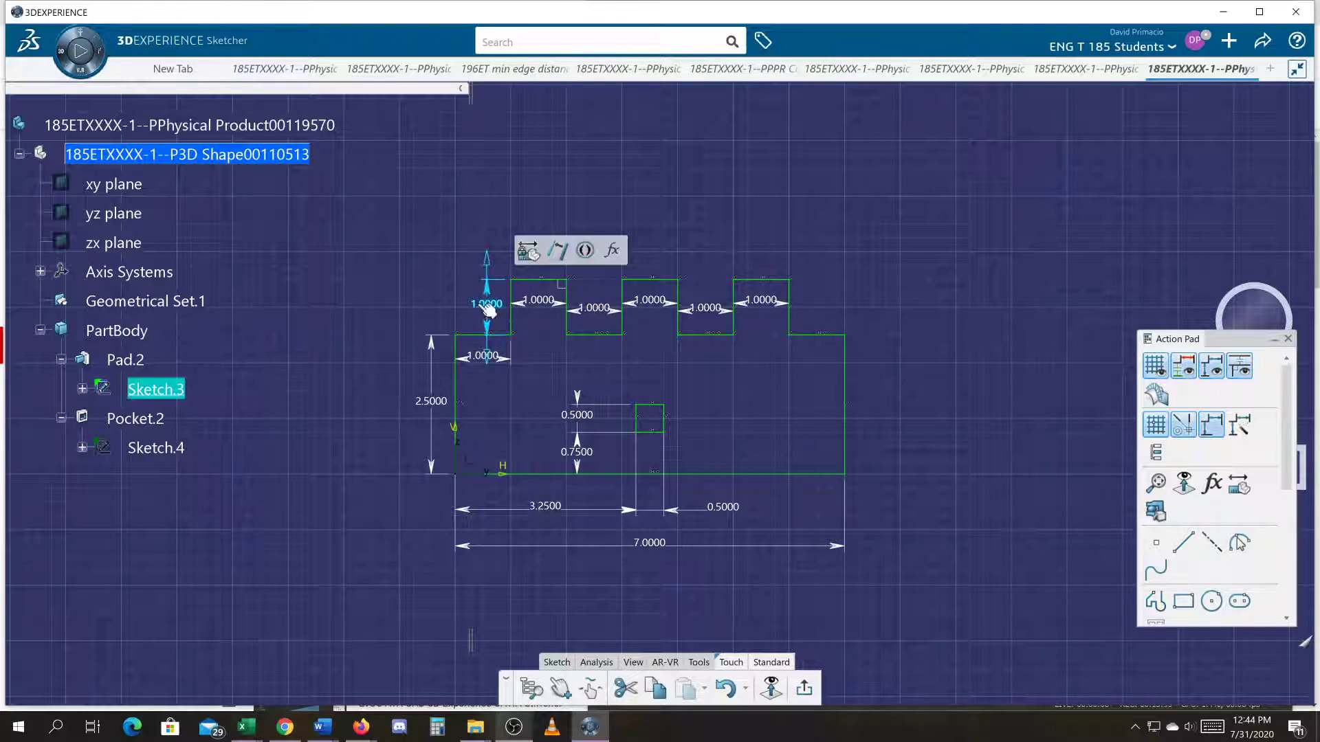
{"action": "double_click", "coordinate": [487, 309]}
{"action": "type", "text": "1.5"}
{"action": "key", "text": "Return"}
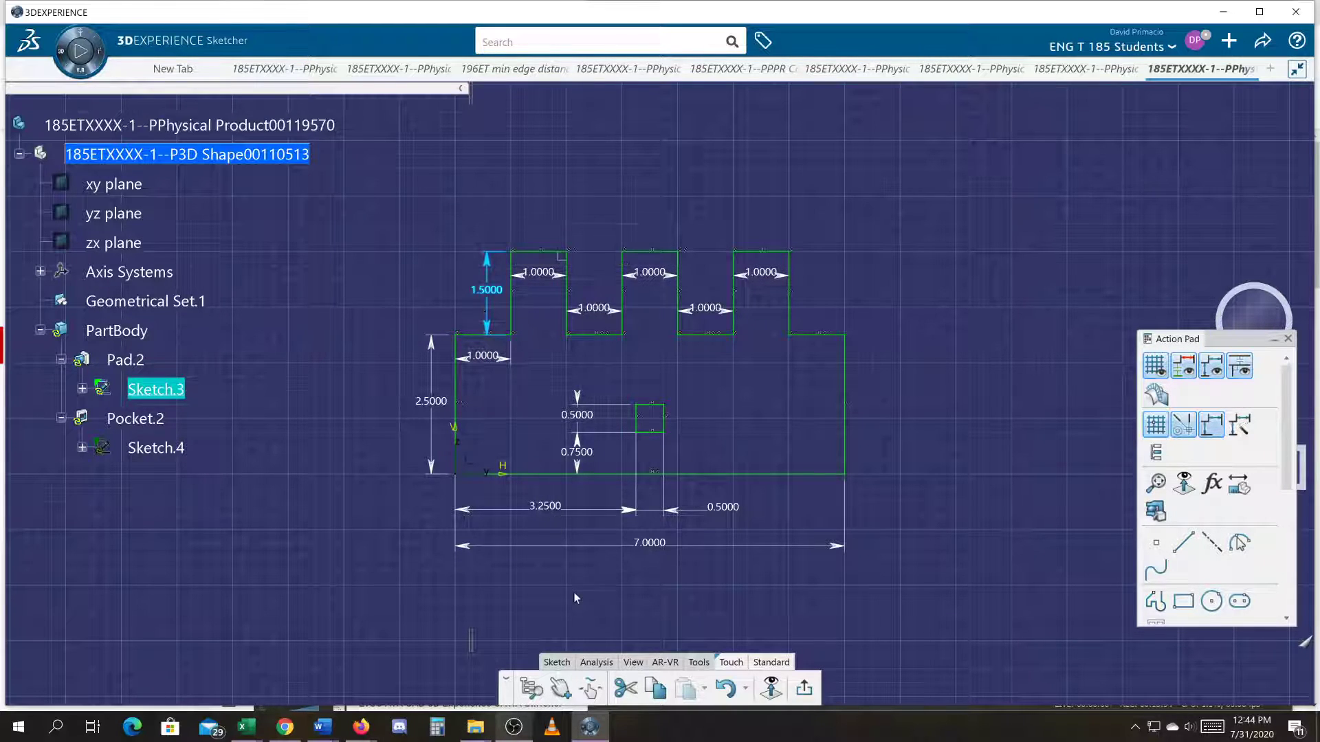
{"action": "left_click", "coordinate": [801, 688]}
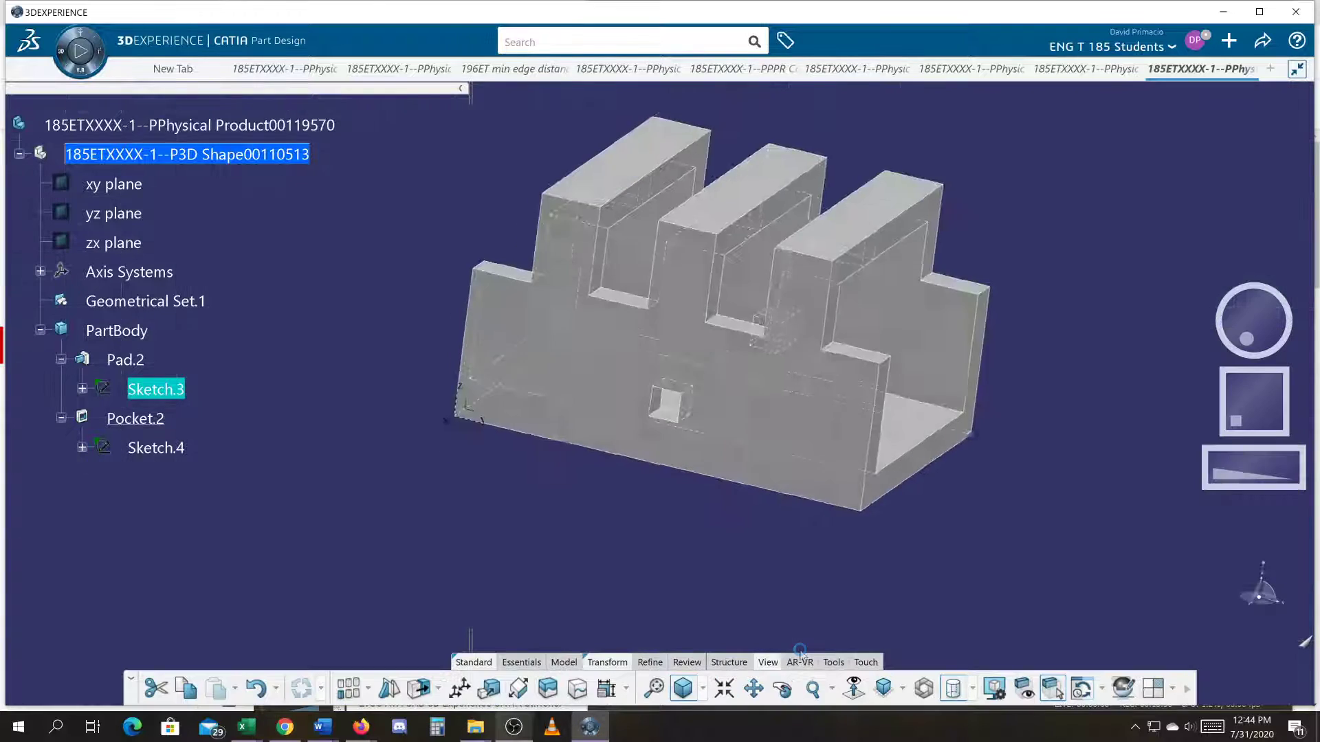
{"action": "middle_click_drag", "start_coordinate": [896, 577], "coordinate": [735, 597]}
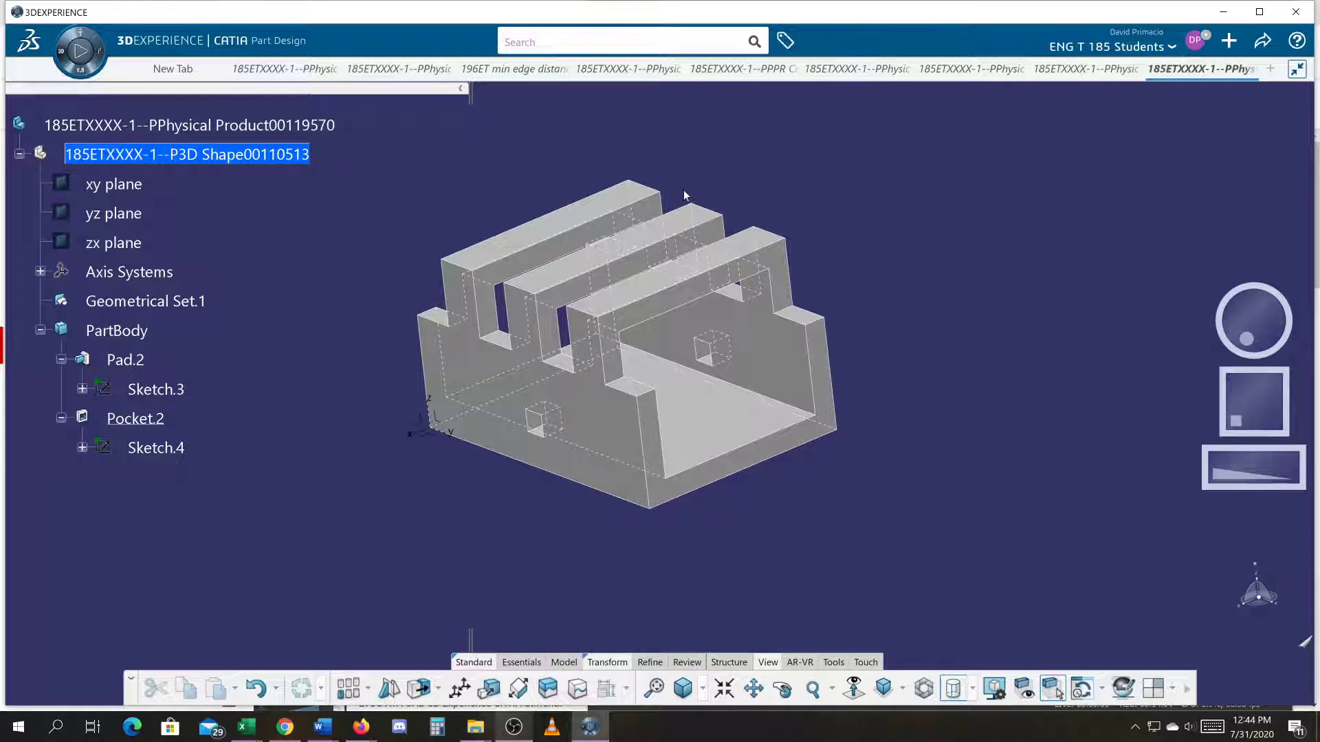
- Edit the pocket's sketch, set the rectangle's height to 4 in, and exit the sketch
{"action": "double_click", "coordinate": [165, 450]}
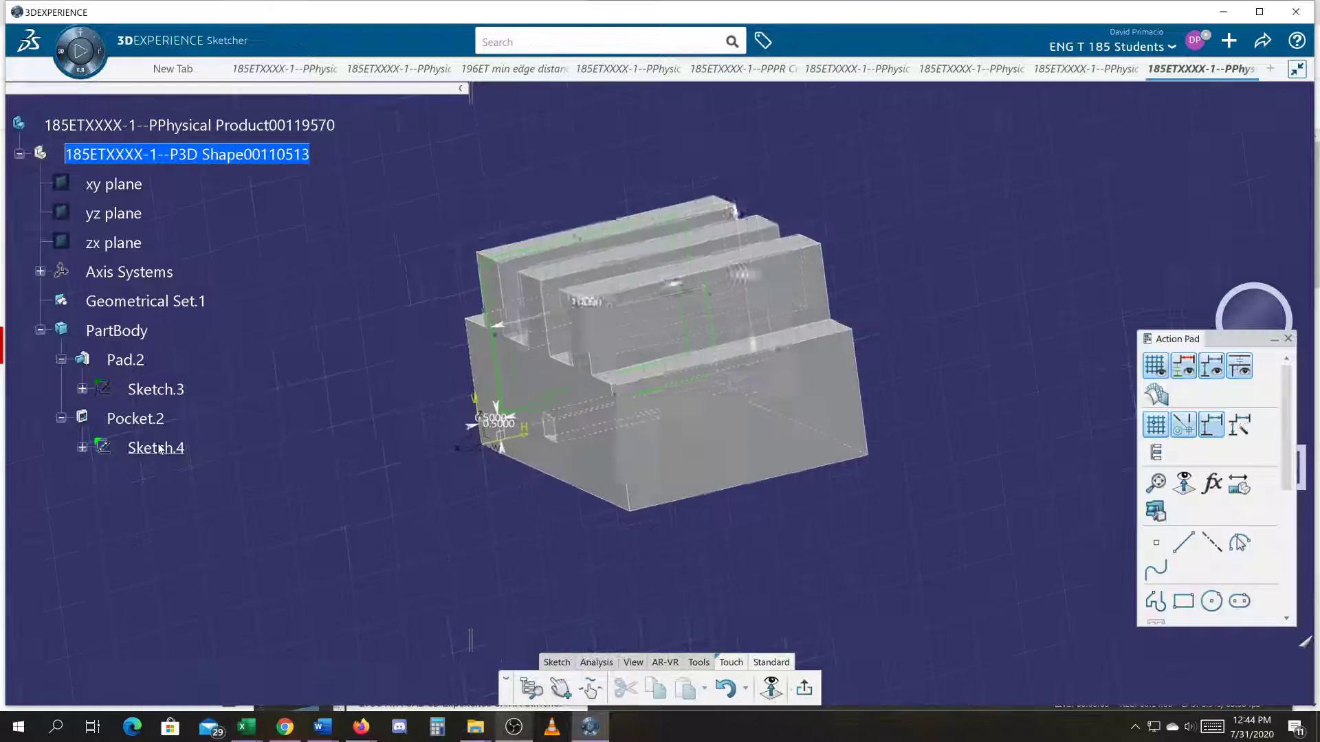
{"action": "double_click", "coordinate": [812, 336]}
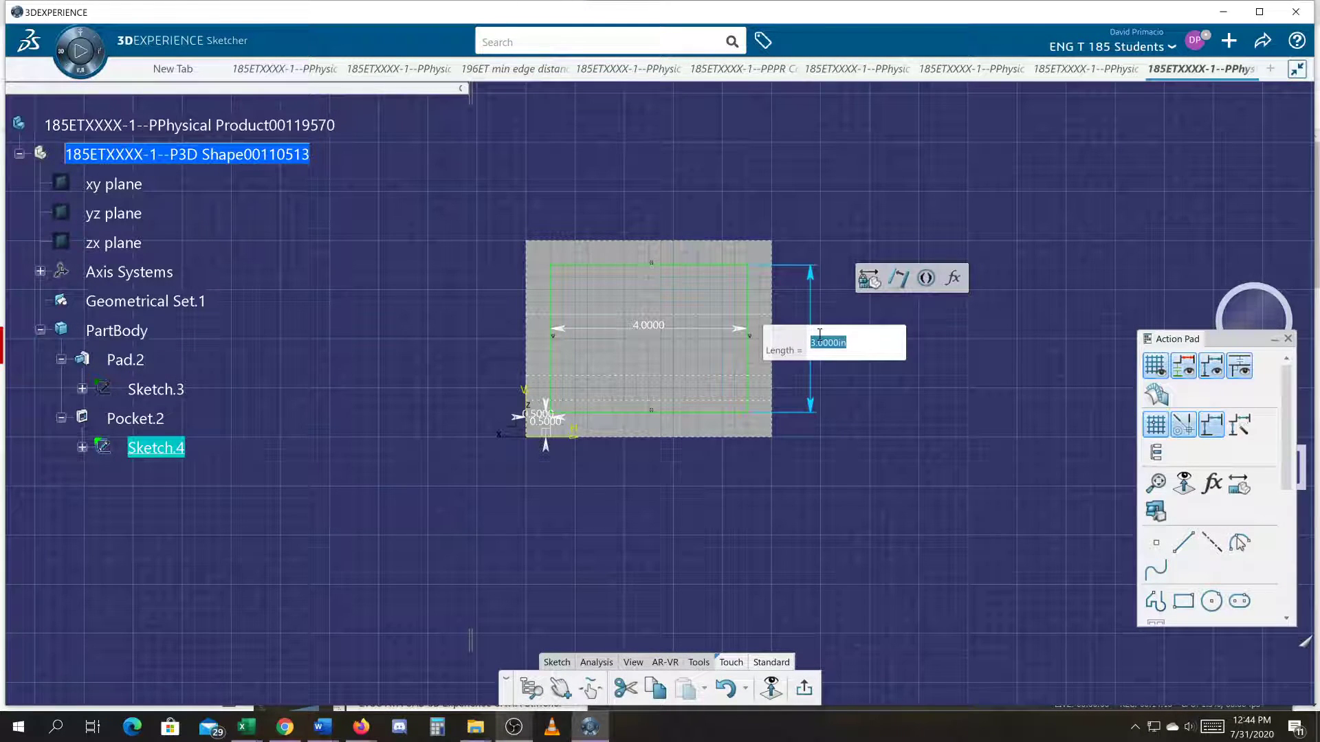
{"action": "type", "text": "4"}
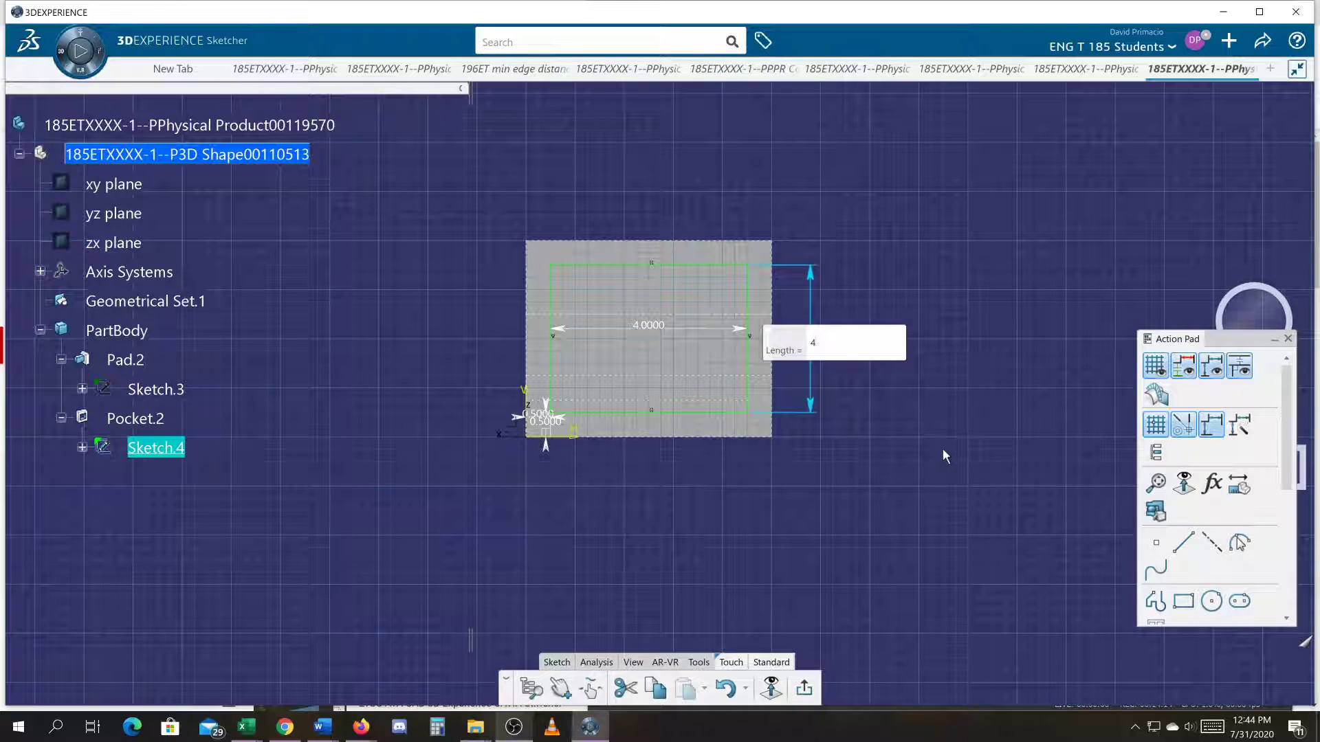
{"action": "key", "text": "Return"}
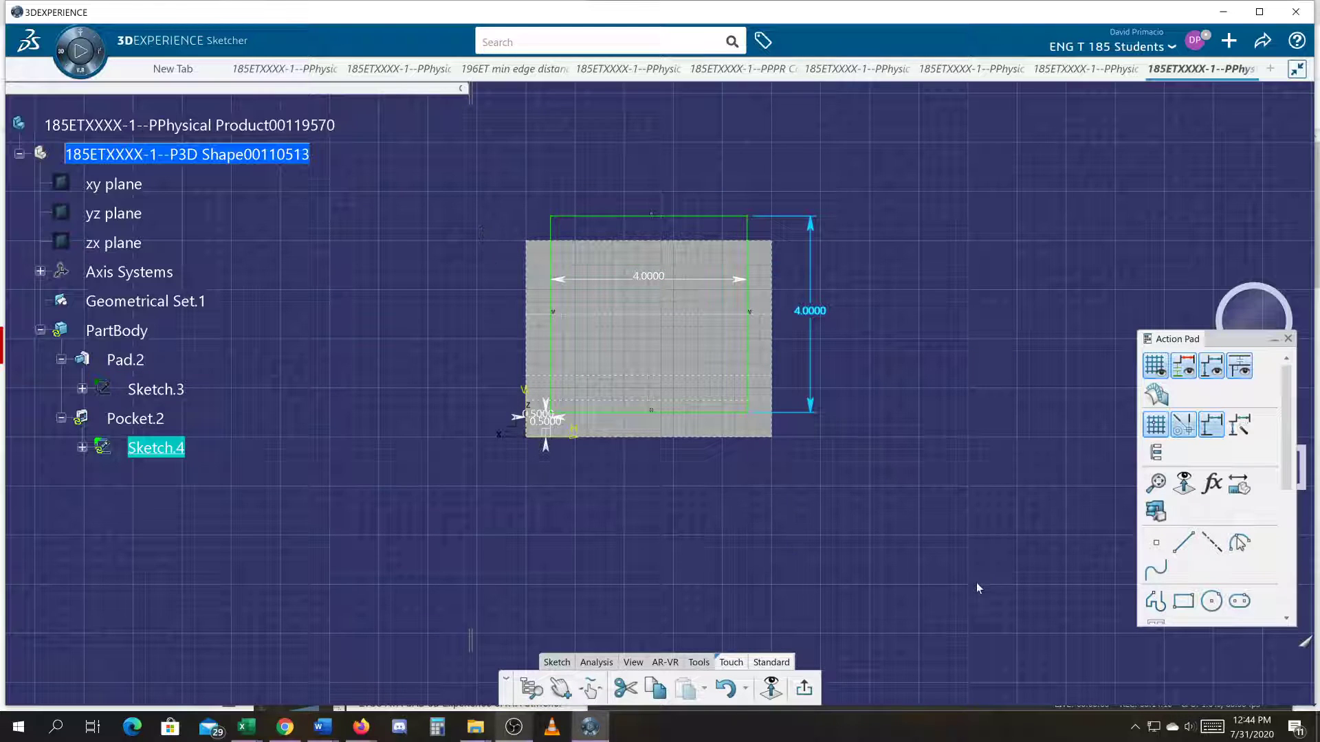
{"action": "left_click", "coordinate": [804, 688]}
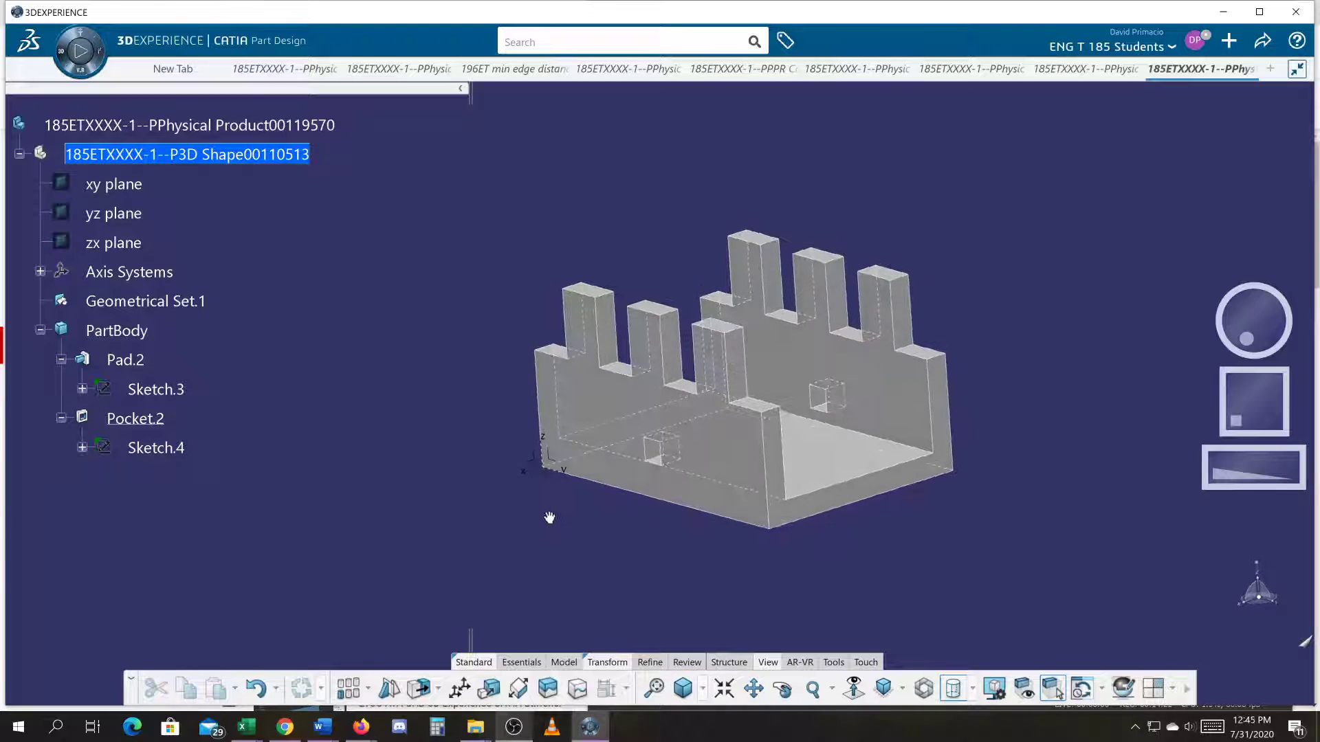
{"action": "middle_click_drag", "start_coordinate": [776, 550], "coordinate": [691, 577]}
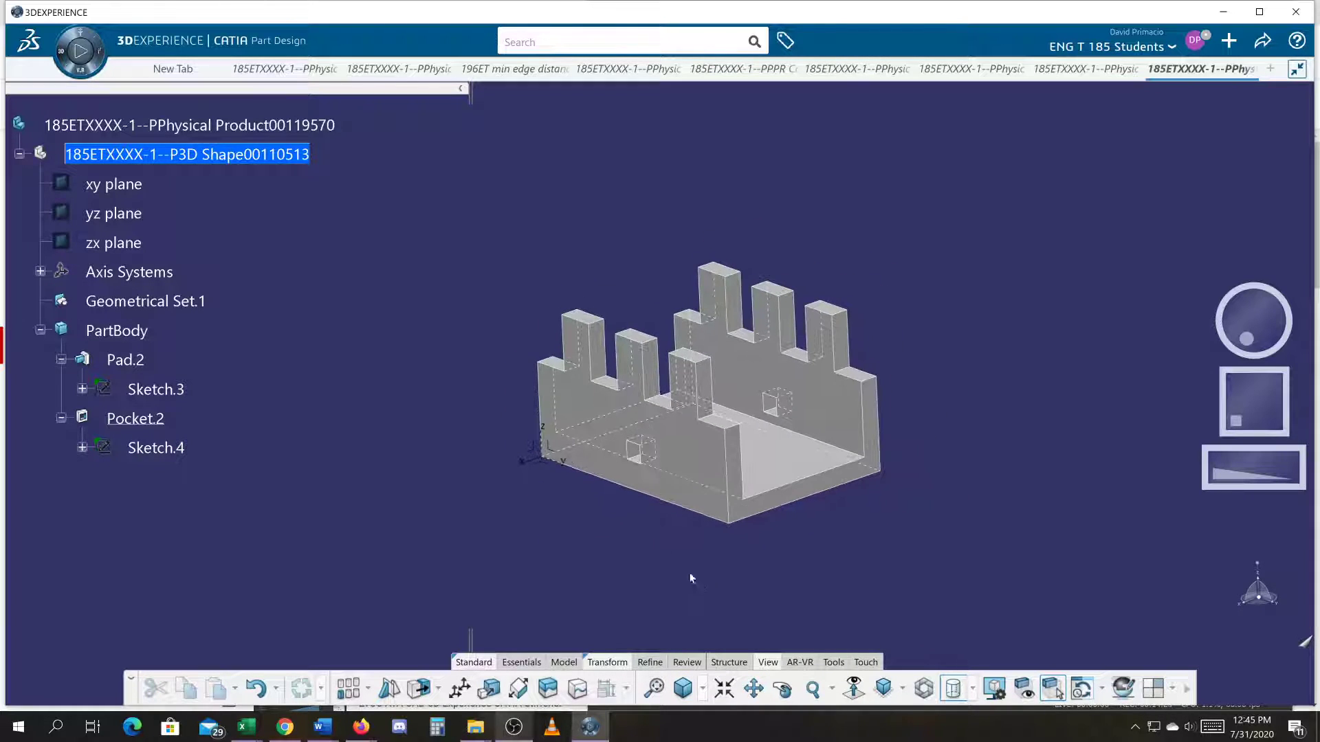
- Edit the castle pad and set its battlement height dimension to 2 in
{"action": "double_click", "coordinate": [125, 360]}
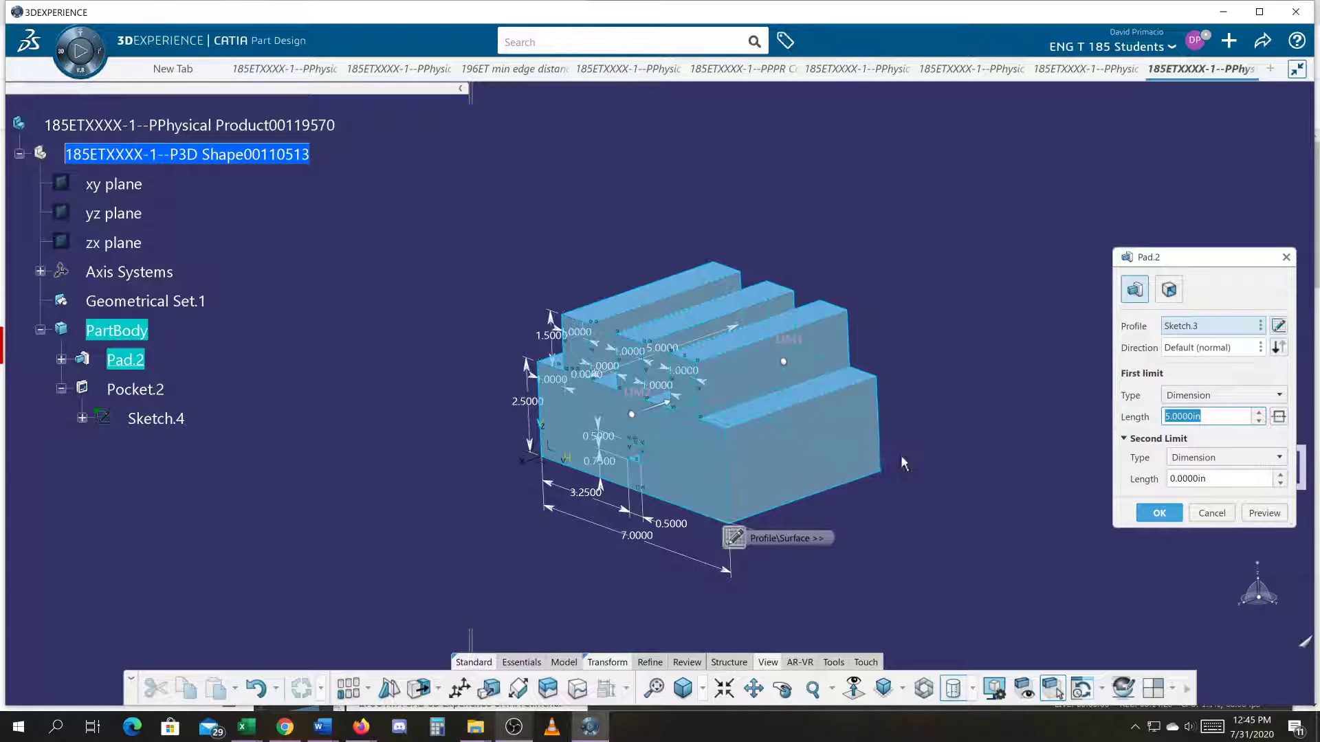
{"action": "double_click", "coordinate": [543, 344]}
{"action": "type", "text": "2"}
{"action": "key", "text": "Return"}
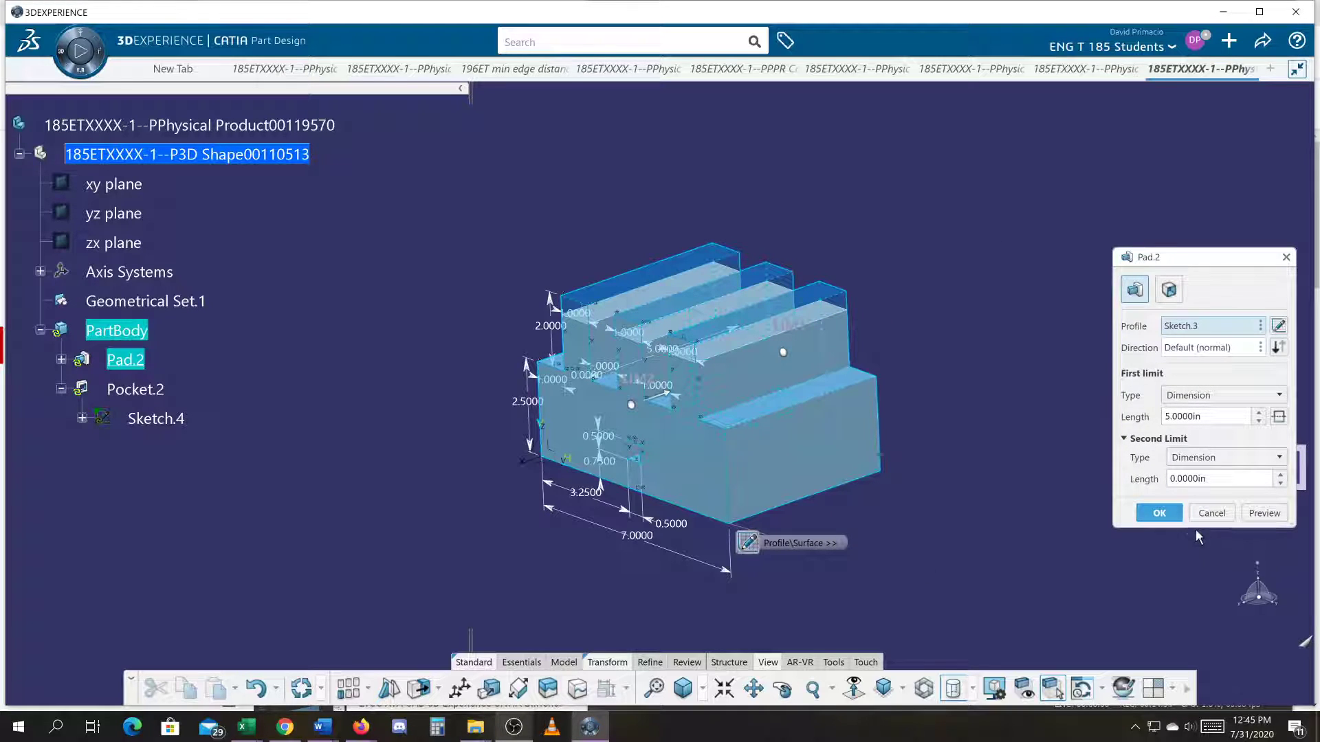
{"action": "left_click", "coordinate": [1159, 512]}
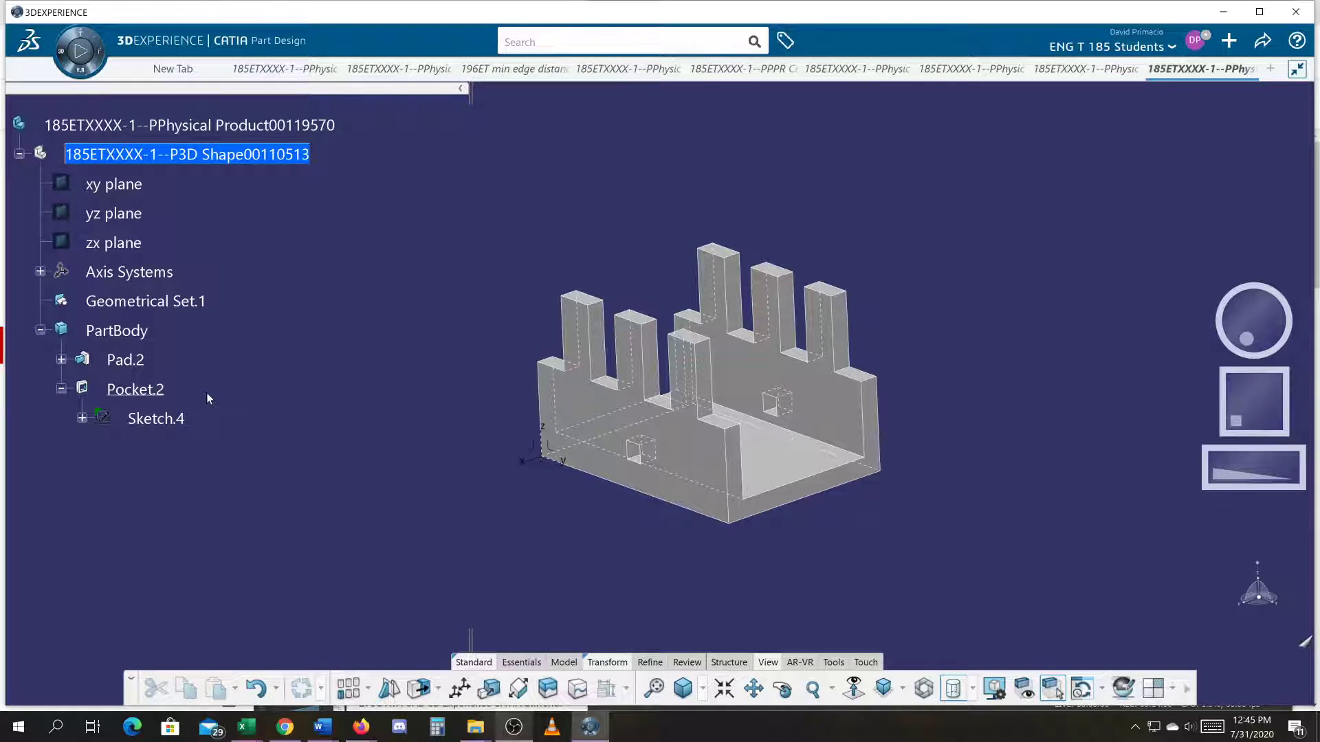
- Reopen the castle pad's definition, set the height of the battlements to 3 in, and inspect the updated part
{"action": "double_click", "coordinate": [86, 362]}
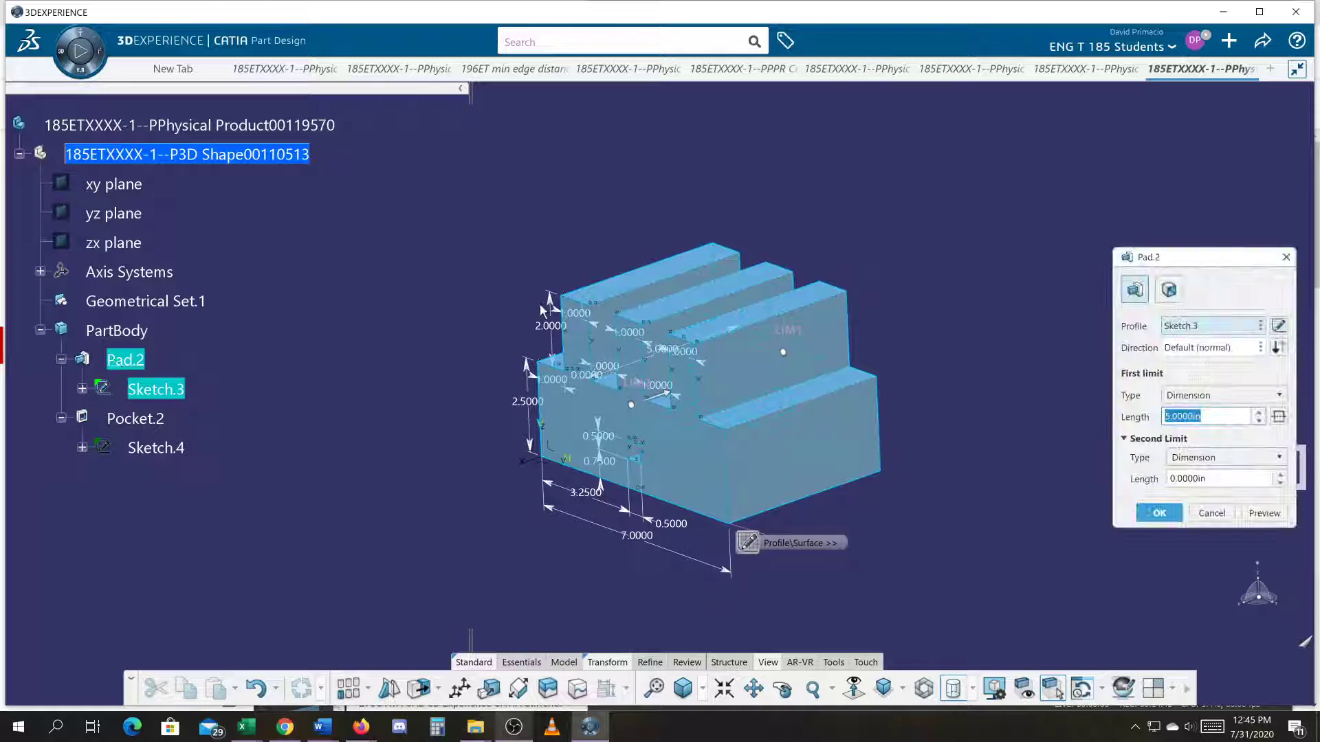
{"action": "double_click", "coordinate": [542, 329]}
{"action": "type", "text": "3"}
{"action": "key", "text": "Return"}
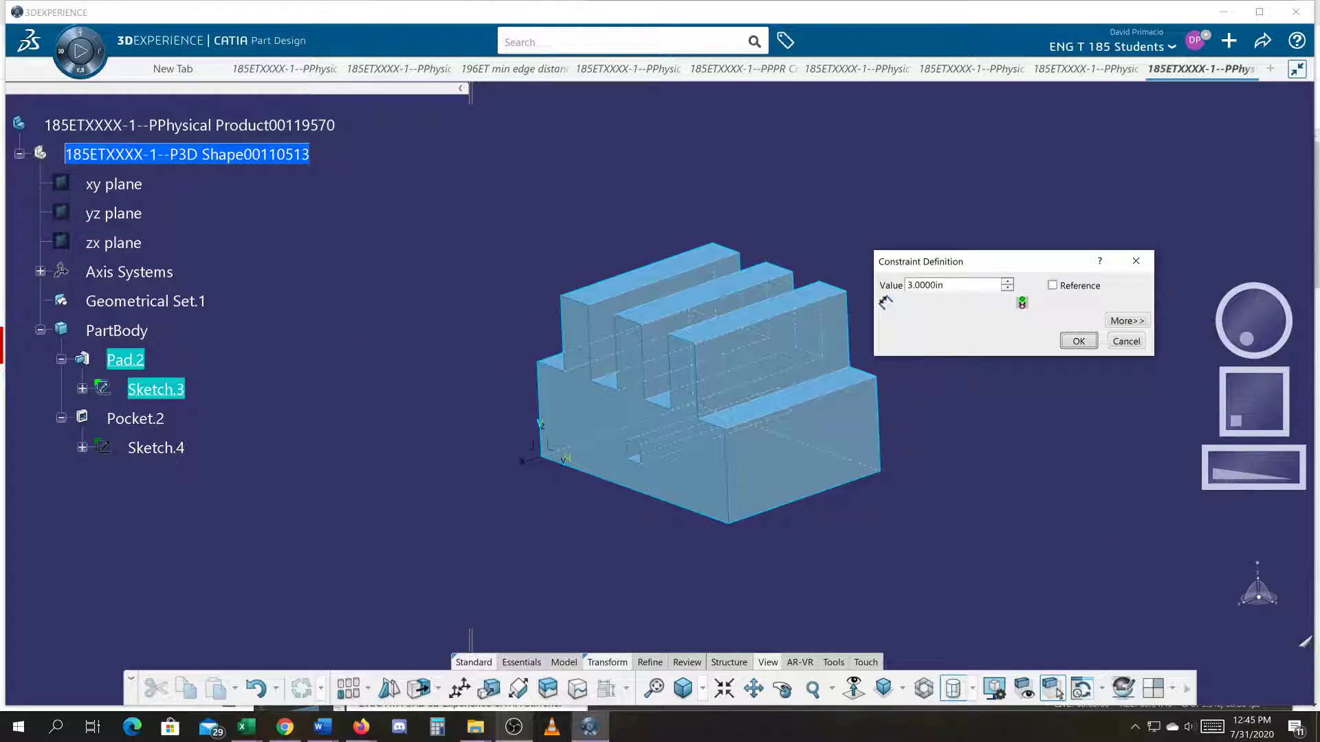
{"action": "left_click", "coordinate": [1160, 513]}
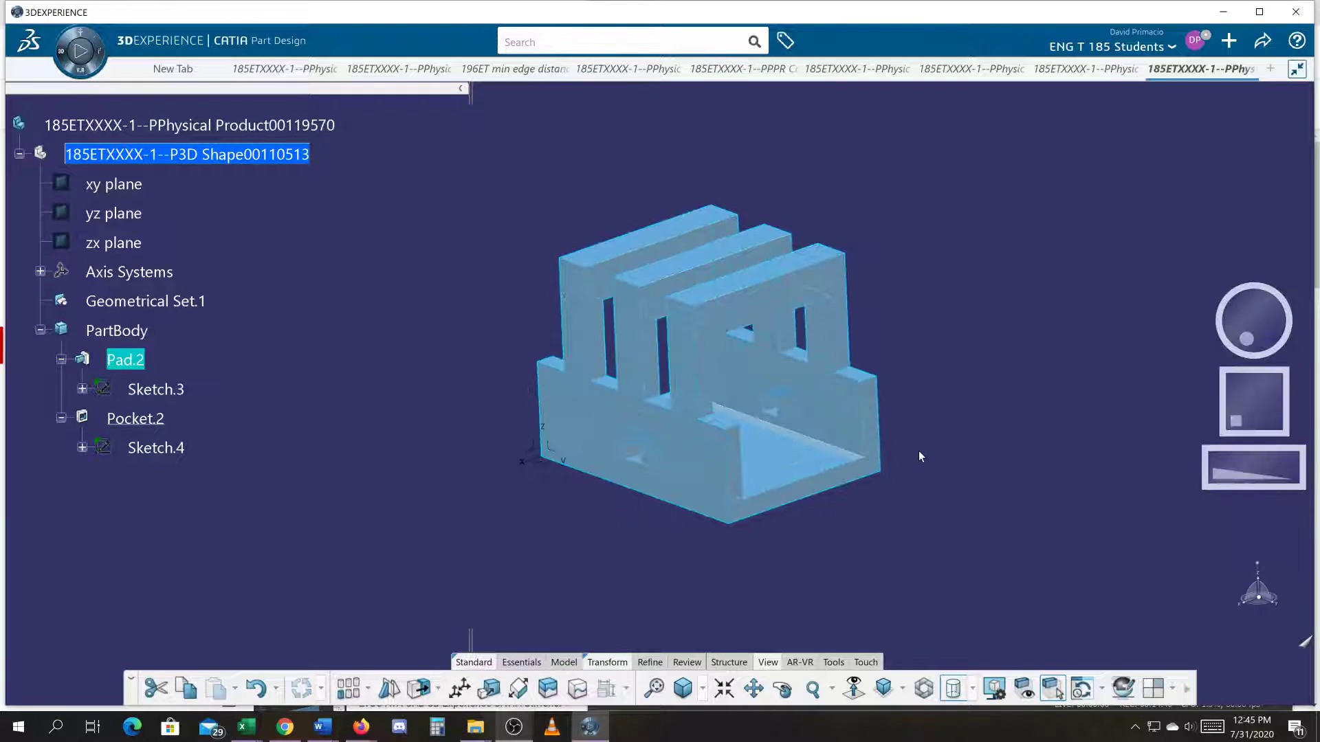
{"action": "middle_click_drag", "start_coordinate": [907, 505], "coordinate": [926, 530]}
{"action": "scroll", "coordinate": [885, 528], "scroll_direction": "up", "scroll_amount": 2}
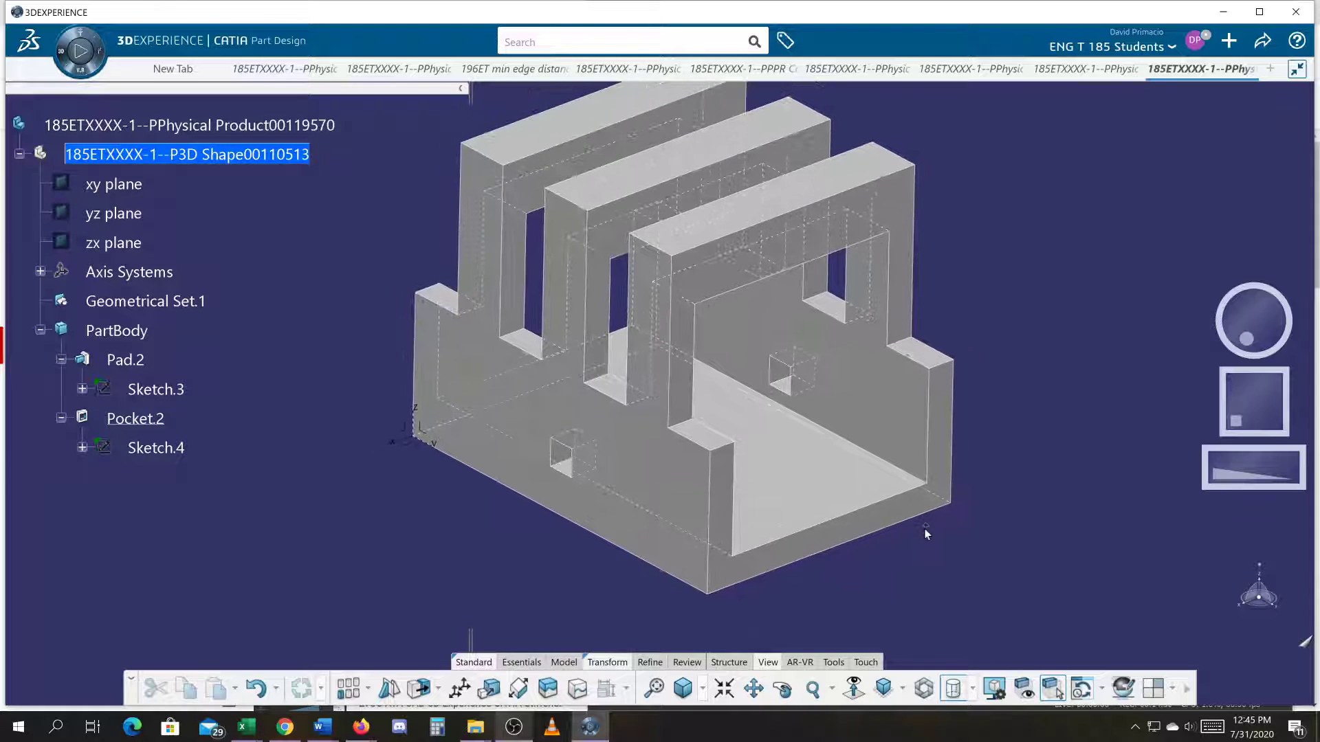
{"action": "middle_click_drag", "start_coordinate": [1007, 574], "coordinate": [1019, 630]}
{"action": "middle_click_drag", "start_coordinate": [1003, 571], "coordinate": [1007, 567]}
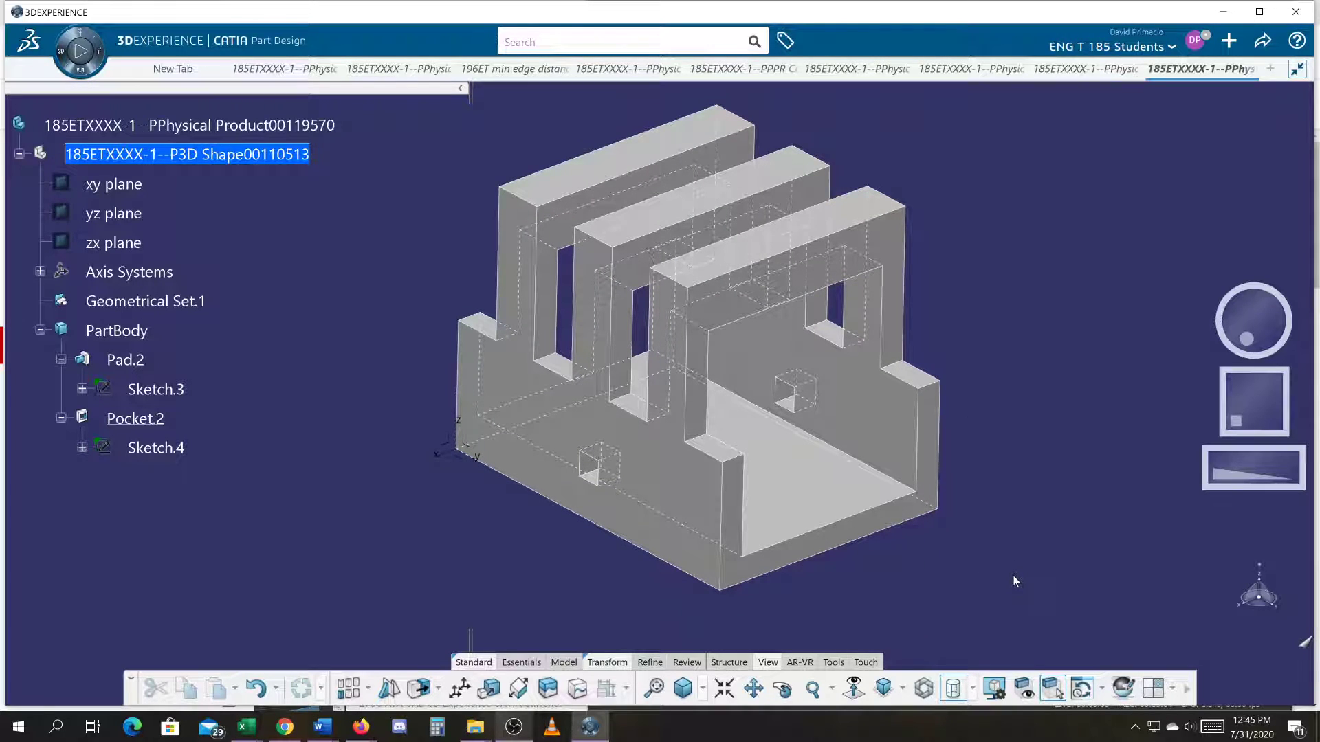